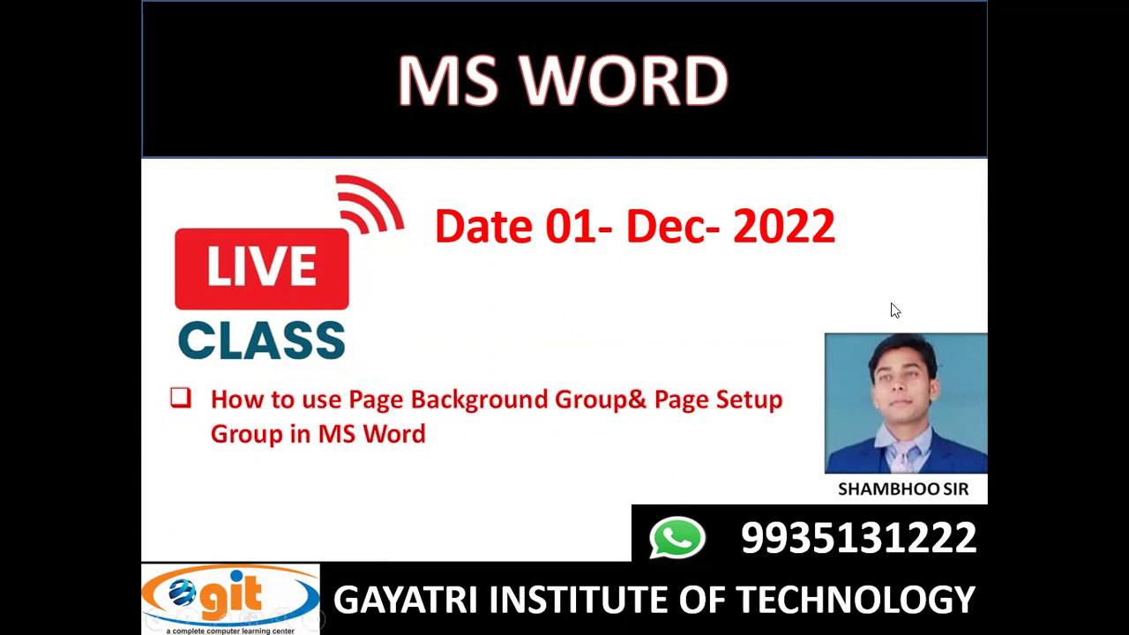
- Exit the slide show back to editing the 'Topic' deck at slide 77
{"action": "key", "text": "Escape"}
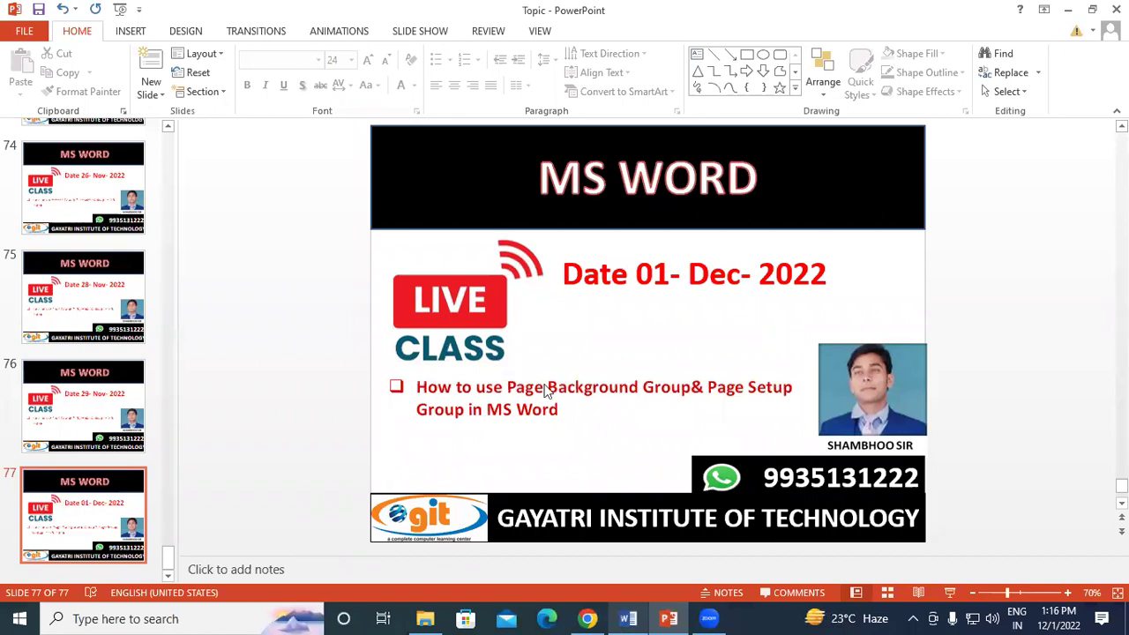
- Switch from PowerPoint to the blank Word Document1
{"action": "key", "text": "alt+Tab"}
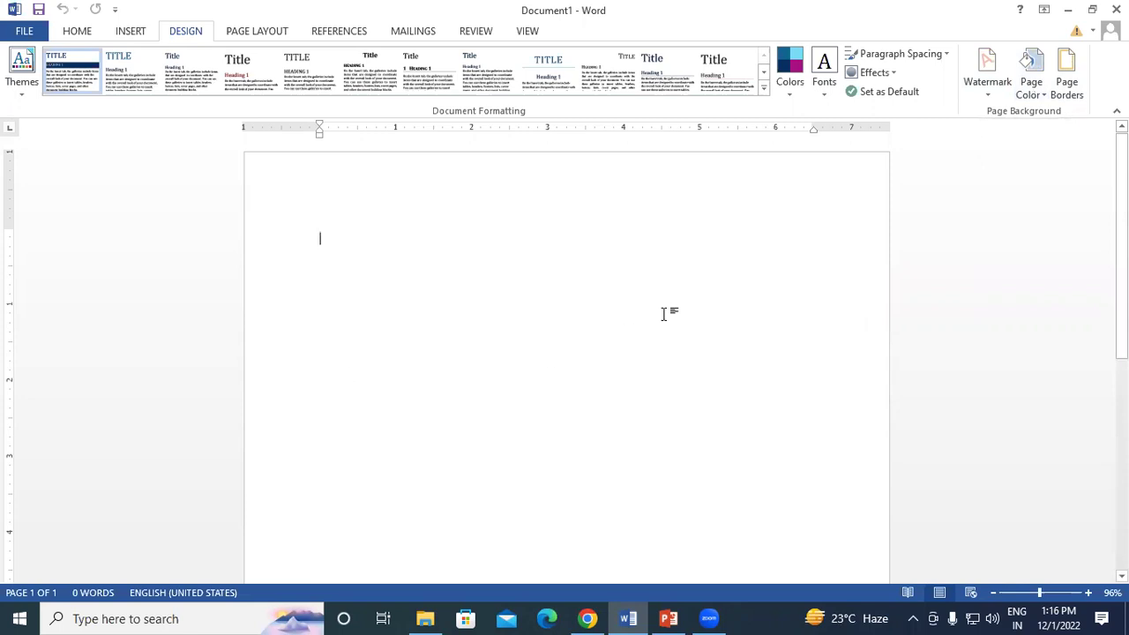
- Try yellow and light blue page colours, then settle on a gold page background
{"action": "left_click", "coordinate": [1041, 97]}
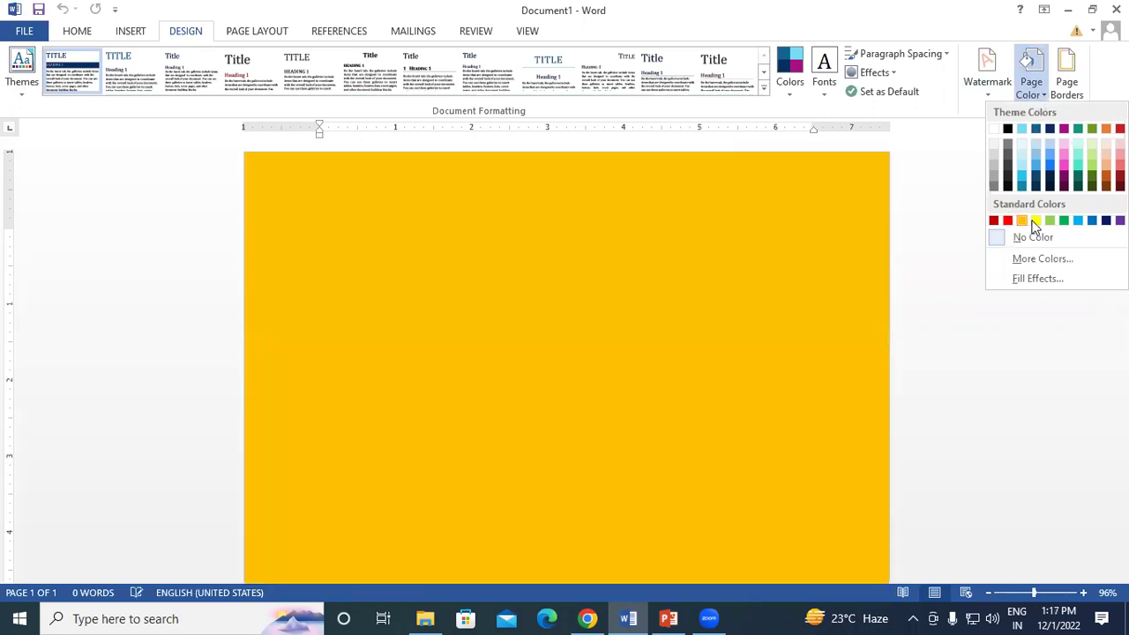
{"action": "left_click", "coordinate": [944, 234]}
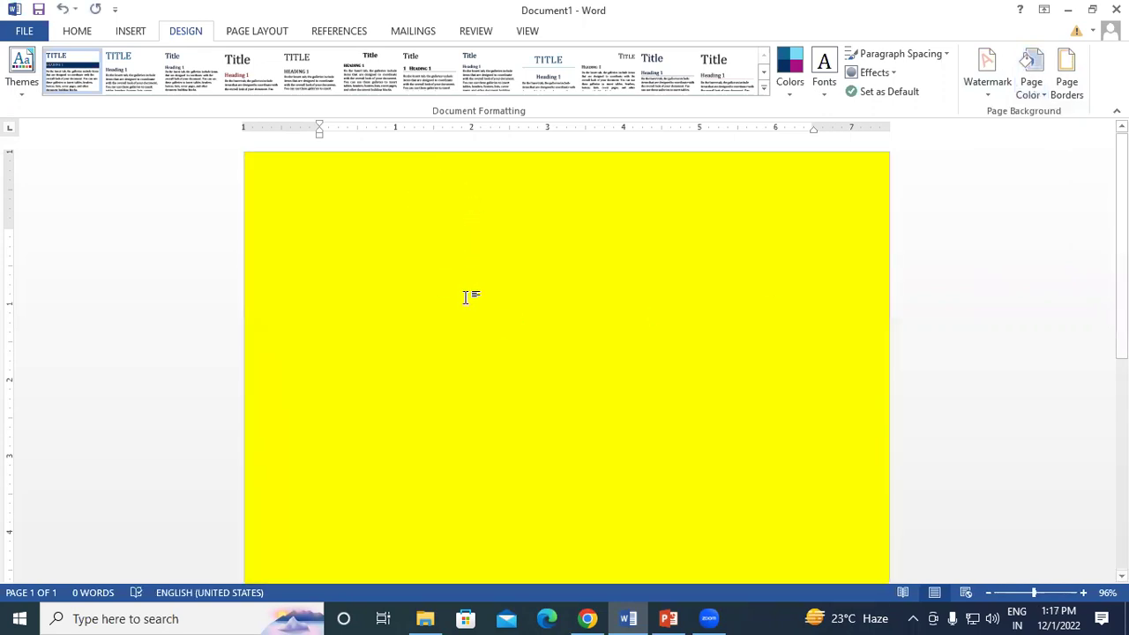
{"action": "left_click", "coordinate": [1028, 95]}
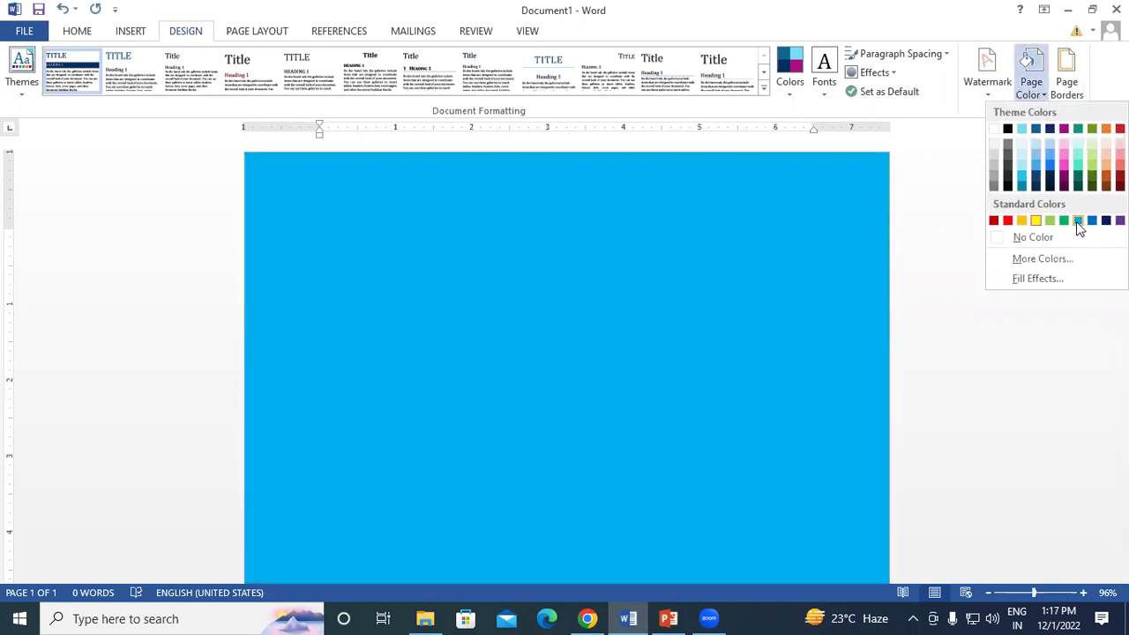
{"action": "left_click", "coordinate": [1077, 221]}
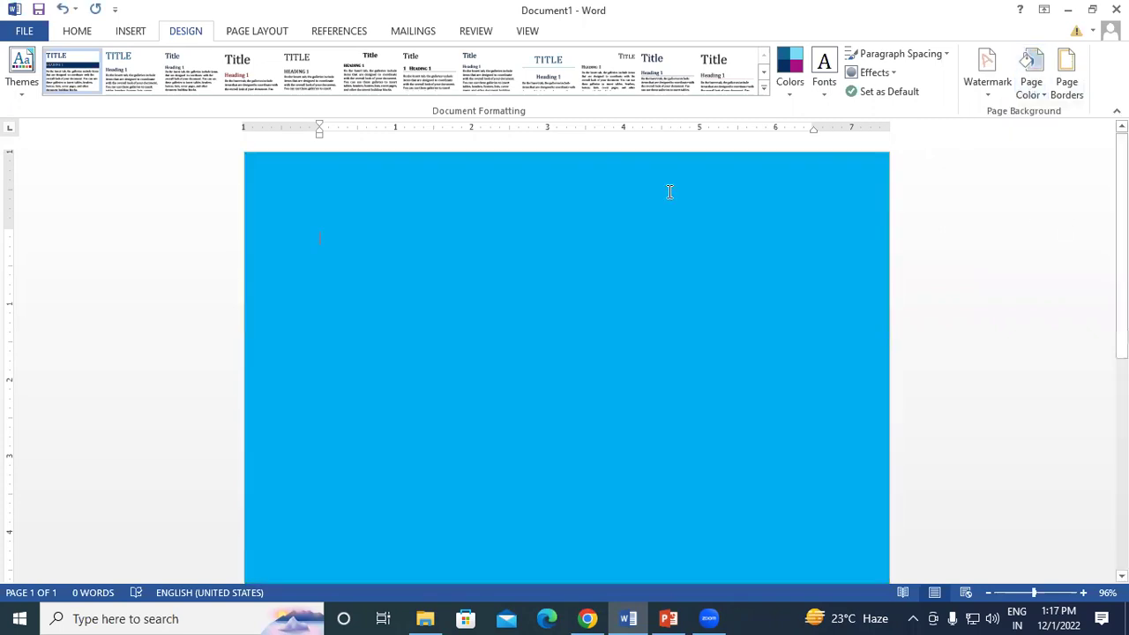
{"action": "left_click", "coordinate": [1032, 93]}
{"action": "left_click", "coordinate": [1022, 220]}
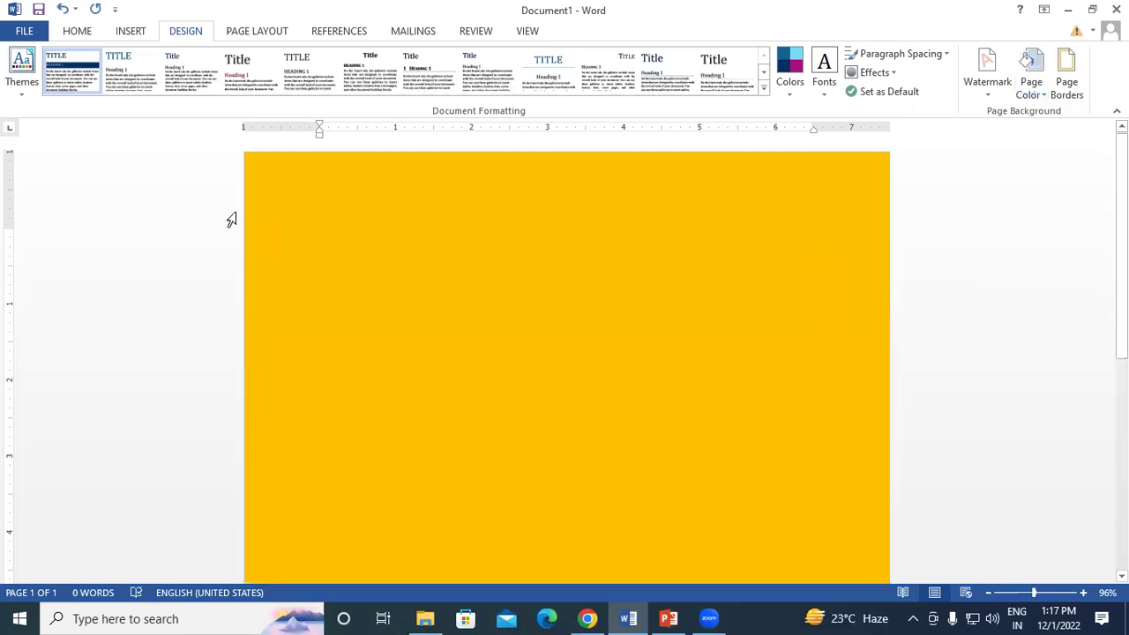
{"action": "left_click", "coordinate": [1028, 92]}
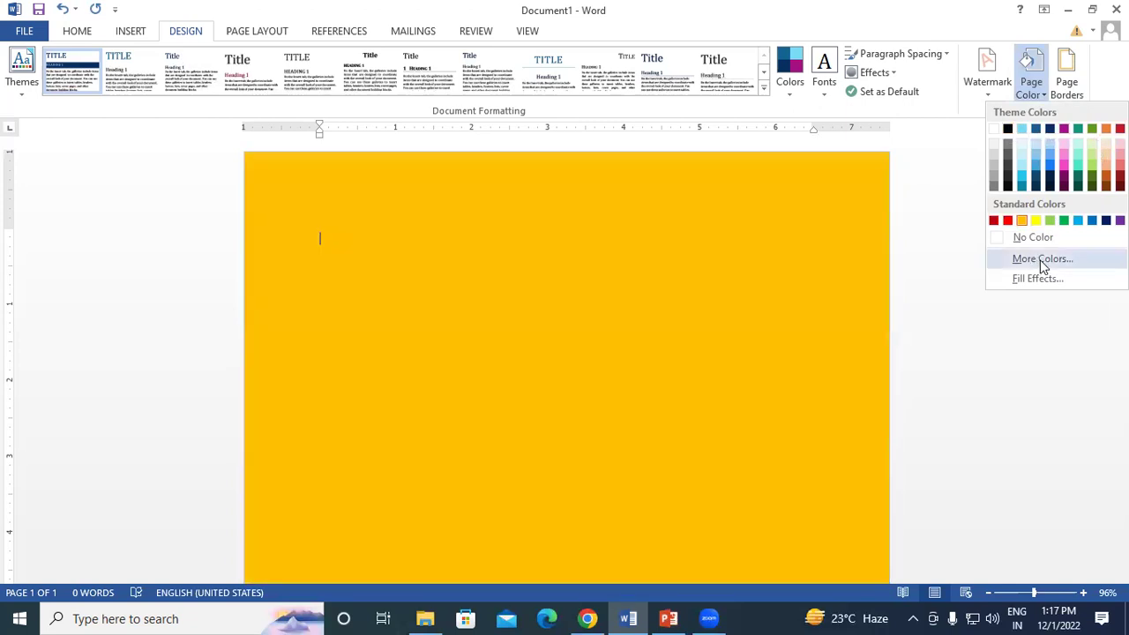
- Apply a custom light pink page colour (RGB 250, 144, 197) from the colour picker
{"action": "left_click", "coordinate": [1038, 259]}
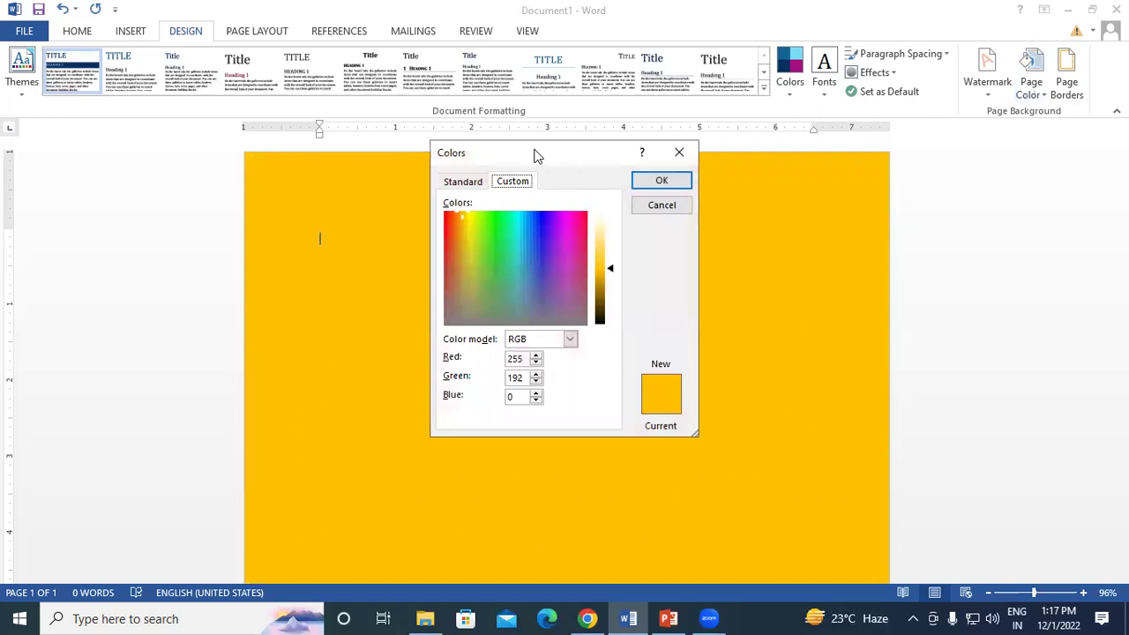
{"action": "left_click_drag", "start_coordinate": [537, 155], "coordinate": [322, 59]}
{"action": "left_click", "coordinate": [359, 125]}
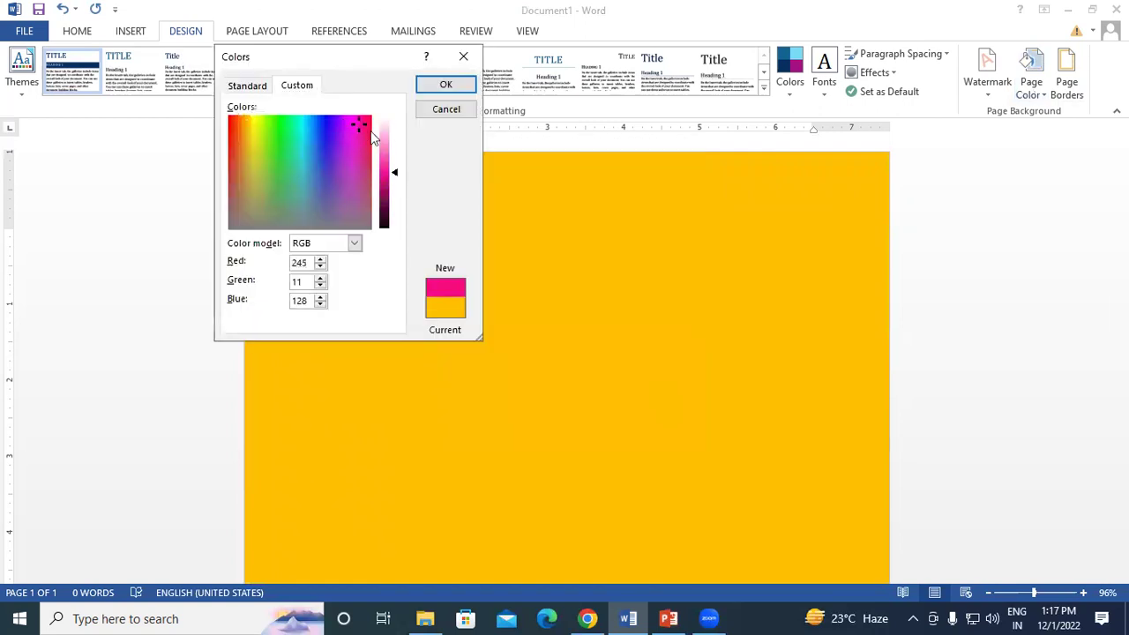
{"action": "left_click", "coordinate": [382, 142]}
{"action": "left_click", "coordinate": [445, 84]}
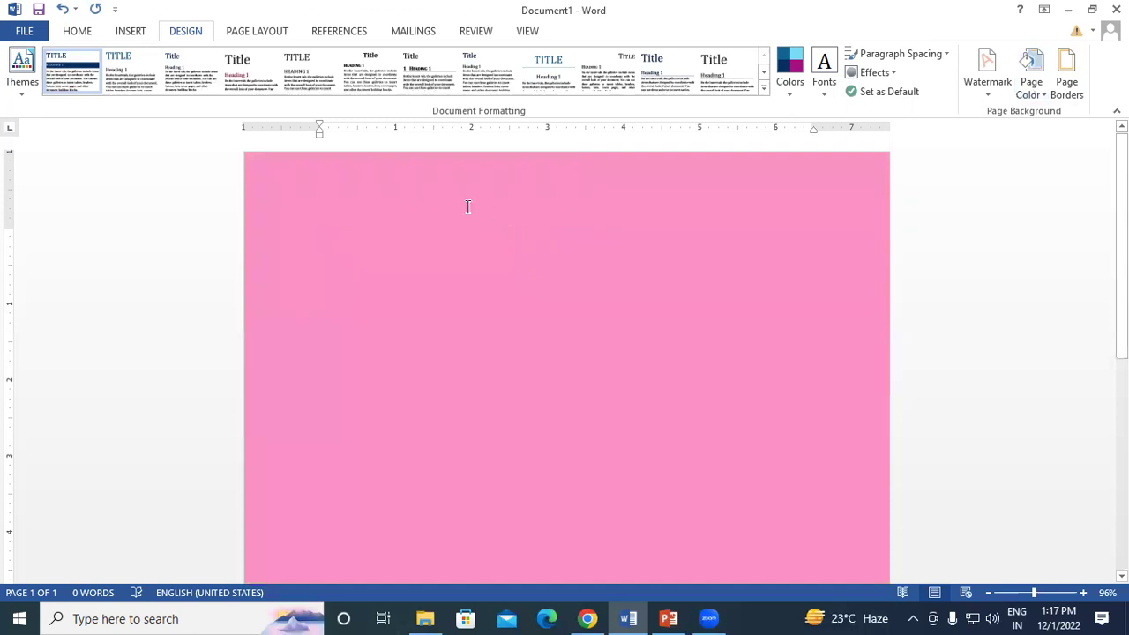
{"action": "left_click", "coordinate": [1044, 94]}
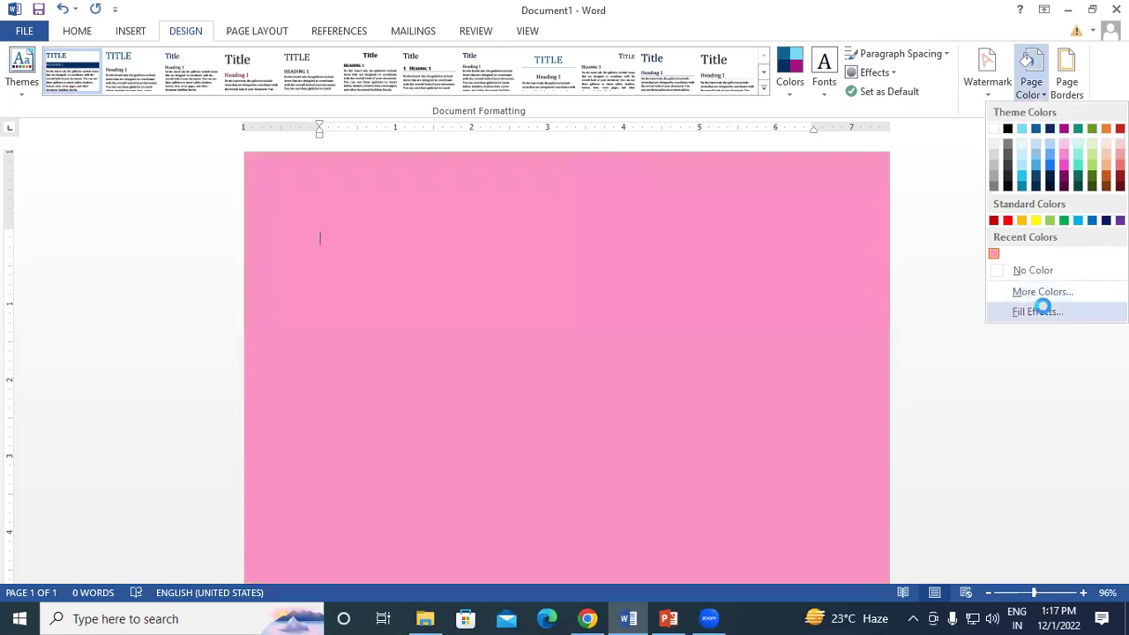
- Set up a two-colour gradient fill with yellow as Color 1 and red as Color 2
{"action": "left_click", "coordinate": [1045, 311]}
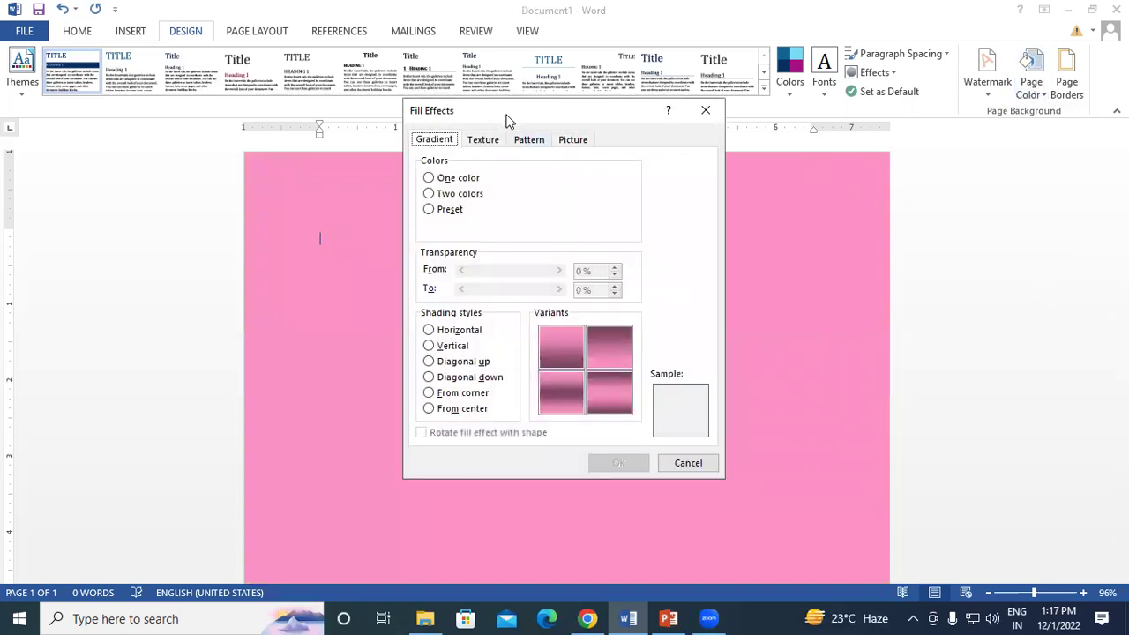
{"action": "left_click_drag", "start_coordinate": [507, 120], "coordinate": [885, 58]}
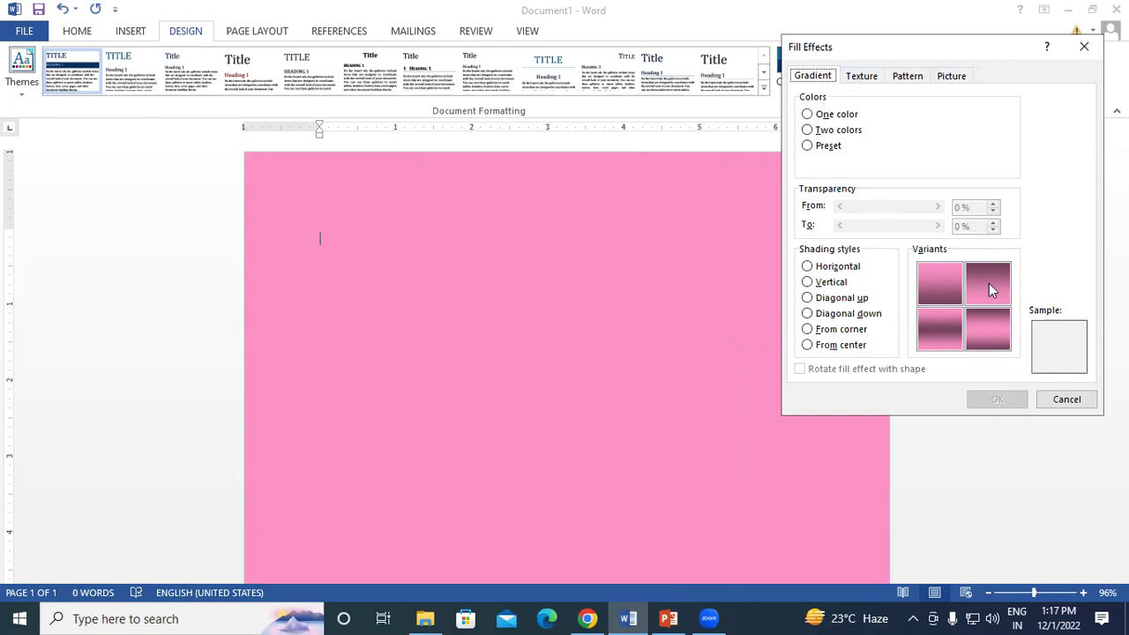
{"action": "left_click", "coordinate": [808, 130]}
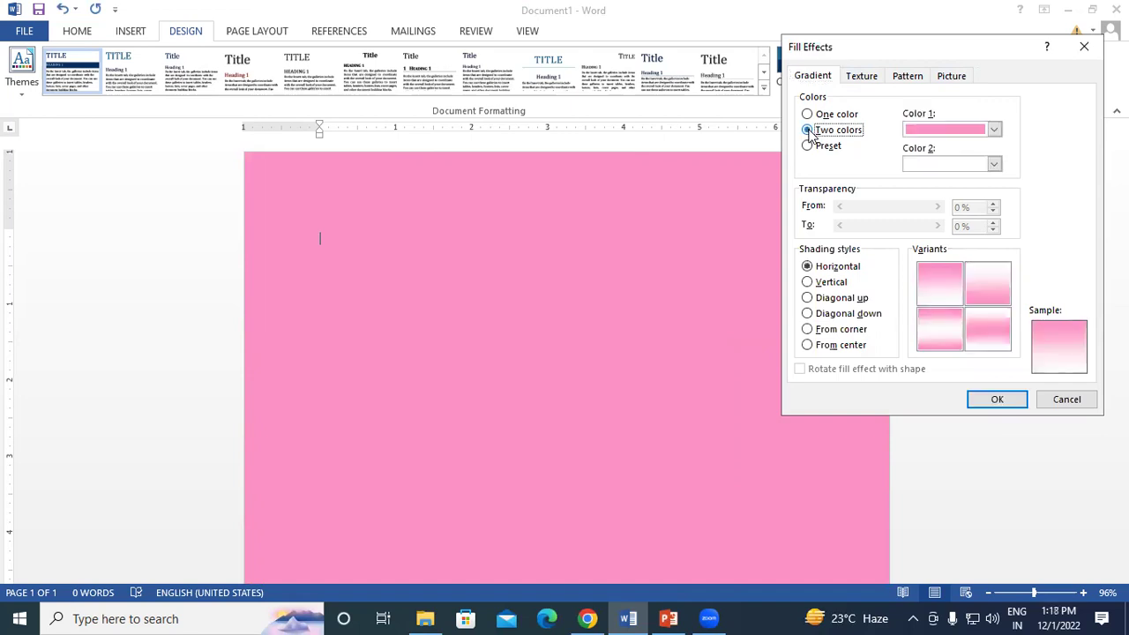
{"action": "left_click", "coordinate": [957, 138]}
{"action": "left_click", "coordinate": [953, 257]}
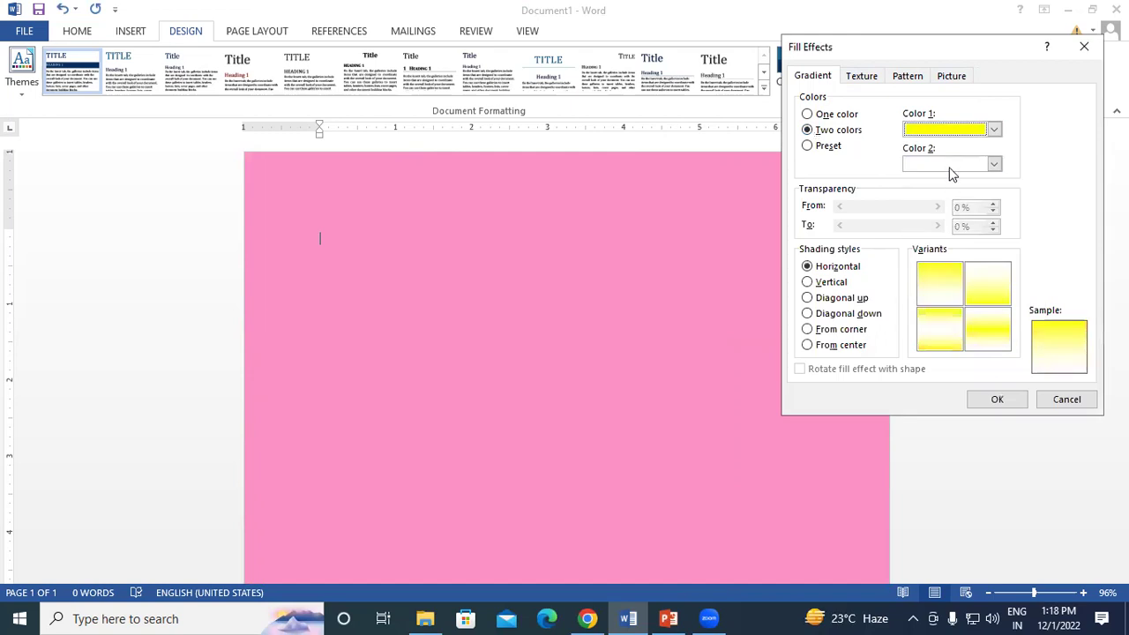
{"action": "left_click", "coordinate": [993, 163]}
{"action": "left_click", "coordinate": [924, 291]}
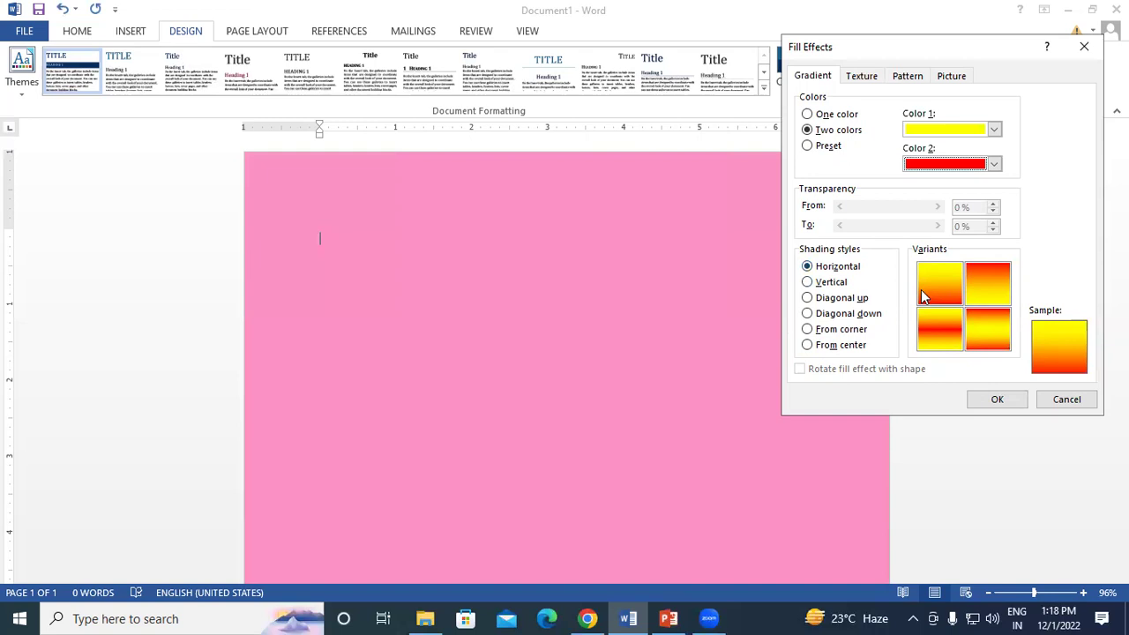
- Compare the gradient shading styles, then apply Diagonal up to the page
{"action": "left_click", "coordinate": [808, 282]}
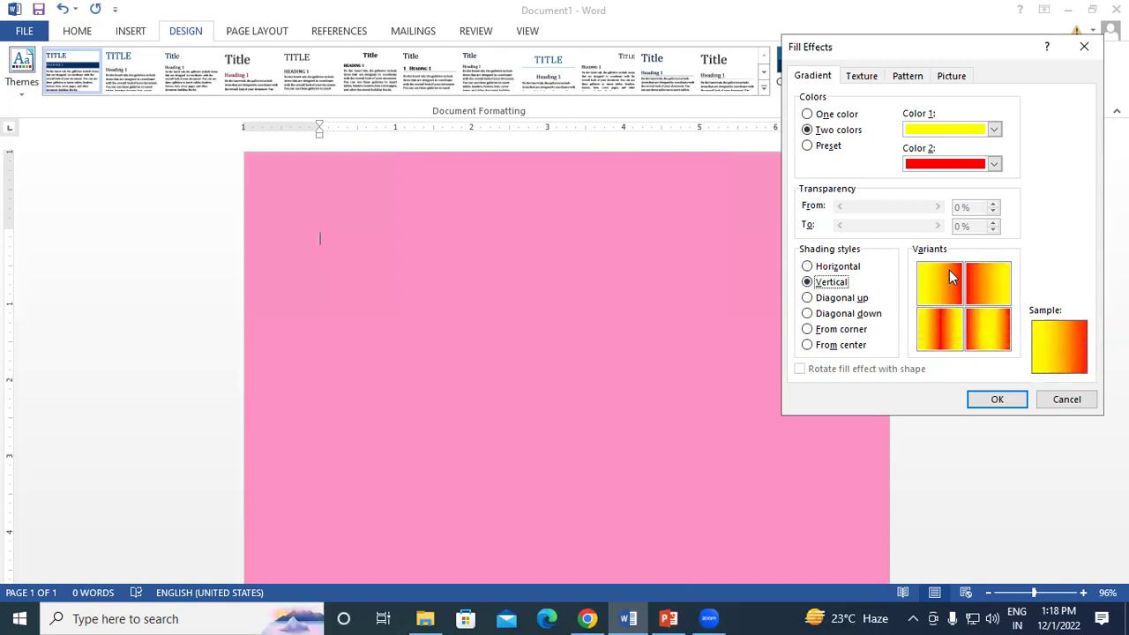
{"action": "left_click", "coordinate": [807, 299]}
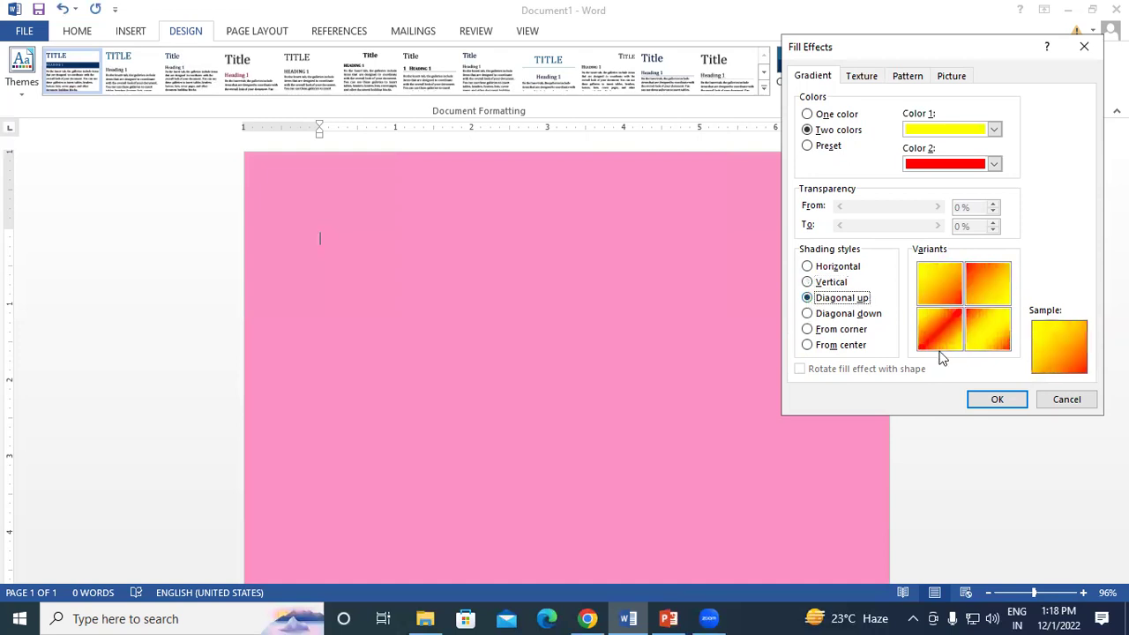
{"action": "left_click", "coordinate": [807, 313]}
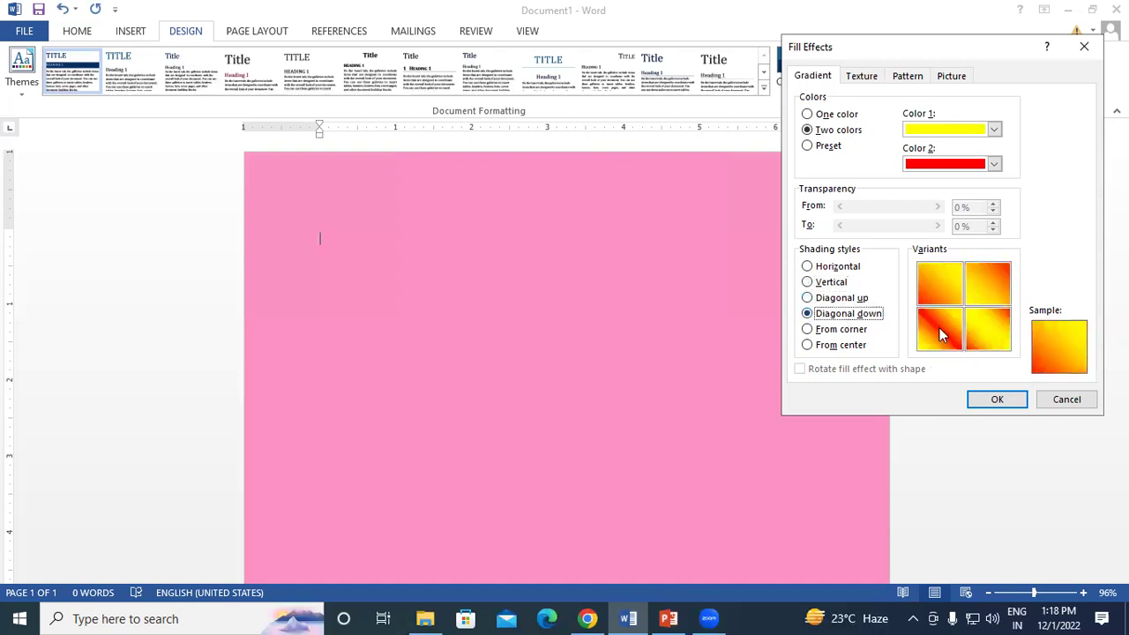
{"action": "left_click", "coordinate": [807, 329]}
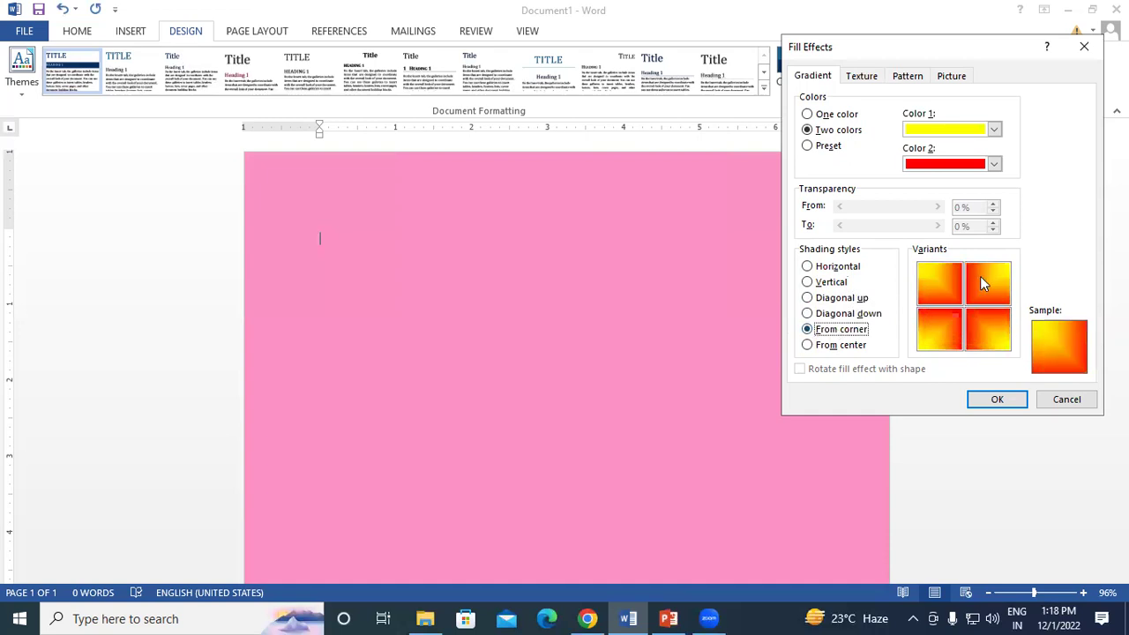
{"action": "left_click", "coordinate": [808, 345]}
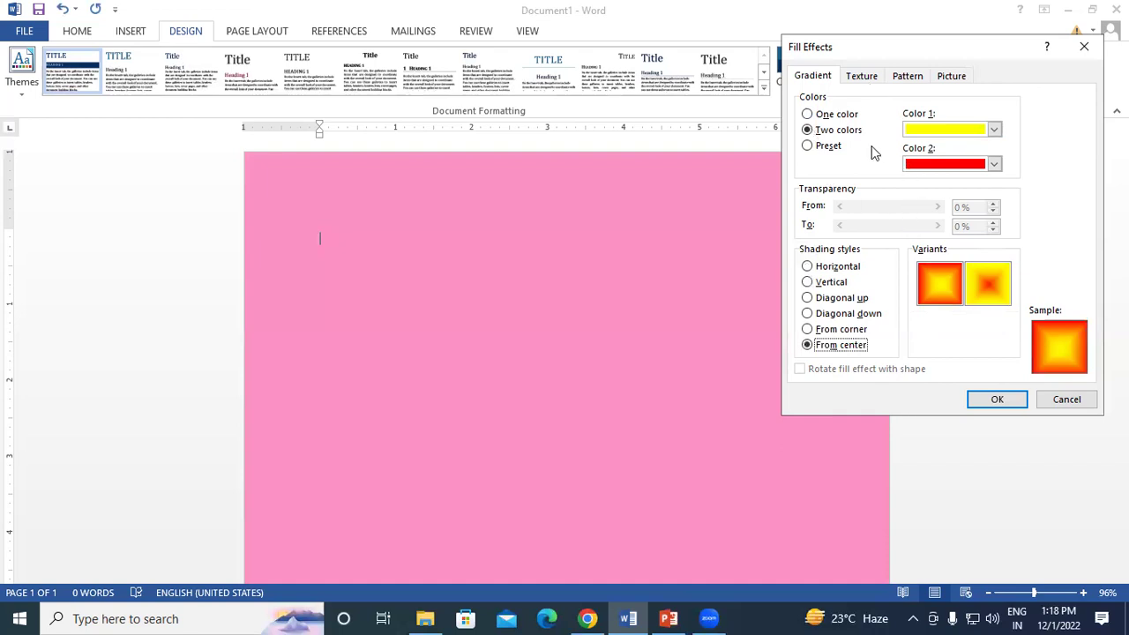
{"action": "left_click", "coordinate": [807, 298]}
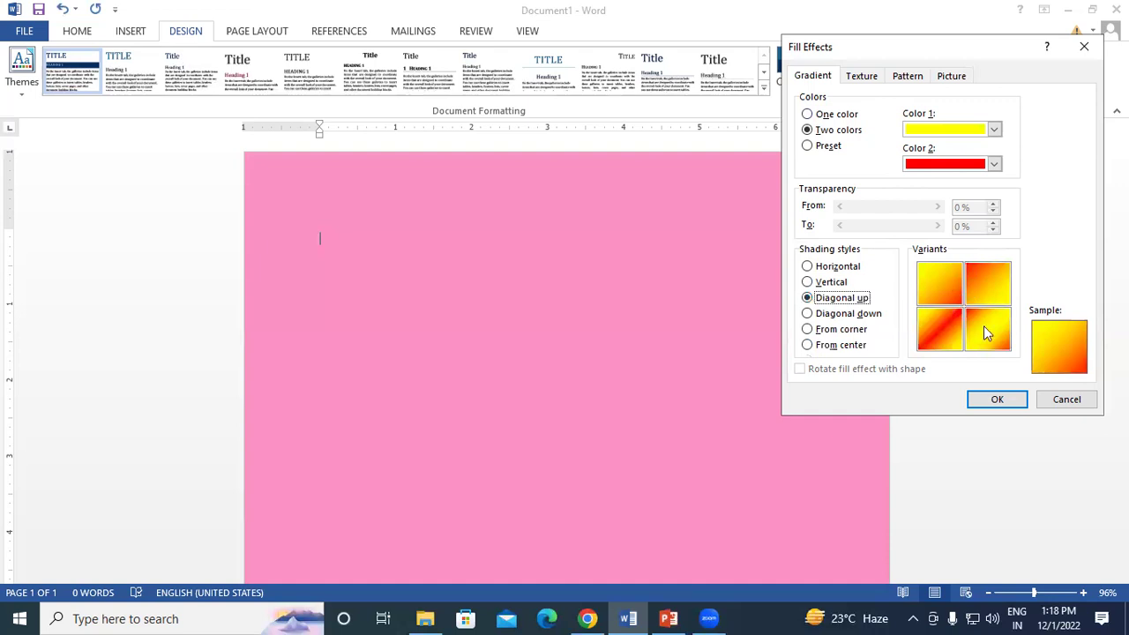
{"action": "left_click", "coordinate": [1014, 400]}
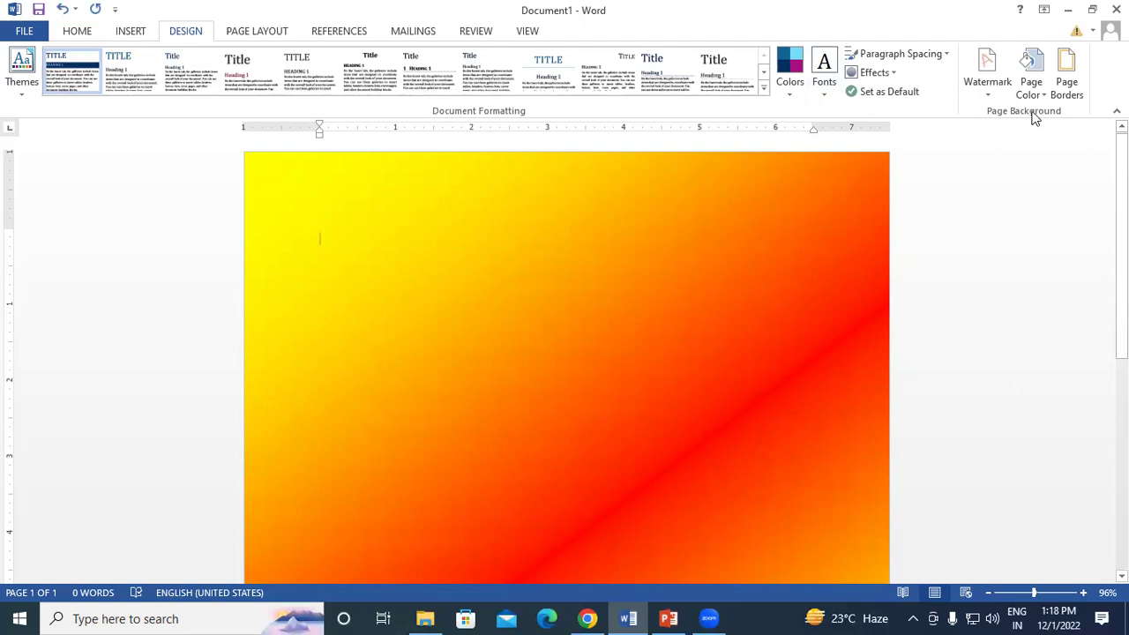
{"action": "left_click", "coordinate": [1031, 83]}
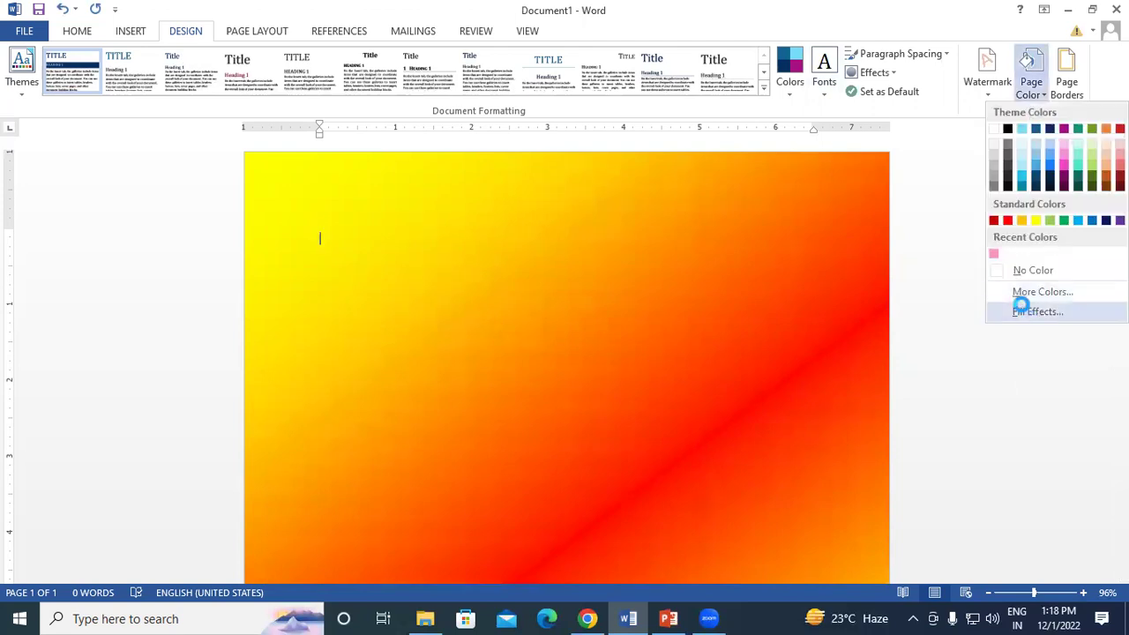
- Apply a Horizontal gradient with light blue as Color 1 and yellow as Color 2
{"action": "left_click", "coordinate": [1030, 311]}
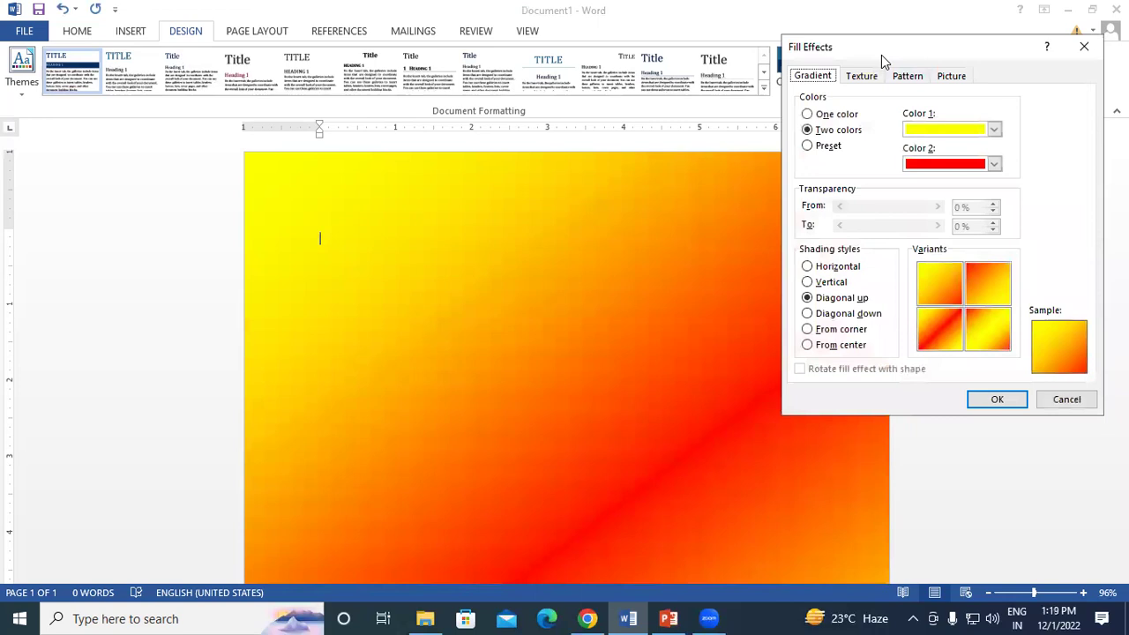
{"action": "left_click_drag", "start_coordinate": [881, 55], "coordinate": [755, 25]}
{"action": "left_click", "coordinate": [697, 237]}
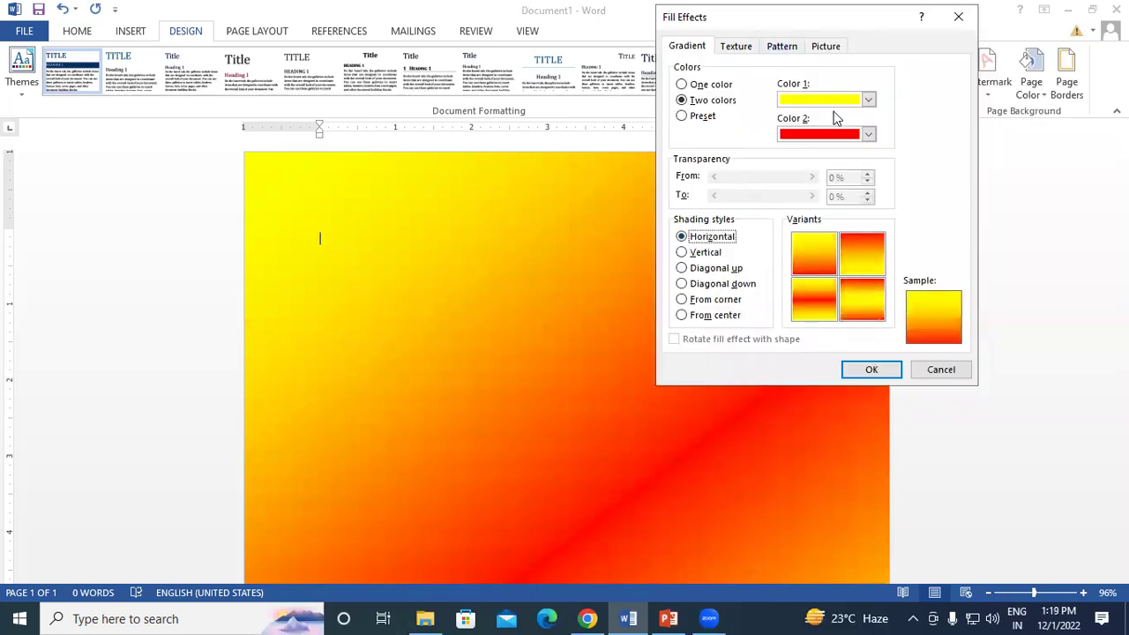
{"action": "left_click", "coordinate": [829, 102]}
{"action": "left_click", "coordinate": [812, 165]}
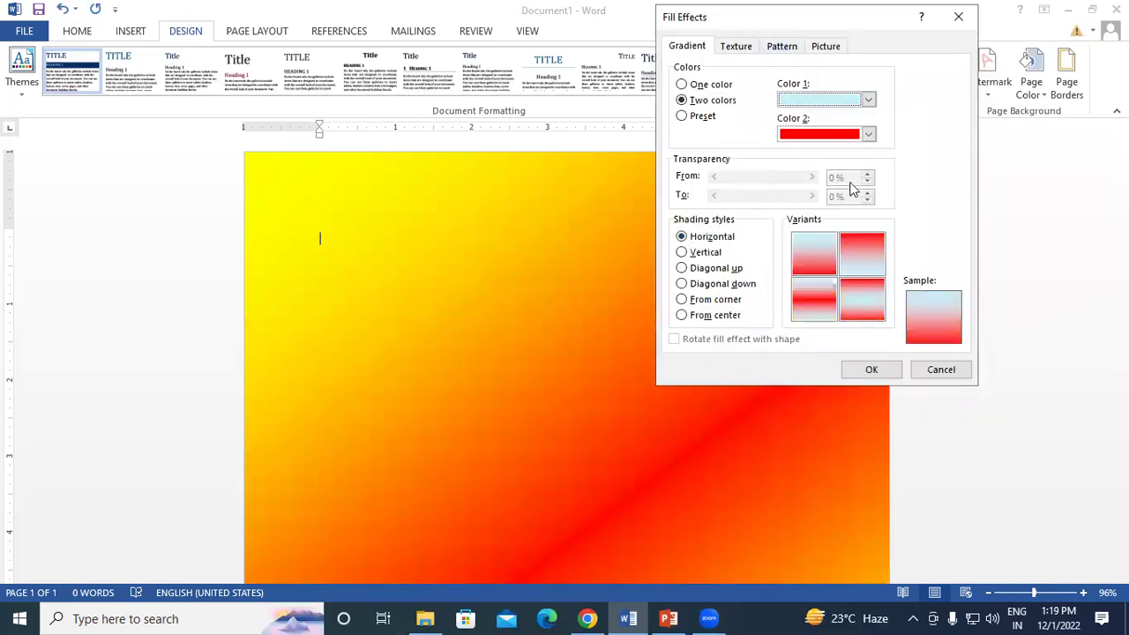
{"action": "left_click", "coordinate": [867, 134]}
{"action": "left_click", "coordinate": [826, 261]}
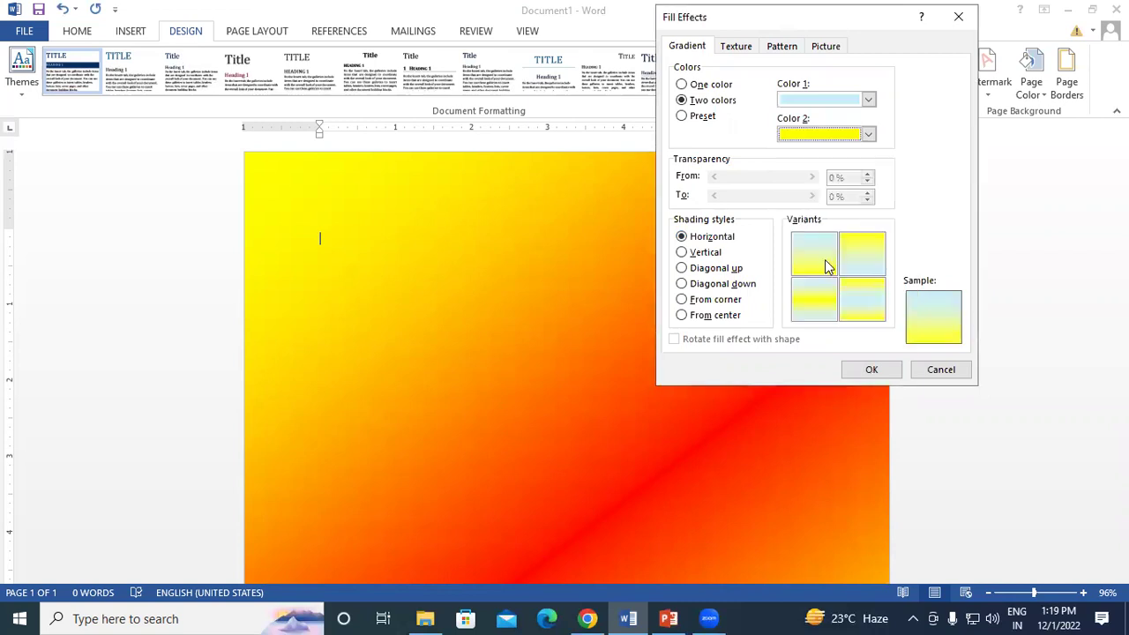
{"action": "left_click", "coordinate": [871, 369]}
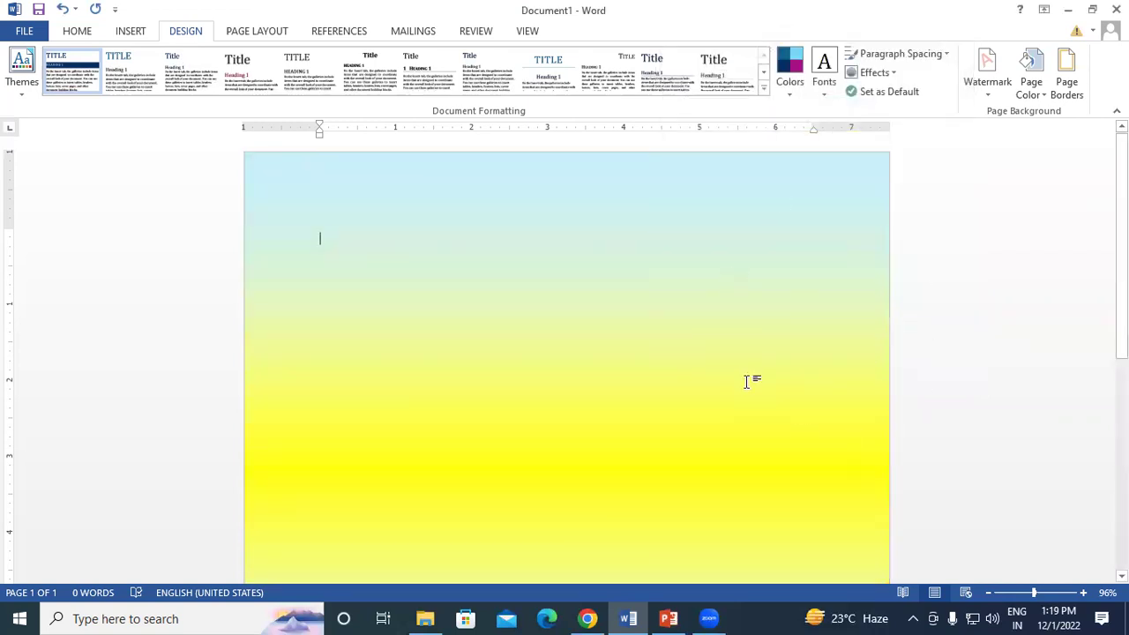
{"action": "left_click", "coordinate": [1022, 91]}
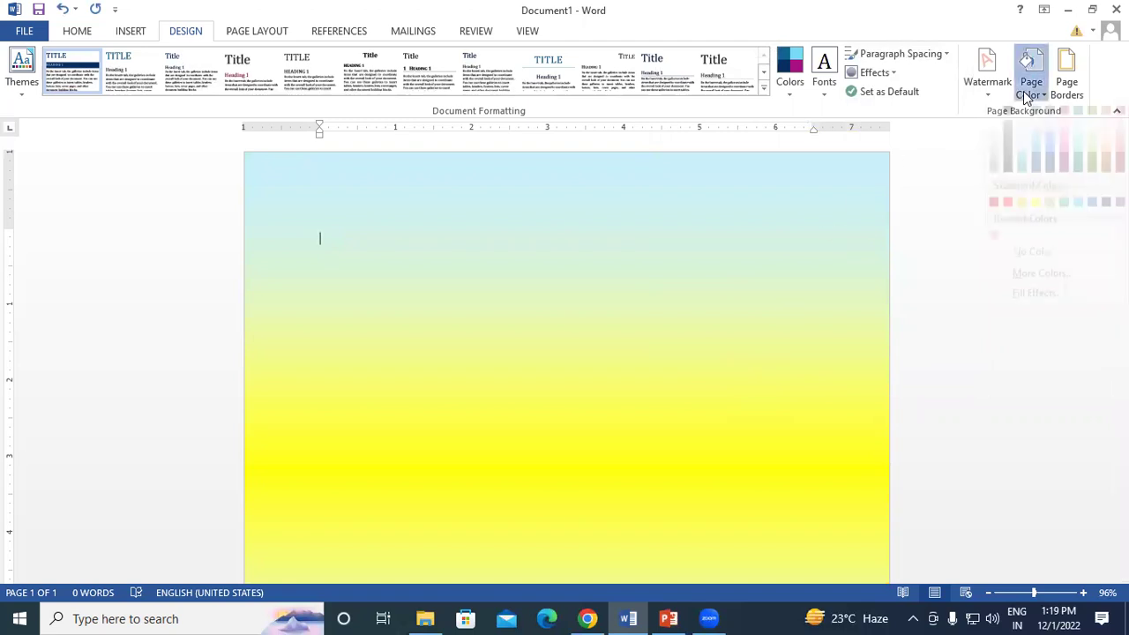
- Apply the Fish fossil texture as the page background
{"action": "left_click", "coordinate": [1023, 312]}
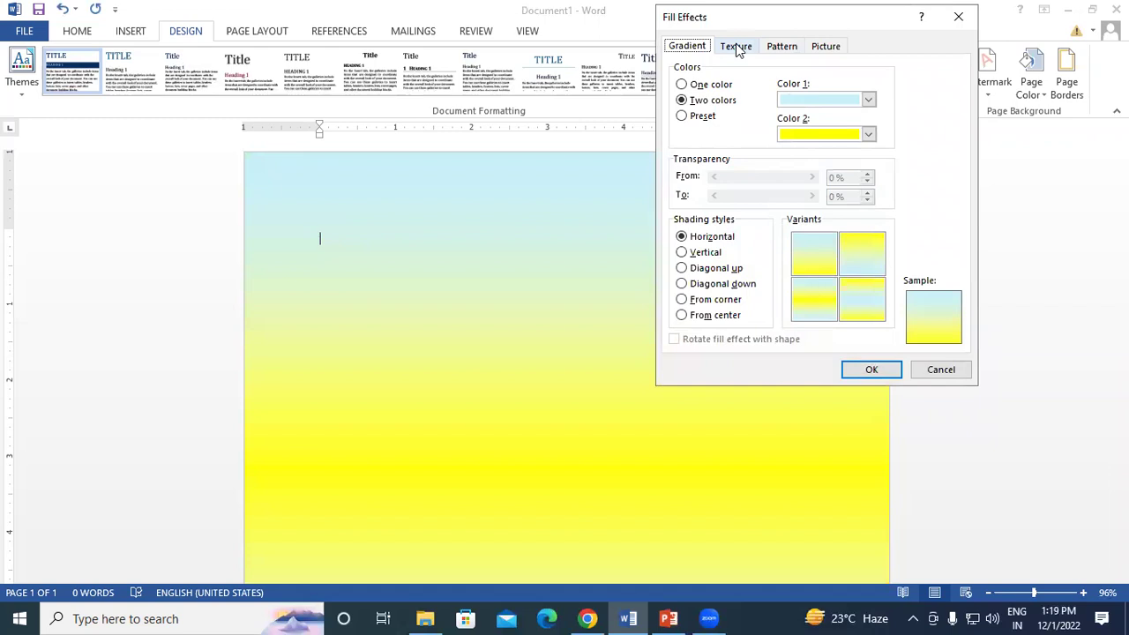
{"action": "left_click_drag", "start_coordinate": [731, 25], "coordinate": [748, 45]}
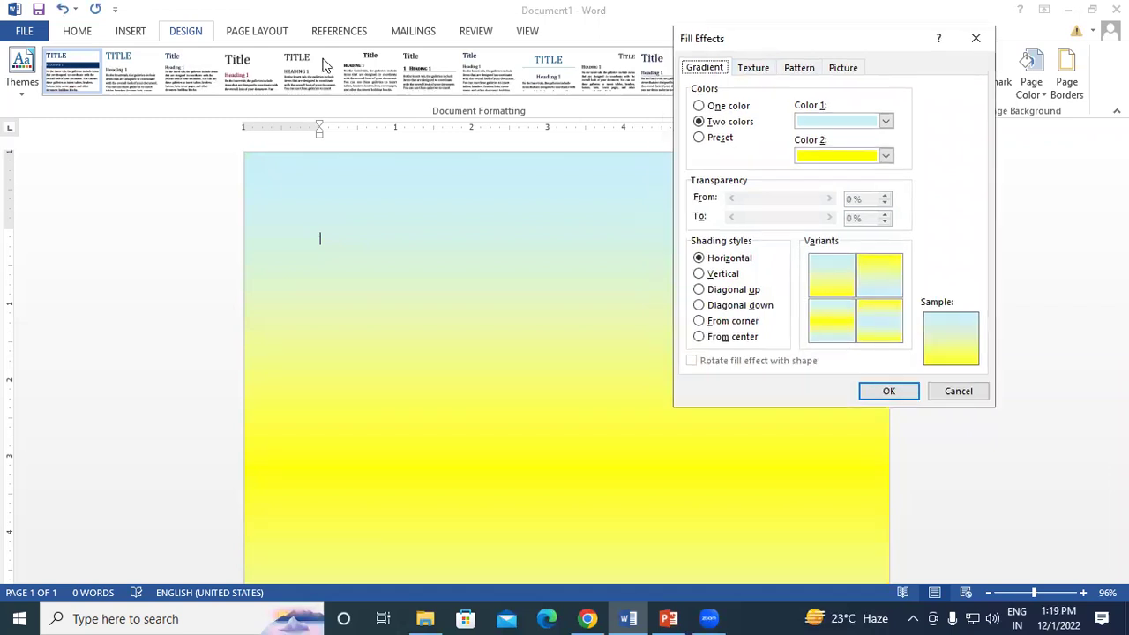
{"action": "left_click", "coordinate": [751, 71]}
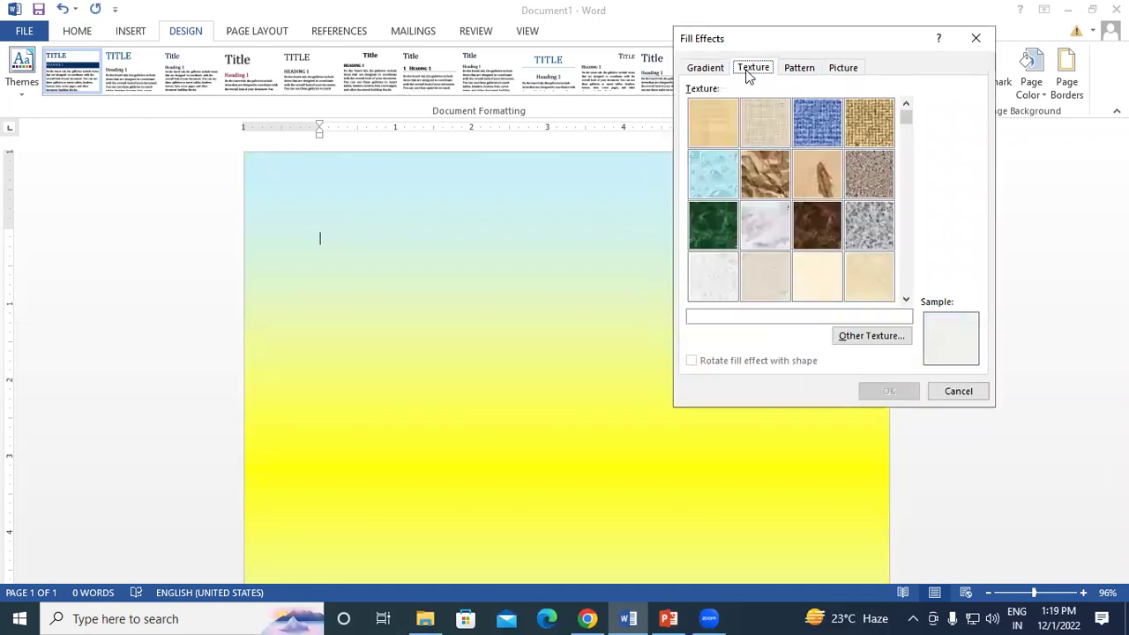
{"action": "left_click", "coordinate": [826, 176]}
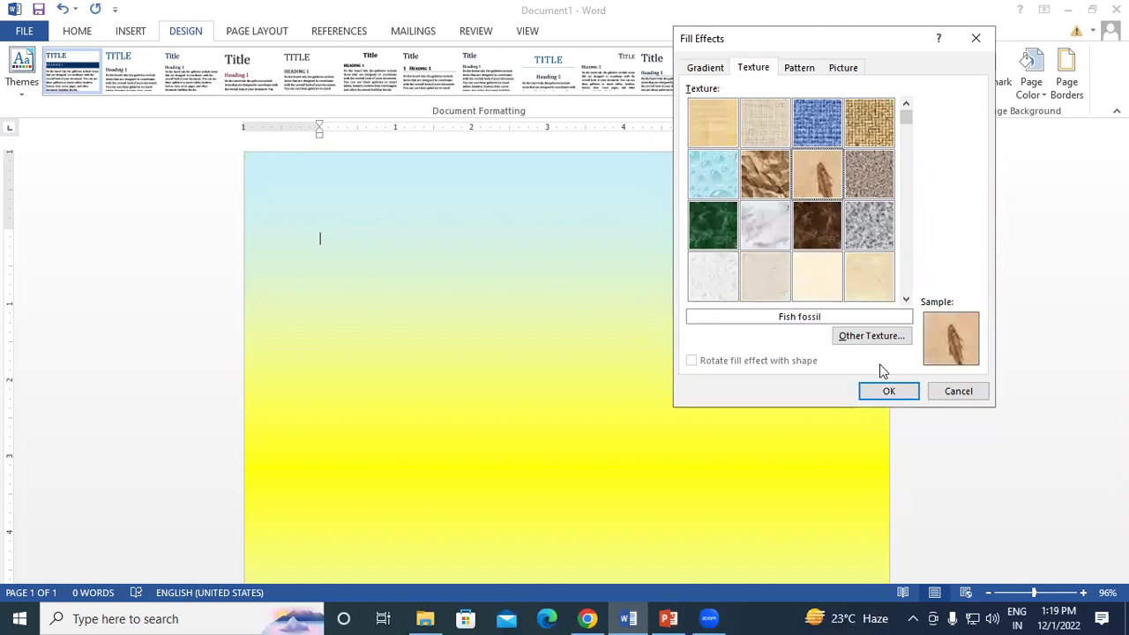
{"action": "left_click", "coordinate": [888, 391]}
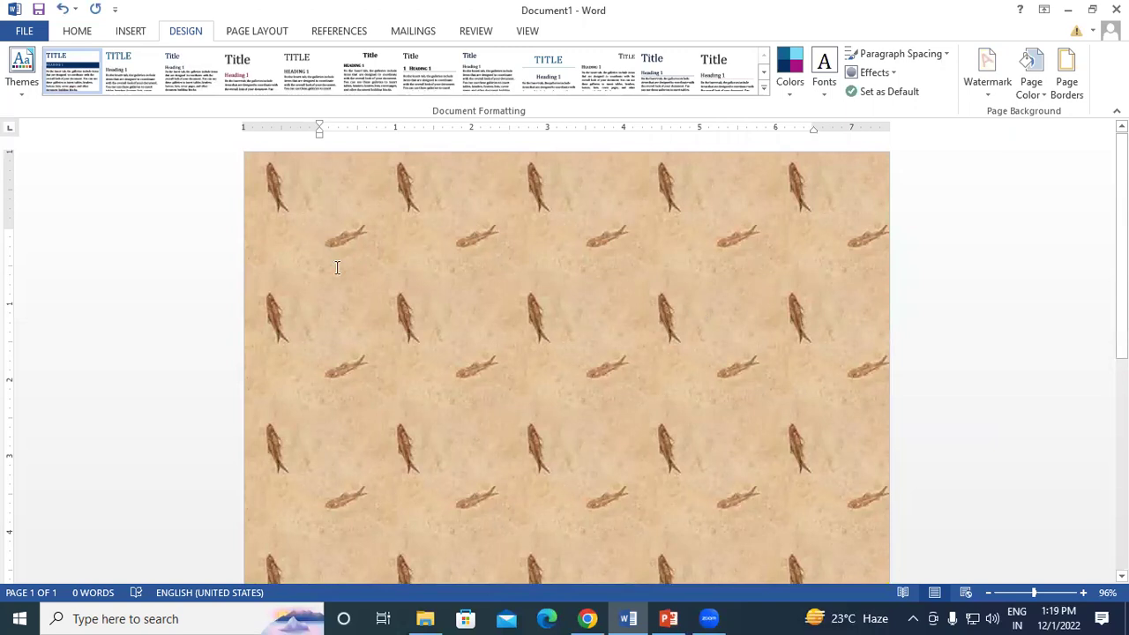
- Preview several Fill Effects patterns, landing on Large checker board
{"action": "left_click", "coordinate": [1033, 94]}
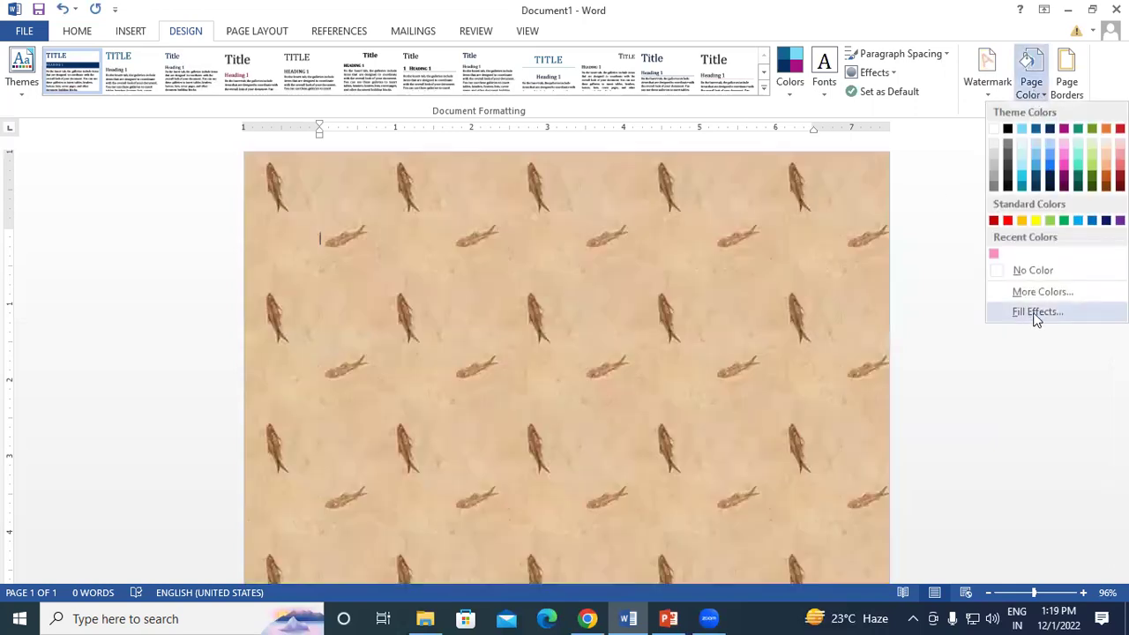
{"action": "left_click", "coordinate": [1033, 317]}
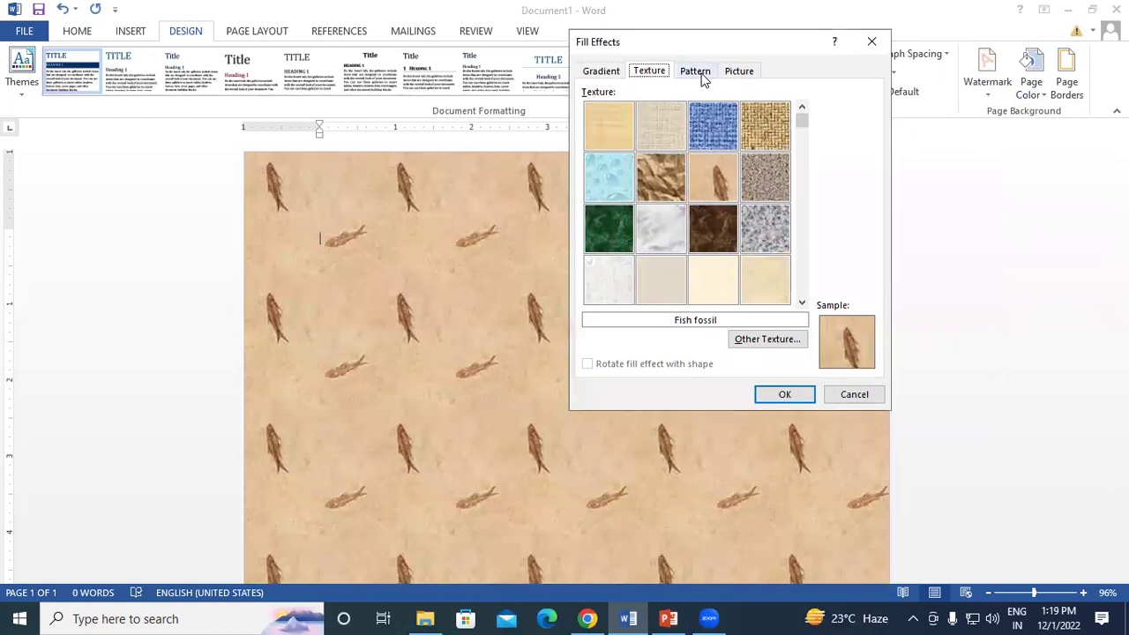
{"action": "left_click", "coordinate": [694, 72]}
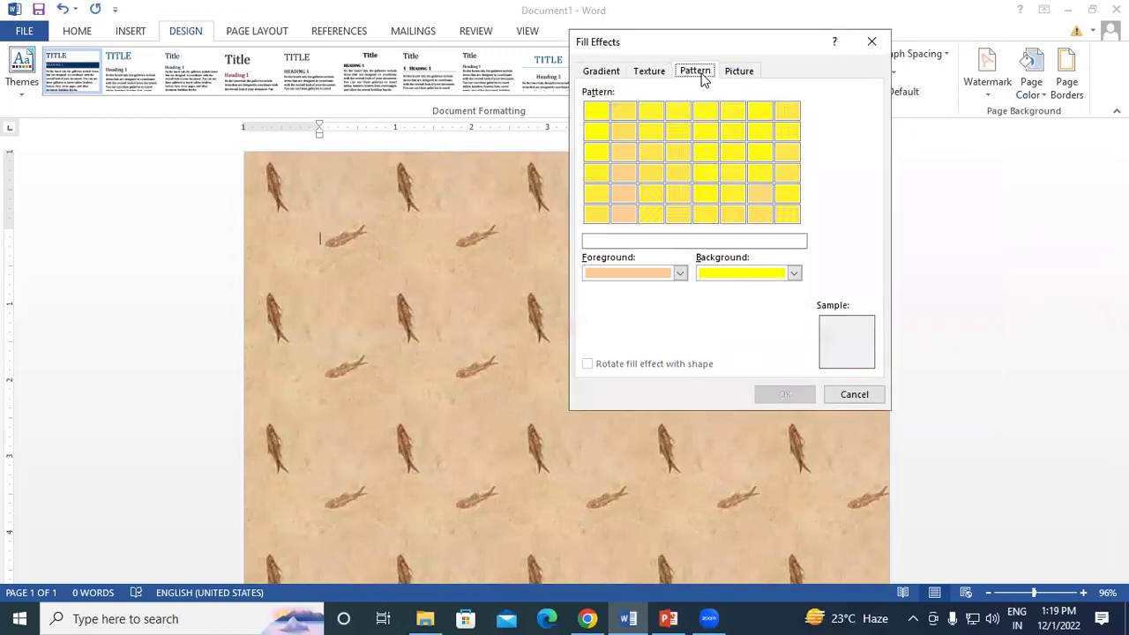
{"action": "left_click", "coordinate": [787, 176]}
{"action": "left_click", "coordinate": [764, 176]}
{"action": "left_click", "coordinate": [728, 174]}
{"action": "left_click", "coordinate": [689, 175]}
{"action": "left_click", "coordinate": [708, 175]}
{"action": "left_click", "coordinate": [649, 181]}
{"action": "left_click", "coordinate": [650, 193]}
{"action": "left_click", "coordinate": [678, 195]}
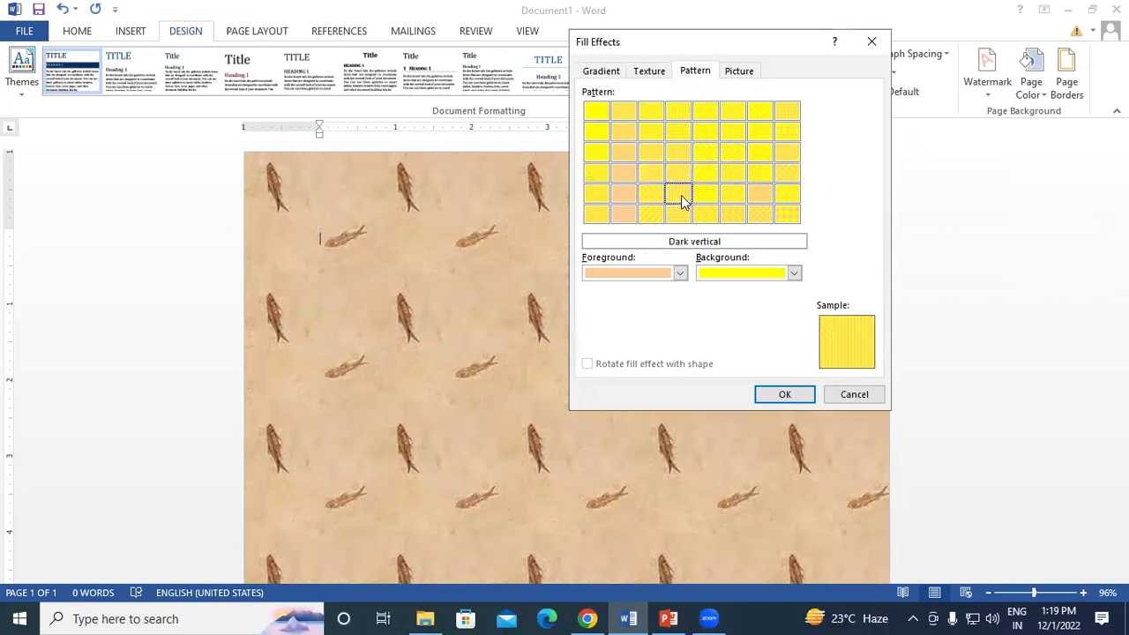
{"action": "left_click", "coordinate": [785, 175]}
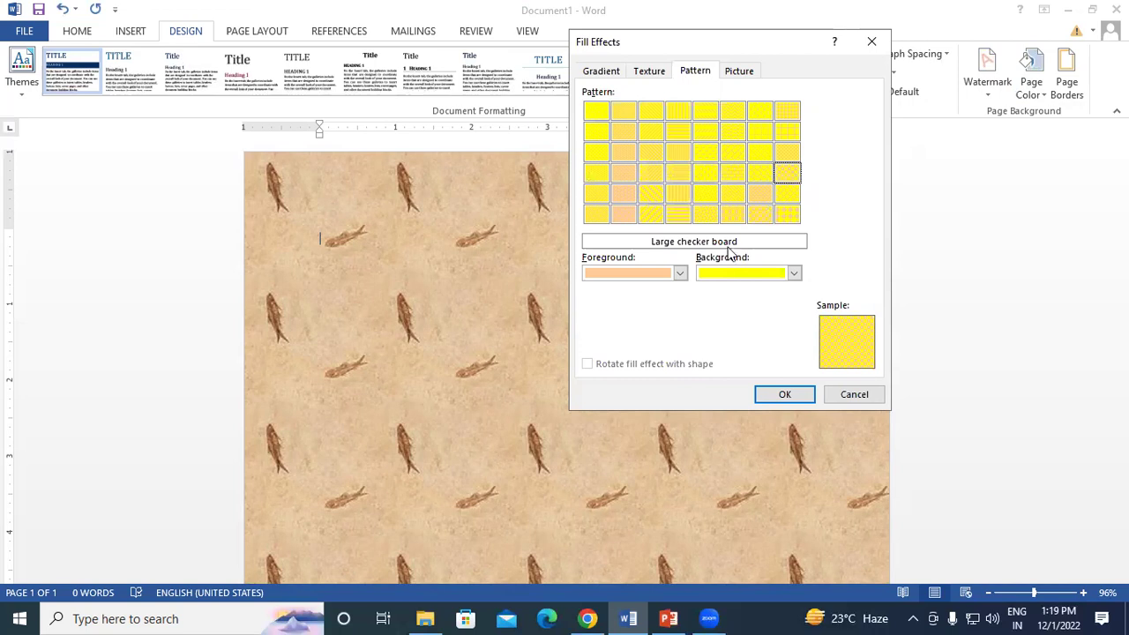
- Apply the Small confetti pattern with red foreground on light blue background
{"action": "left_click", "coordinate": [680, 272]}
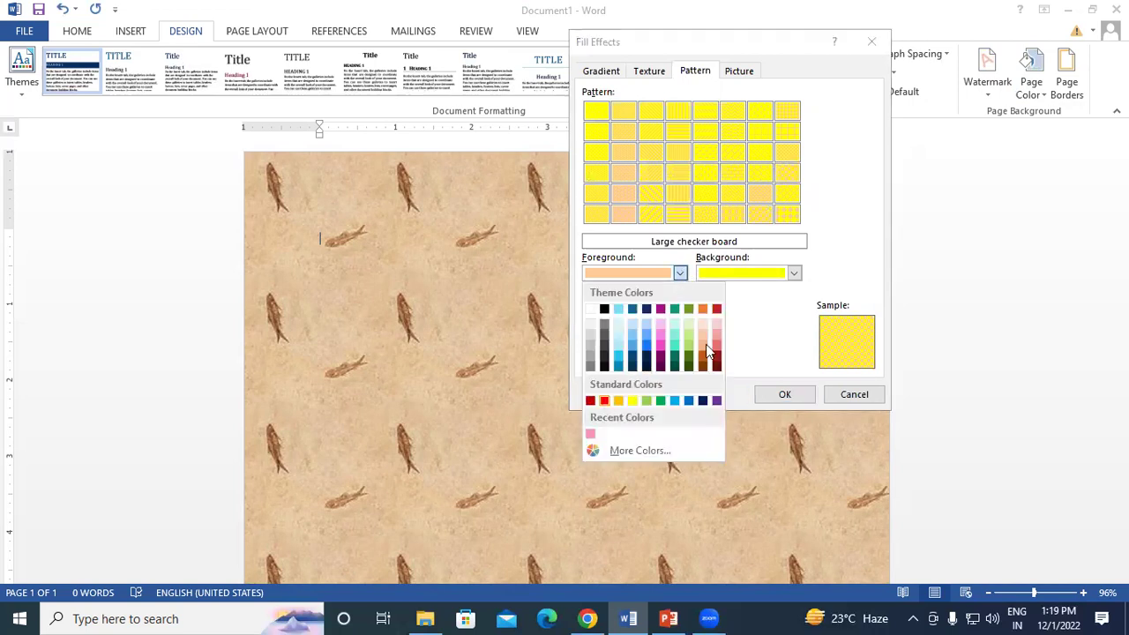
{"action": "left_click", "coordinate": [604, 400]}
{"action": "left_click", "coordinate": [764, 275]}
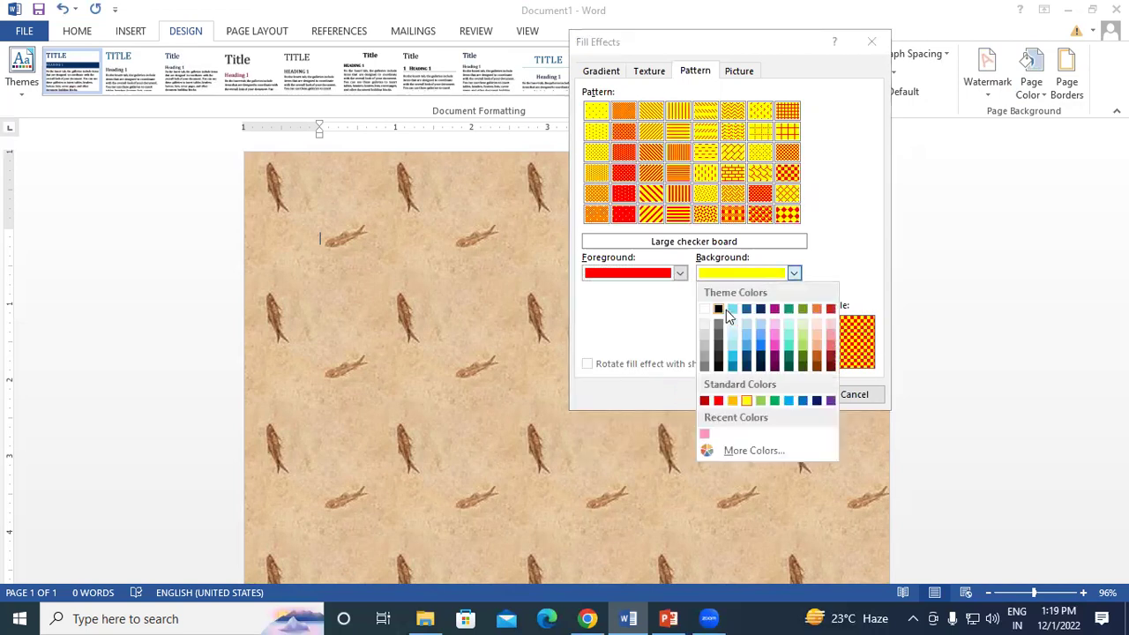
{"action": "left_click", "coordinate": [732, 309]}
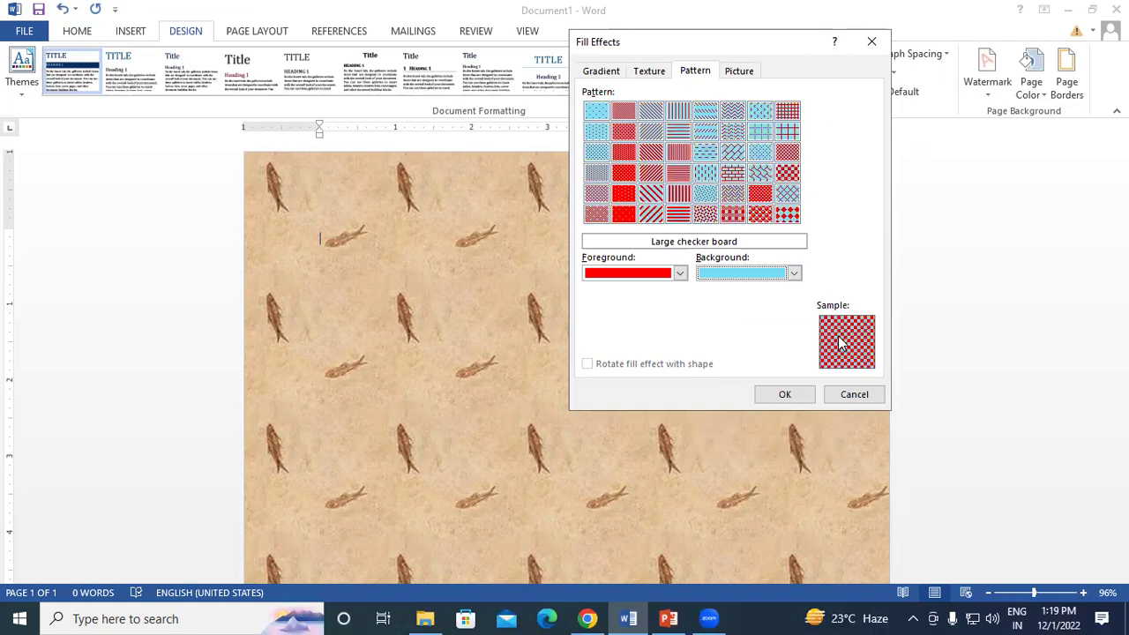
{"action": "left_click", "coordinate": [705, 194]}
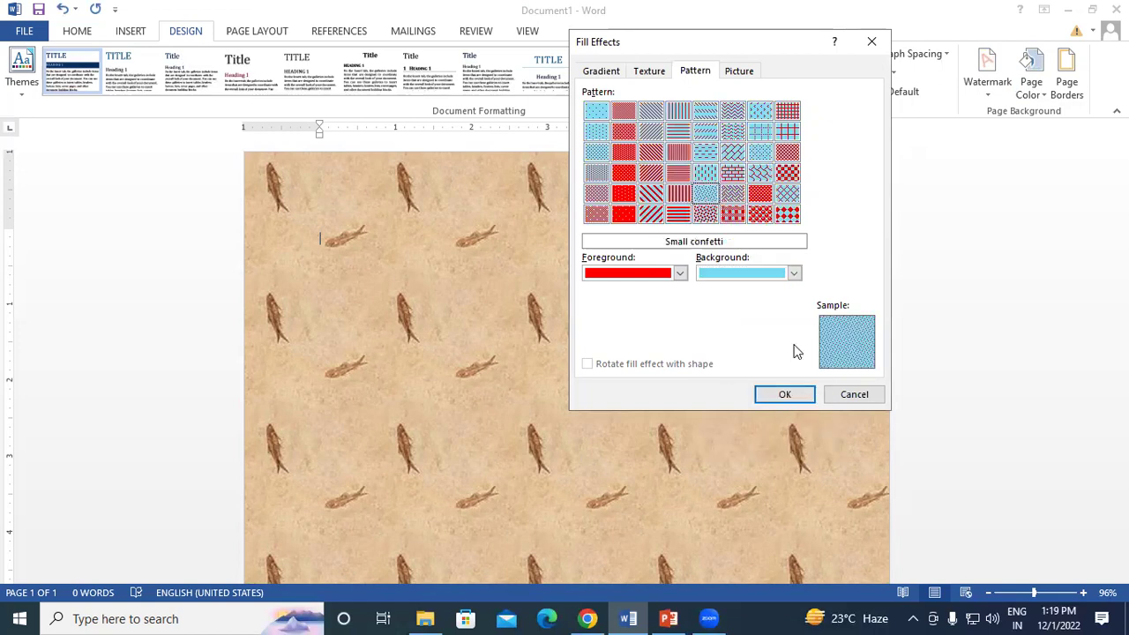
{"action": "left_click", "coordinate": [784, 394]}
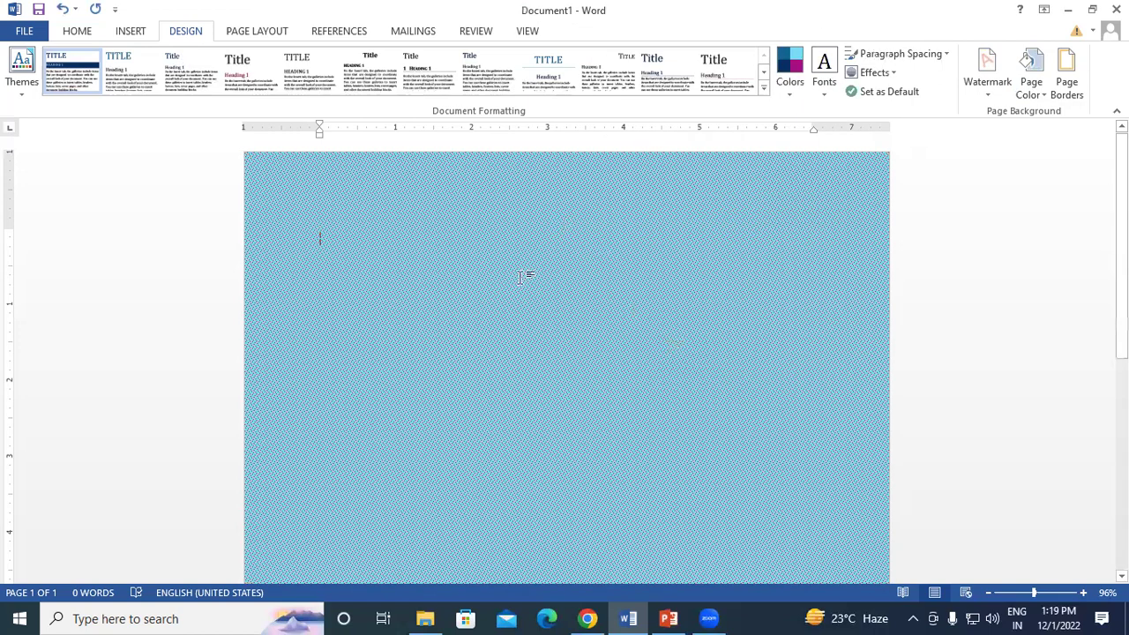
- Change the confetti pattern colours to yellow foreground on red background
{"action": "left_click", "coordinate": [1030, 88]}
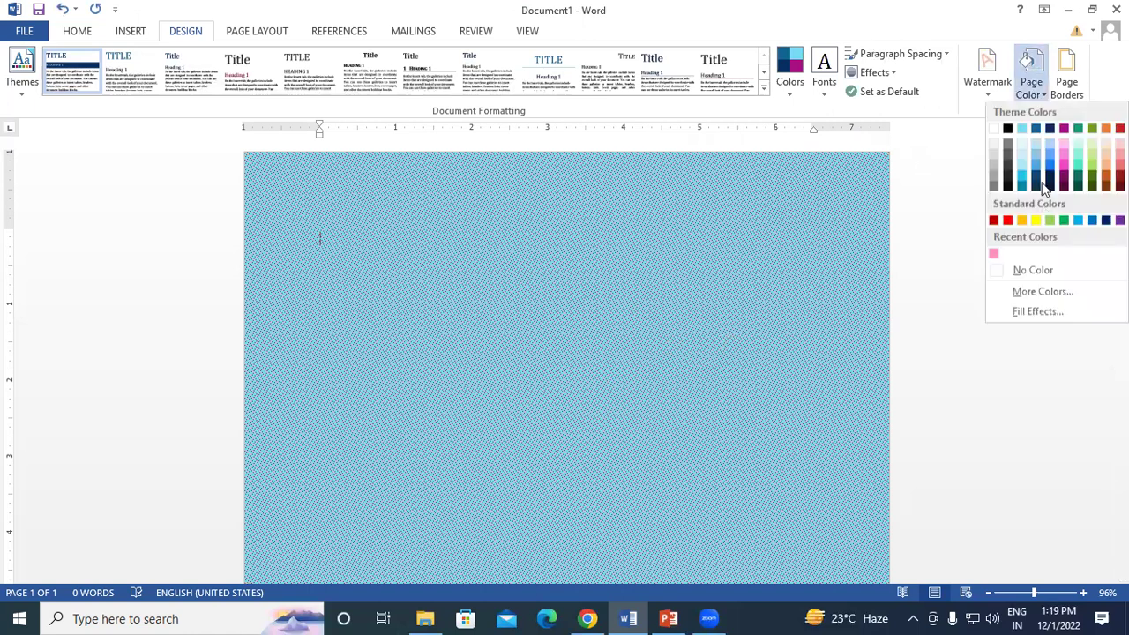
{"action": "left_click", "coordinate": [1033, 310]}
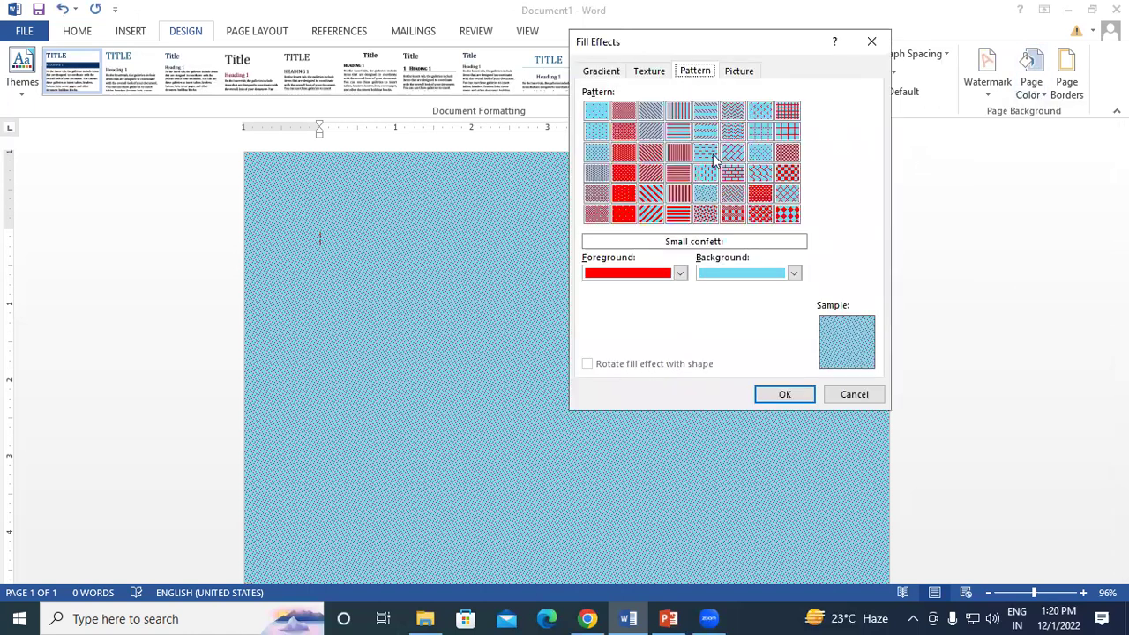
{"action": "left_click", "coordinate": [657, 275]}
{"action": "left_click", "coordinate": [638, 397]}
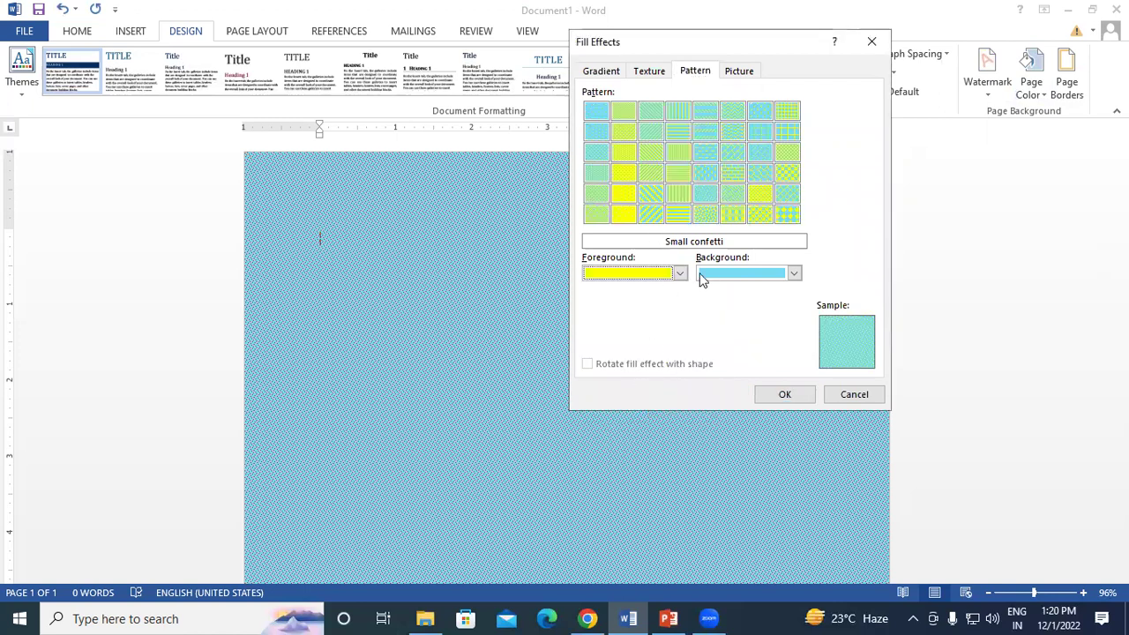
{"action": "left_click", "coordinate": [745, 274]}
{"action": "left_click", "coordinate": [719, 398]}
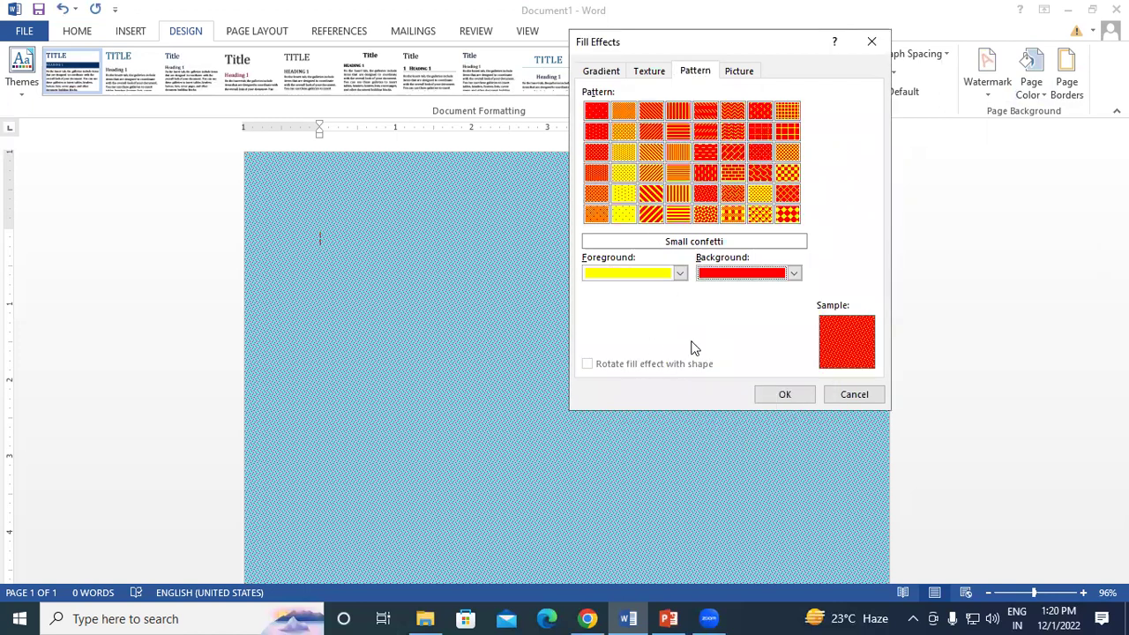
- Switch the pattern to red foreground on yellow background and apply it
{"action": "left_click", "coordinate": [680, 274]}
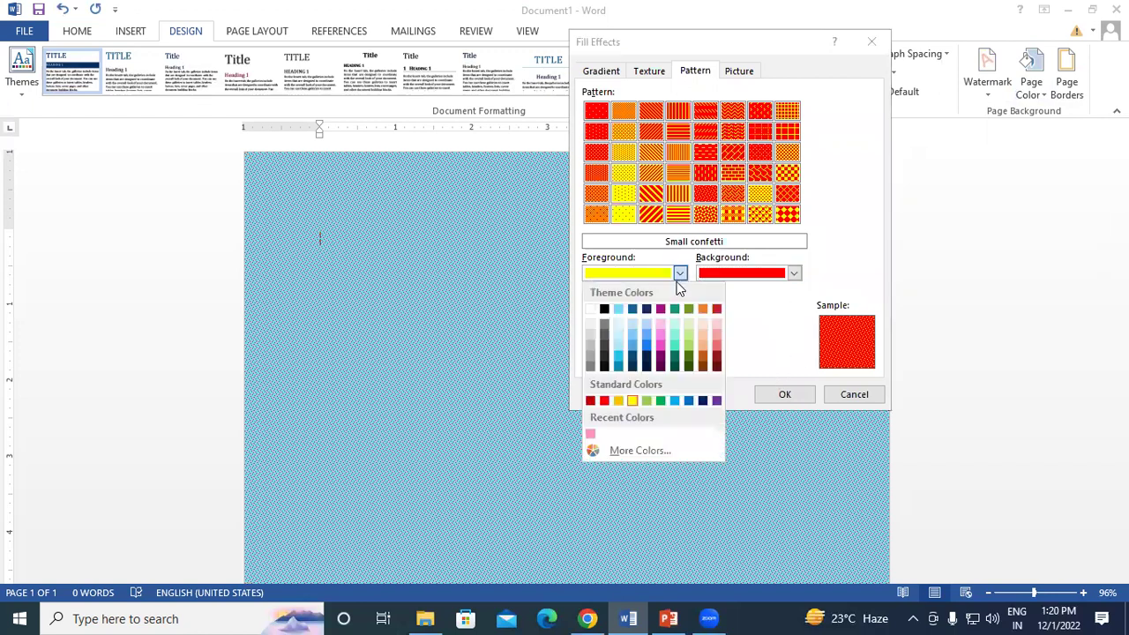
{"action": "left_click", "coordinate": [754, 282]}
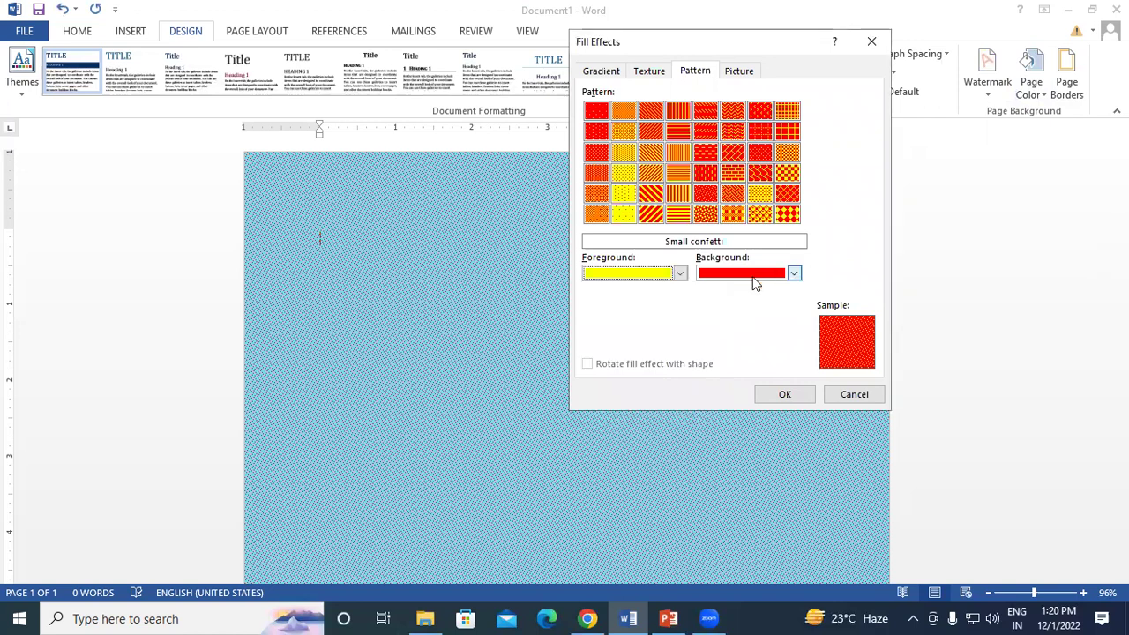
{"action": "left_click", "coordinate": [755, 276]}
{"action": "left_click", "coordinate": [752, 400]}
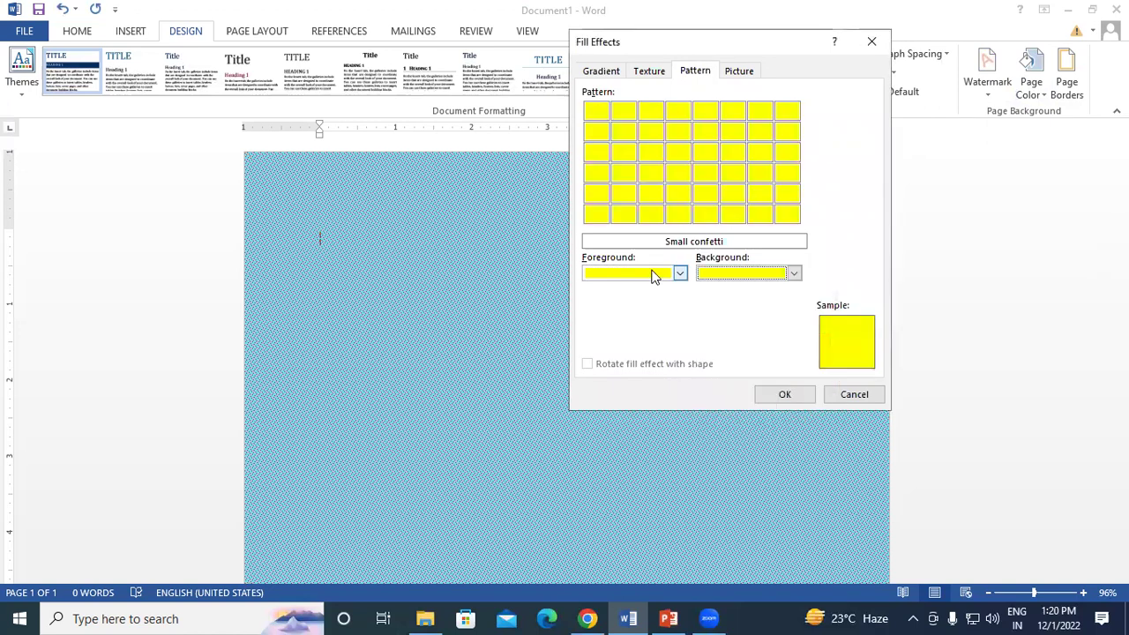
{"action": "left_click", "coordinate": [654, 276]}
{"action": "left_click", "coordinate": [604, 401]}
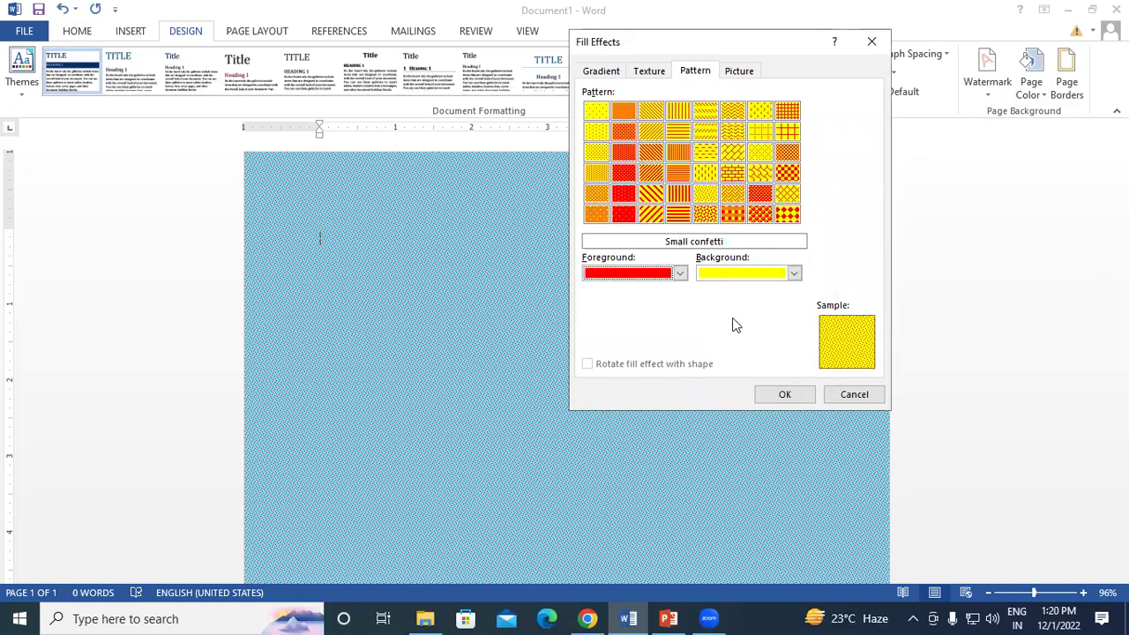
{"action": "left_click", "coordinate": [794, 395]}
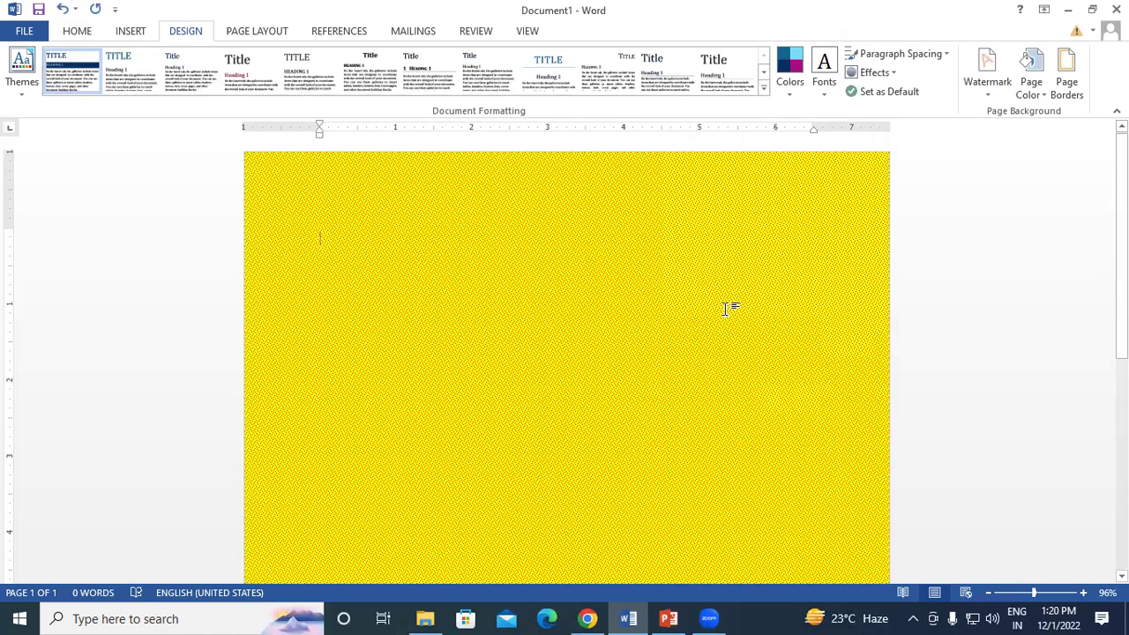
- Set Screenshot (1) from the Screenshots folder as the page's picture fill
{"action": "left_click", "coordinate": [1028, 88]}
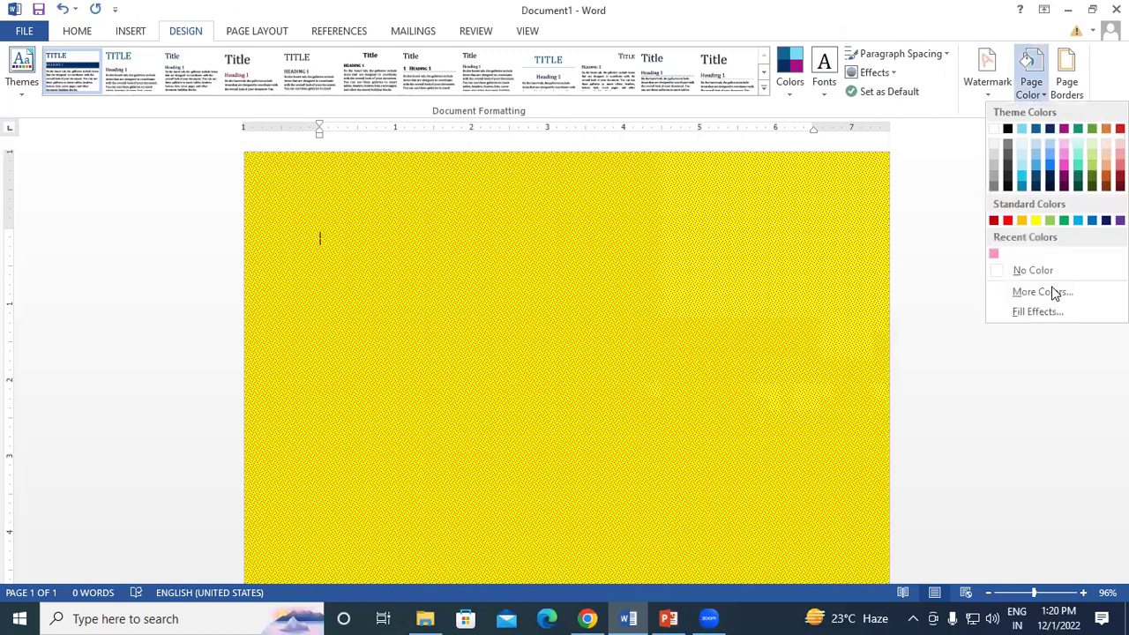
{"action": "left_click", "coordinate": [1038, 313]}
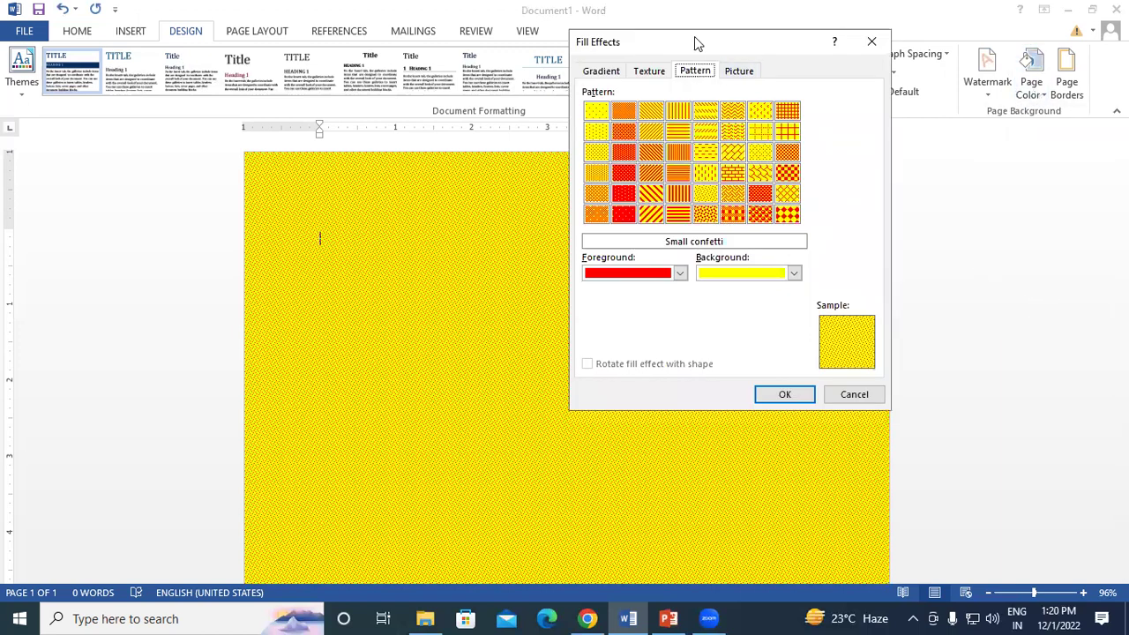
{"action": "left_click", "coordinate": [608, 56]}
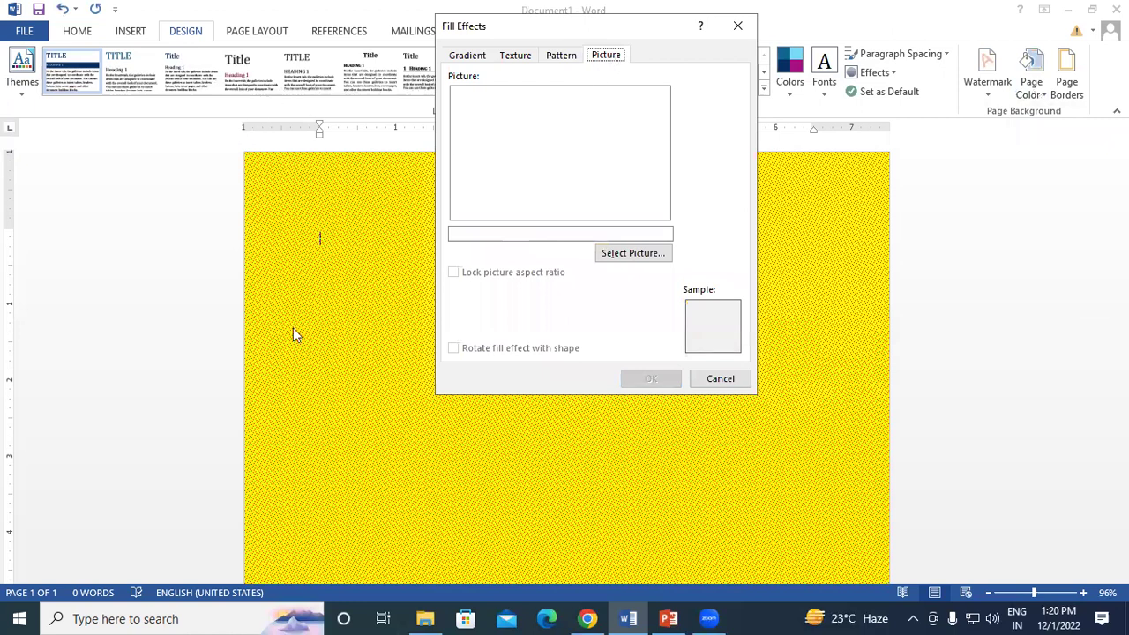
{"action": "left_click", "coordinate": [635, 256]}
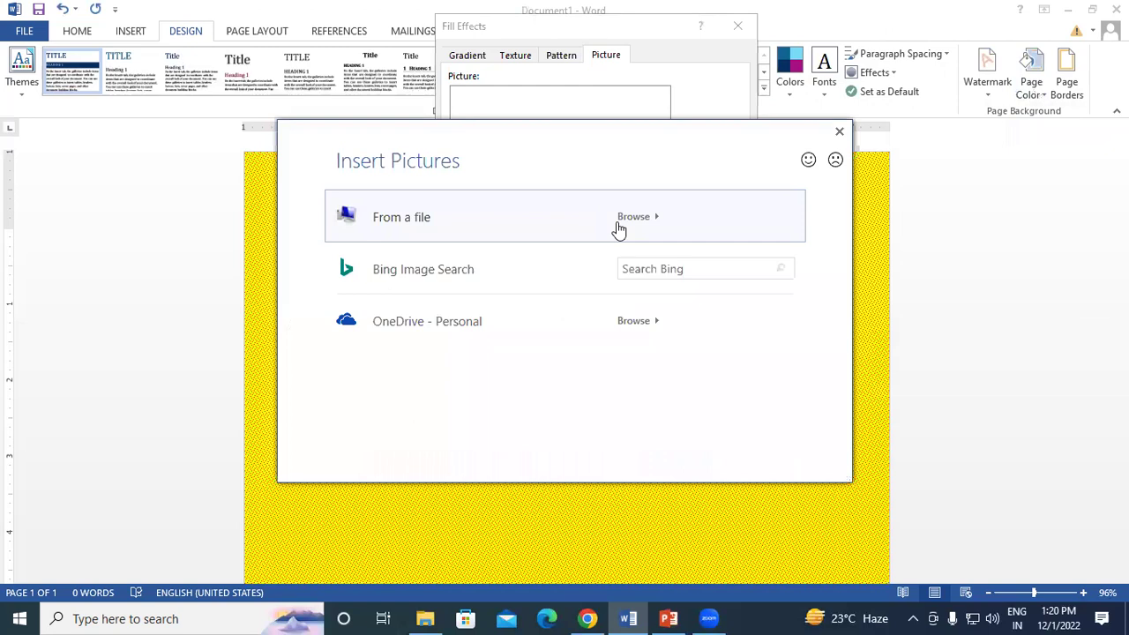
{"action": "left_click", "coordinate": [632, 215]}
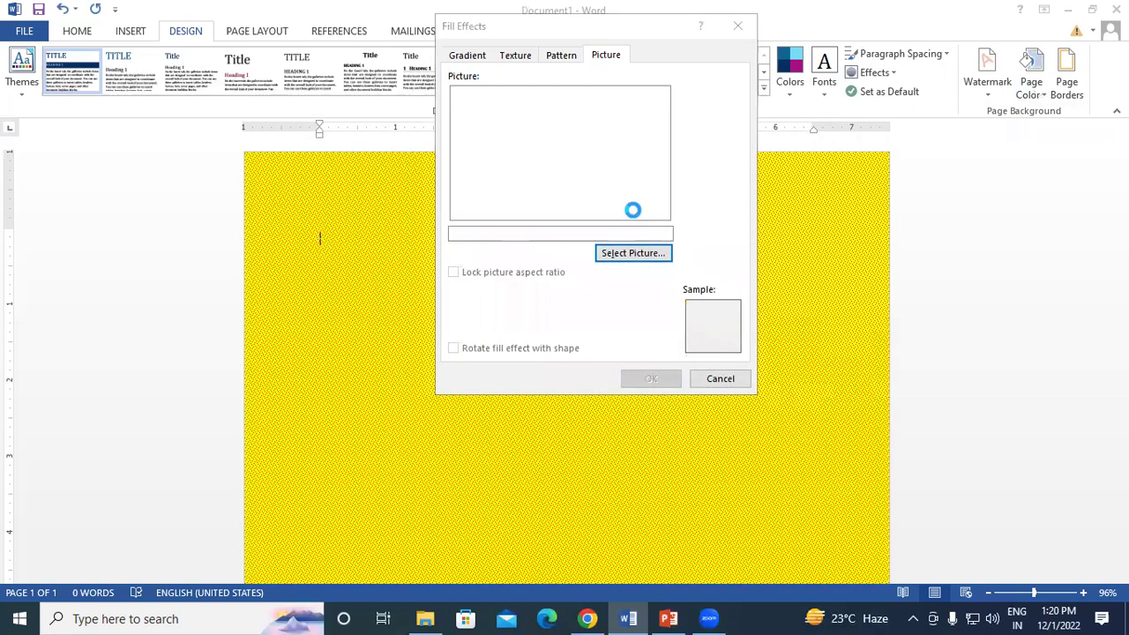
{"action": "double_click", "coordinate": [829, 177]}
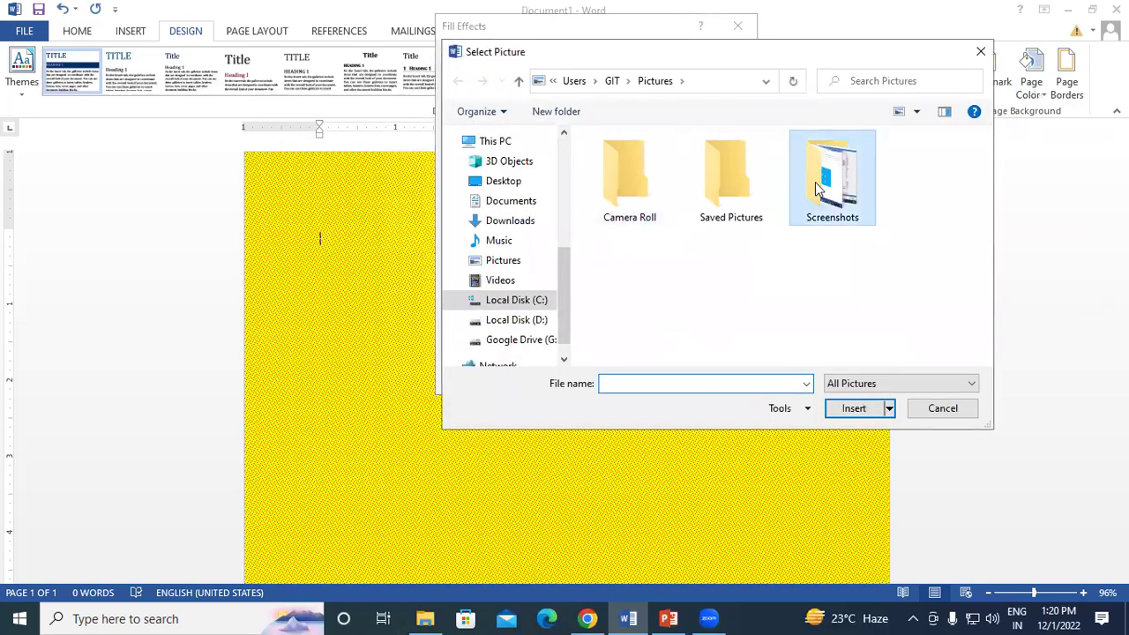
{"action": "left_click", "coordinate": [655, 221]}
{"action": "left_click", "coordinate": [853, 408]}
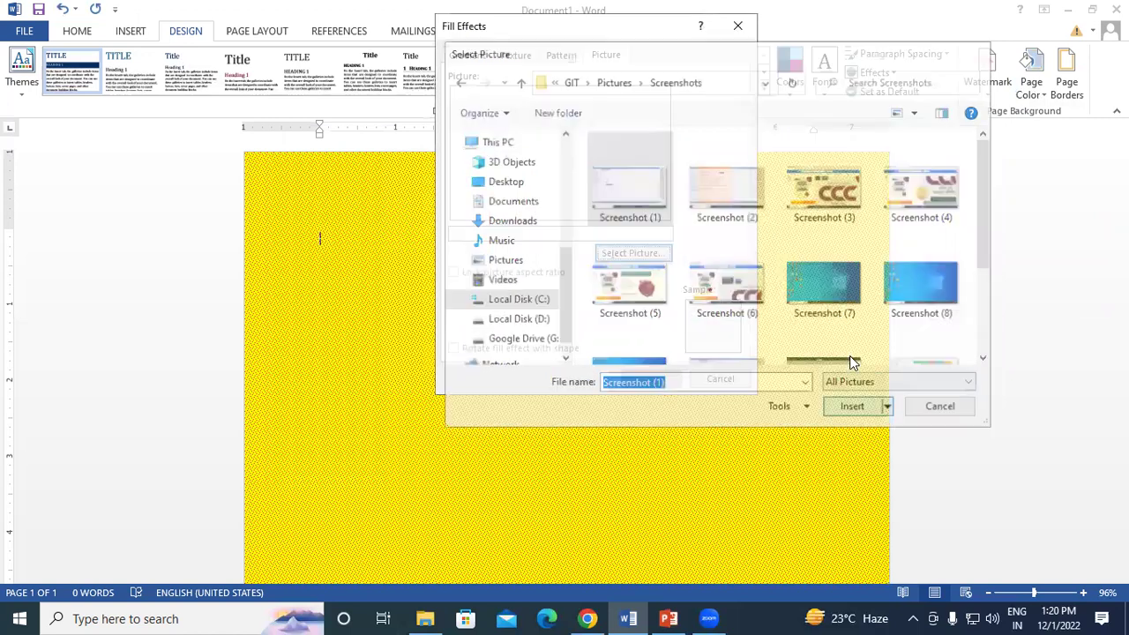
{"action": "left_click", "coordinate": [649, 380]}
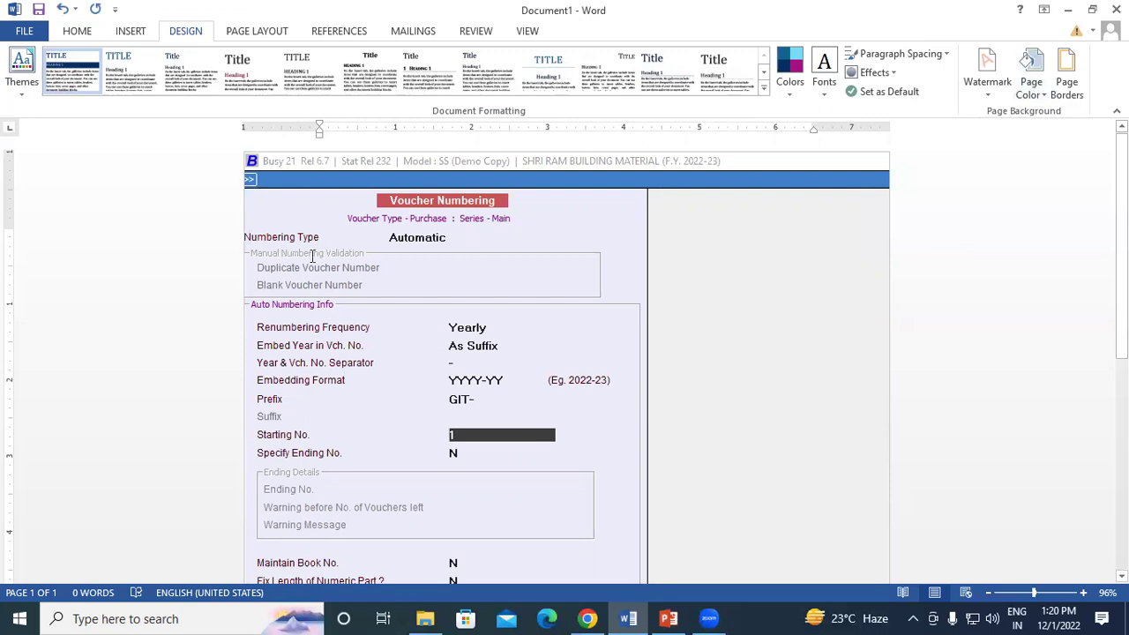
{"action": "type", "text": "leawrherhierhierhaierhierhierhierhierhierhierhierhierhierhierh"}
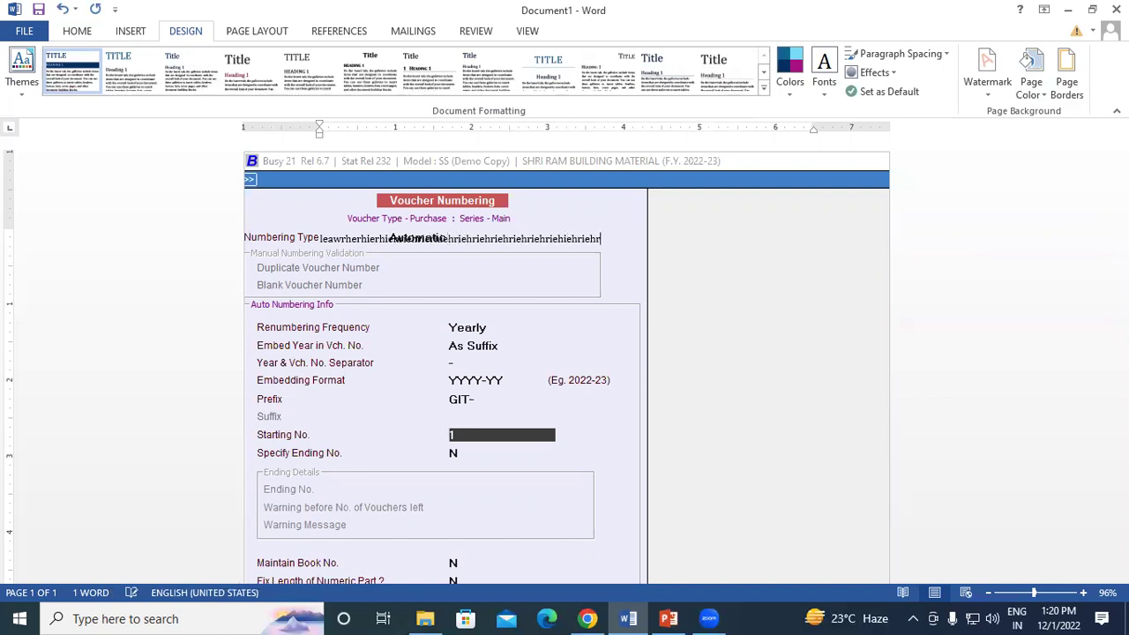
{"action": "key", "text": "BackSpace"}
{"action": "key", "text": "BackSpace"}
{"action": "key", "text": "BackSpace"}
{"action": "key", "text": "BackSpace"}
{"action": "key", "text": "BackSpace"}
{"action": "key", "text": "BackSpace"}
{"action": "key", "text": "BackSpace"}
{"action": "key", "text": "BackSpace"}
{"action": "key", "text": "BackSpace"}
{"action": "key", "text": "BackSpace"}
{"action": "key", "text": "BackSpace"}
{"action": "key", "text": "BackSpace"}
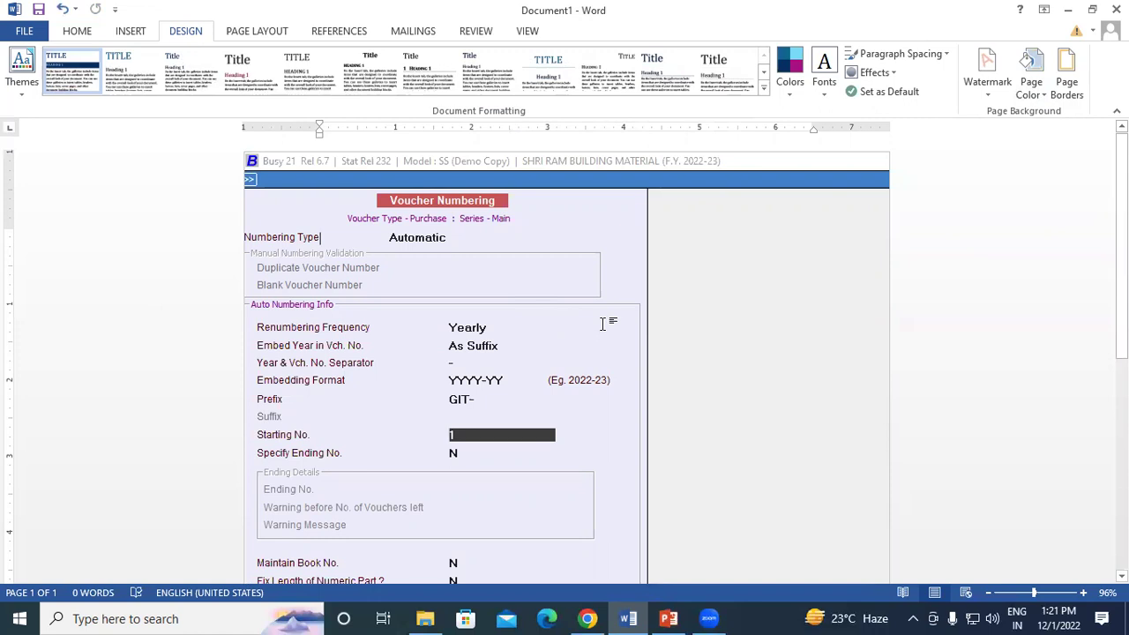
- Clear the Screenshot (1) picture fill from the page and set the page colour to standard yellow
{"action": "left_click", "coordinate": [1043, 96]}
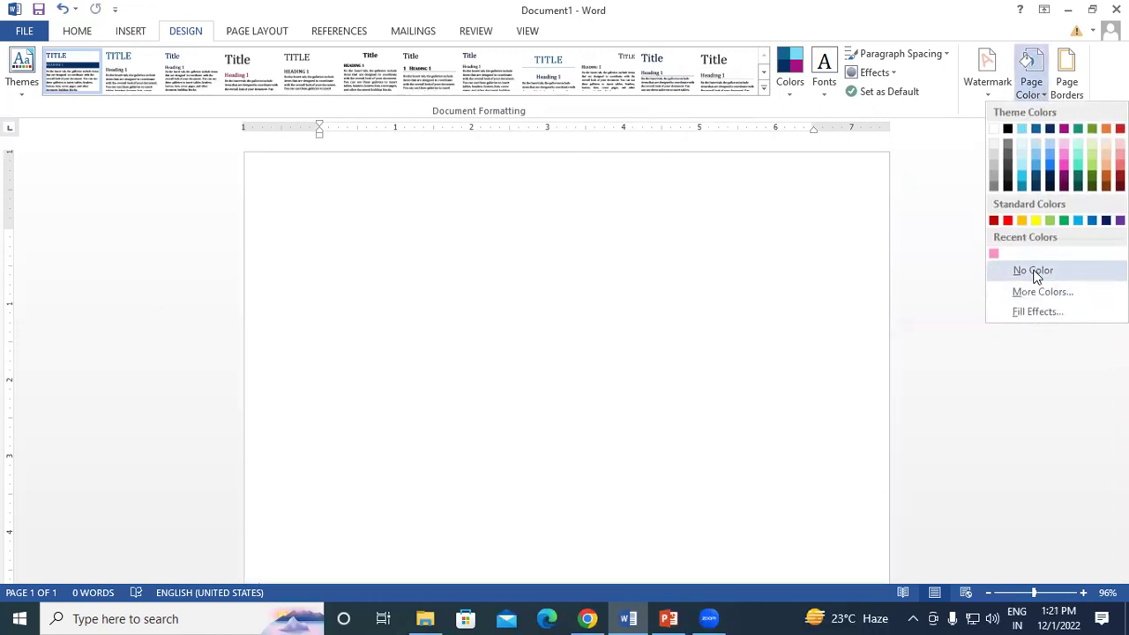
{"action": "left_click", "coordinate": [1034, 272]}
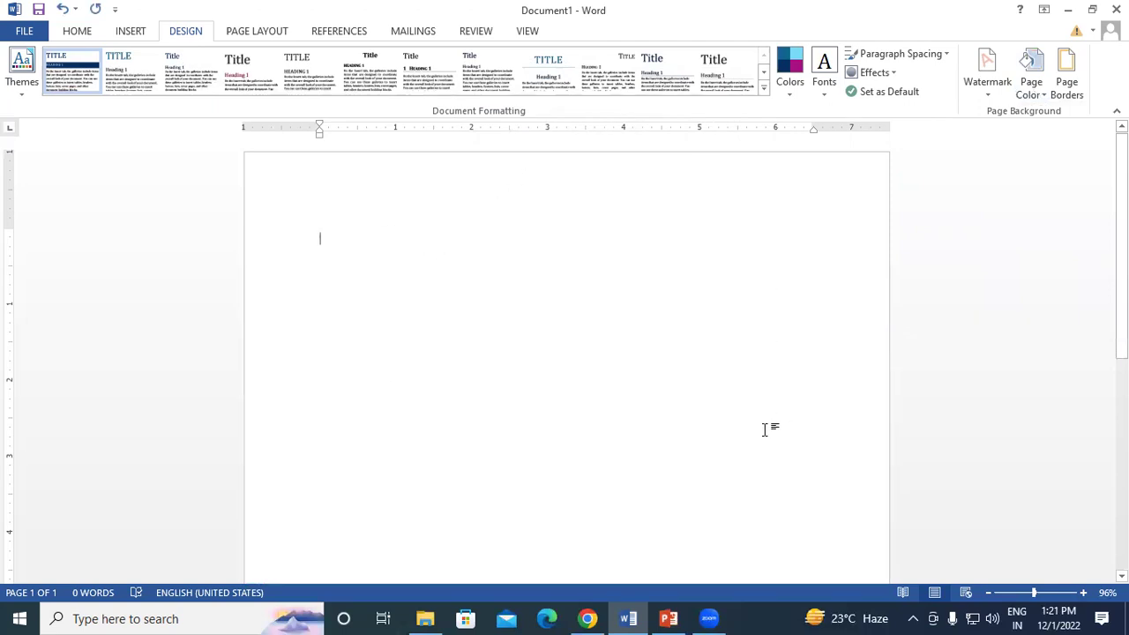
{"action": "left_click", "coordinate": [1041, 97]}
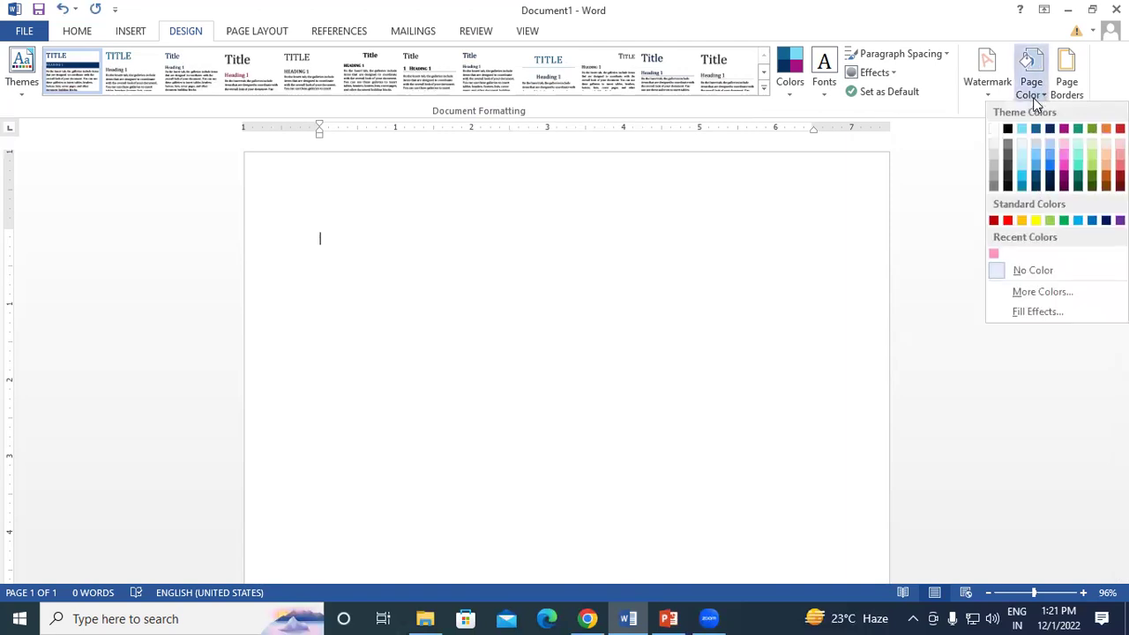
{"action": "left_click", "coordinate": [974, 118]}
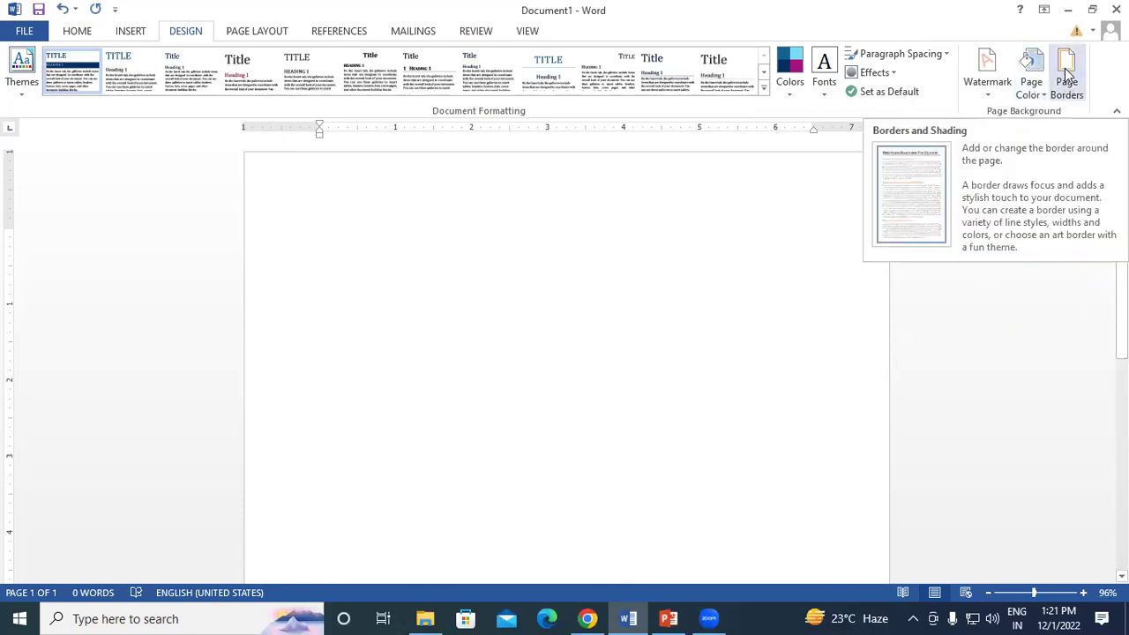
{"action": "left_click", "coordinate": [1031, 93]}
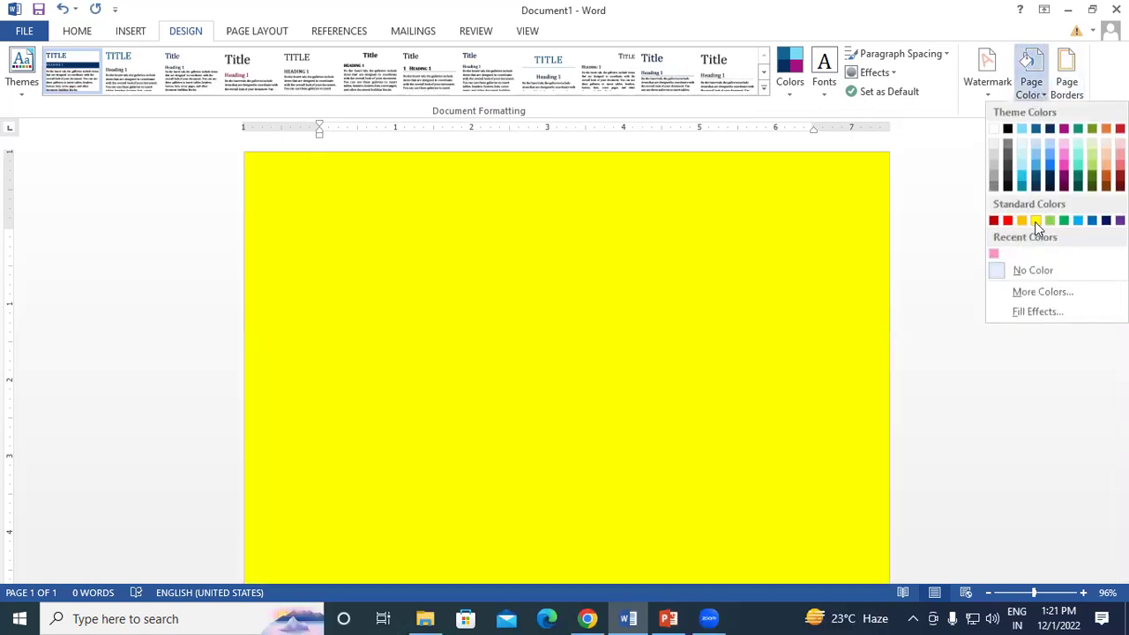
{"action": "left_click", "coordinate": [1034, 221]}
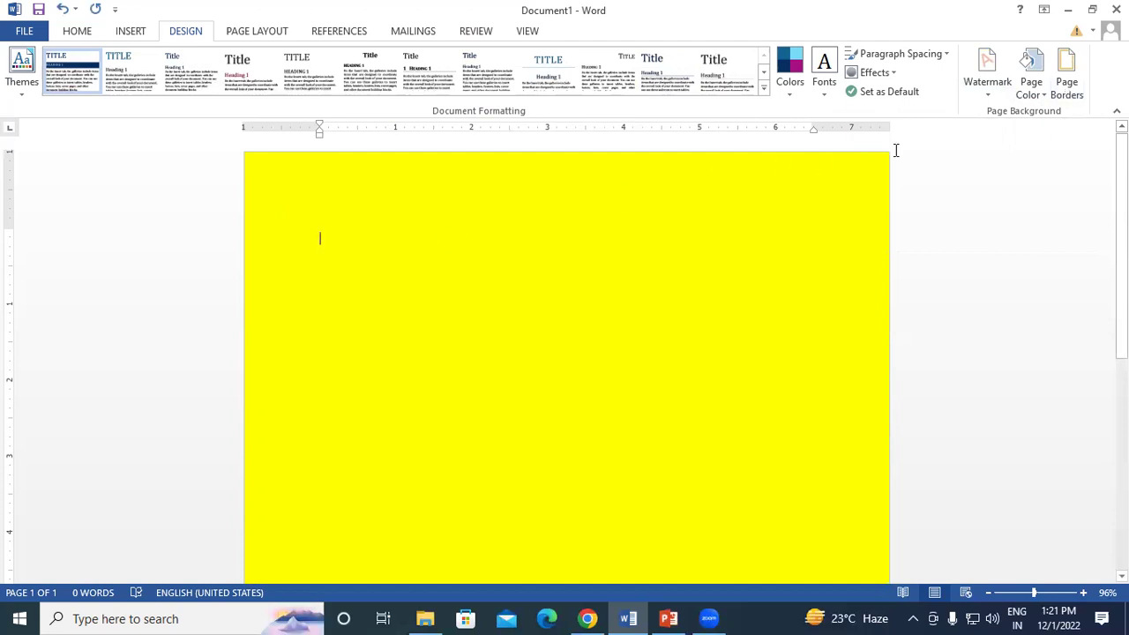
- Apply a Box page border, ½ pt single line in automatic colour, to the whole document
{"action": "left_click", "coordinate": [1064, 71]}
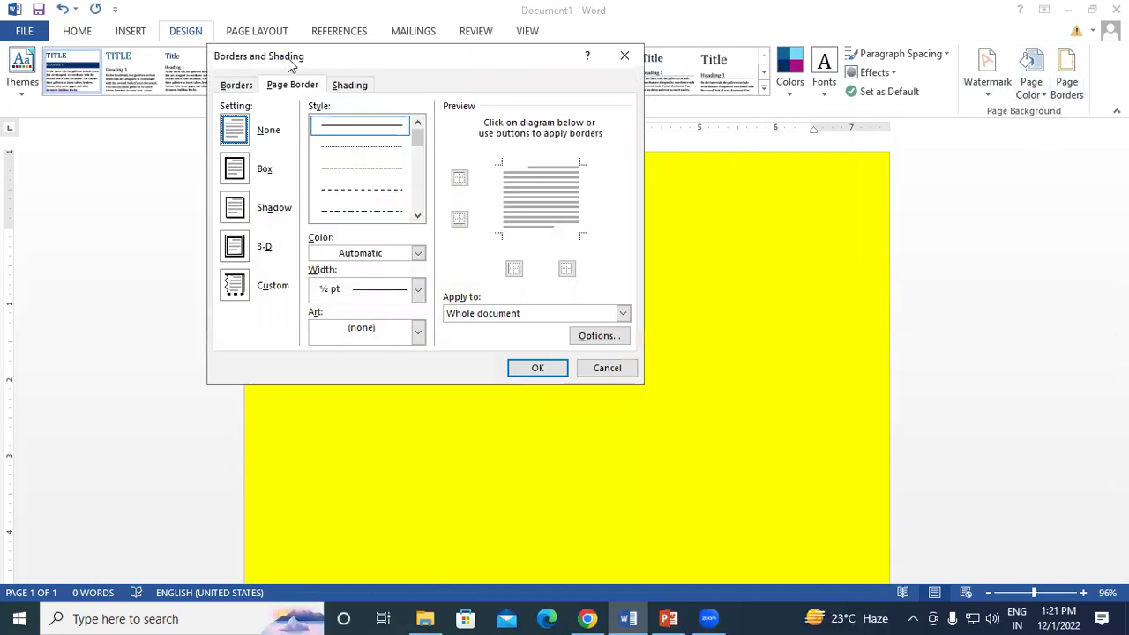
{"action": "left_click_drag", "start_coordinate": [291, 60], "coordinate": [559, 54]}
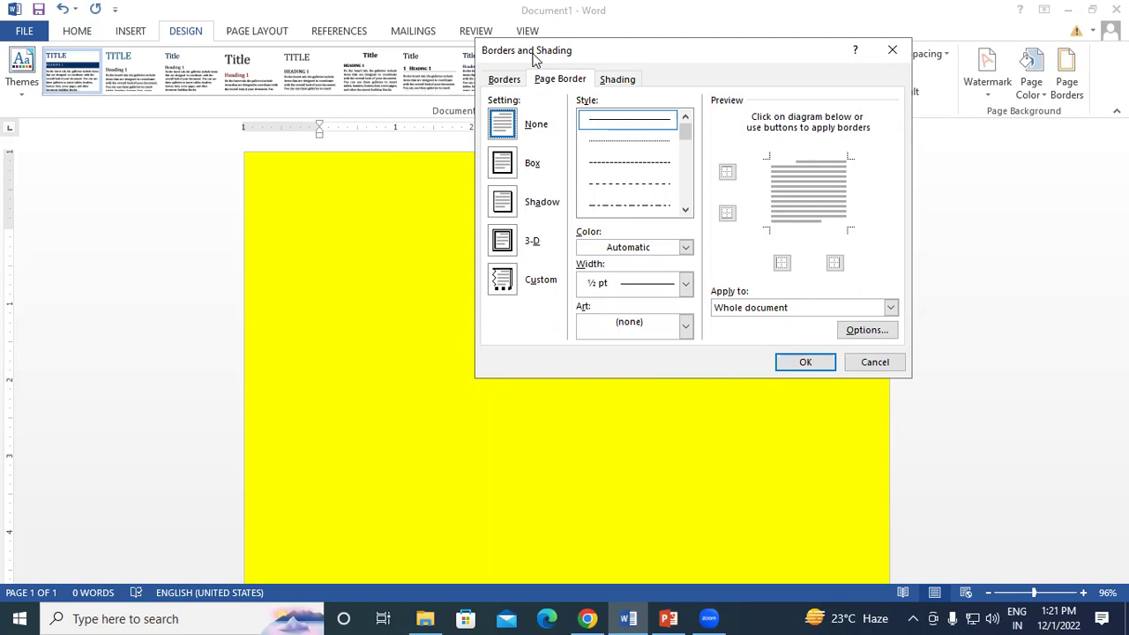
{"action": "left_click_drag", "start_coordinate": [525, 49], "coordinate": [467, 10]}
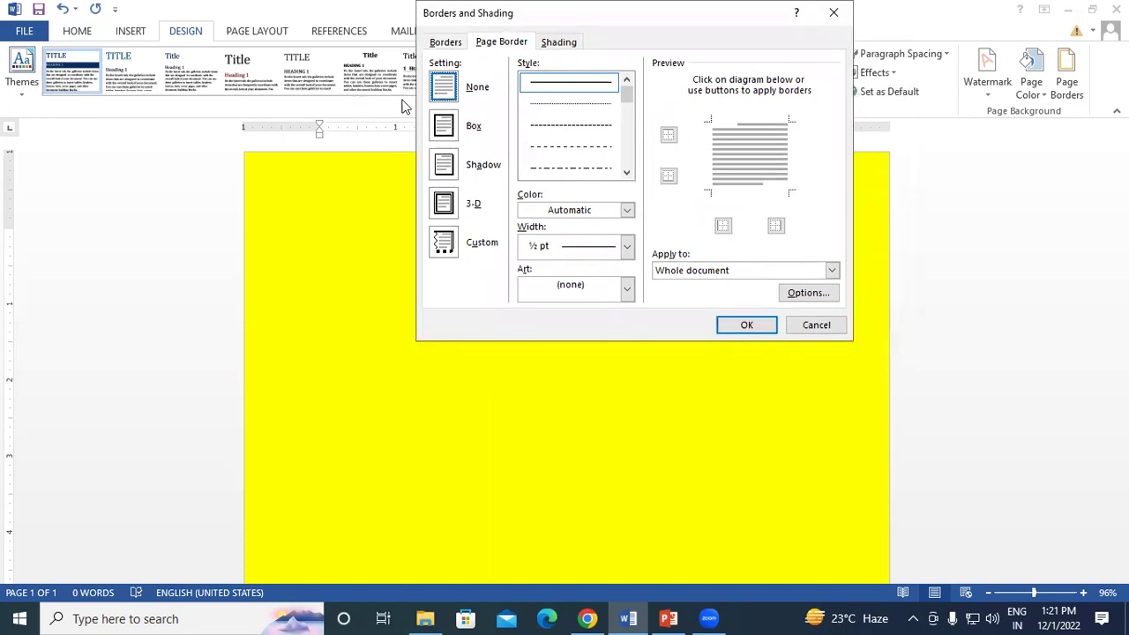
{"action": "left_click", "coordinate": [443, 127]}
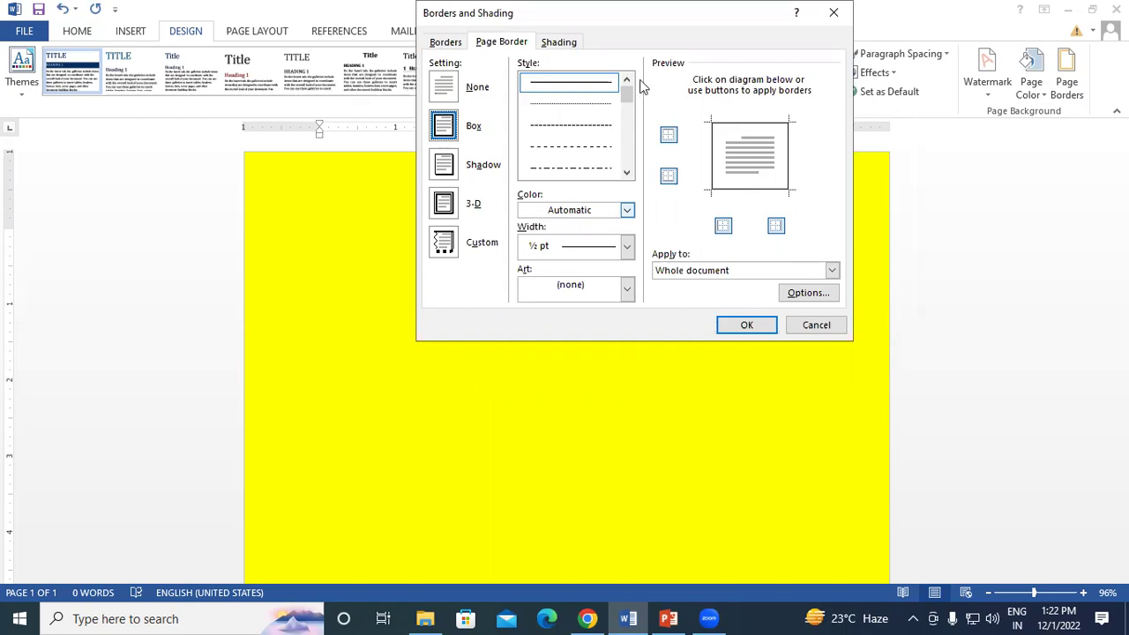
{"action": "left_click", "coordinate": [745, 325]}
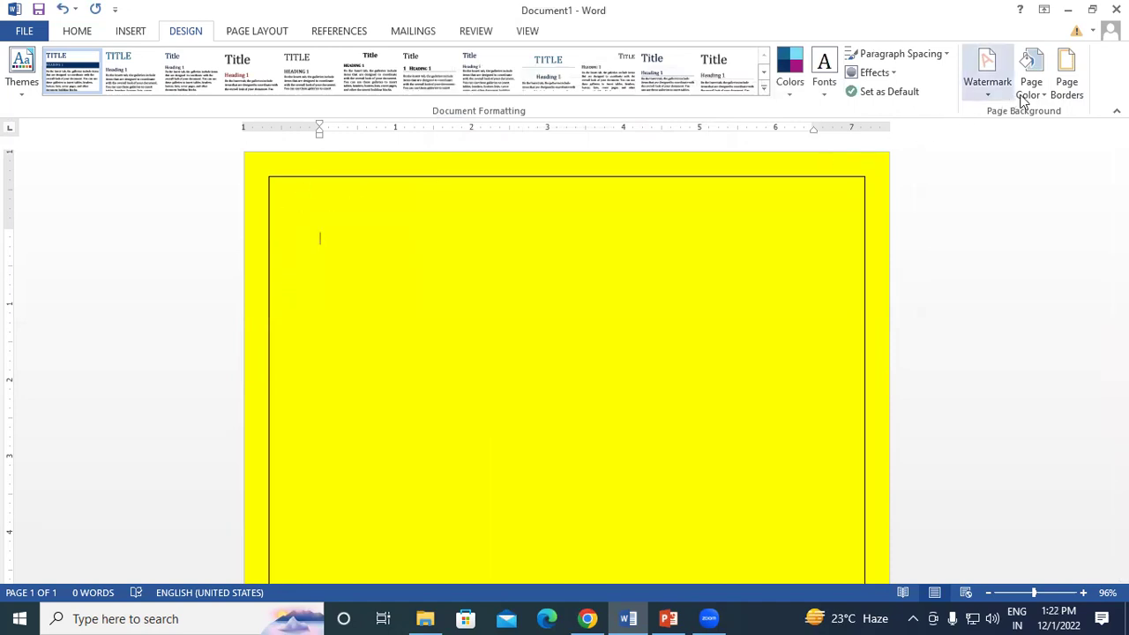
- Thicken the page border line to 2¼ pt
{"action": "left_click", "coordinate": [1062, 78]}
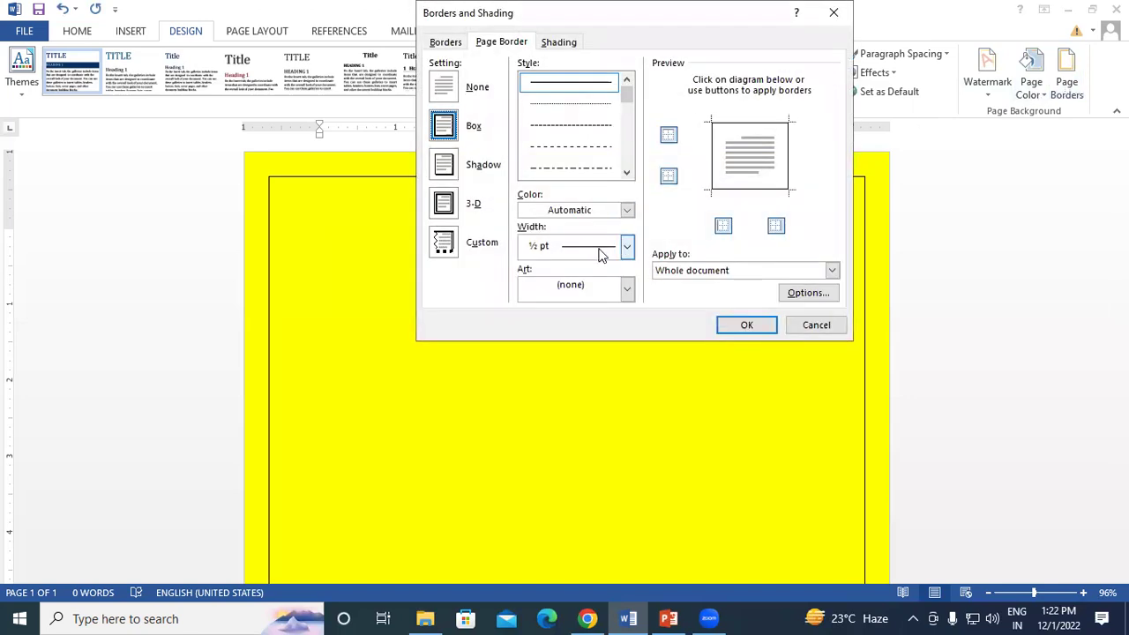
{"action": "left_click", "coordinate": [627, 246]}
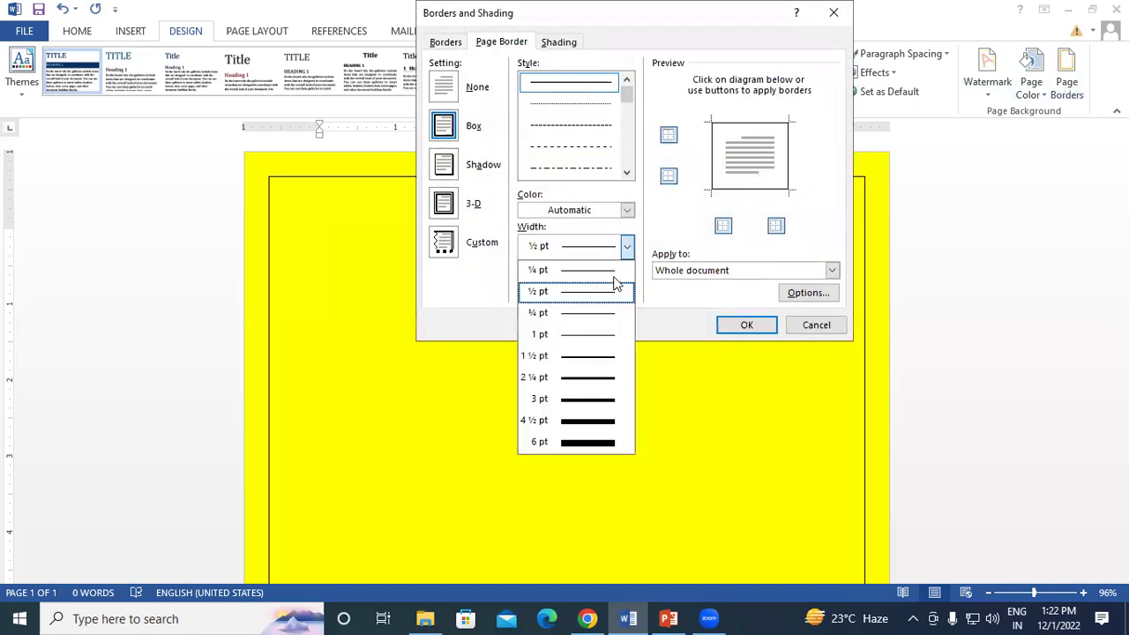
{"action": "left_click", "coordinate": [583, 377]}
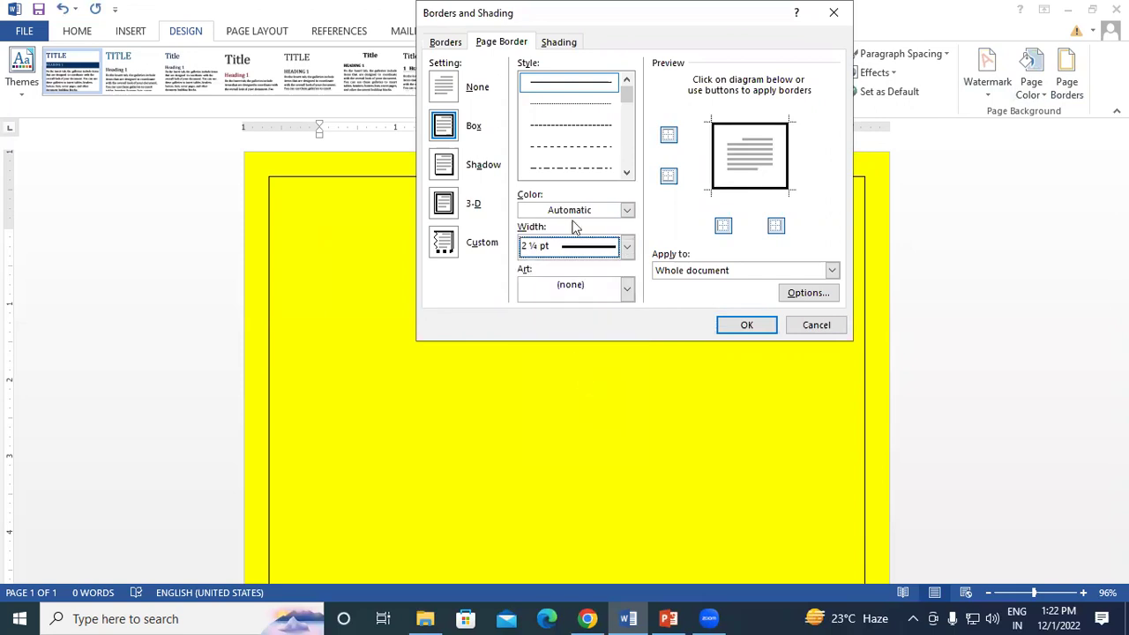
{"action": "left_click", "coordinate": [745, 324]}
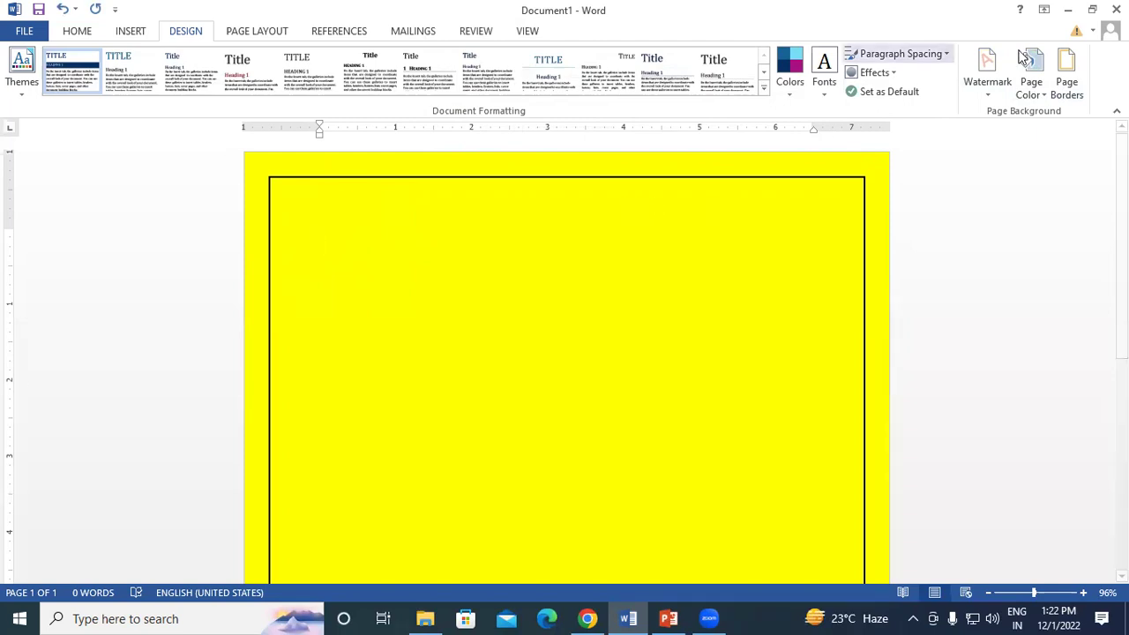
- Change the page border setting from Box to 3-D, after previewing Shadow
{"action": "left_click", "coordinate": [1069, 79]}
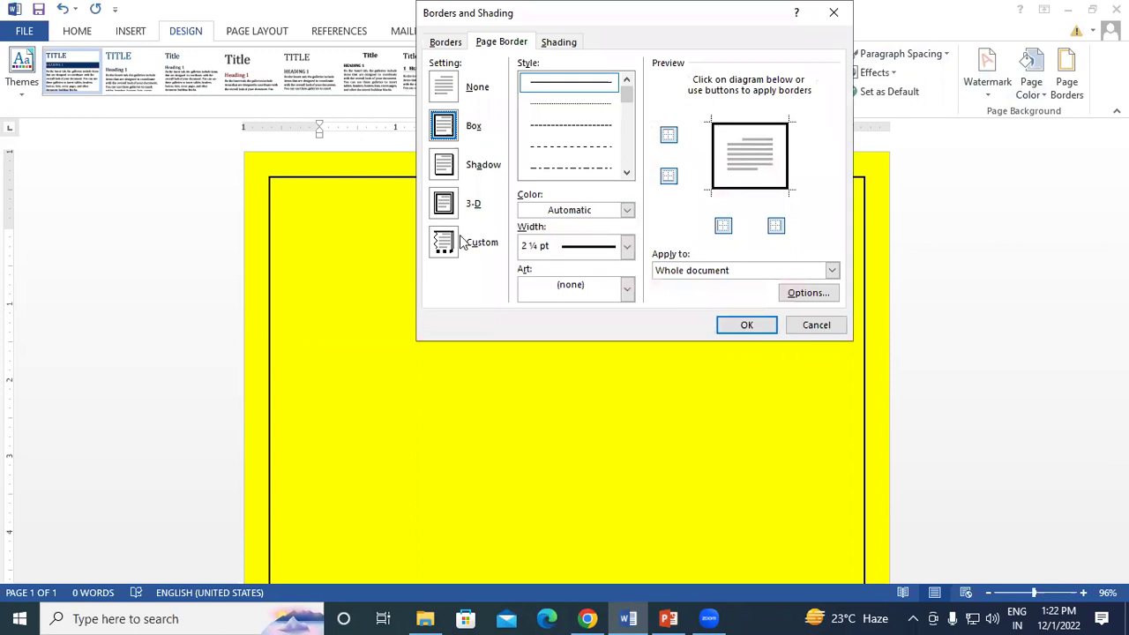
{"action": "left_click", "coordinate": [445, 165]}
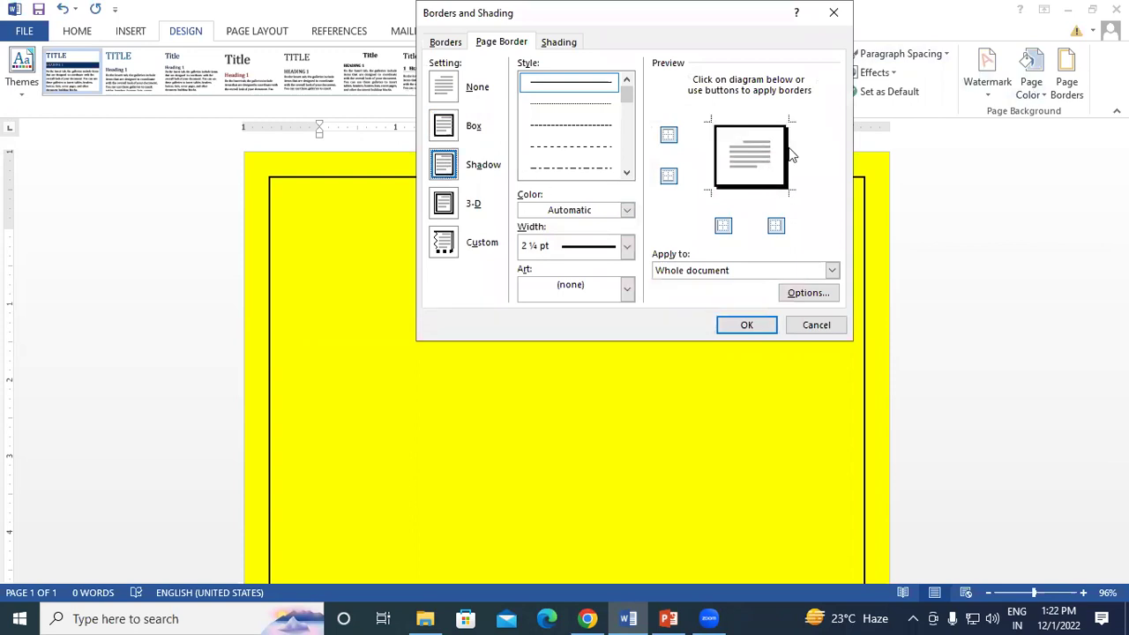
{"action": "left_click", "coordinate": [445, 206]}
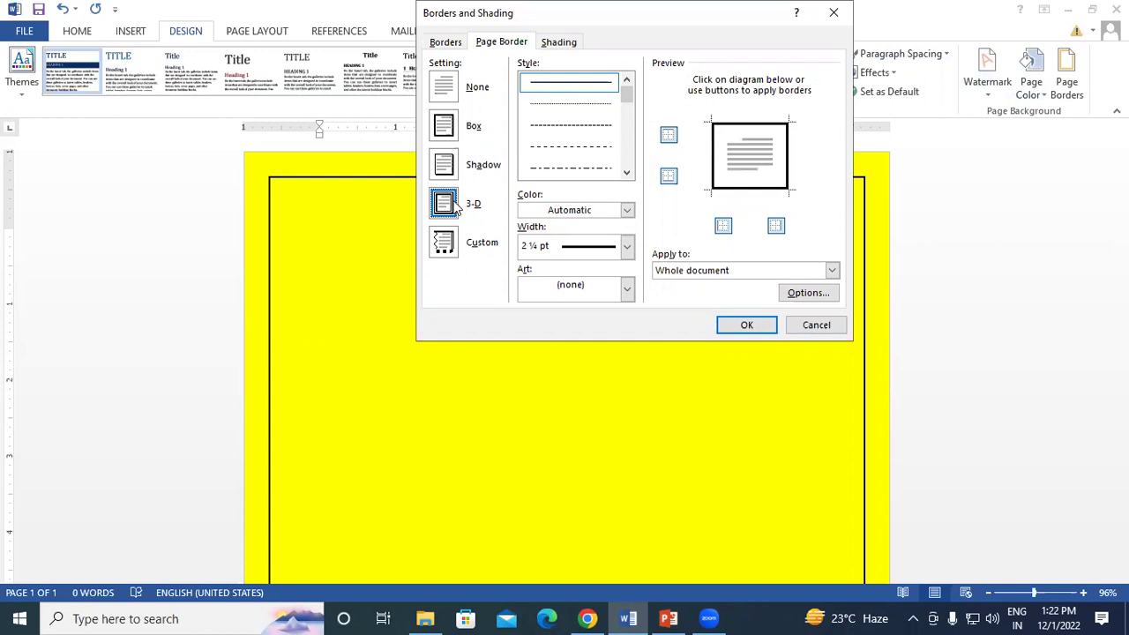
{"action": "left_click", "coordinate": [746, 328]}
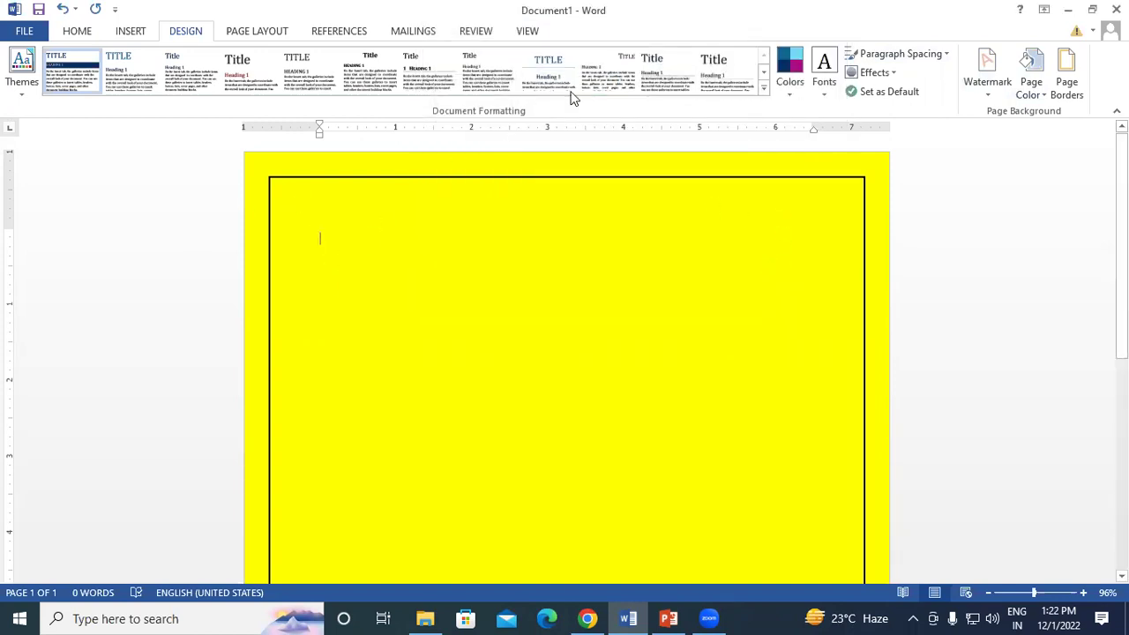
- Set a Custom page border using the 12 pt red flower Art design
{"action": "left_click", "coordinate": [1058, 80]}
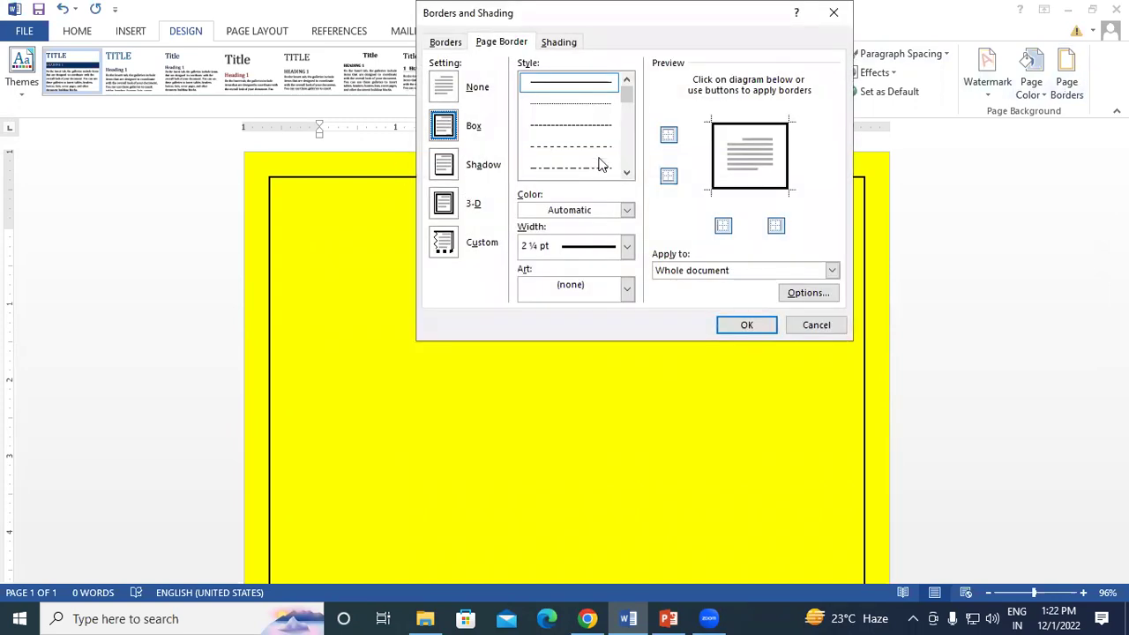
{"action": "left_click", "coordinate": [443, 246]}
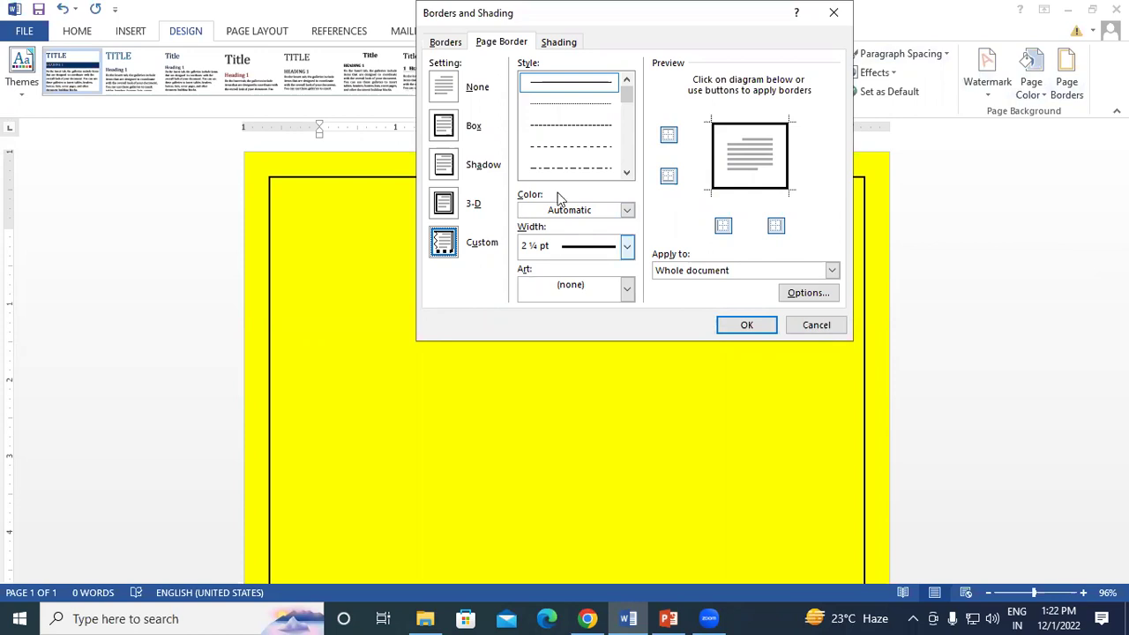
{"action": "left_click_drag", "start_coordinate": [600, 23], "coordinate": [446, 31]}
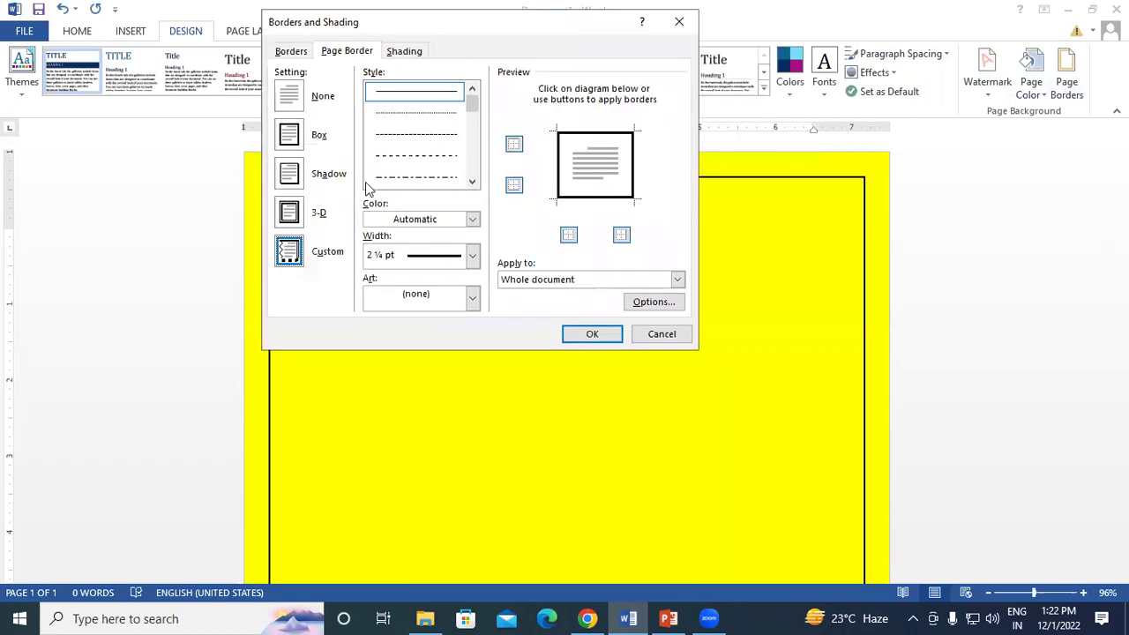
{"action": "left_click", "coordinate": [474, 298]}
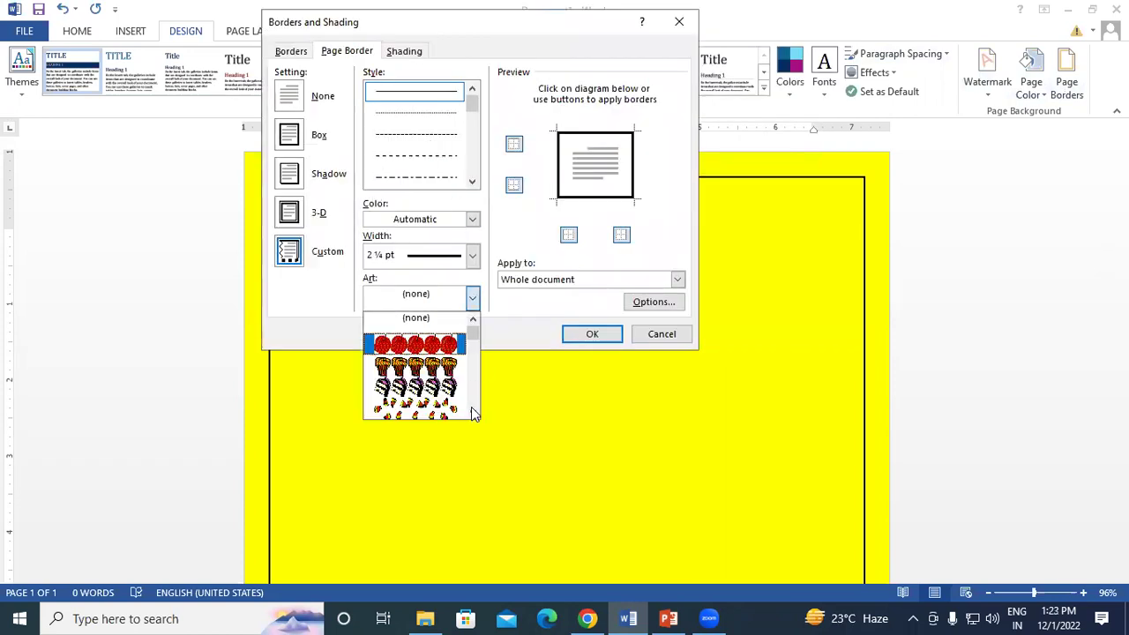
{"action": "left_click_drag", "start_coordinate": [473, 412], "coordinate": [473, 411]}
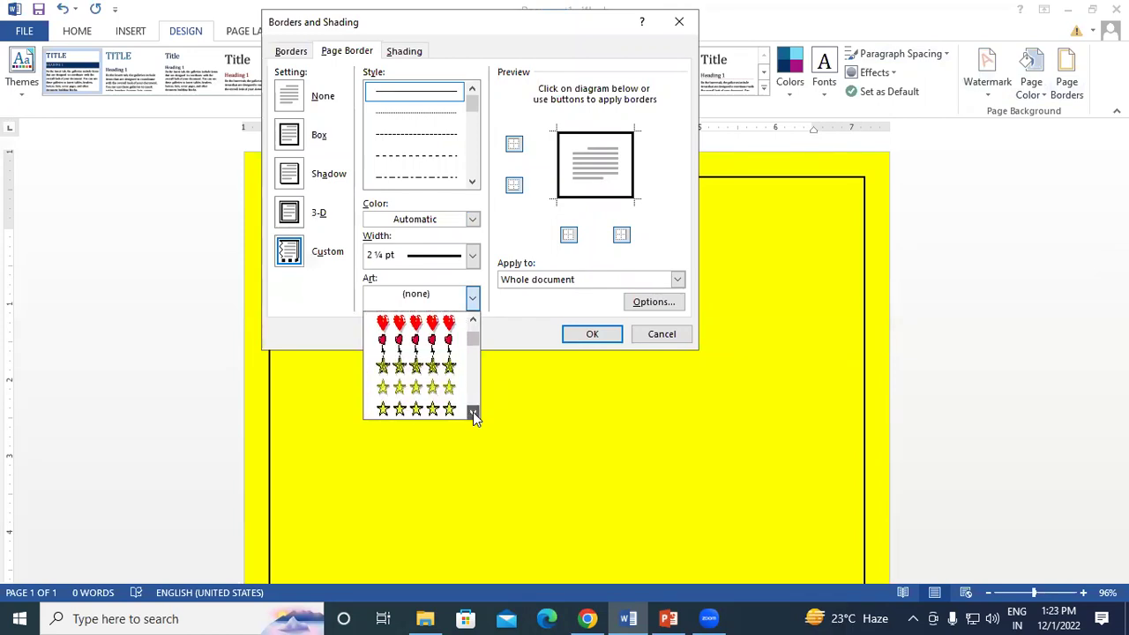
{"action": "left_click_drag", "start_coordinate": [473, 412], "coordinate": [473, 412]}
{"action": "left_click", "coordinate": [446, 367]}
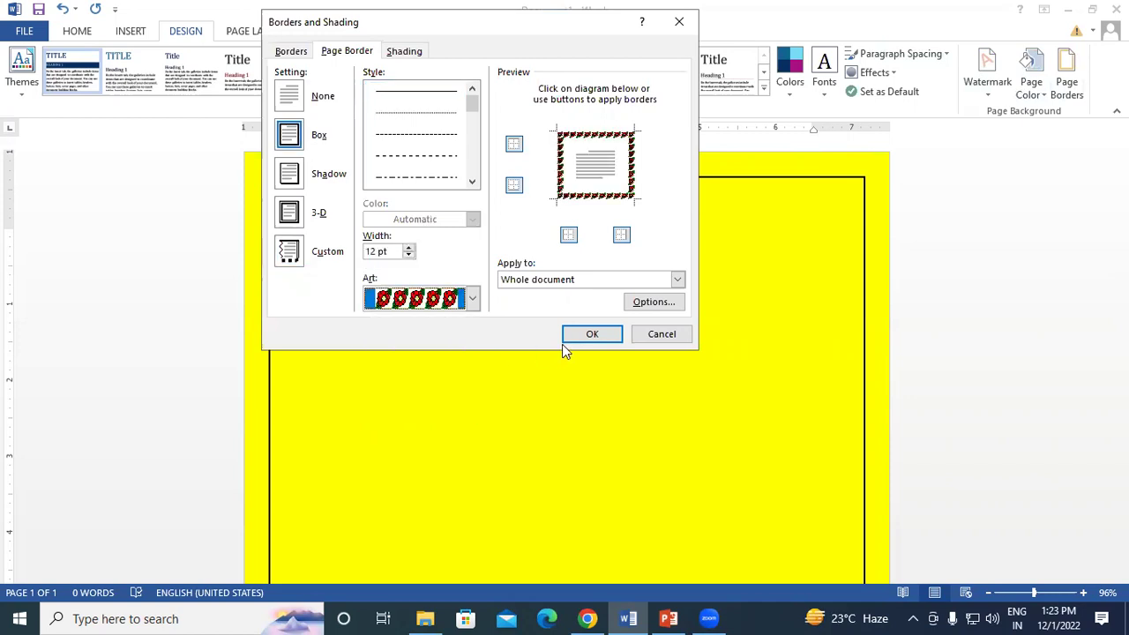
{"action": "left_click", "coordinate": [596, 333]}
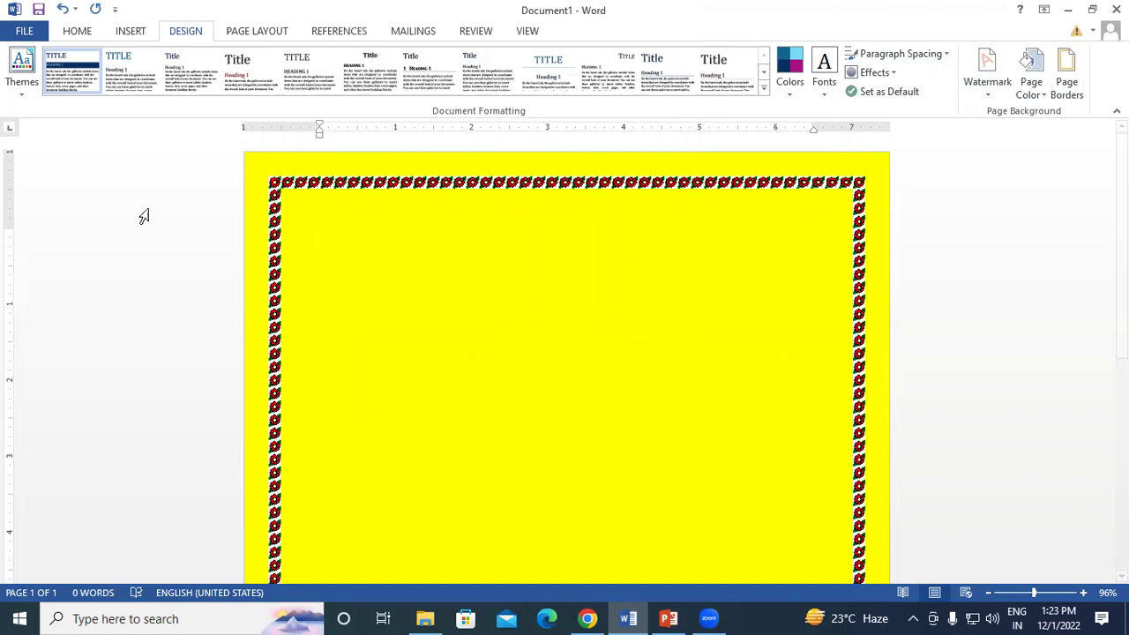
- Replace the art border with a thick double-line page border
{"action": "left_click", "coordinate": [1066, 80]}
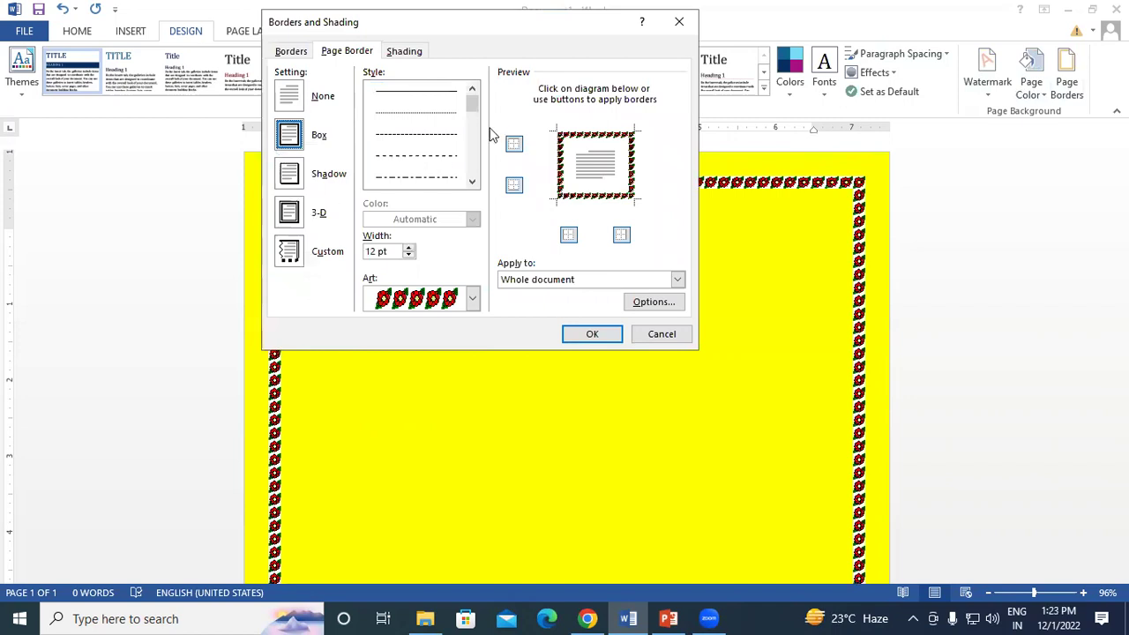
{"action": "left_click", "coordinate": [473, 184]}
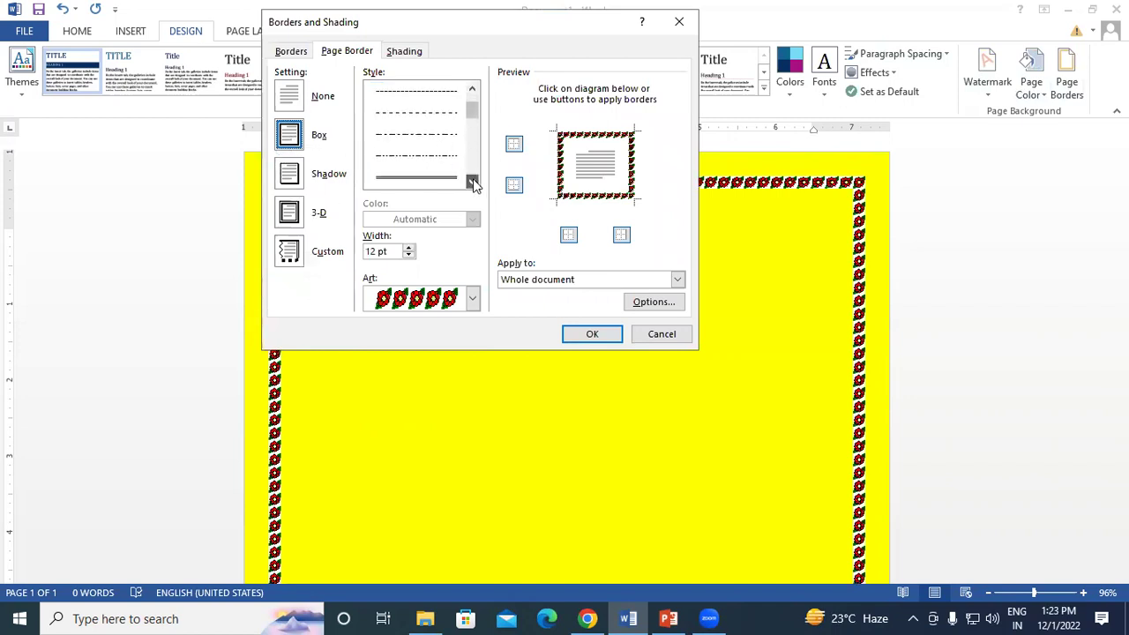
{"action": "left_click", "coordinate": [428, 176]}
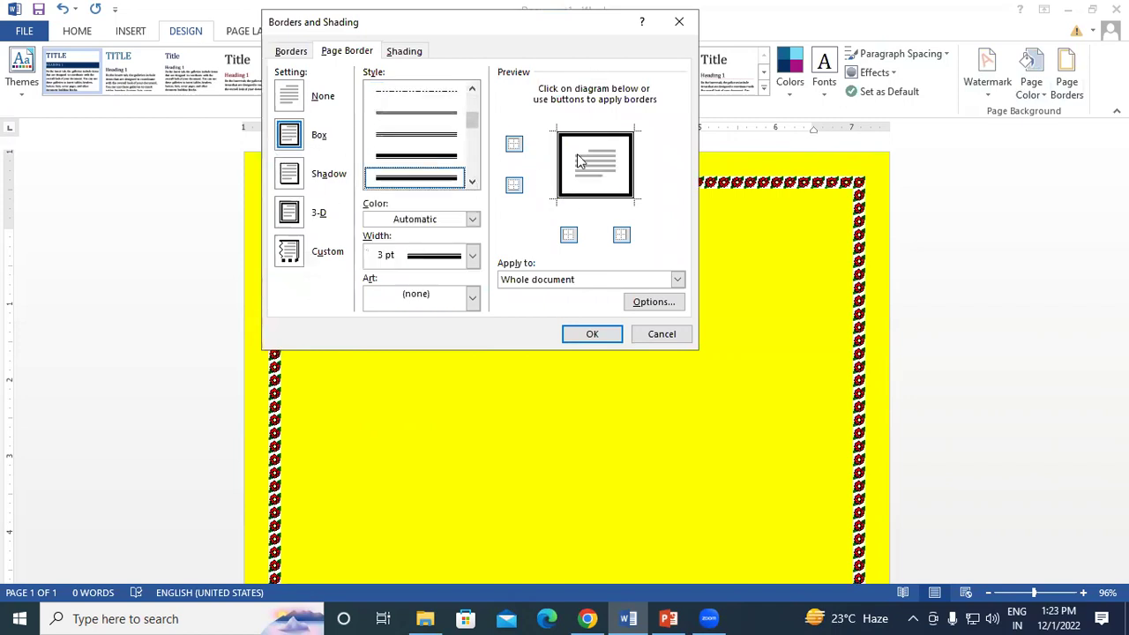
{"action": "left_click", "coordinate": [592, 335]}
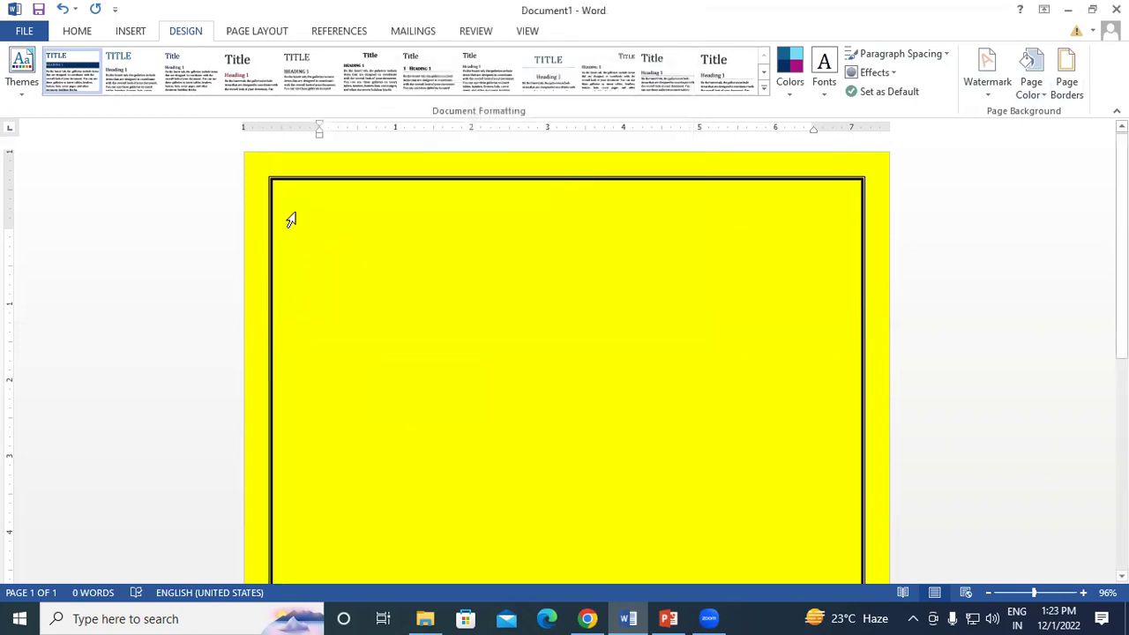
- Switch the page border to the black swirl design from the Art list
{"action": "left_click", "coordinate": [1065, 73]}
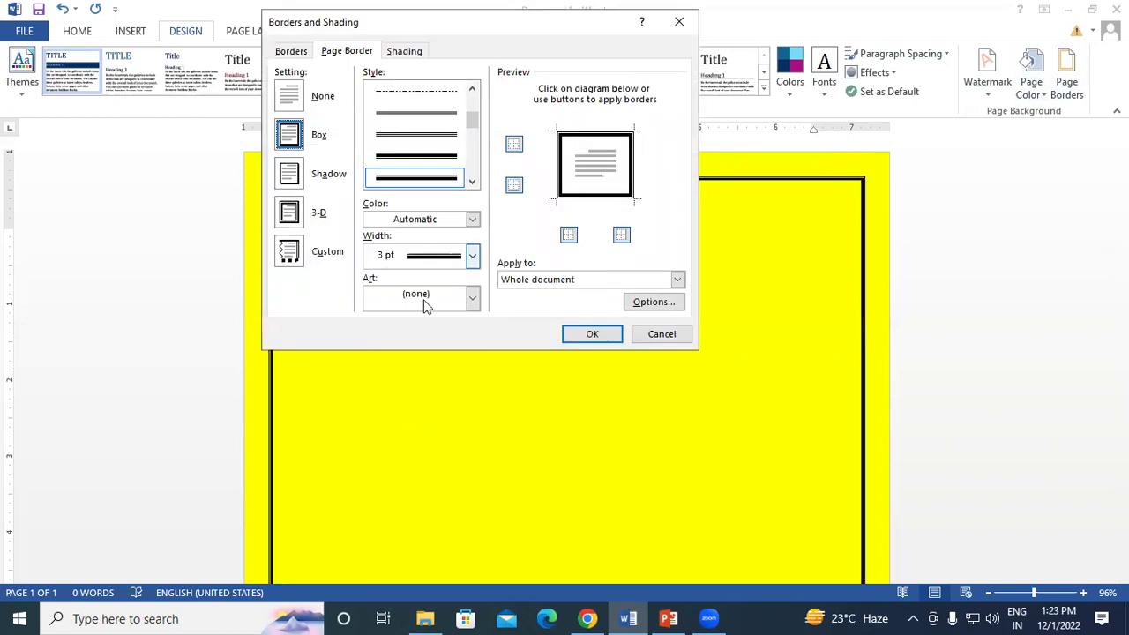
{"action": "left_click", "coordinate": [471, 298]}
{"action": "mouse_move", "coordinate": [473, 335]}
{"action": "left_mouse_down"}
{"action": "mouse_move", "coordinate": [471, 391]}
{"action": "mouse_move", "coordinate": [474, 368]}
{"action": "left_mouse_up"}
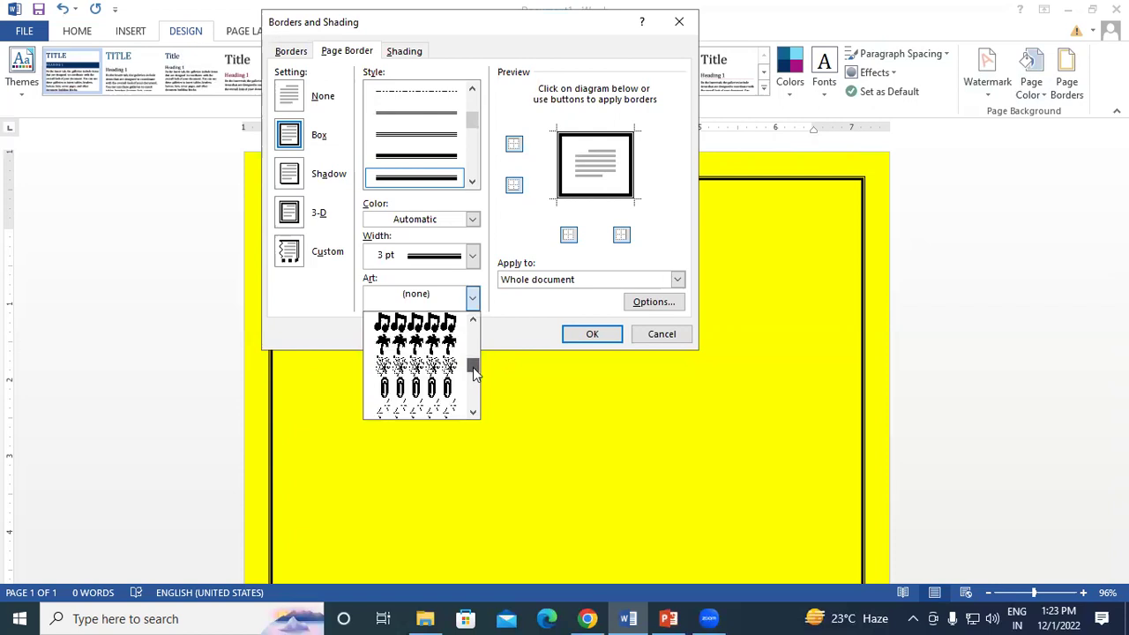
{"action": "left_click_drag", "start_coordinate": [472, 369], "coordinate": [472, 374]}
{"action": "left_click", "coordinate": [473, 321]}
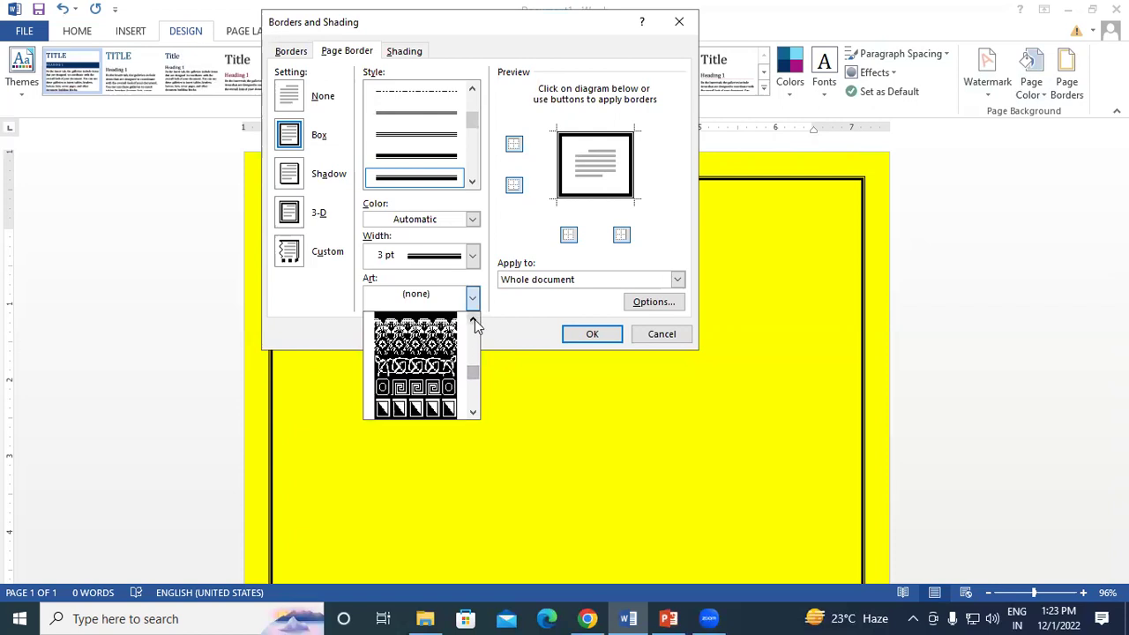
{"action": "left_click", "coordinate": [474, 321]}
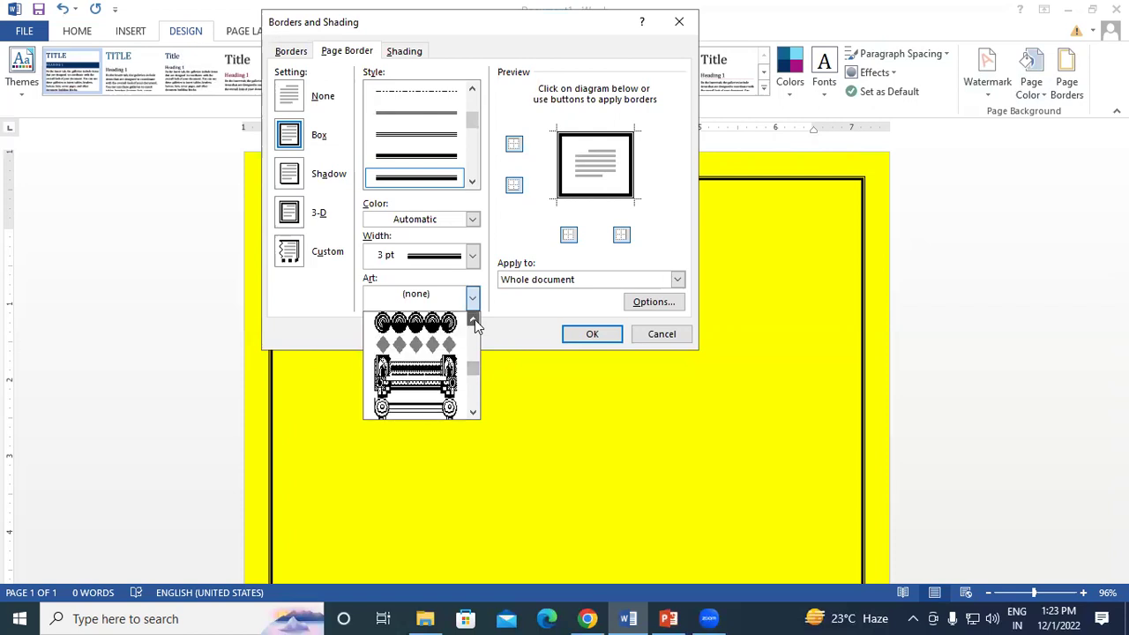
{"action": "left_click", "coordinate": [474, 320]}
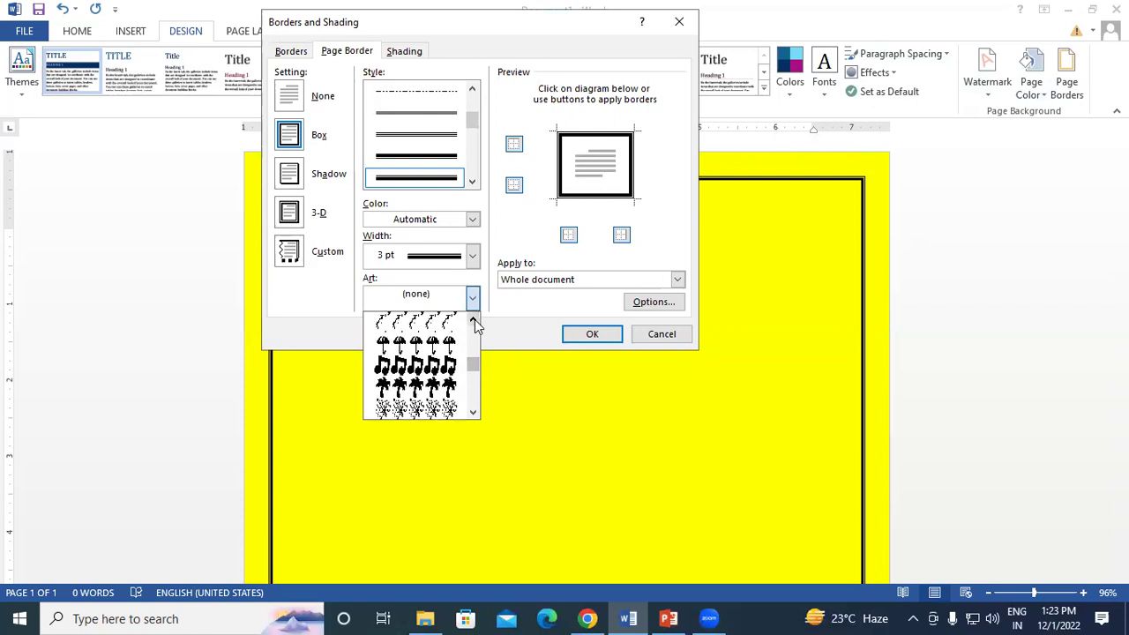
{"action": "left_click", "coordinate": [474, 321]}
{"action": "left_click", "coordinate": [474, 321]}
{"action": "left_click", "coordinate": [474, 321]}
{"action": "left_click", "coordinate": [473, 320]}
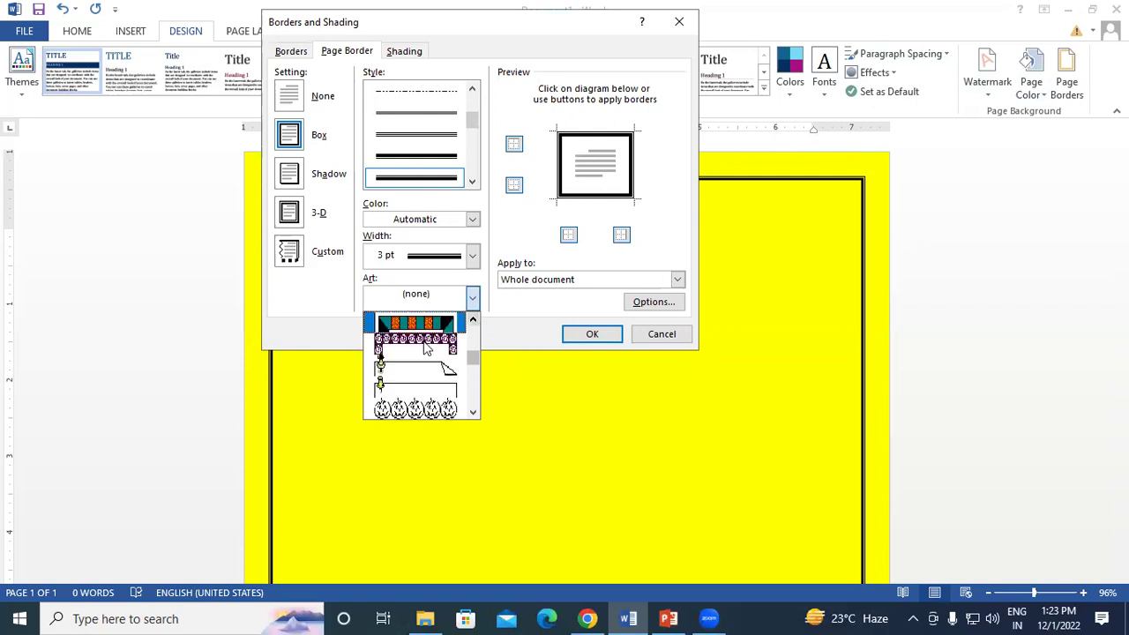
{"action": "left_click", "coordinate": [449, 339]}
{"action": "left_click", "coordinate": [593, 336]}
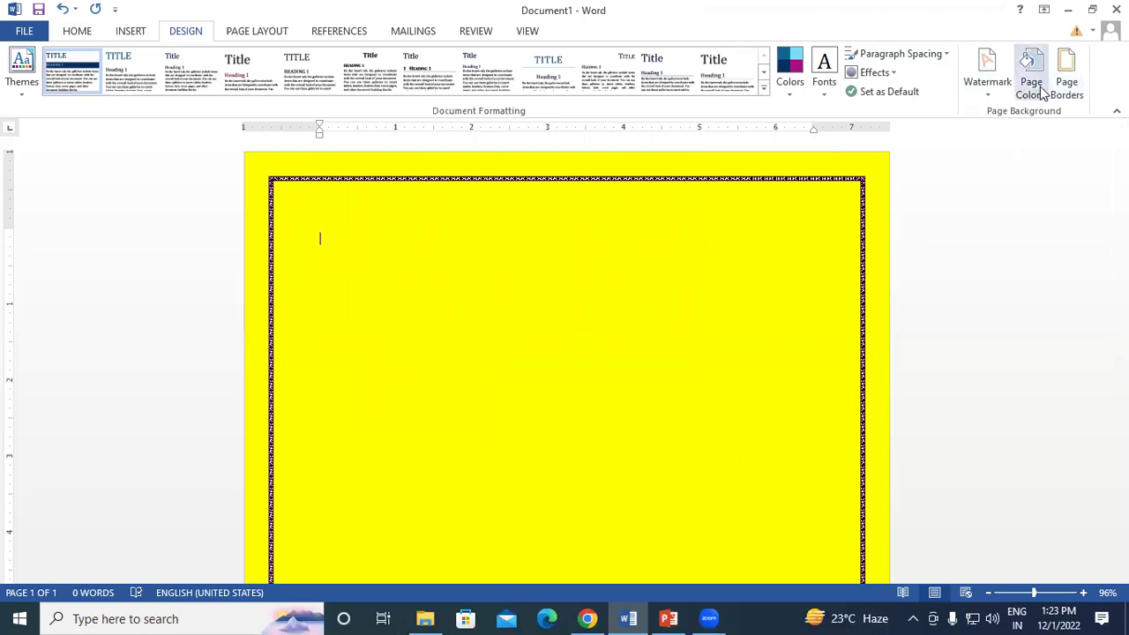
- Increase the swirl art page border's width a few steps
{"action": "left_click", "coordinate": [1066, 79]}
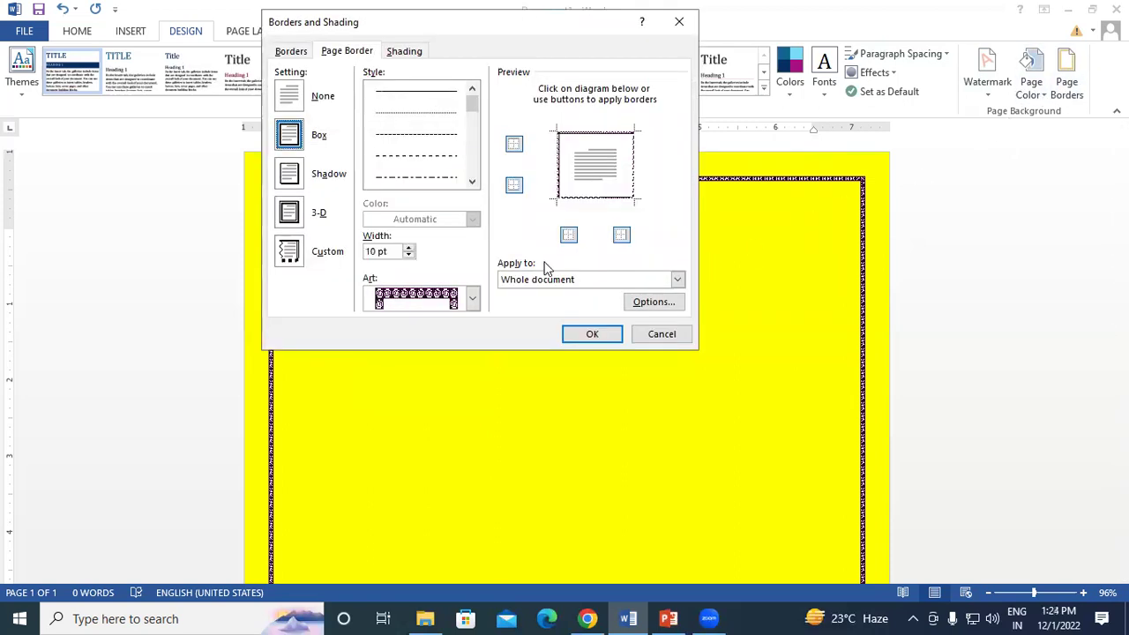
{"action": "left_click", "coordinate": [408, 250]}
{"action": "left_click", "coordinate": [408, 250]}
{"action": "left_click", "coordinate": [408, 249]}
{"action": "left_click", "coordinate": [408, 249]}
{"action": "left_click", "coordinate": [408, 249]}
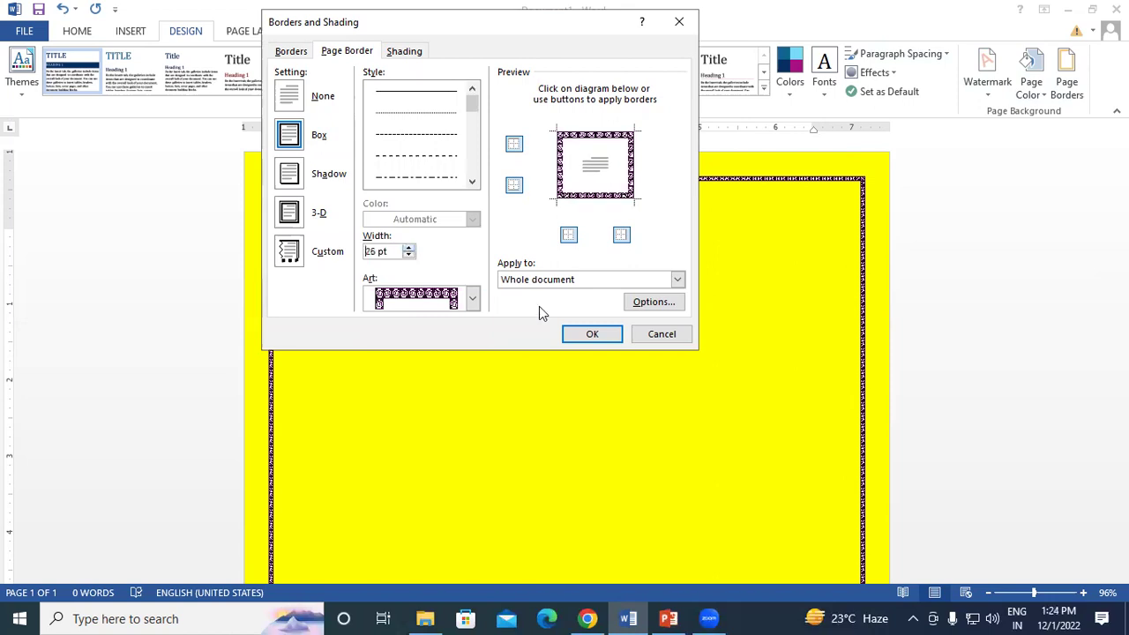
{"action": "left_click", "coordinate": [596, 335]}
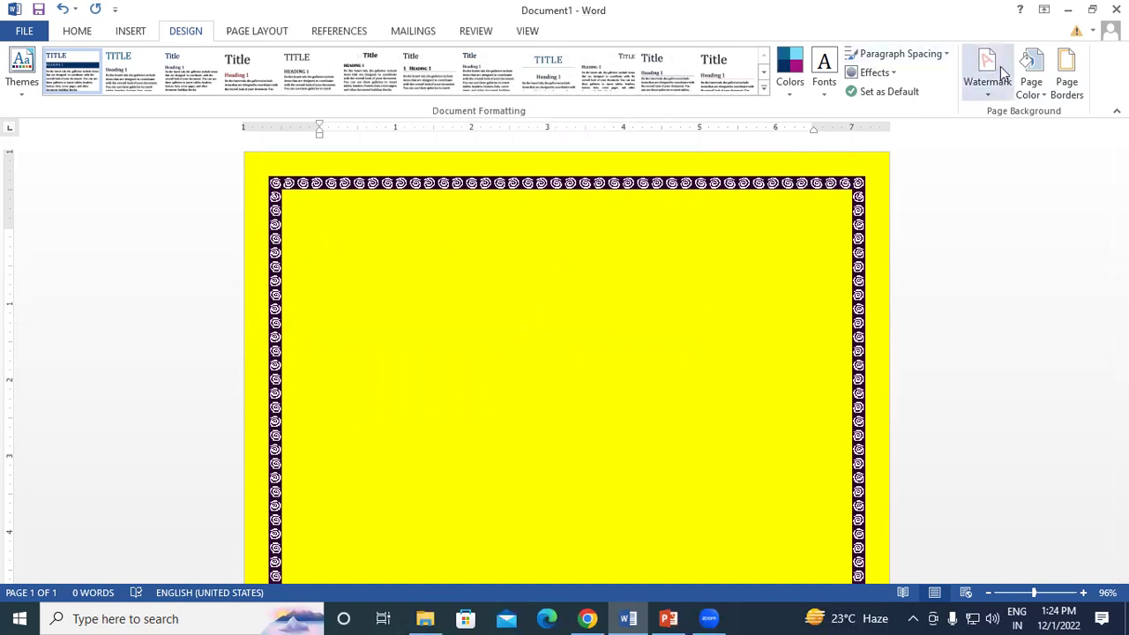
- Preview other page colours but keep the page yellow
{"action": "left_click", "coordinate": [1041, 96]}
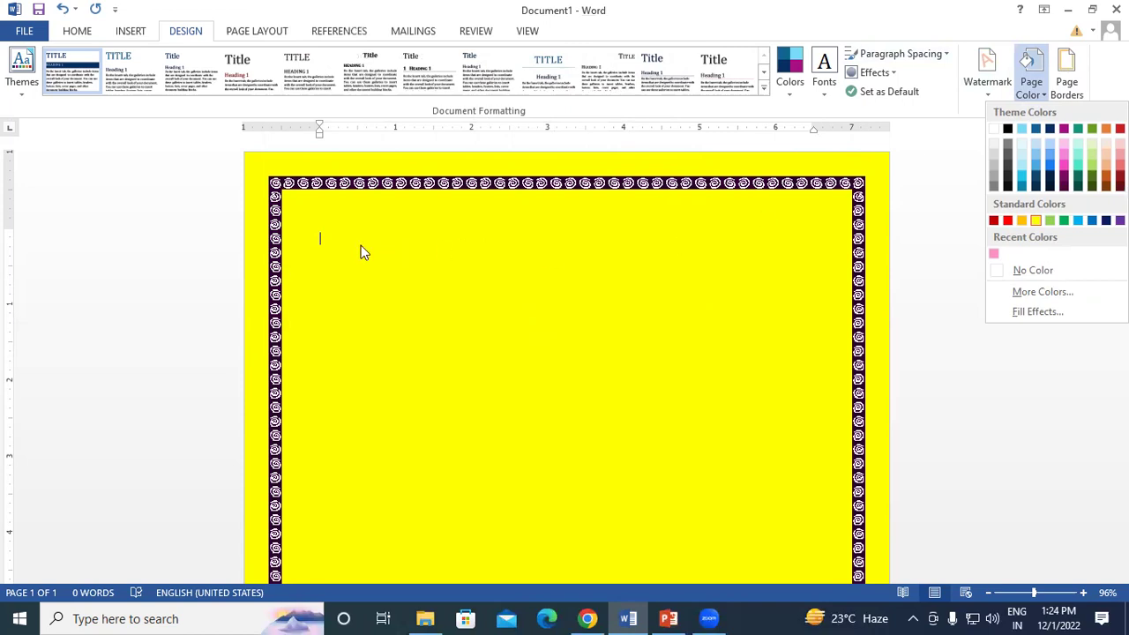
{"action": "left_click", "coordinate": [333, 244]}
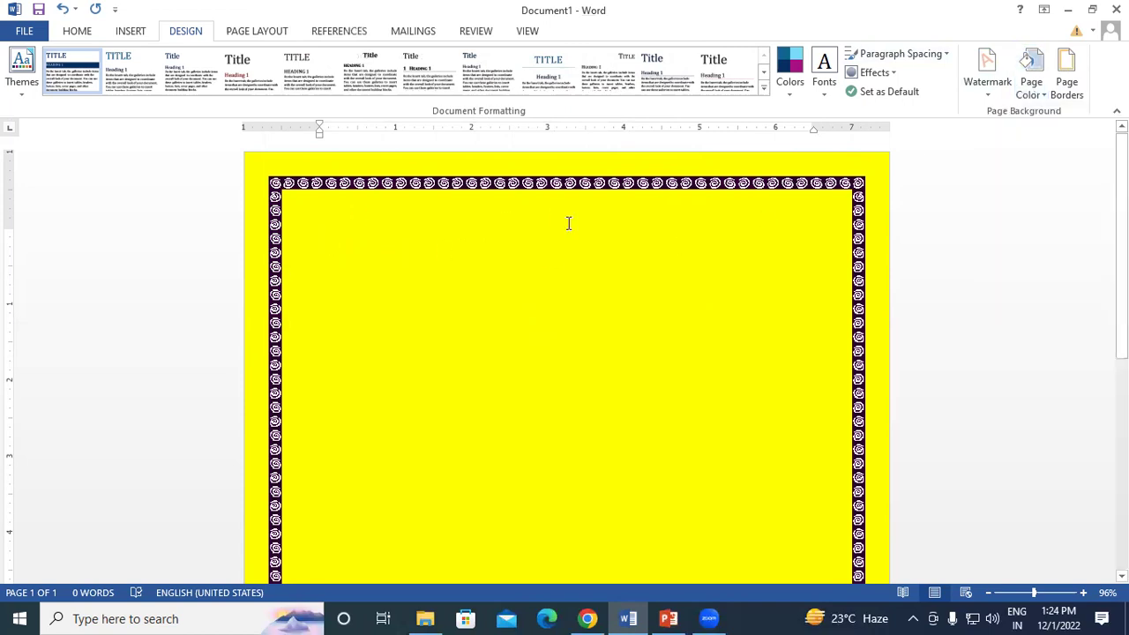
{"action": "left_click", "coordinate": [1031, 75]}
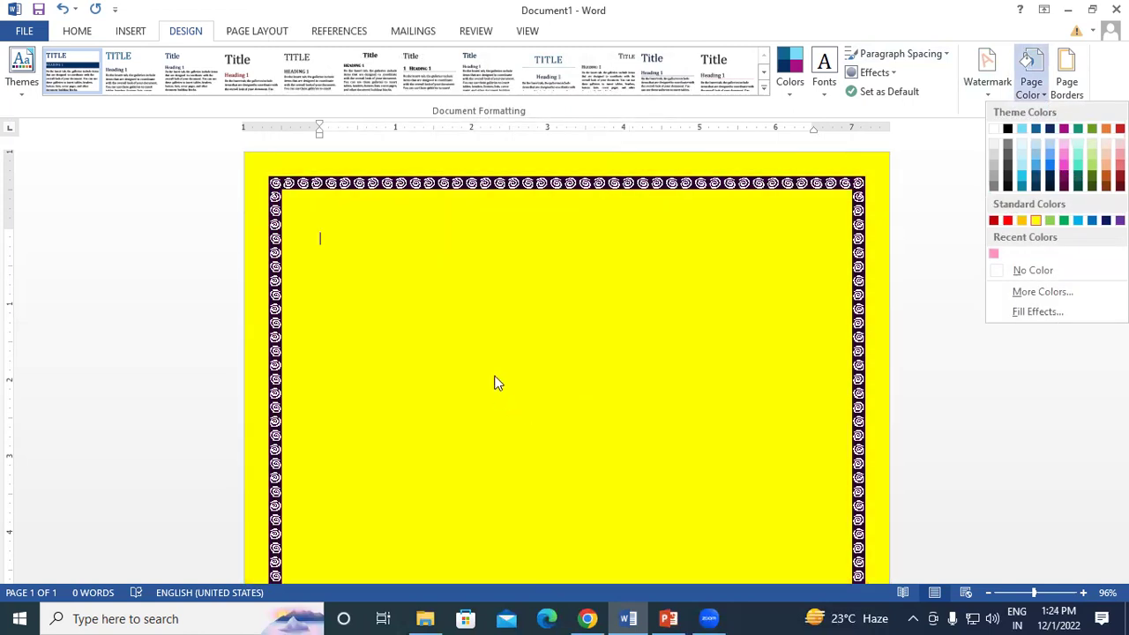
{"action": "left_click", "coordinate": [529, 467]}
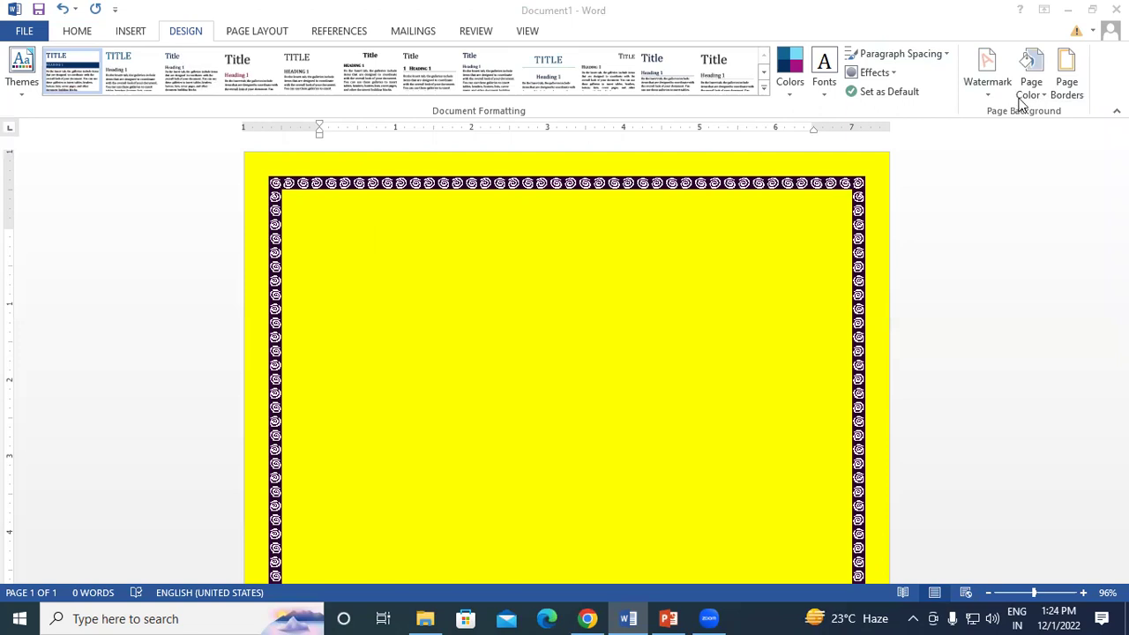
{"action": "left_click", "coordinate": [329, 258]}
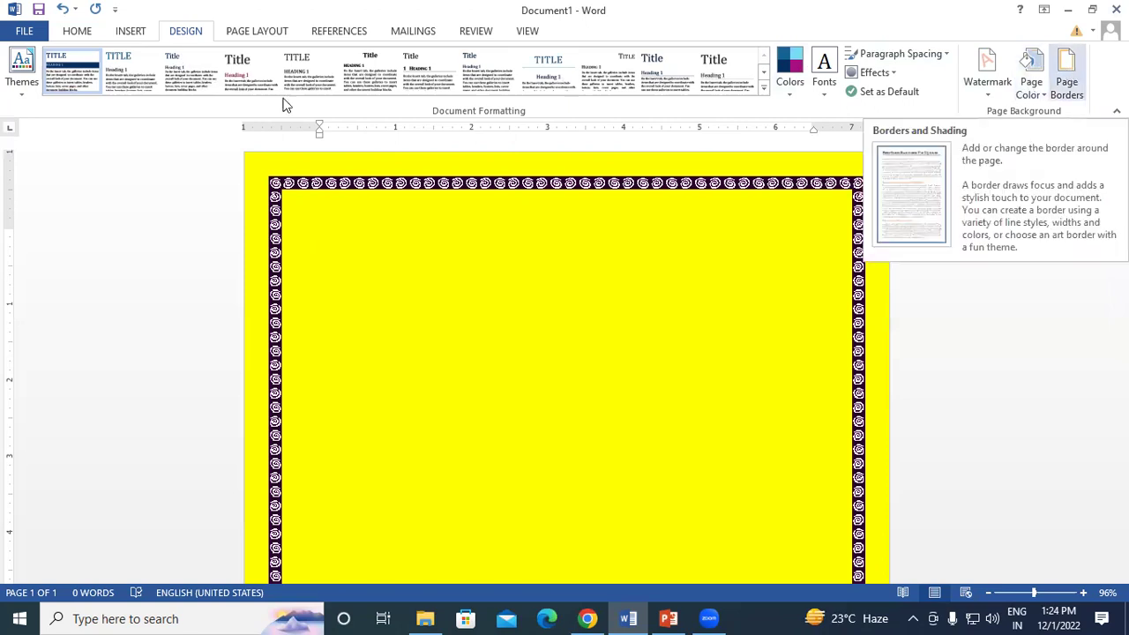
- Switch the ribbon to the Page Layout tab
{"action": "left_click", "coordinate": [238, 37]}
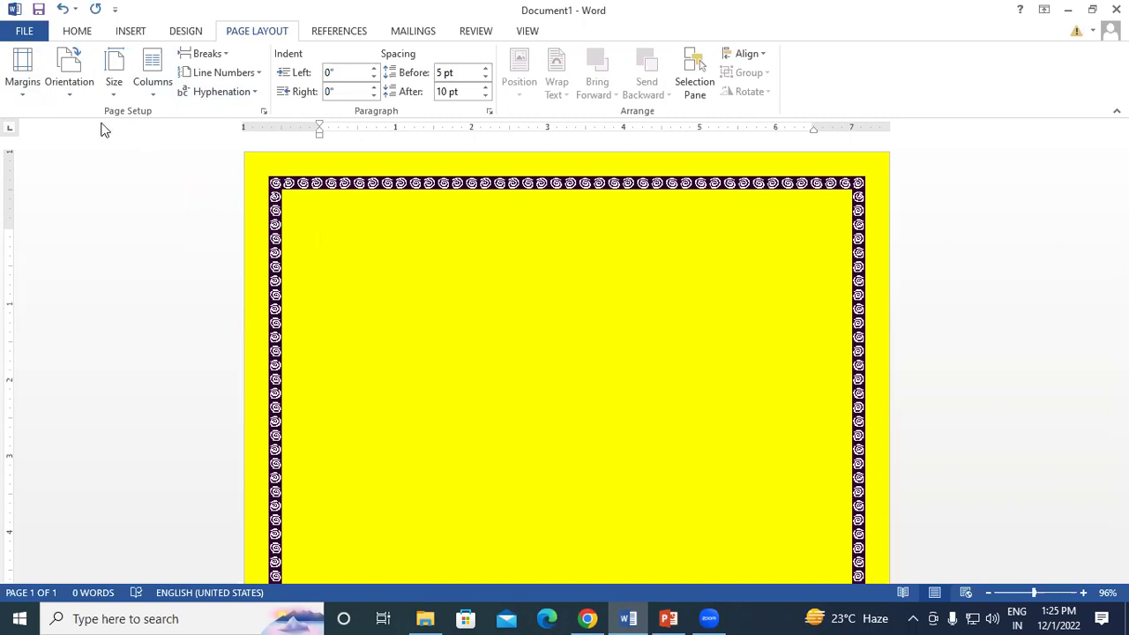
- Create a new document and fill it with =rand(50) sample text, about four pages long
{"action": "key", "text": "ctrl+n"}
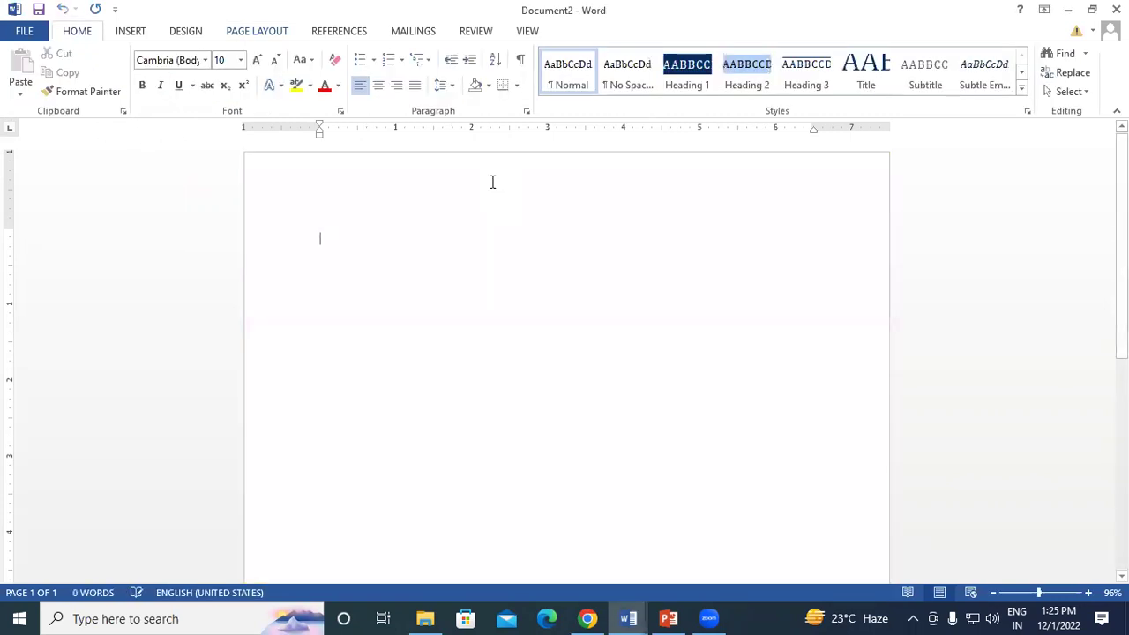
{"action": "type", "text": "="}
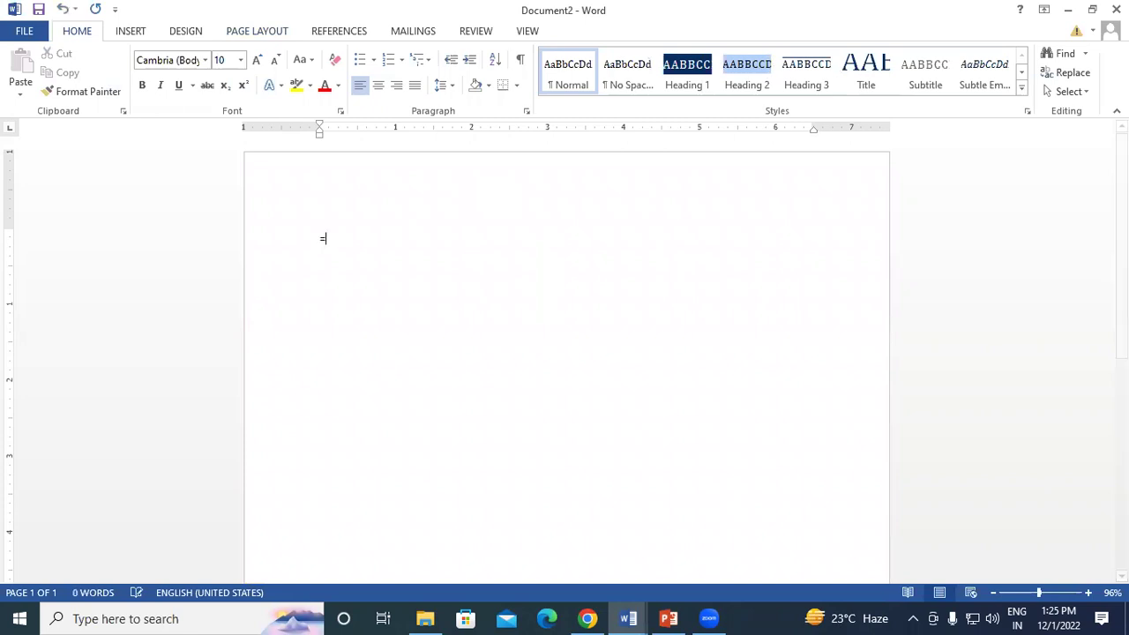
{"action": "type", "text": "rand(50"}
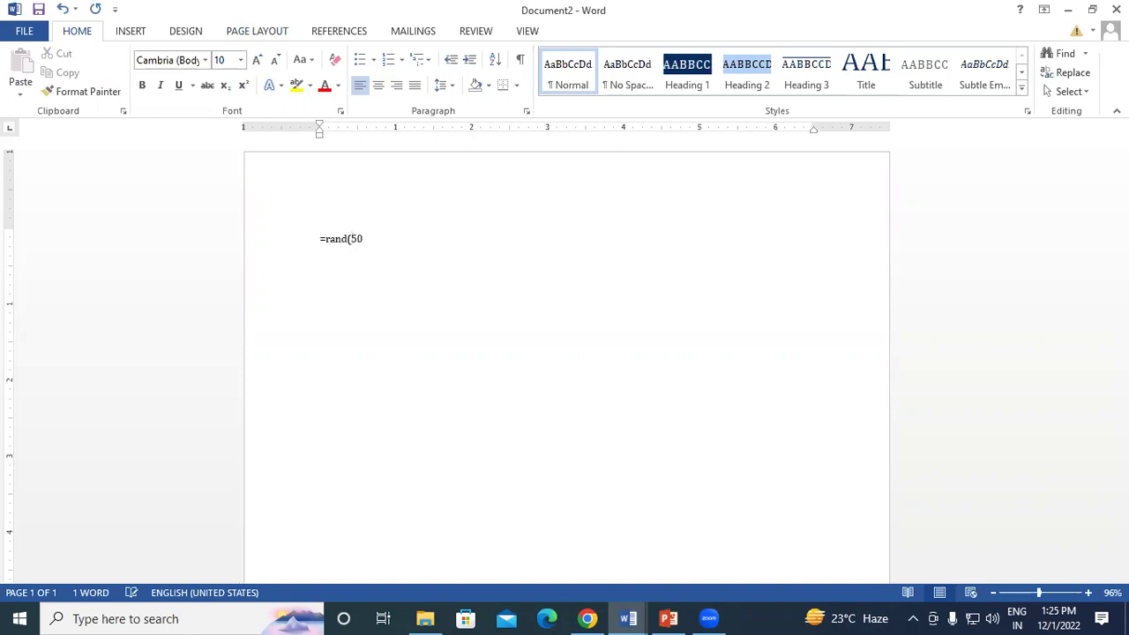
{"action": "key", "text": "Return"}
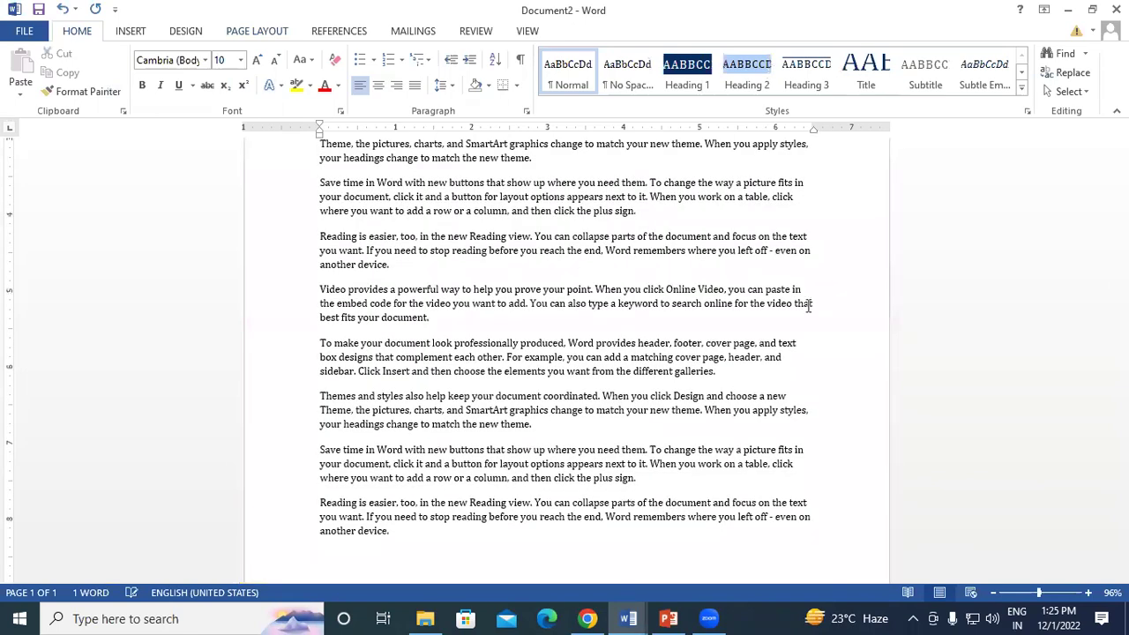
{"action": "left_click_drag", "start_coordinate": [1121, 538], "coordinate": [1089, 168]}
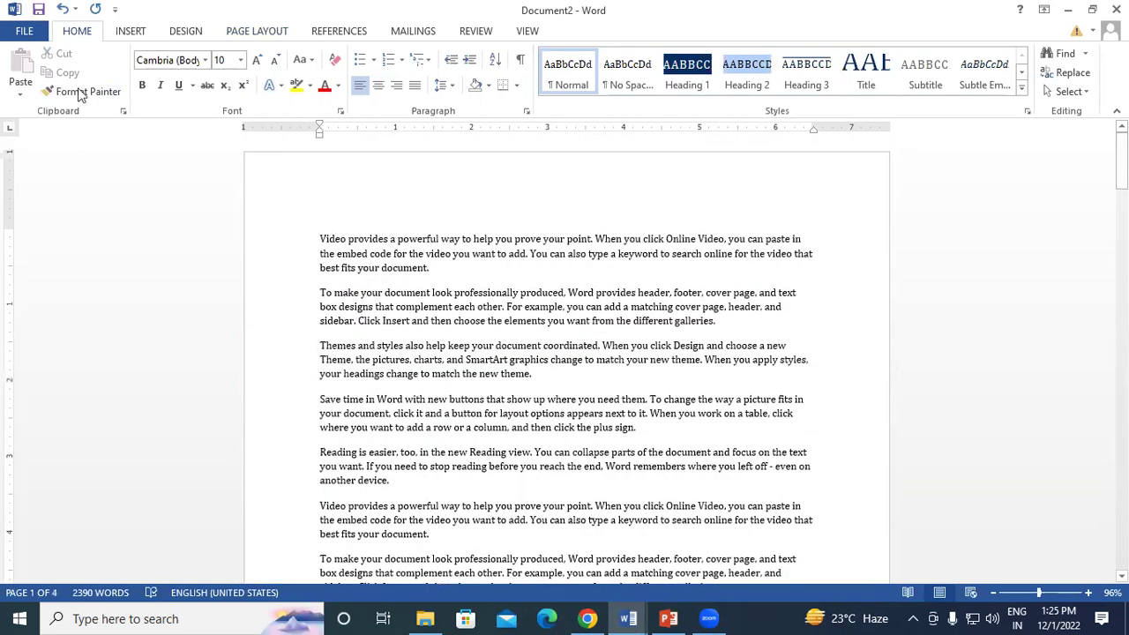
{"action": "left_click", "coordinate": [249, 32]}
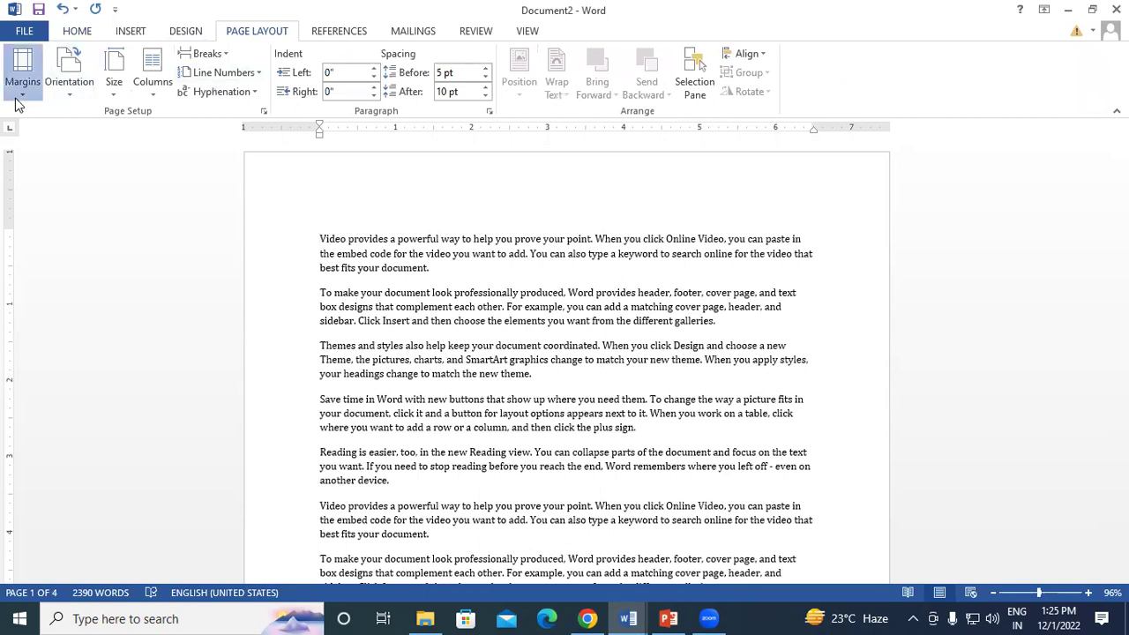
- Choose Custom Margins from the Margins gallery to bring up Page Setup for Document2
{"action": "left_click", "coordinate": [22, 84]}
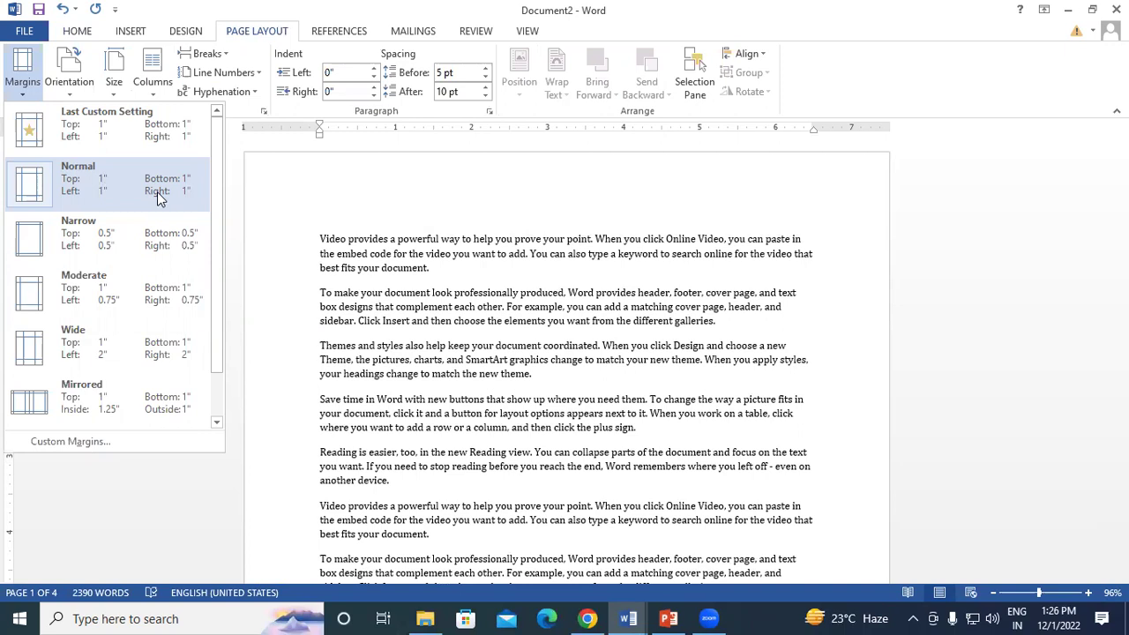
{"action": "left_click", "coordinate": [115, 443]}
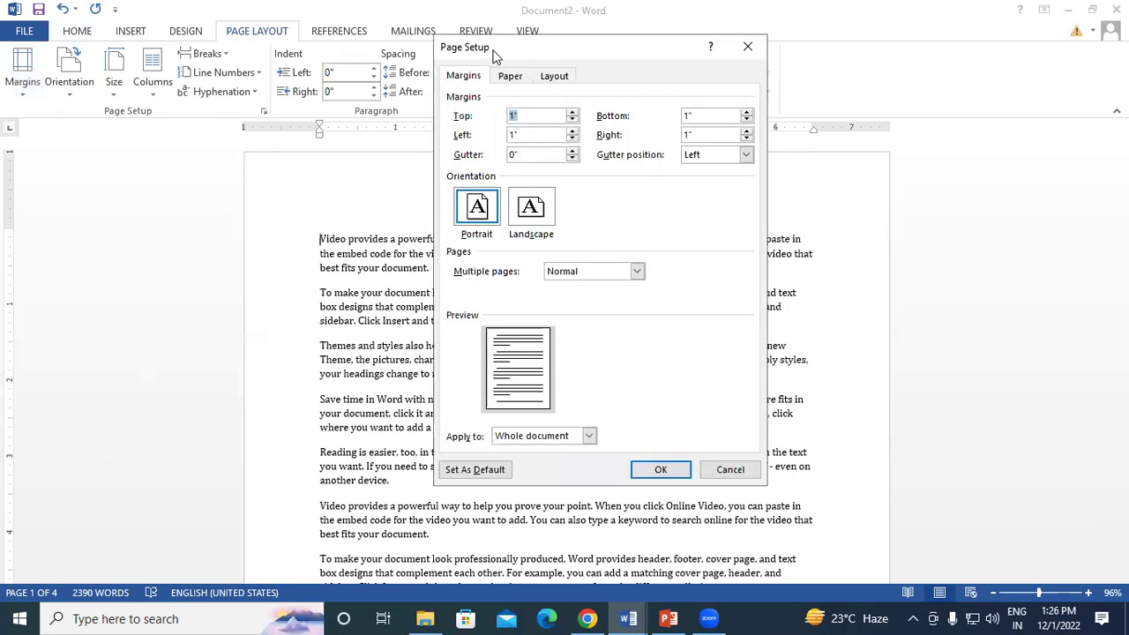
- Set the Top margin of Document2 to 2.1" with the spinner and apply it
{"action": "left_click_drag", "start_coordinate": [579, 49], "coordinate": [663, 44]}
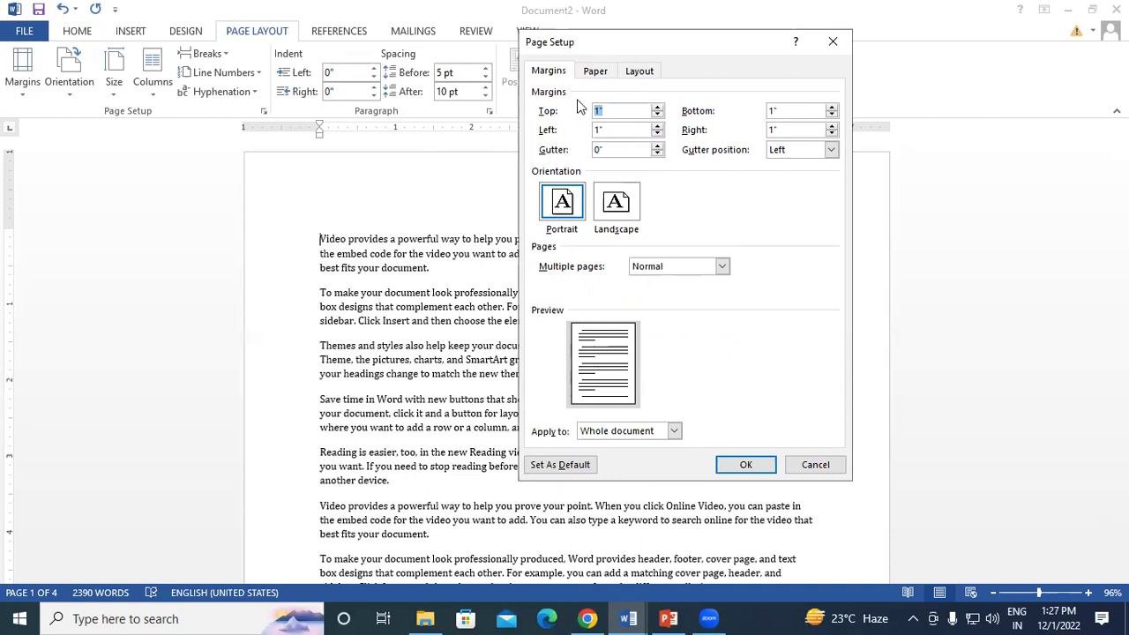
{"action": "left_click", "coordinate": [657, 115]}
{"action": "left_click", "coordinate": [656, 115]}
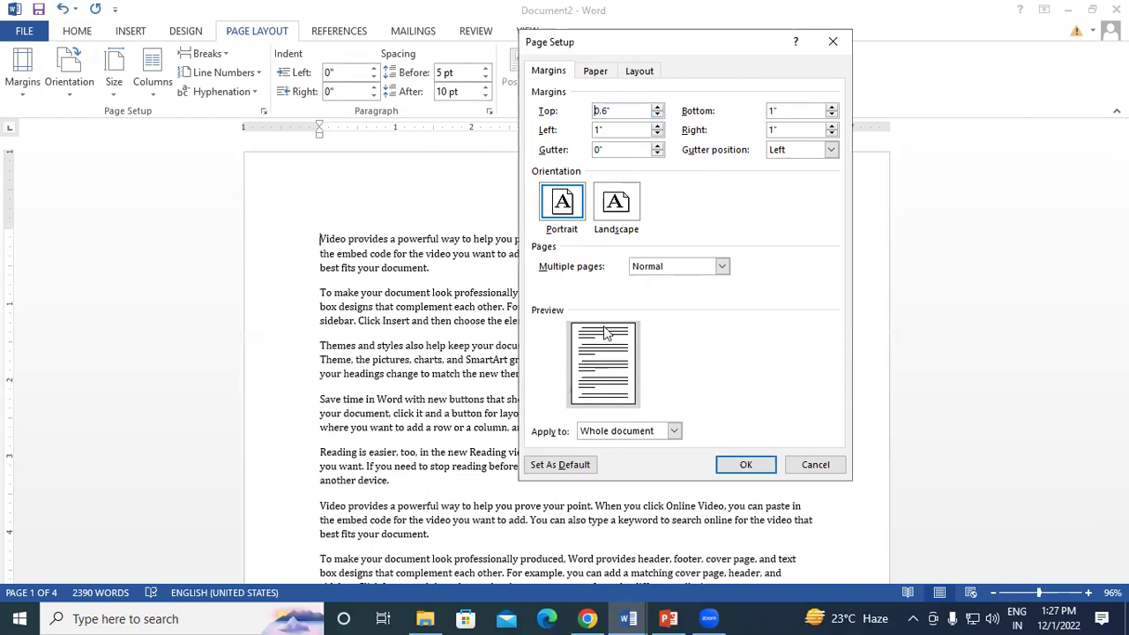
{"action": "left_click", "coordinate": [657, 107]}
{"action": "left_click", "coordinate": [656, 107]}
{"action": "left_click", "coordinate": [657, 107]}
{"action": "left_click", "coordinate": [657, 107]}
{"action": "left_click", "coordinate": [657, 106]}
{"action": "left_click", "coordinate": [657, 107]}
{"action": "left_click", "coordinate": [657, 106]}
{"action": "left_click", "coordinate": [657, 107]}
{"action": "left_click", "coordinate": [656, 107]}
{"action": "left_click", "coordinate": [657, 107]}
{"action": "left_click", "coordinate": [657, 107]}
{"action": "left_click", "coordinate": [657, 115]}
{"action": "left_click", "coordinate": [657, 114]}
{"action": "left_click", "coordinate": [656, 115]}
{"action": "left_click", "coordinate": [657, 115]}
{"action": "left_click", "coordinate": [657, 115]}
{"action": "left_click", "coordinate": [657, 114]}
{"action": "left_click", "coordinate": [657, 115]}
{"action": "left_click", "coordinate": [656, 115]}
{"action": "left_click", "coordinate": [657, 114]}
{"action": "left_click", "coordinate": [656, 114]}
{"action": "left_click", "coordinate": [657, 115]}
{"action": "left_click", "coordinate": [657, 115]}
{"action": "left_click", "coordinate": [657, 115]}
{"action": "left_click", "coordinate": [657, 114]}
{"action": "left_click", "coordinate": [657, 115]}
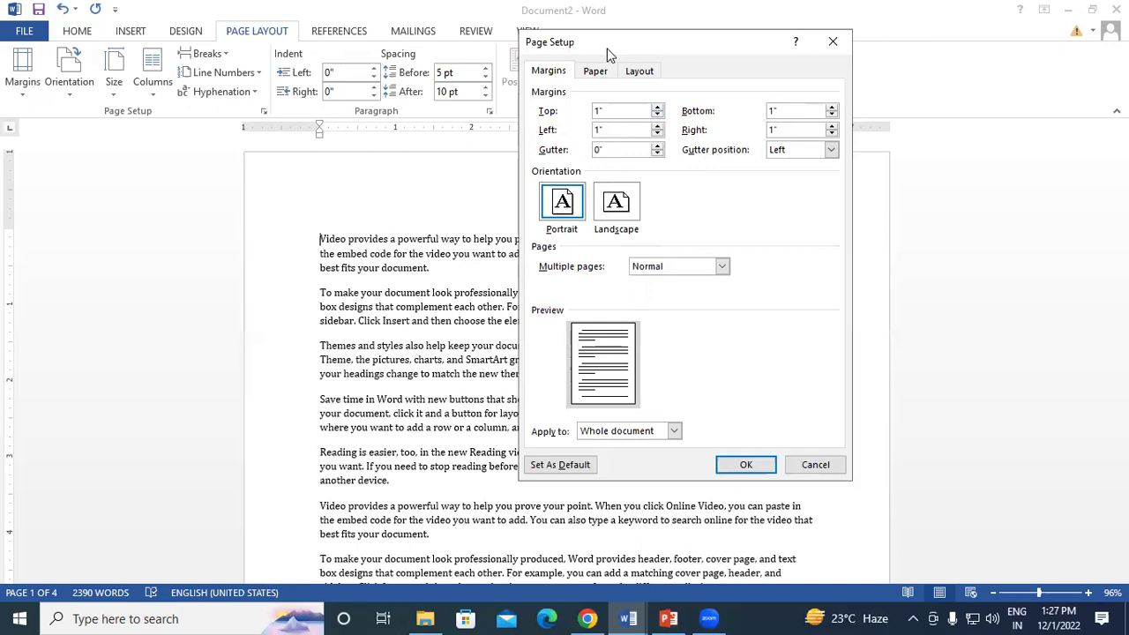
{"action": "left_click_drag", "start_coordinate": [608, 55], "coordinate": [774, 68]}
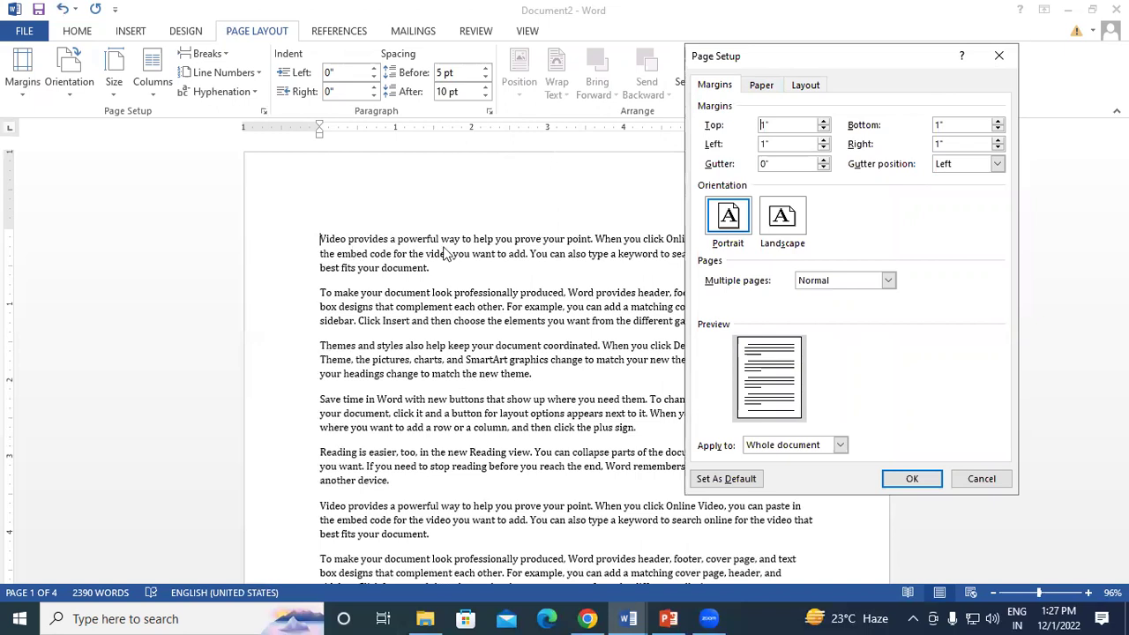
{"action": "double_click", "coordinate": [824, 124]}
{"action": "left_click", "coordinate": [823, 125]}
{"action": "double_click", "coordinate": [824, 124]}
{"action": "double_click", "coordinate": [824, 125]}
{"action": "triple_click", "coordinate": [824, 124]}
{"action": "left_click", "coordinate": [823, 124]}
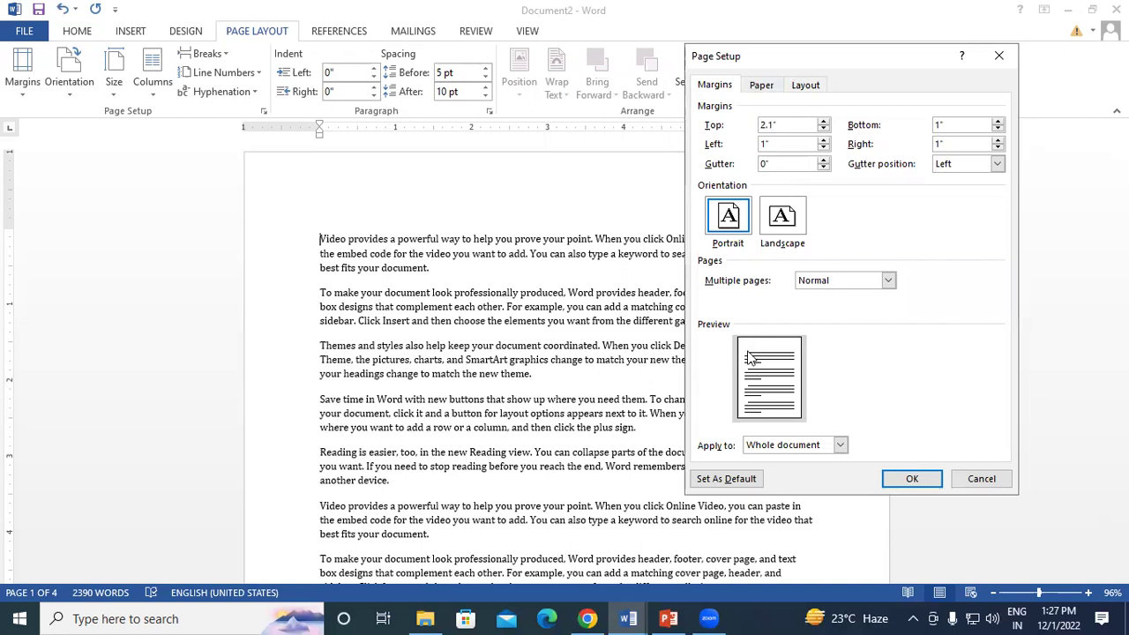
{"action": "left_click", "coordinate": [913, 481]}
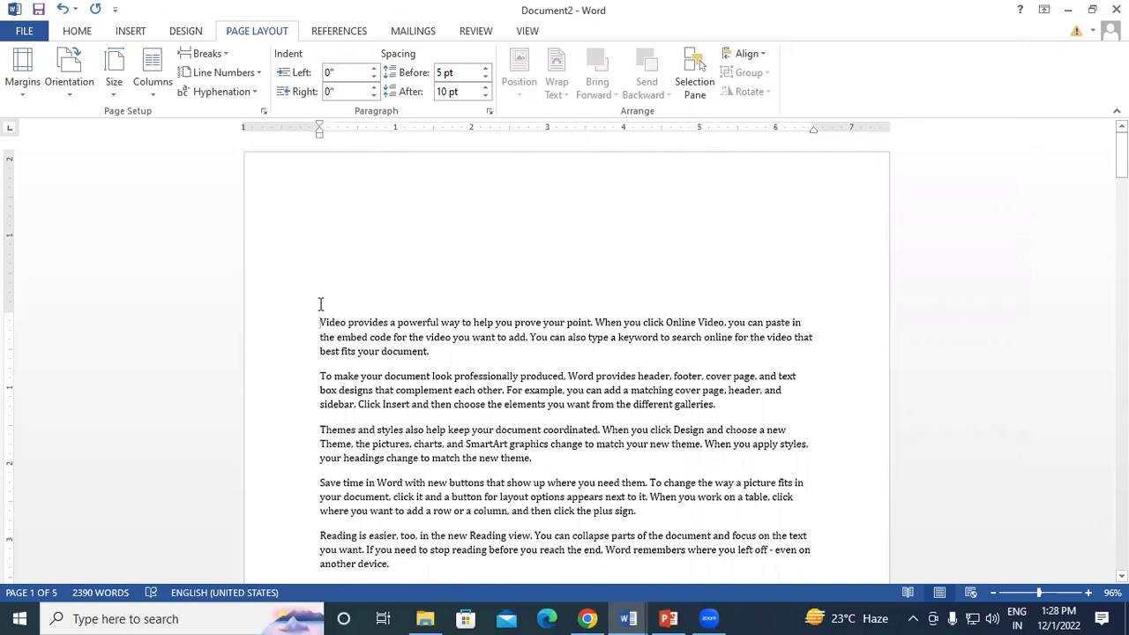
- Set custom margins of 1.6" top, 2" left and 1.6" right and apply them
{"action": "left_click", "coordinate": [26, 88]}
{"action": "left_click", "coordinate": [87, 443]}
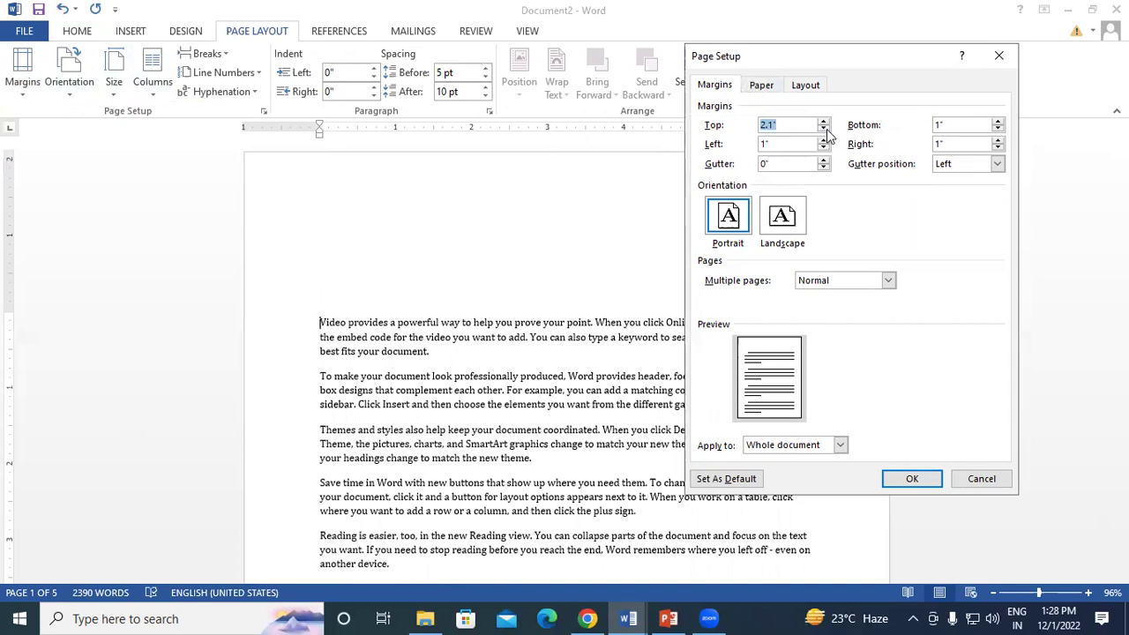
{"action": "left_click", "coordinate": [823, 130]}
{"action": "left_click", "coordinate": [824, 130]}
{"action": "left_click", "coordinate": [824, 129]}
{"action": "left_click", "coordinate": [823, 129]}
{"action": "left_click", "coordinate": [824, 130]}
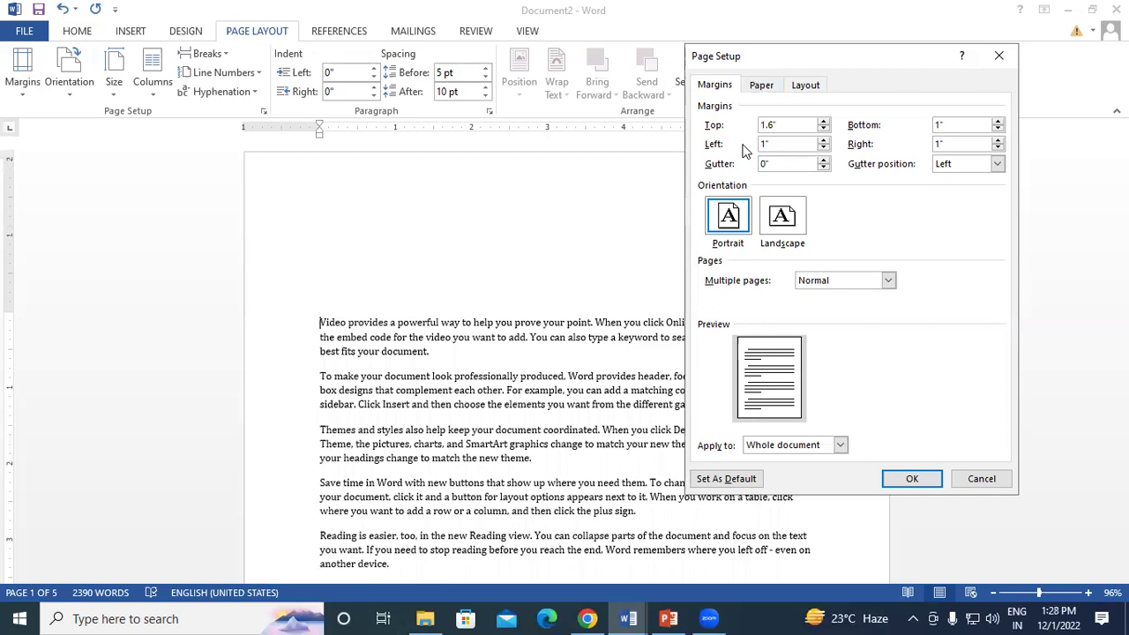
{"action": "left_click", "coordinate": [823, 140]}
{"action": "left_click", "coordinate": [824, 139]}
{"action": "left_click", "coordinate": [824, 139]}
{"action": "left_click", "coordinate": [823, 139]}
{"action": "left_click", "coordinate": [824, 139]}
{"action": "left_click", "coordinate": [824, 139]}
{"action": "left_click", "coordinate": [824, 139]}
{"action": "left_click", "coordinate": [824, 140]}
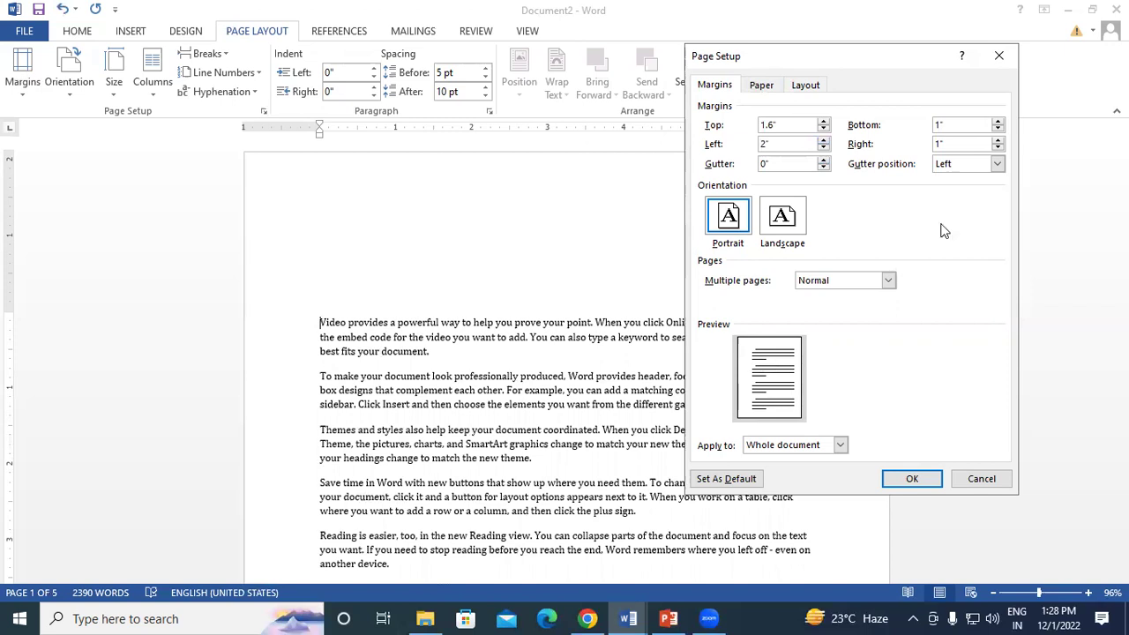
{"action": "left_click", "coordinate": [997, 140]}
{"action": "left_click", "coordinate": [997, 140]}
{"action": "left_click", "coordinate": [913, 479]}
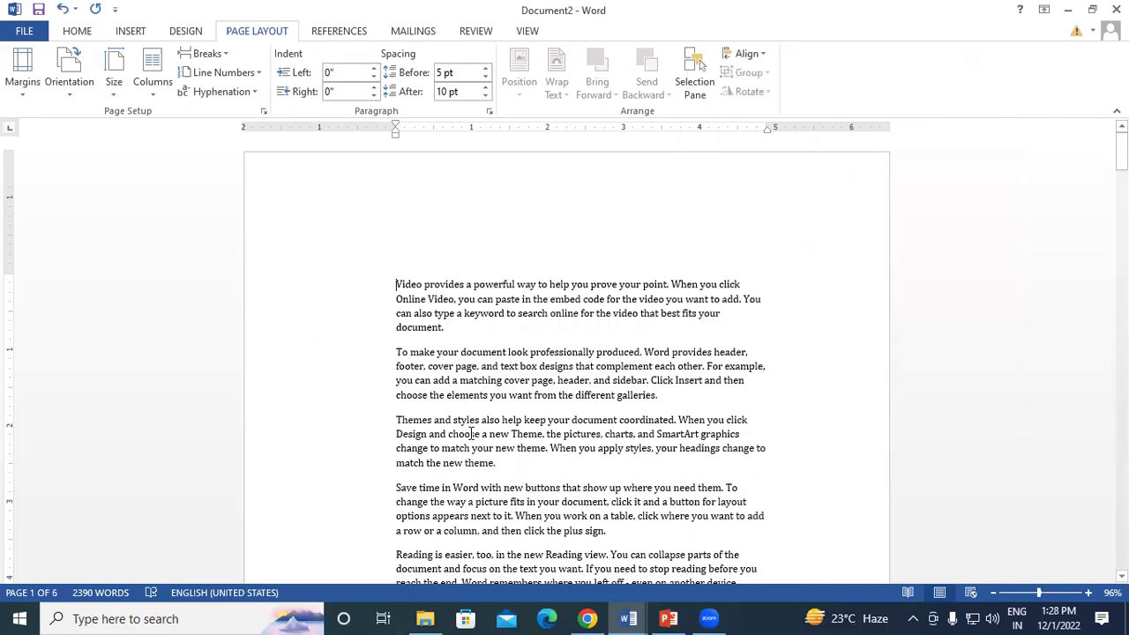
- Add a 1.3" gutter in the custom margin settings
{"action": "left_click", "coordinate": [393, 291]}
{"action": "left_click", "coordinate": [22, 84]}
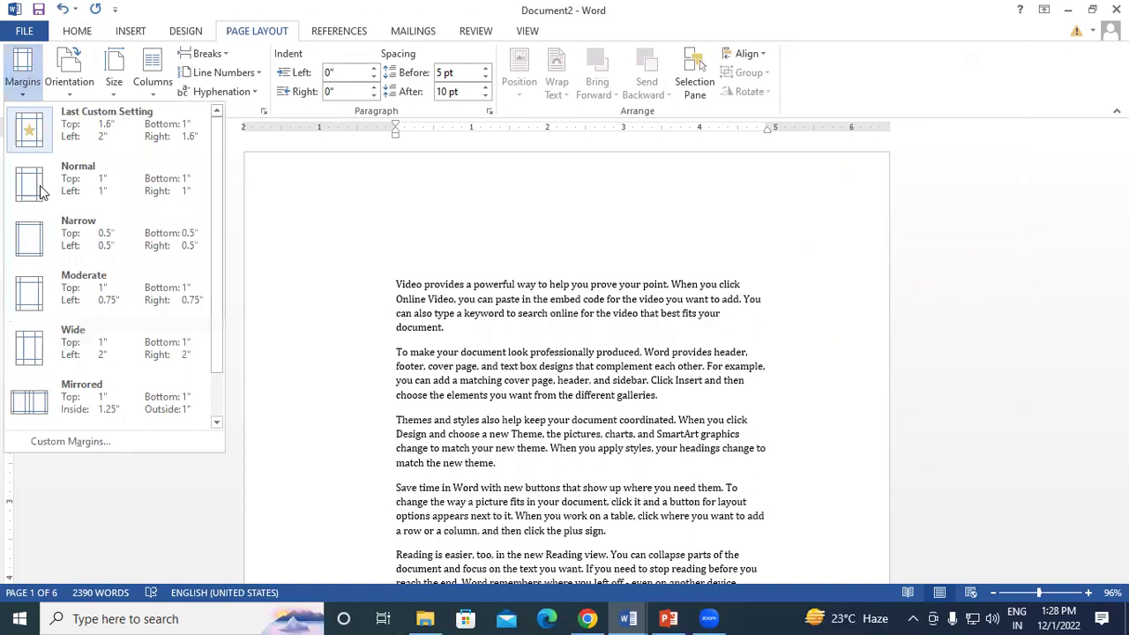
{"action": "left_click", "coordinate": [116, 438]}
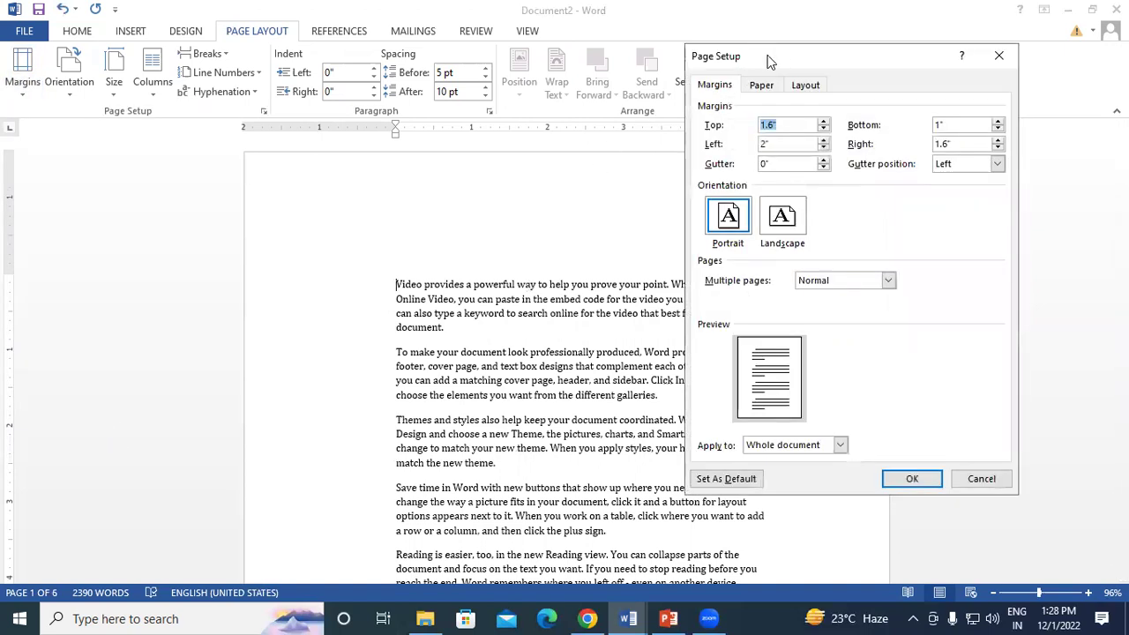
{"action": "left_click_drag", "start_coordinate": [769, 59], "coordinate": [771, 44]}
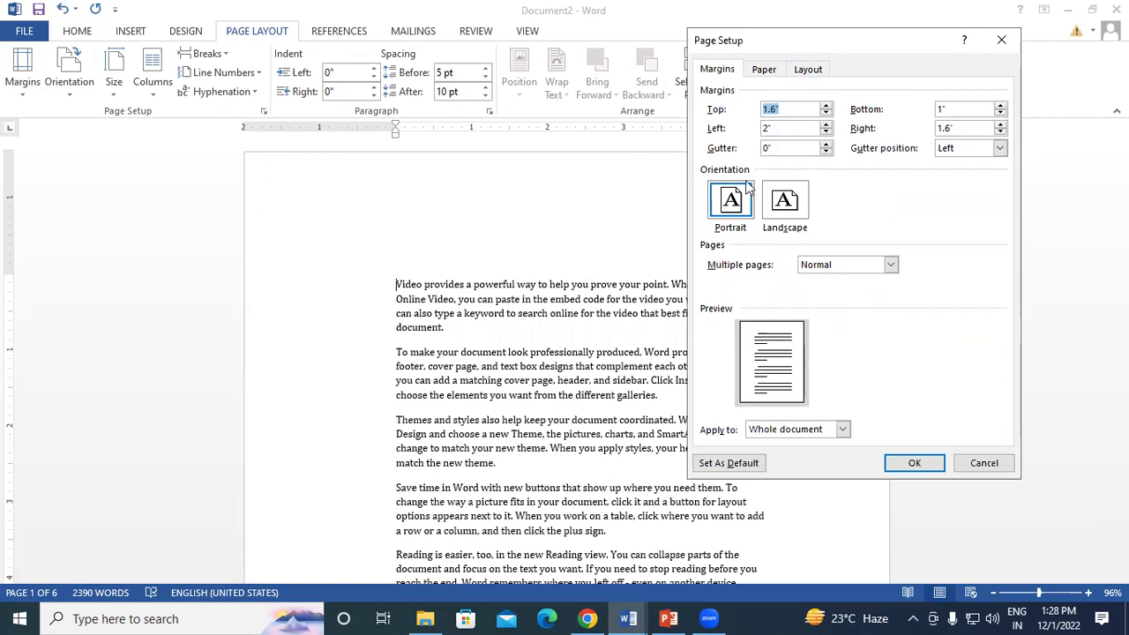
{"action": "left_click", "coordinate": [825, 144]}
{"action": "left_click", "coordinate": [825, 143]}
{"action": "left_click", "coordinate": [825, 143]}
{"action": "left_click", "coordinate": [825, 143]}
{"action": "left_click", "coordinate": [826, 144]}
{"action": "left_click", "coordinate": [825, 144]}
{"action": "key", "text": "Up"}
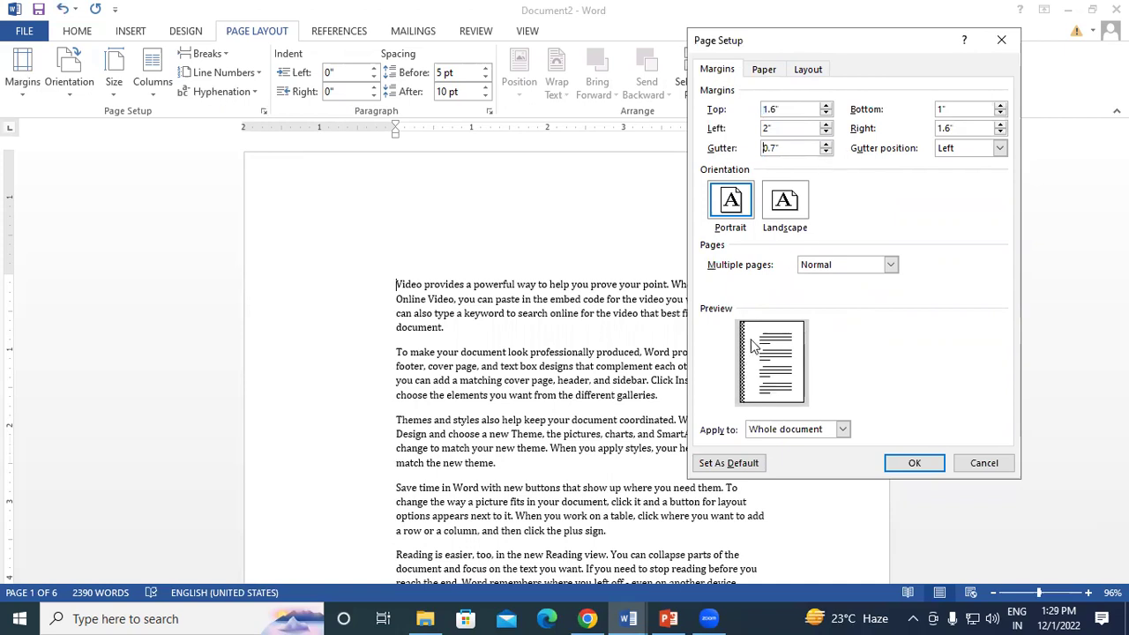
{"action": "left_click", "coordinate": [826, 143]}
{"action": "left_click", "coordinate": [826, 144]}
{"action": "left_click", "coordinate": [826, 144]}
{"action": "left_click", "coordinate": [826, 144]}
{"action": "left_click", "coordinate": [826, 144]}
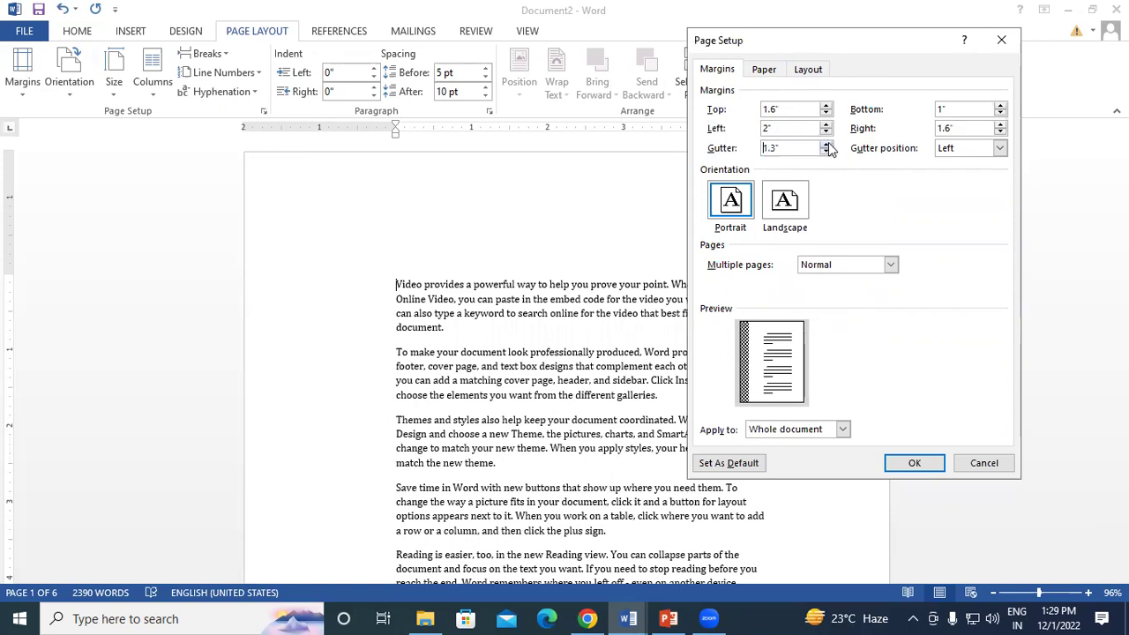
- Position the gutter at the top and apply the page setup
{"action": "left_click", "coordinate": [999, 148]}
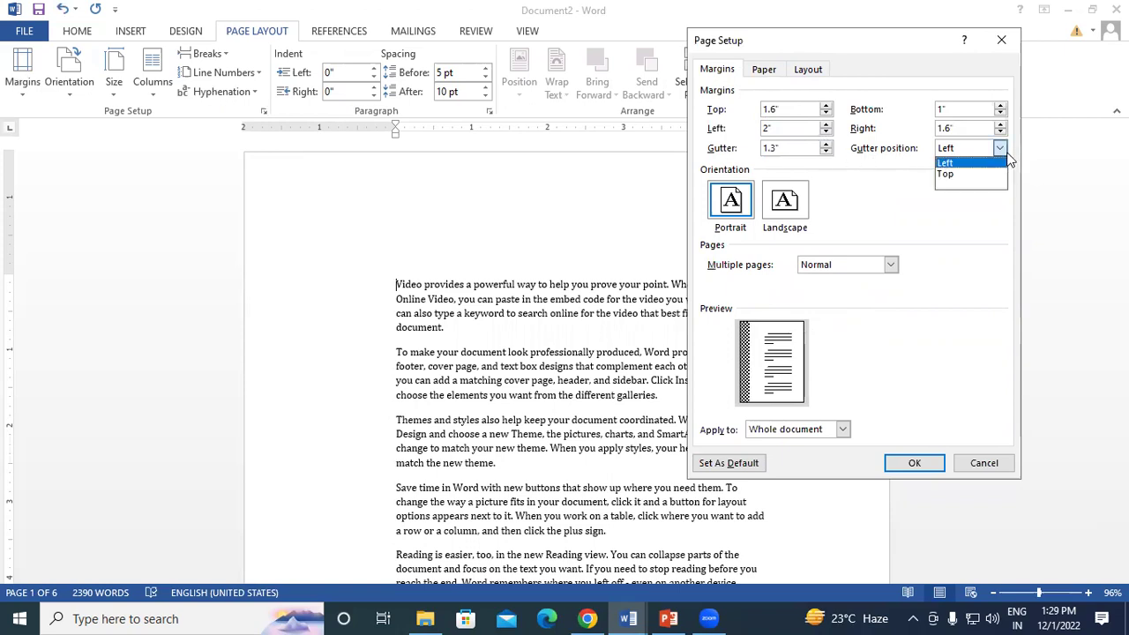
{"action": "left_click", "coordinate": [947, 172]}
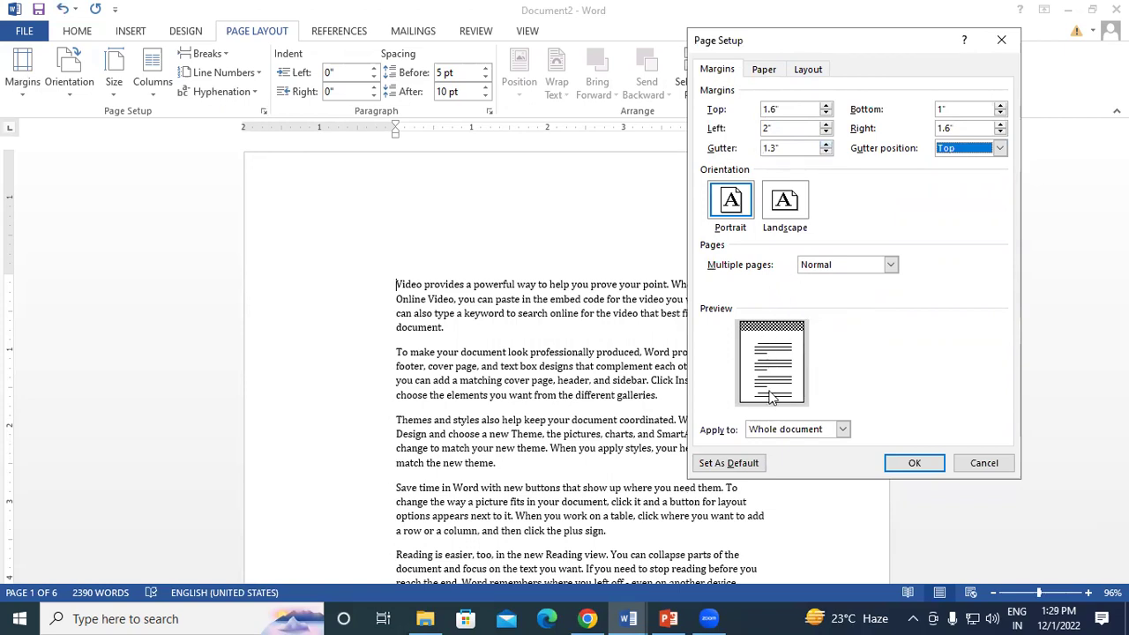
{"action": "left_click", "coordinate": [914, 462]}
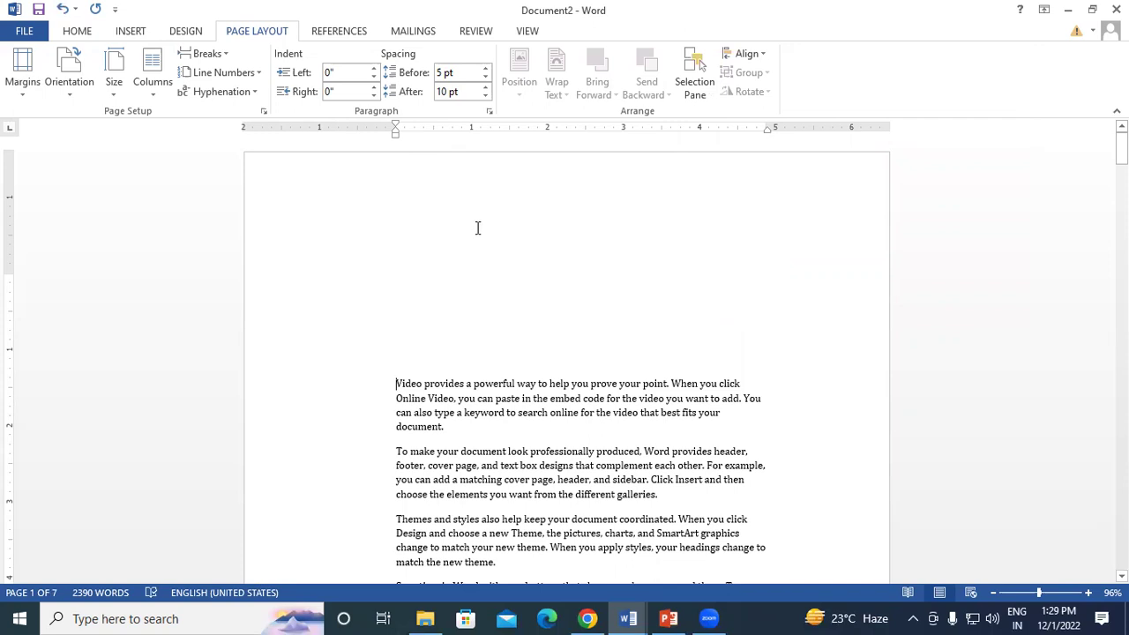
- Reduce the gutter back to 0" in the custom margin settings
{"action": "left_click", "coordinate": [20, 82]}
{"action": "left_click", "coordinate": [95, 440]}
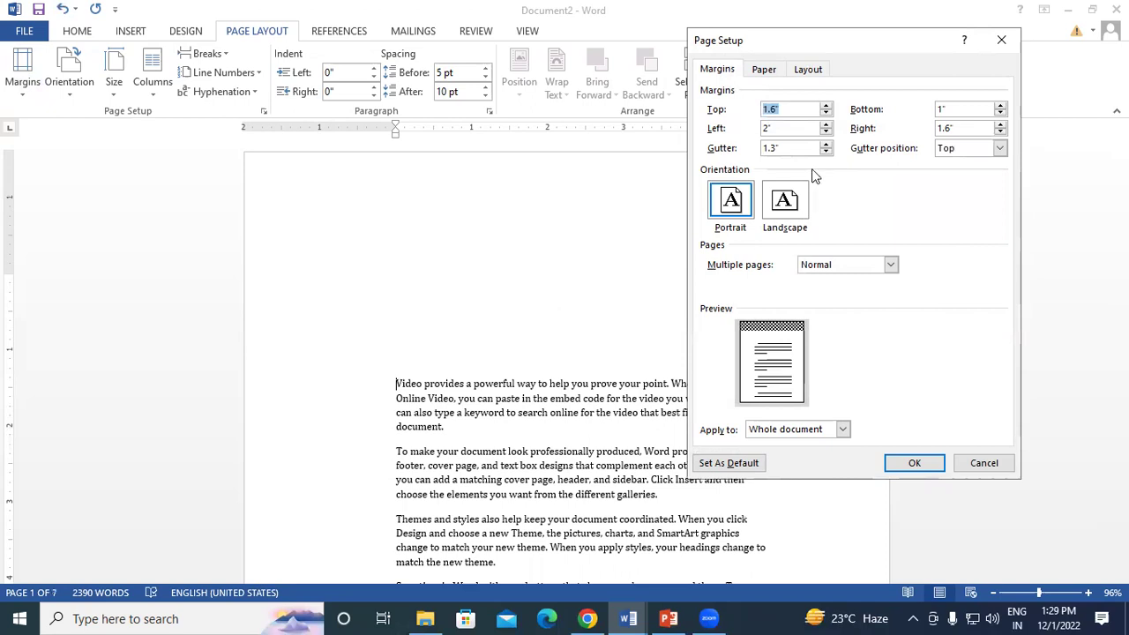
{"action": "left_click", "coordinate": [827, 149]}
{"action": "left_click", "coordinate": [828, 149]}
{"action": "left_click", "coordinate": [828, 149]}
{"action": "left_click", "coordinate": [828, 149]}
{"action": "left_click", "coordinate": [828, 149]}
{"action": "left_click", "coordinate": [828, 149]}
{"action": "left_click", "coordinate": [827, 149]}
{"action": "left_click", "coordinate": [828, 149]}
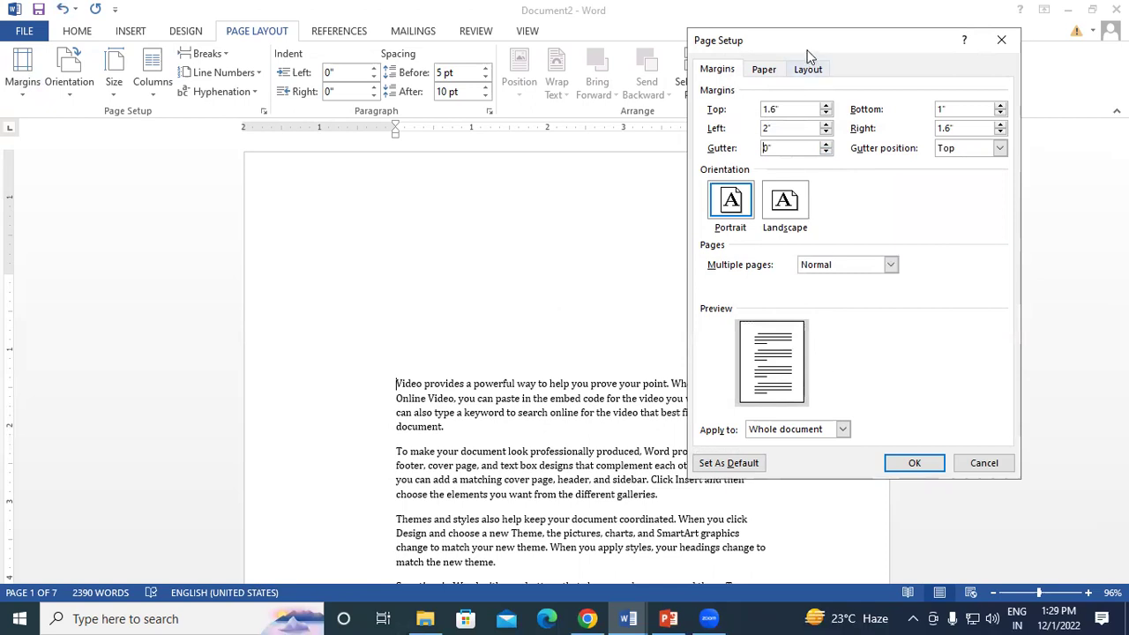
- Keep the settings applied to the whole document and go to the Paper tab
{"action": "left_click_drag", "start_coordinate": [799, 43], "coordinate": [630, 16]}
{"action": "left_click", "coordinate": [640, 405]}
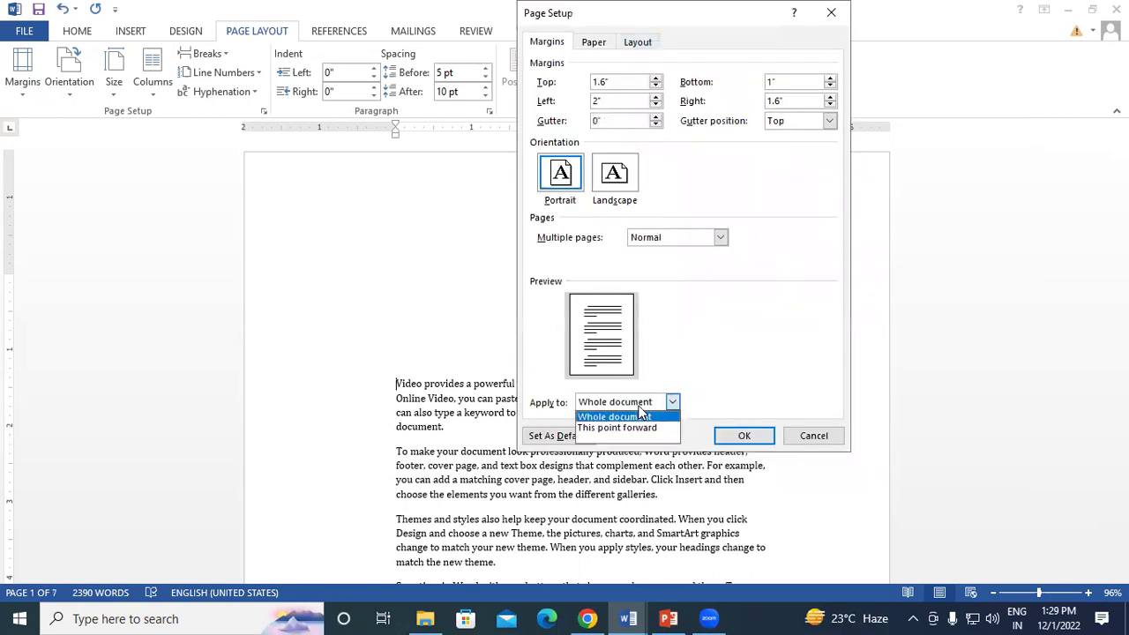
{"action": "left_click", "coordinate": [640, 415]}
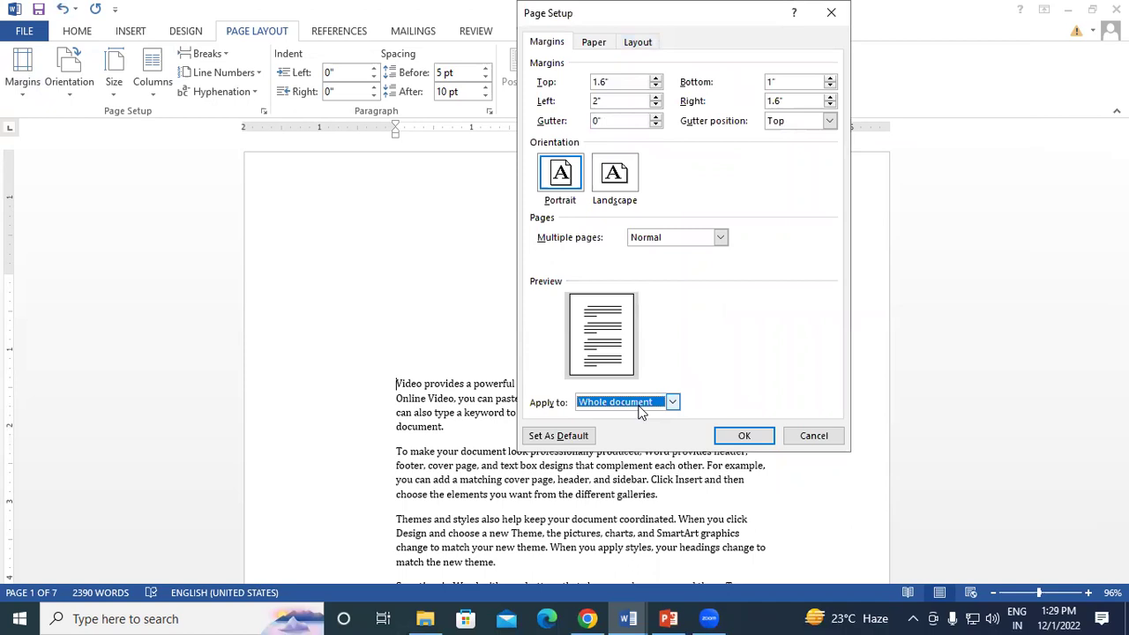
{"action": "left_click", "coordinate": [593, 46]}
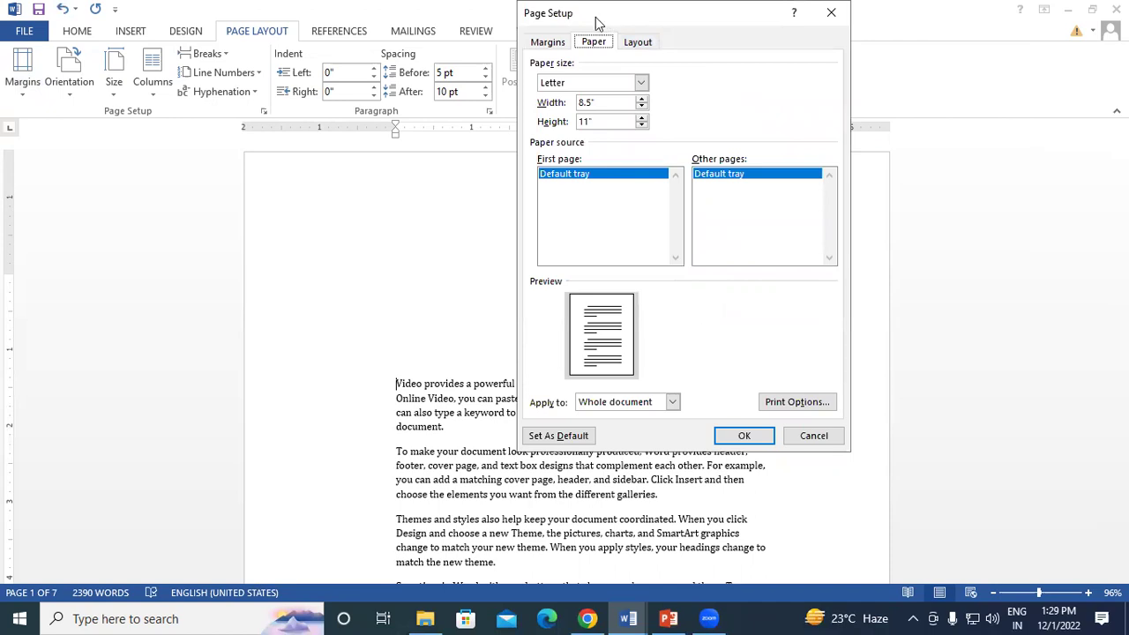
- Try out A4, A5 and Letter paper sizes in Page Setup
{"action": "left_click_drag", "start_coordinate": [605, 18], "coordinate": [597, 21]}
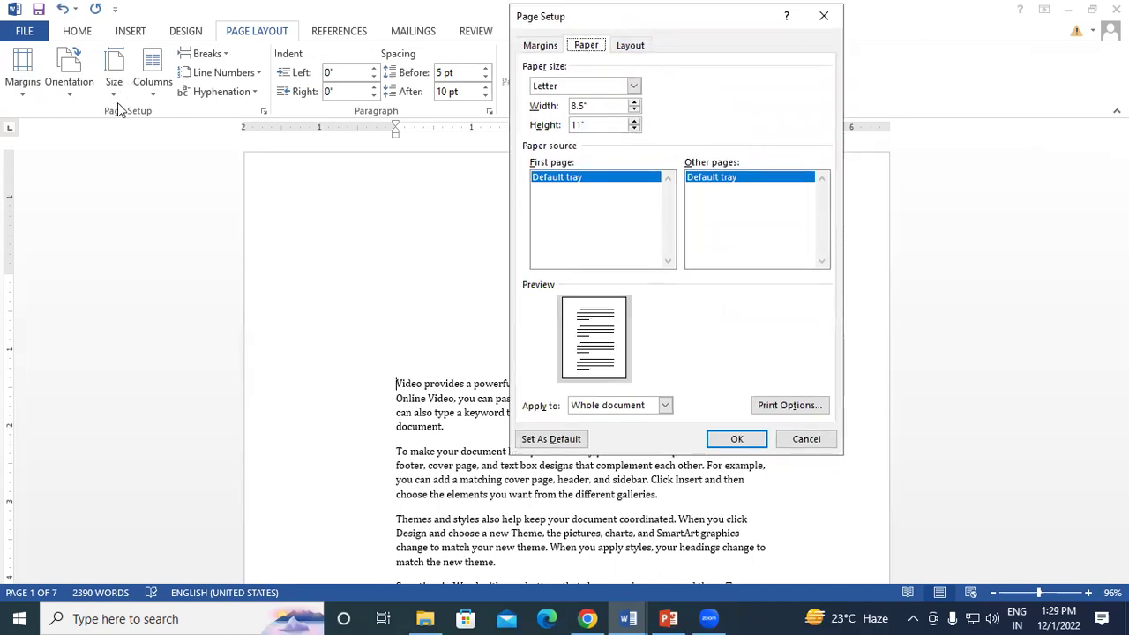
{"action": "left_click", "coordinate": [633, 86]}
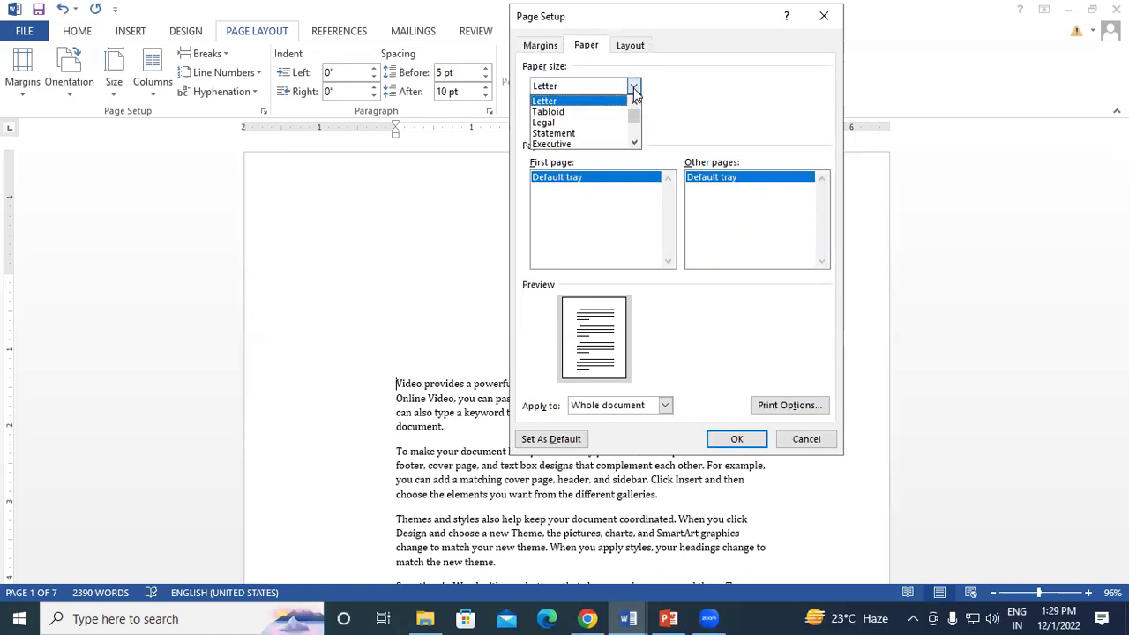
{"action": "scroll", "coordinate": [637, 126], "scroll_direction": "down", "scroll_amount": 2}
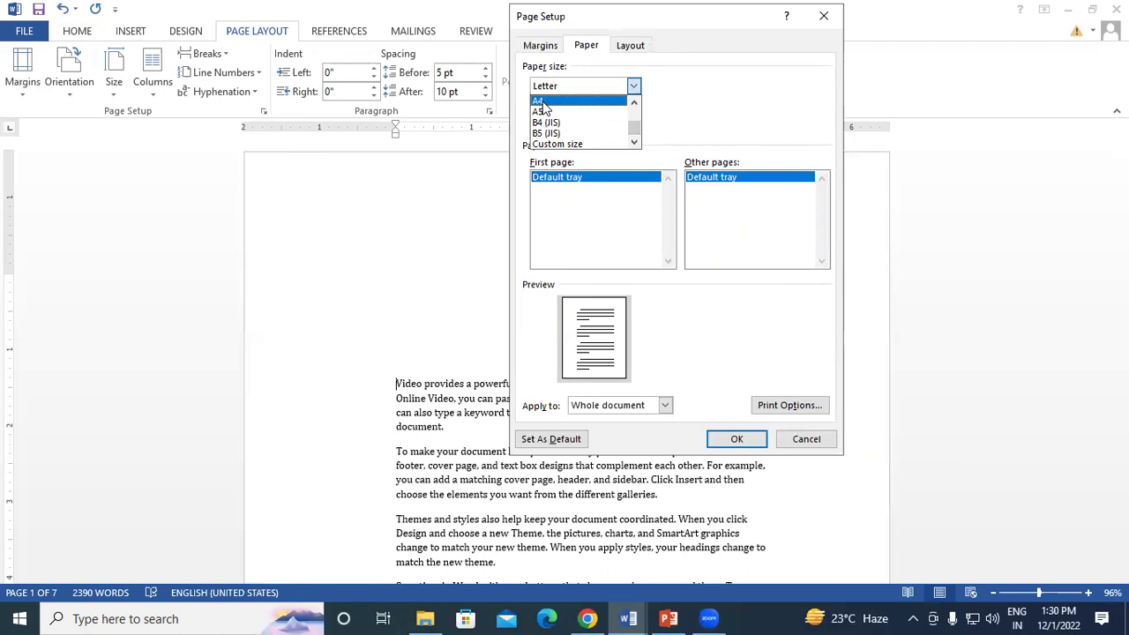
{"action": "left_click", "coordinate": [556, 104]}
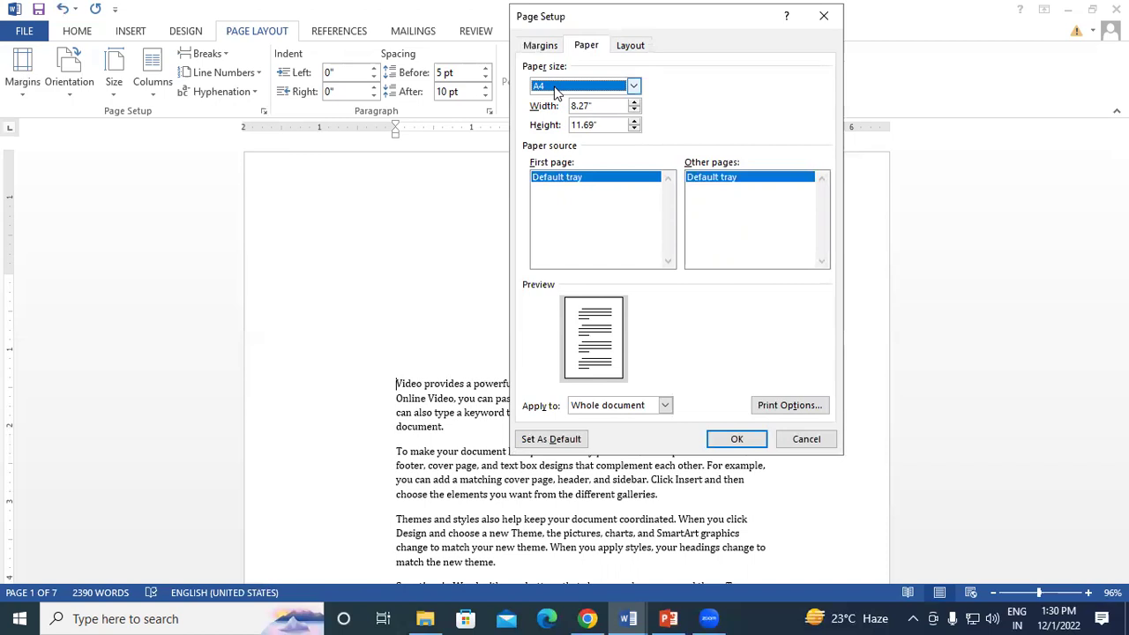
{"action": "left_click", "coordinate": [556, 92]}
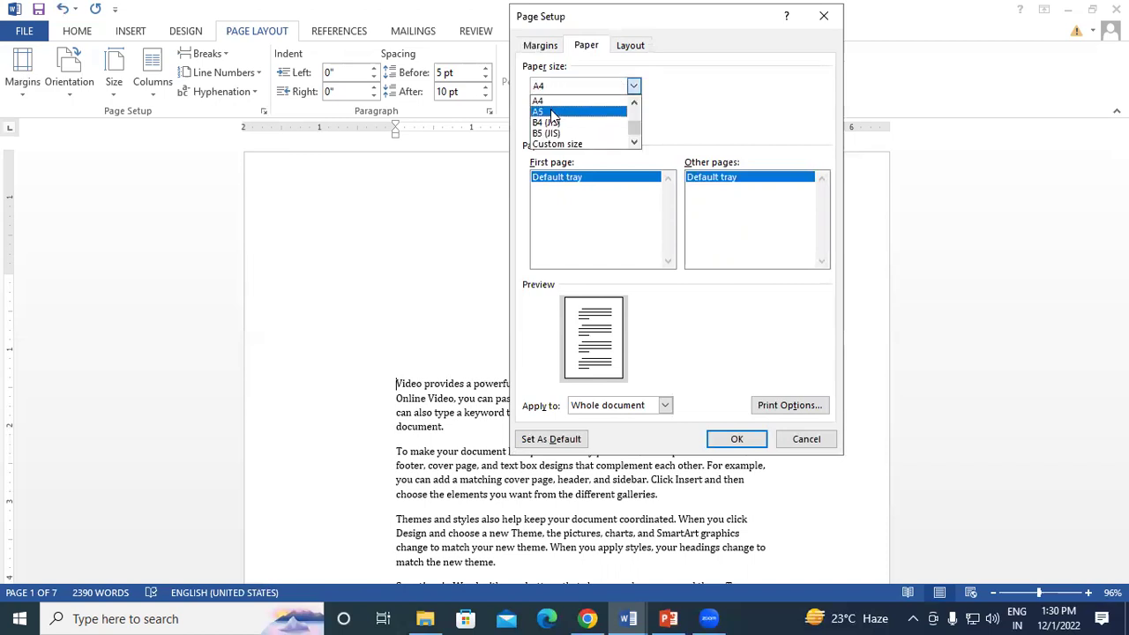
{"action": "left_click", "coordinate": [553, 110]}
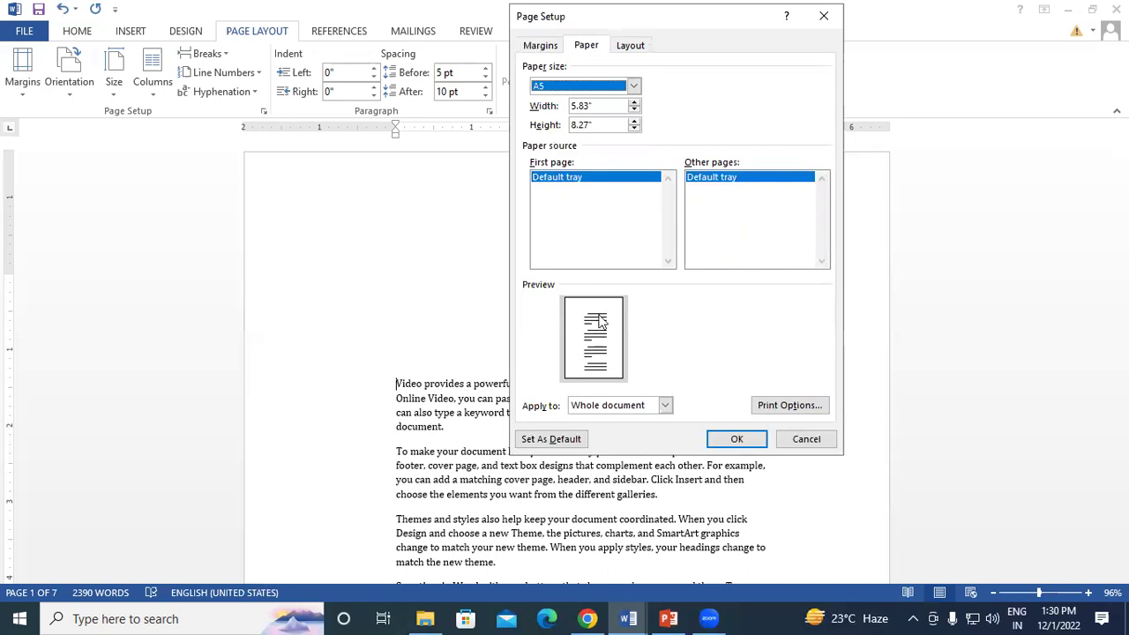
{"action": "left_click", "coordinate": [572, 87]}
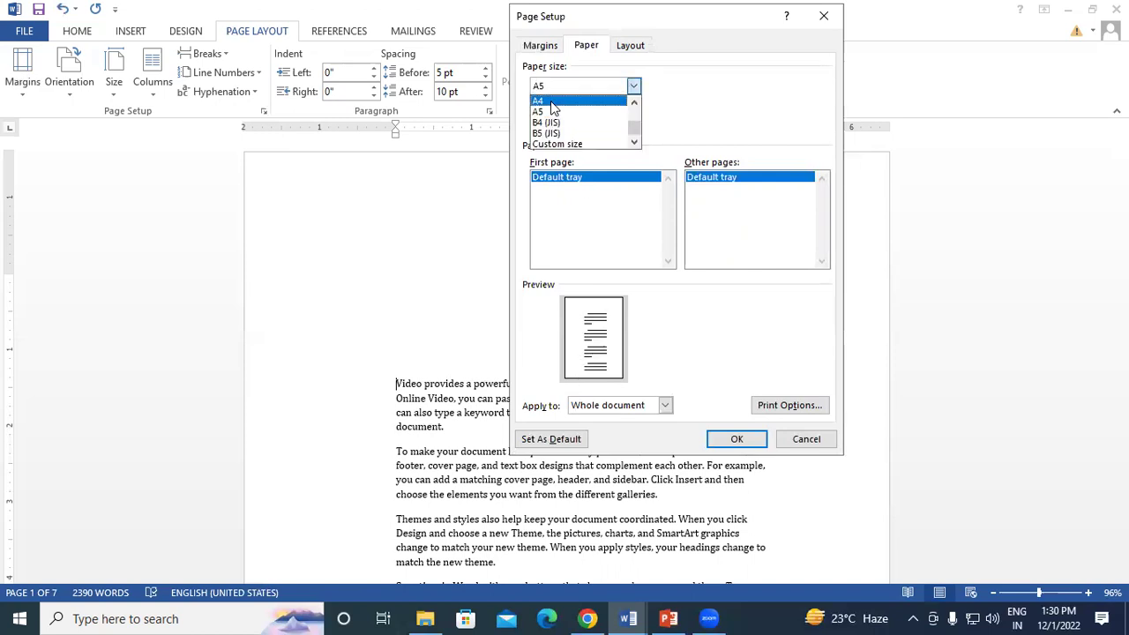
{"action": "left_click", "coordinate": [553, 107]}
{"action": "left_click", "coordinate": [581, 87]}
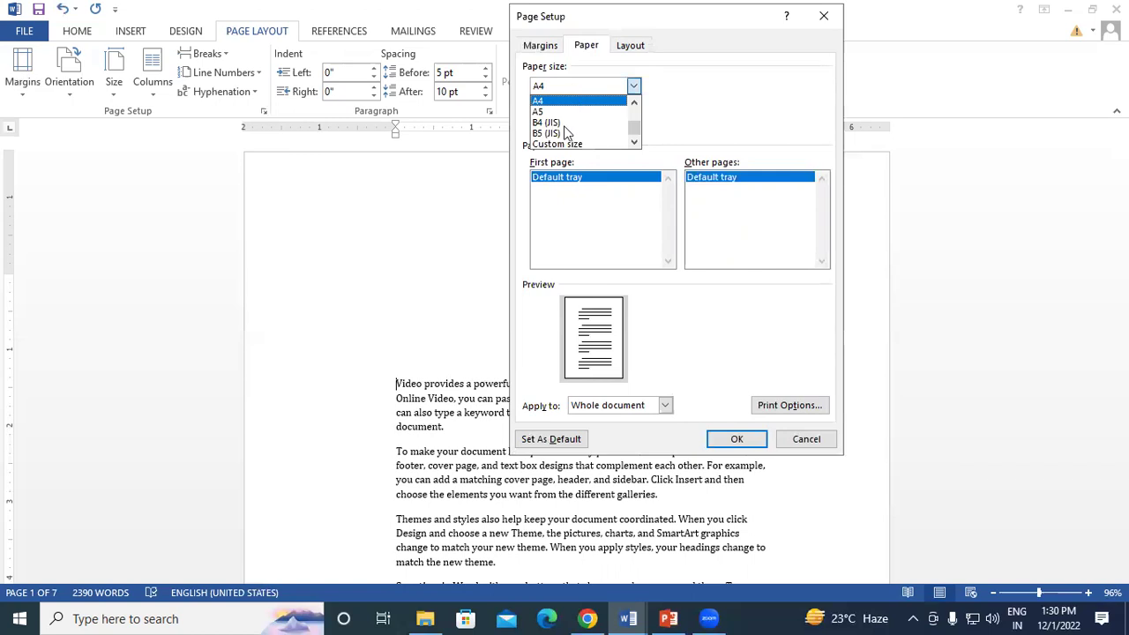
{"action": "left_click", "coordinate": [566, 113]}
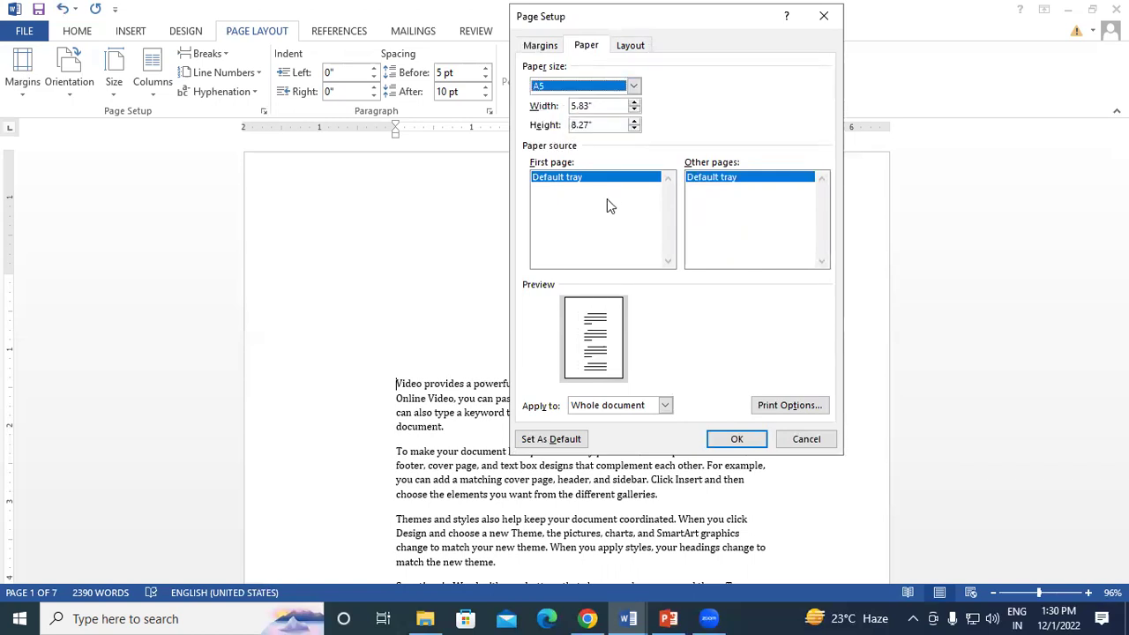
{"action": "left_click", "coordinate": [634, 87]}
{"action": "scroll", "coordinate": [618, 123], "scroll_direction": "up", "scroll_amount": 3}
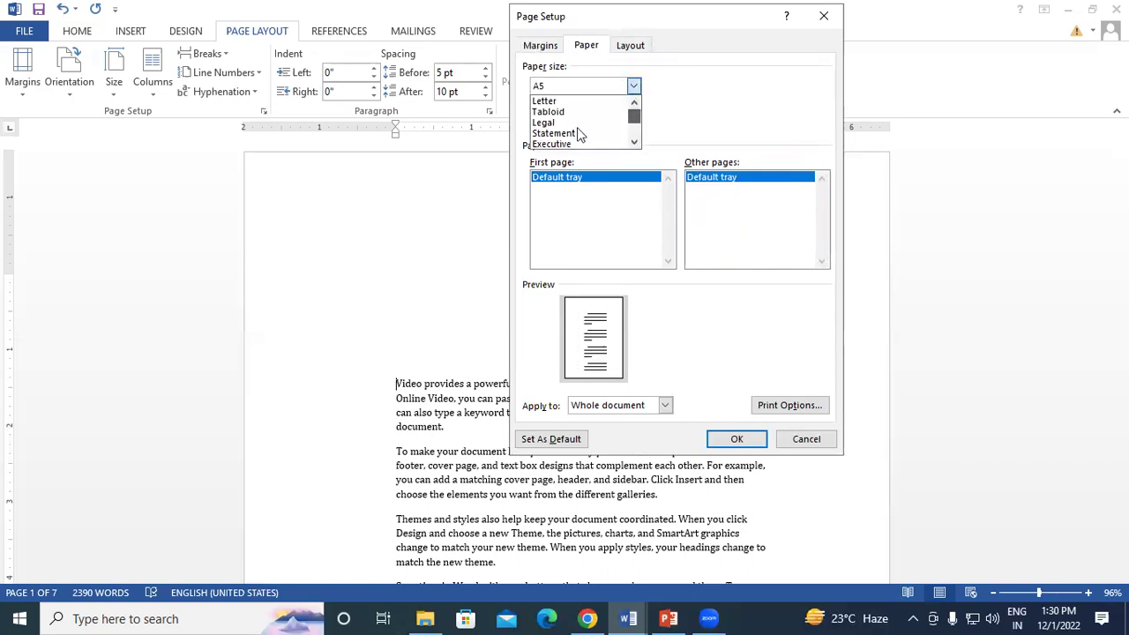
{"action": "left_click", "coordinate": [556, 102]}
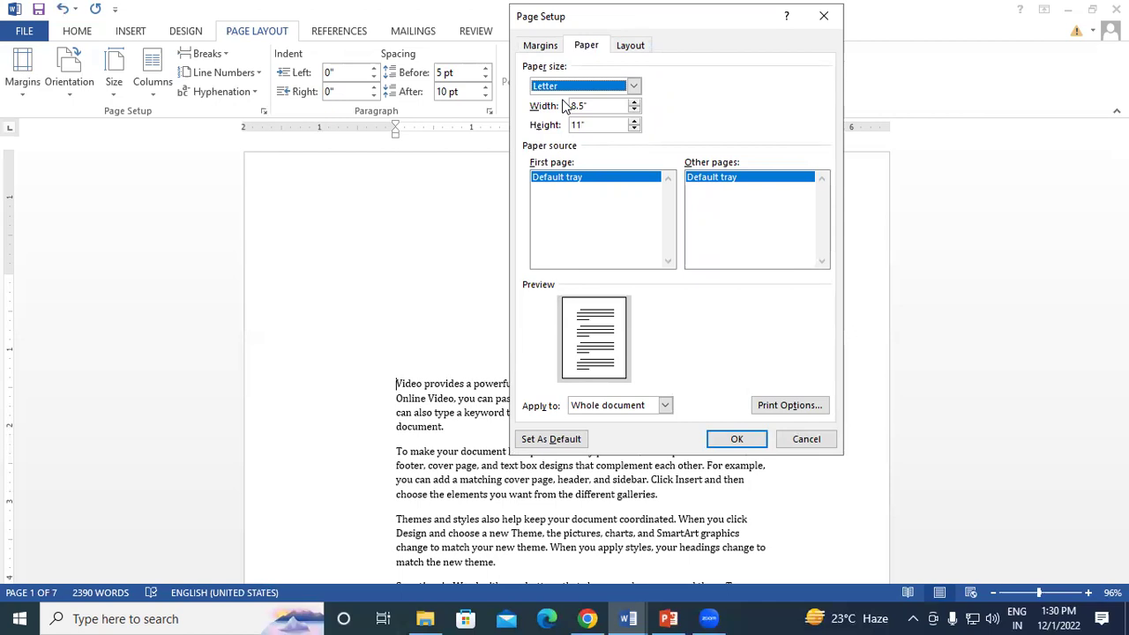
- Settle on A4 (8.27" x 11.69") paper and apply it to the document
{"action": "left_click", "coordinate": [634, 86]}
{"action": "left_click", "coordinate": [589, 101]}
{"action": "left_click", "coordinate": [633, 86]}
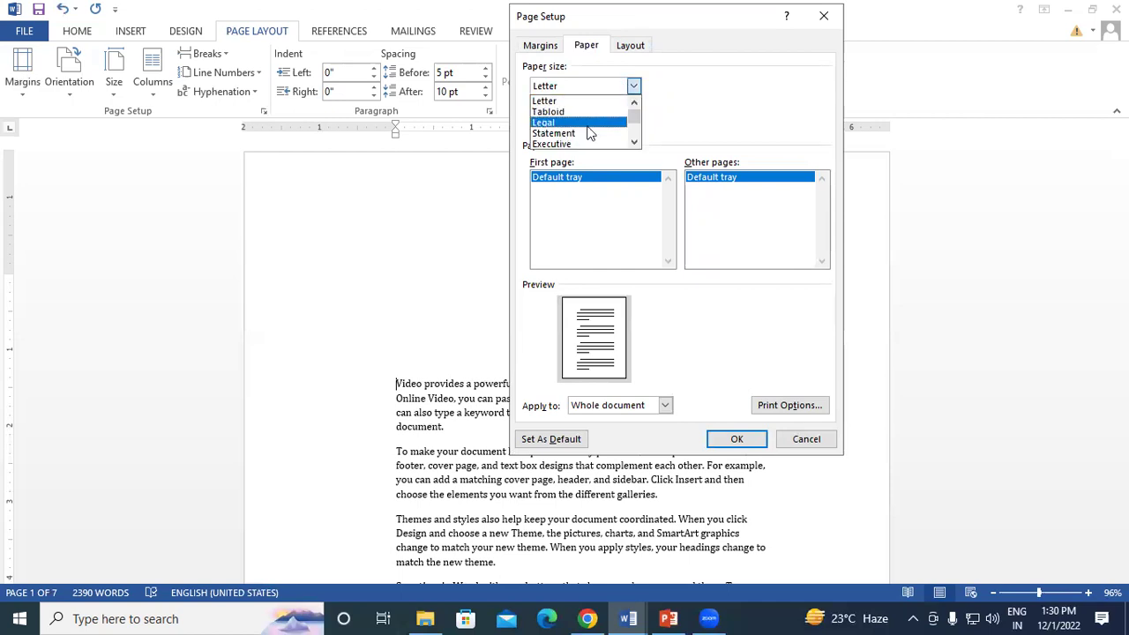
{"action": "left_click", "coordinate": [635, 145]}
{"action": "left_click", "coordinate": [635, 146]}
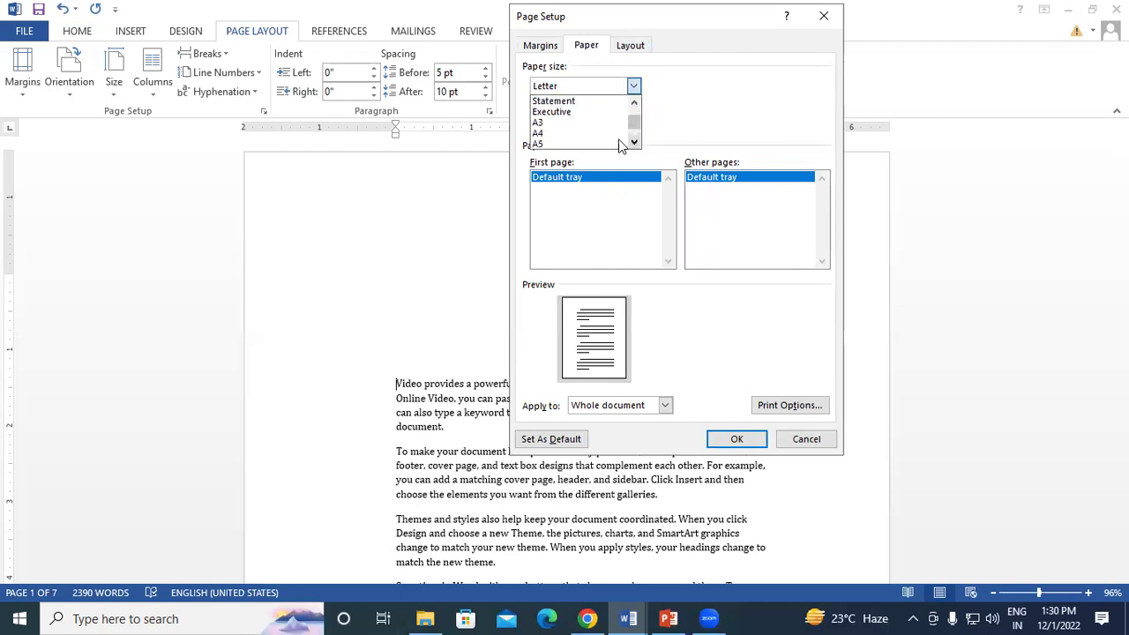
{"action": "left_click", "coordinate": [554, 134]}
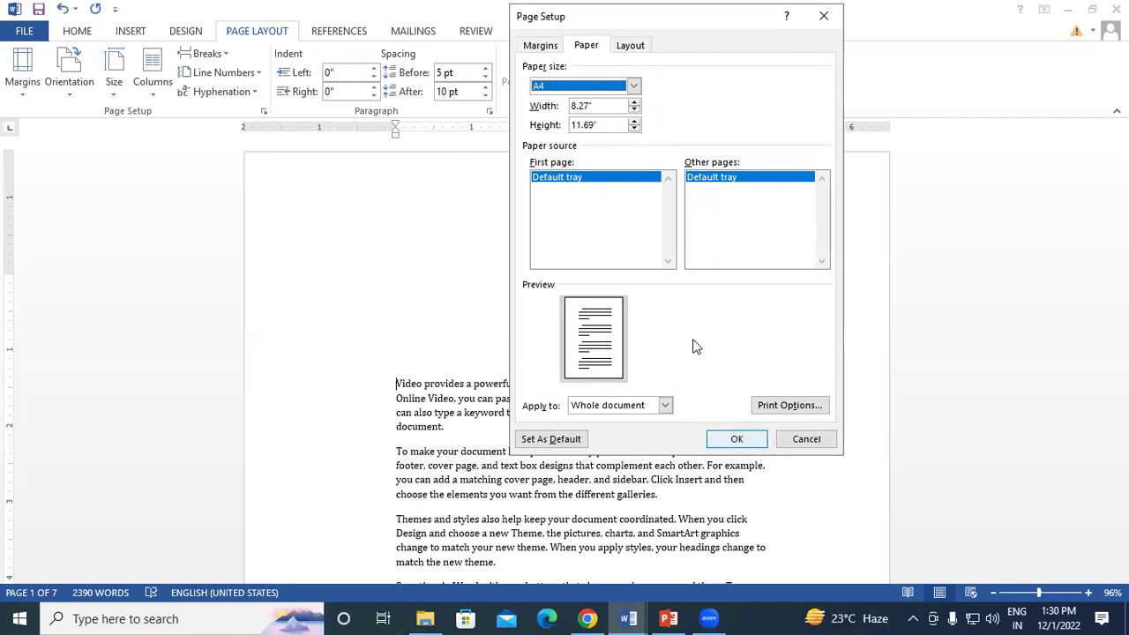
{"action": "left_click", "coordinate": [732, 438]}
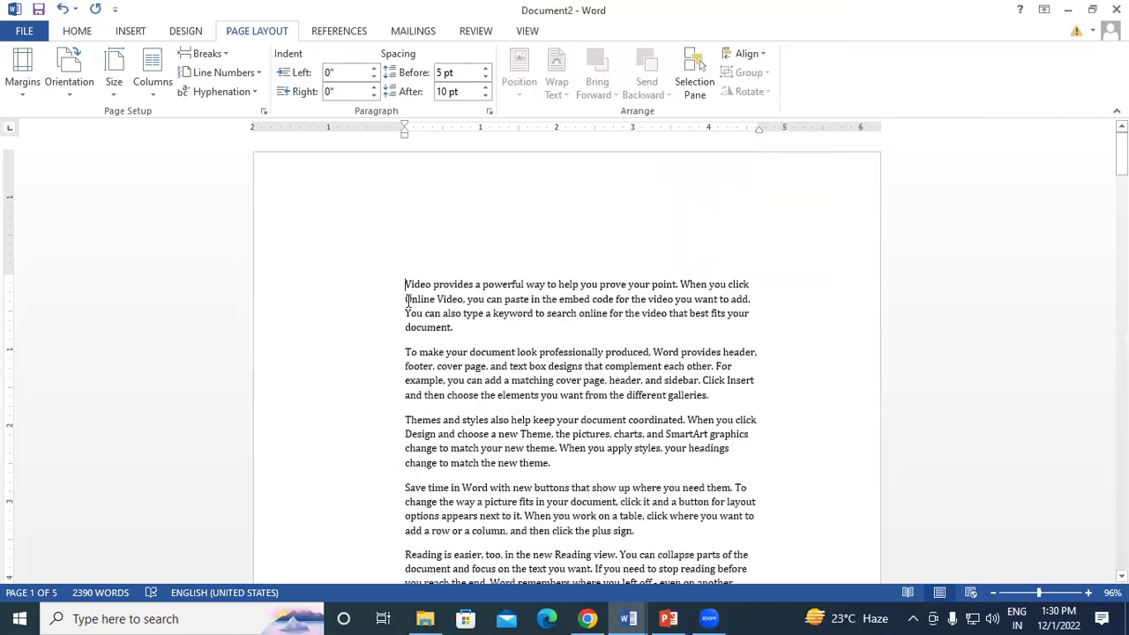
- Apply the Normal margin preset of 1" on every side
{"action": "left_click", "coordinate": [12, 91]}
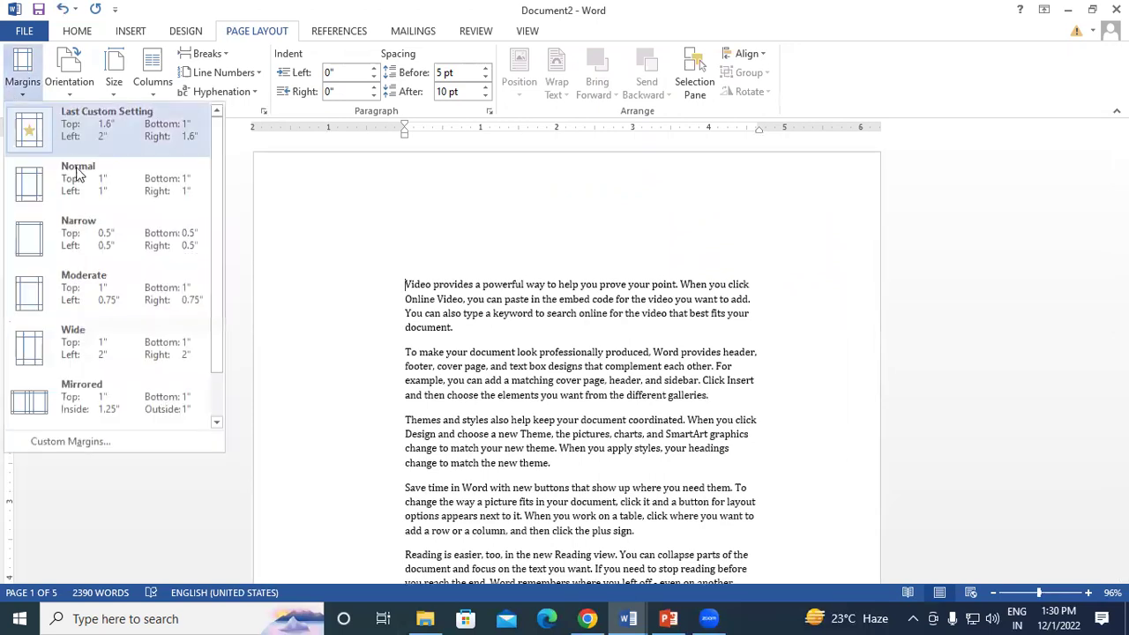
{"action": "left_click", "coordinate": [154, 189]}
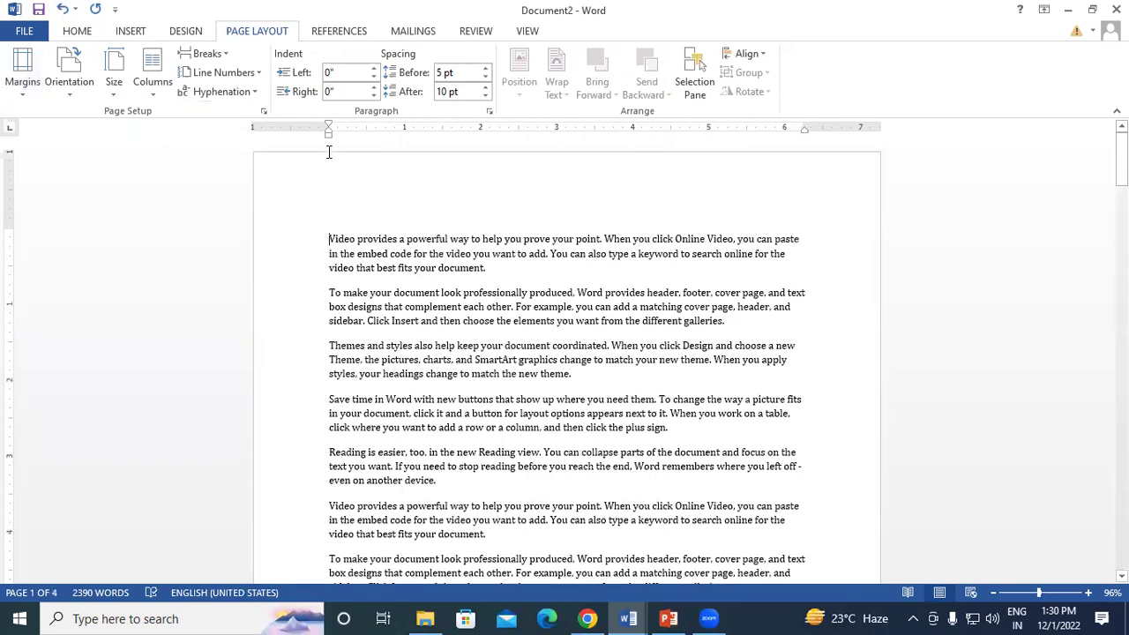
{"action": "left_click", "coordinate": [331, 238]}
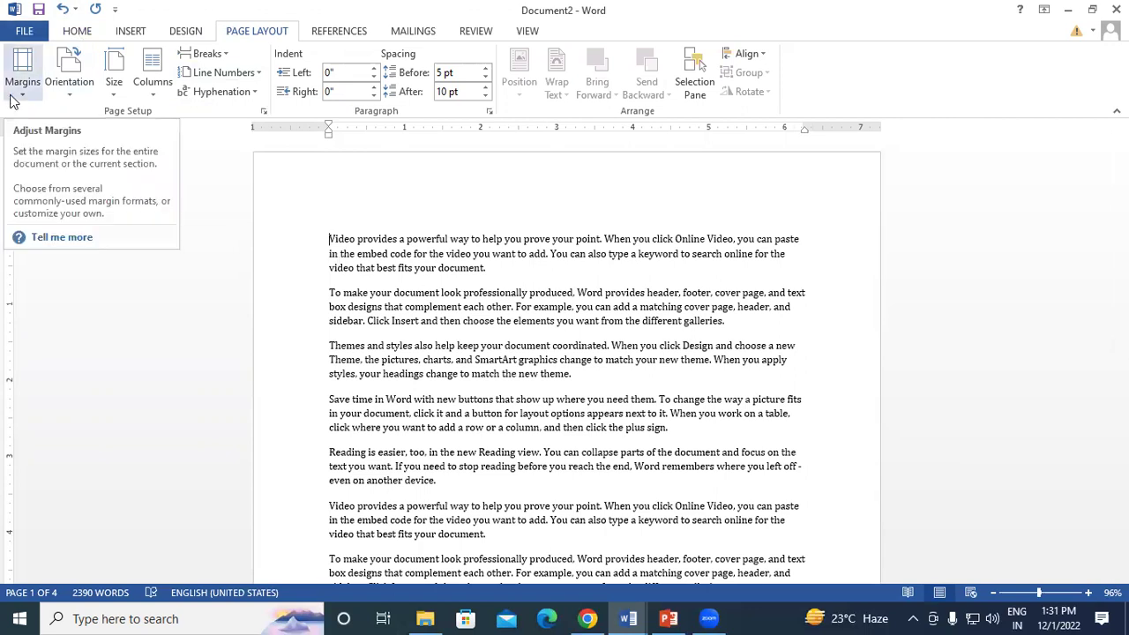
- Switch the pages to landscape orientation
{"action": "left_click", "coordinate": [72, 101]}
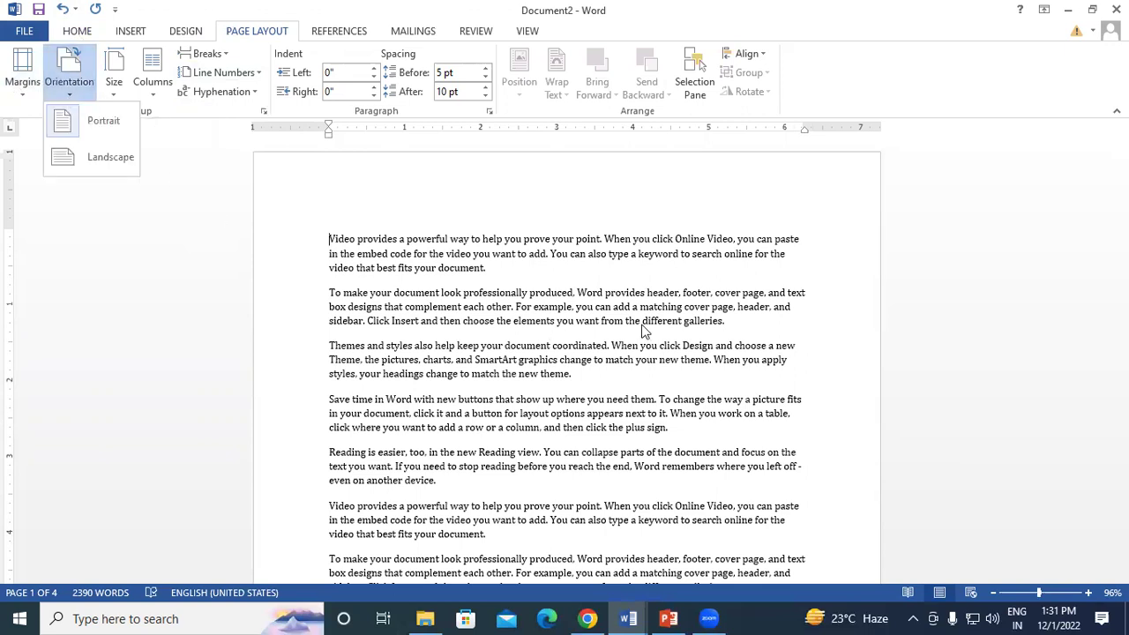
{"action": "left_click", "coordinate": [697, 342]}
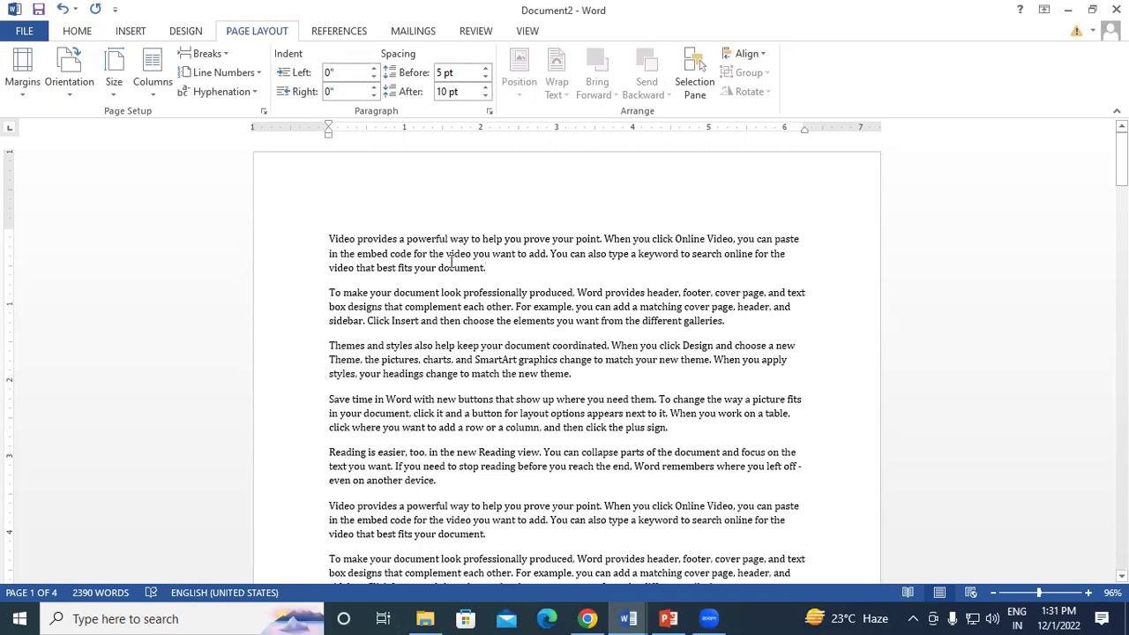
{"action": "left_click", "coordinate": [112, 98]}
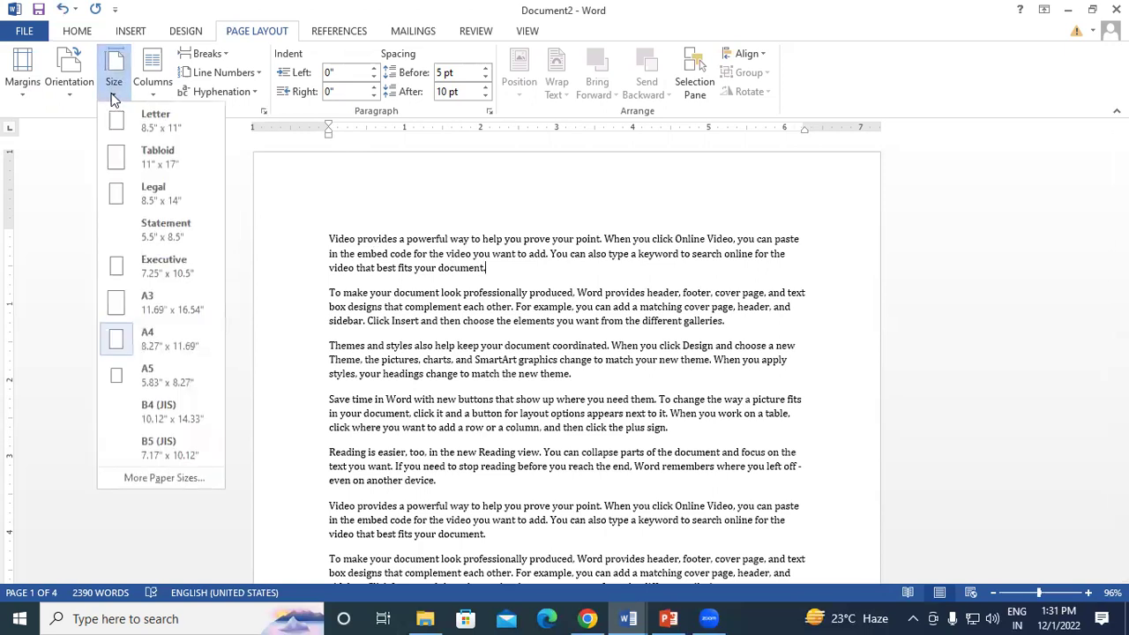
{"action": "left_click", "coordinate": [72, 99]}
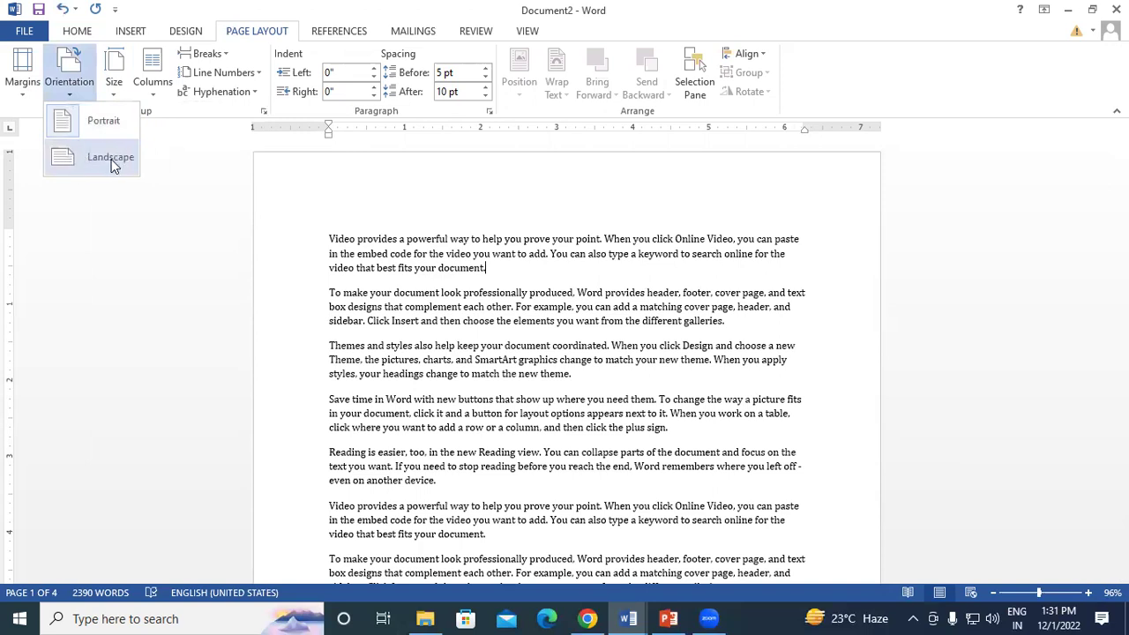
{"action": "left_click", "coordinate": [112, 158]}
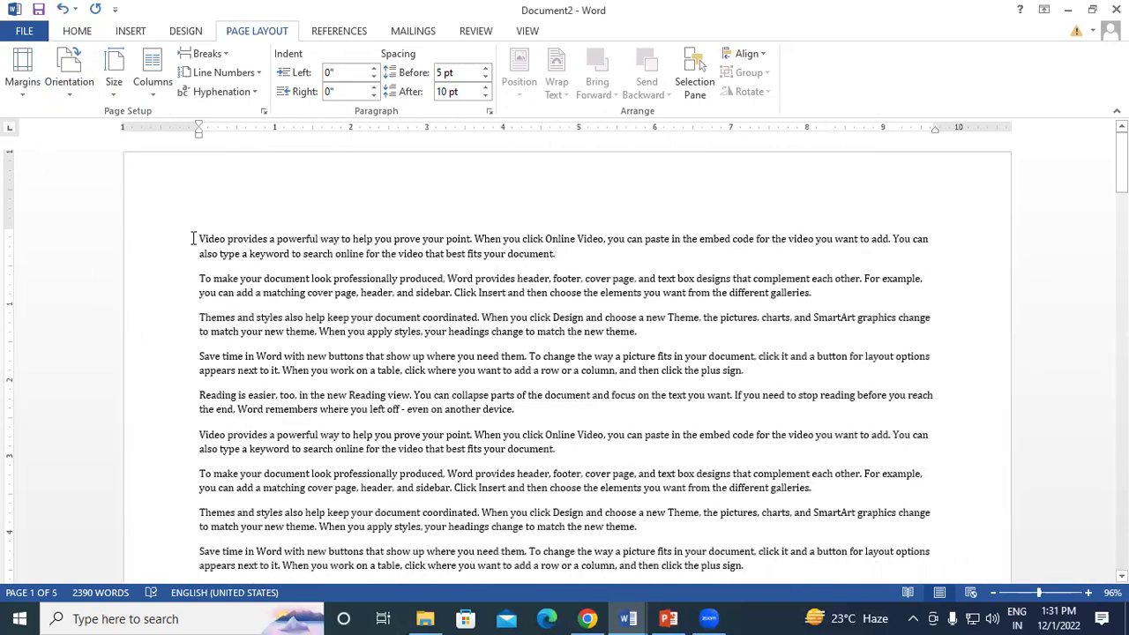
- Return the pages to portrait orientation and show the orientation choices again
{"action": "left_click", "coordinate": [550, 253]}
{"action": "left_click", "coordinate": [71, 88]}
{"action": "left_click", "coordinate": [95, 123]}
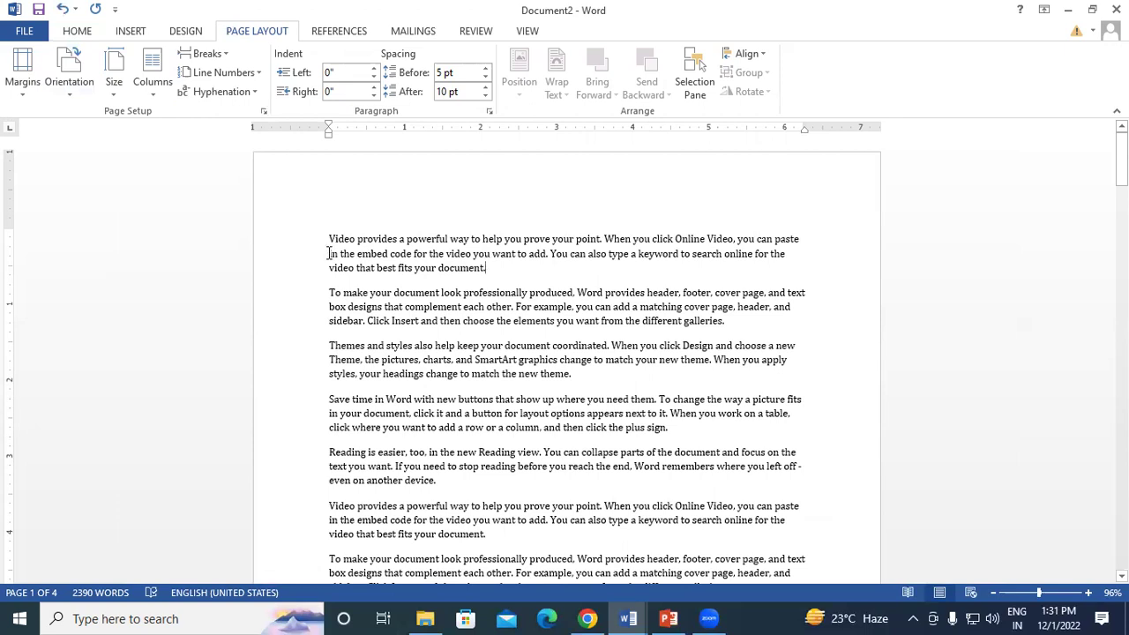
{"action": "left_click", "coordinate": [75, 96]}
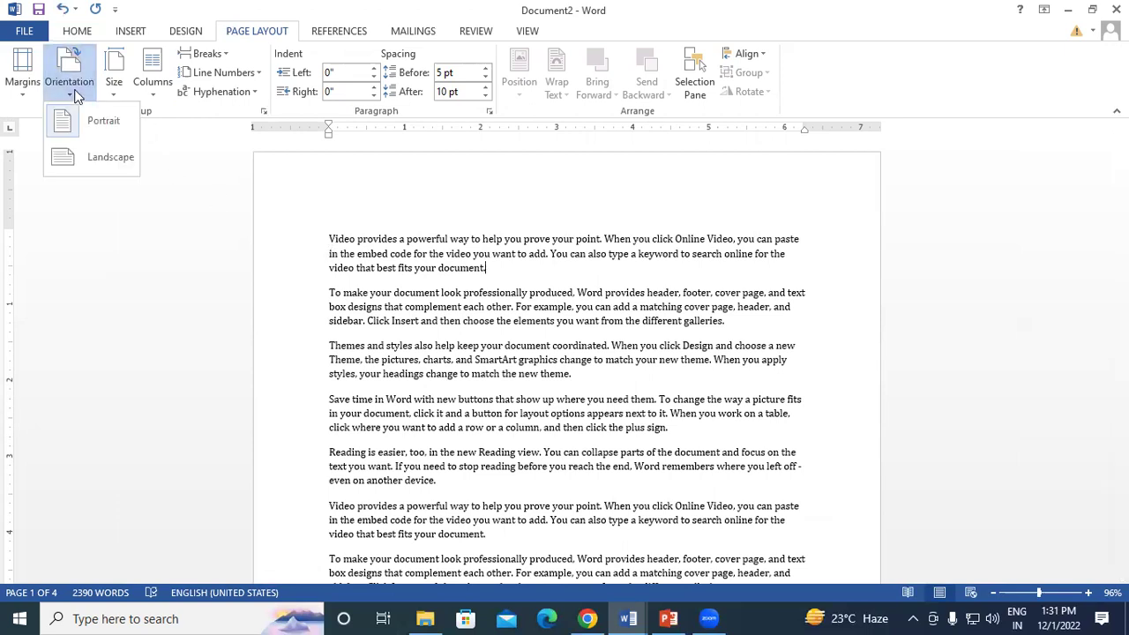
- Switch Document2 to landscape, reflowing the sample text across 5 pages
{"action": "left_click", "coordinate": [109, 160]}
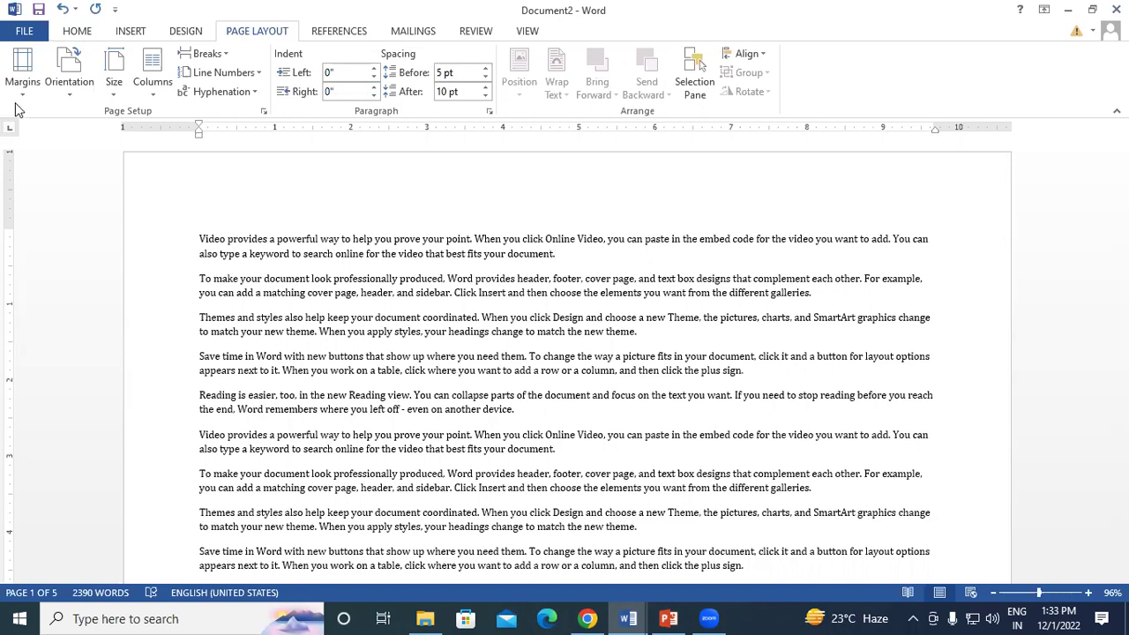
{"action": "left_click", "coordinate": [68, 87]}
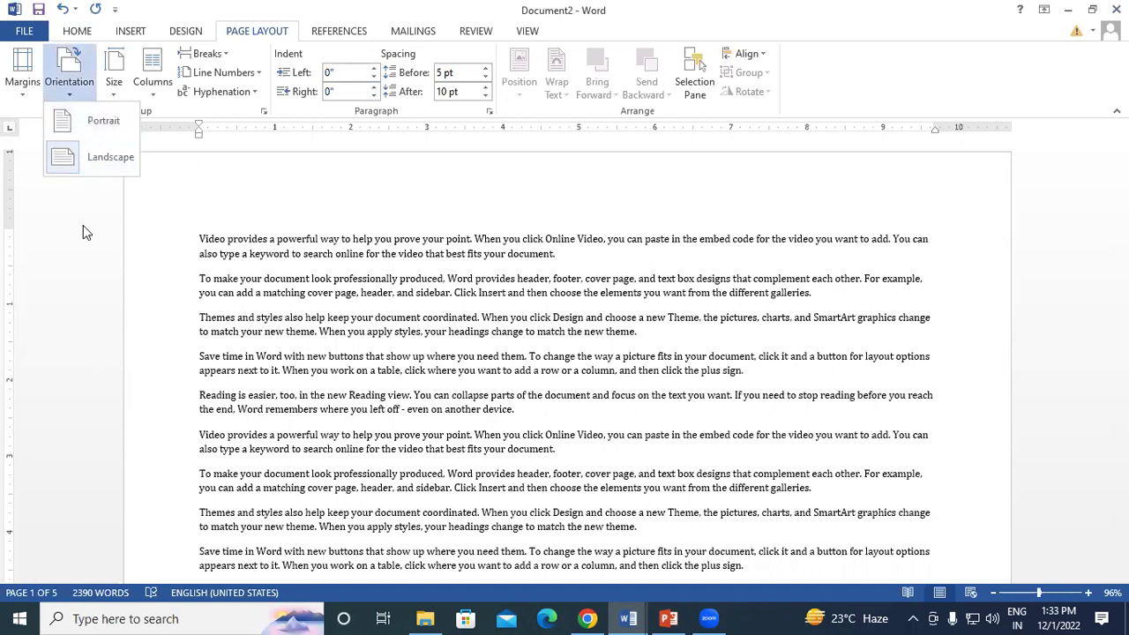
{"action": "left_click", "coordinate": [95, 124]}
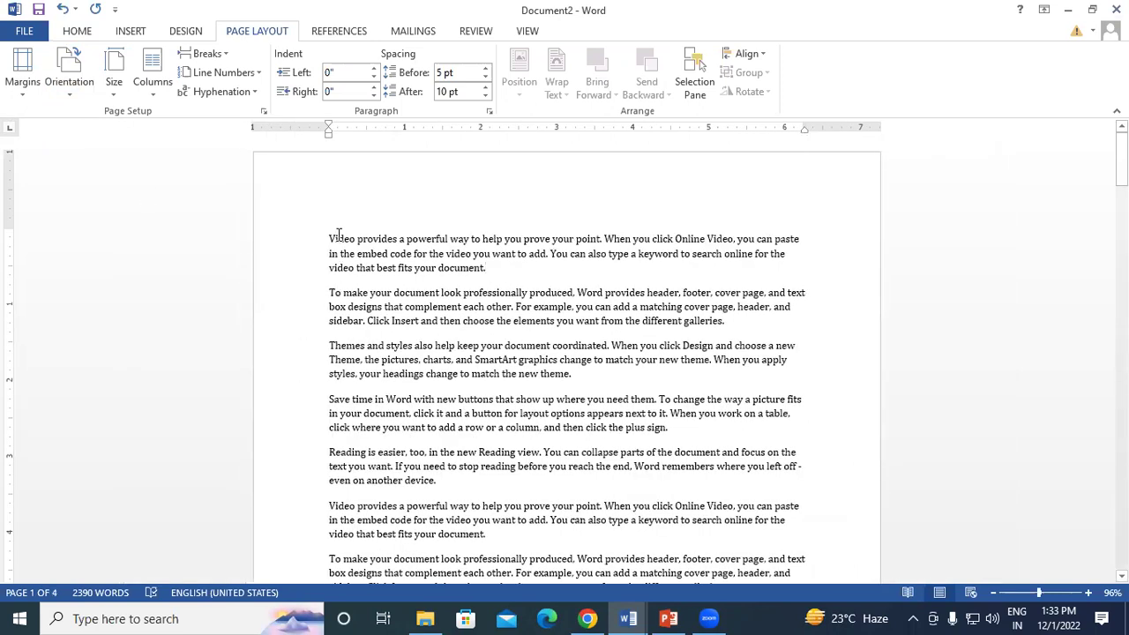
{"action": "left_click", "coordinate": [69, 72]}
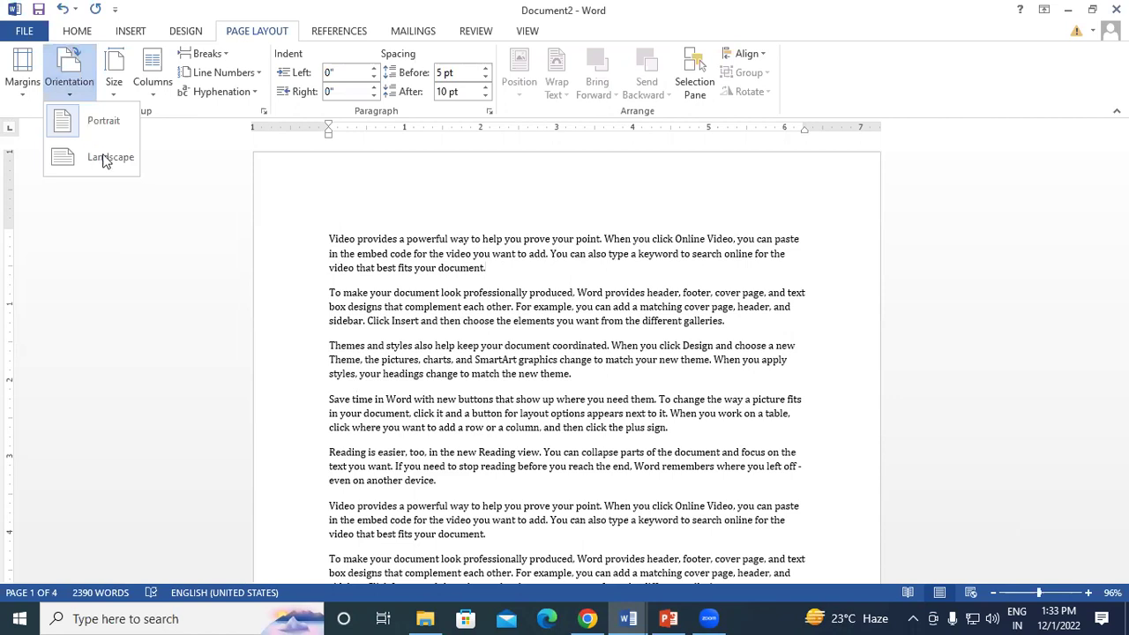
{"action": "key", "text": "Return"}
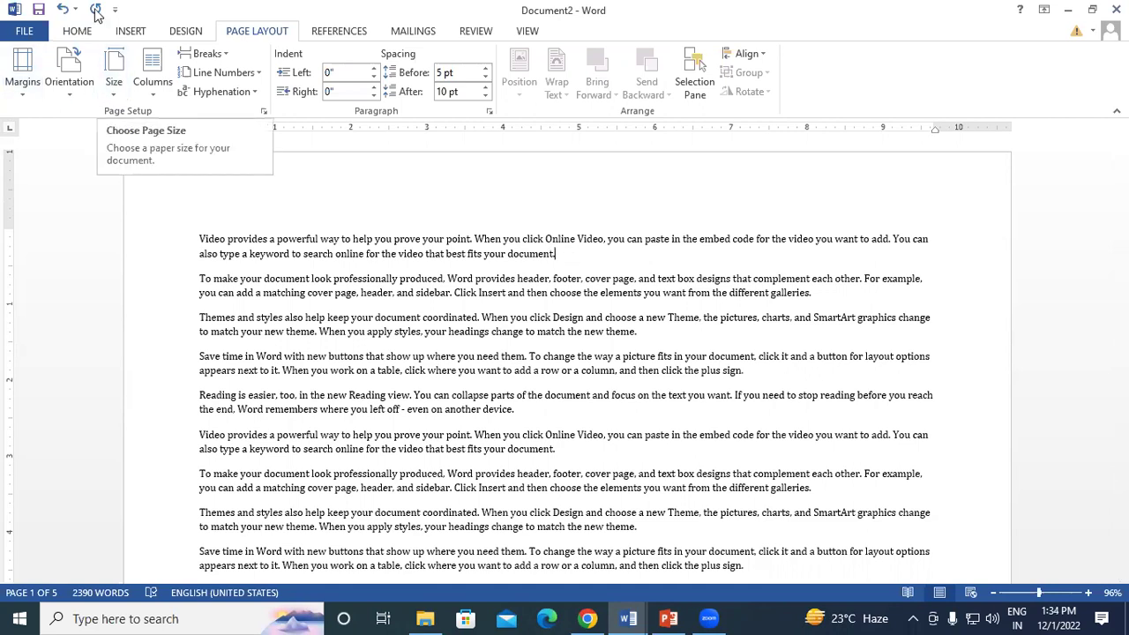
- Open the Size dropdown on Page Layout to view the paper sizes
{"action": "left_click", "coordinate": [114, 92]}
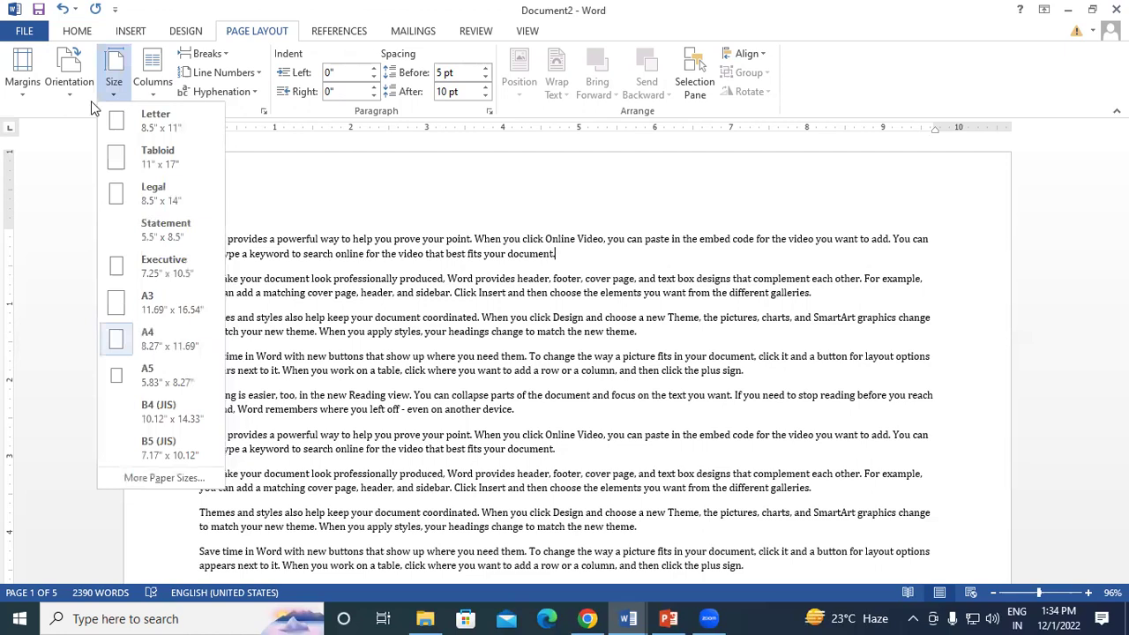
{"action": "left_click", "coordinate": [91, 100]}
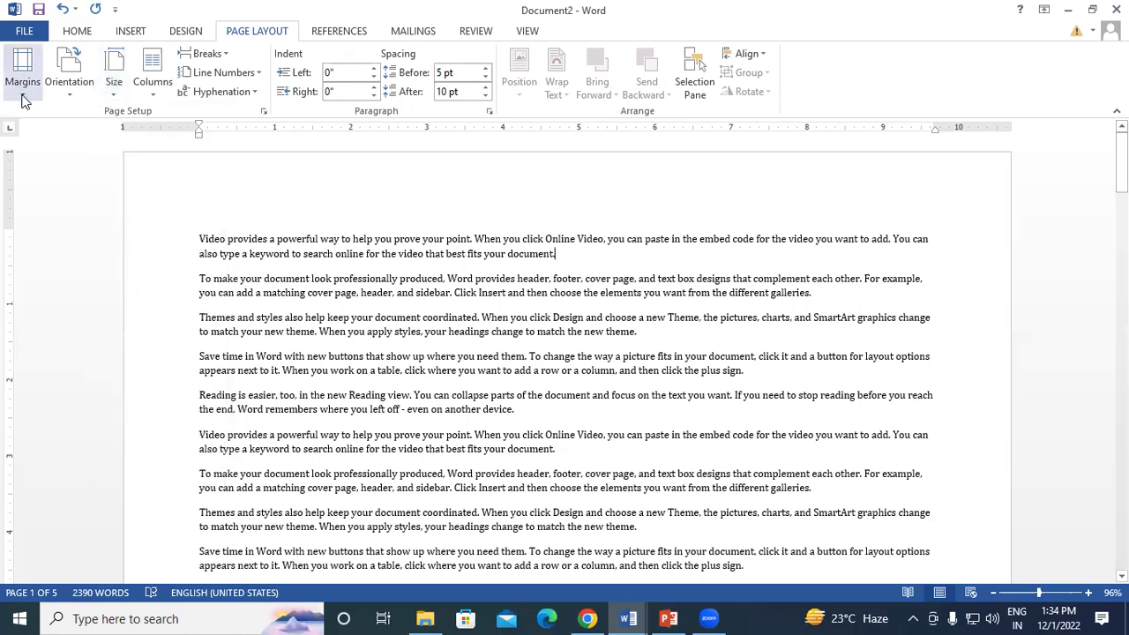
{"action": "left_click", "coordinate": [113, 84]}
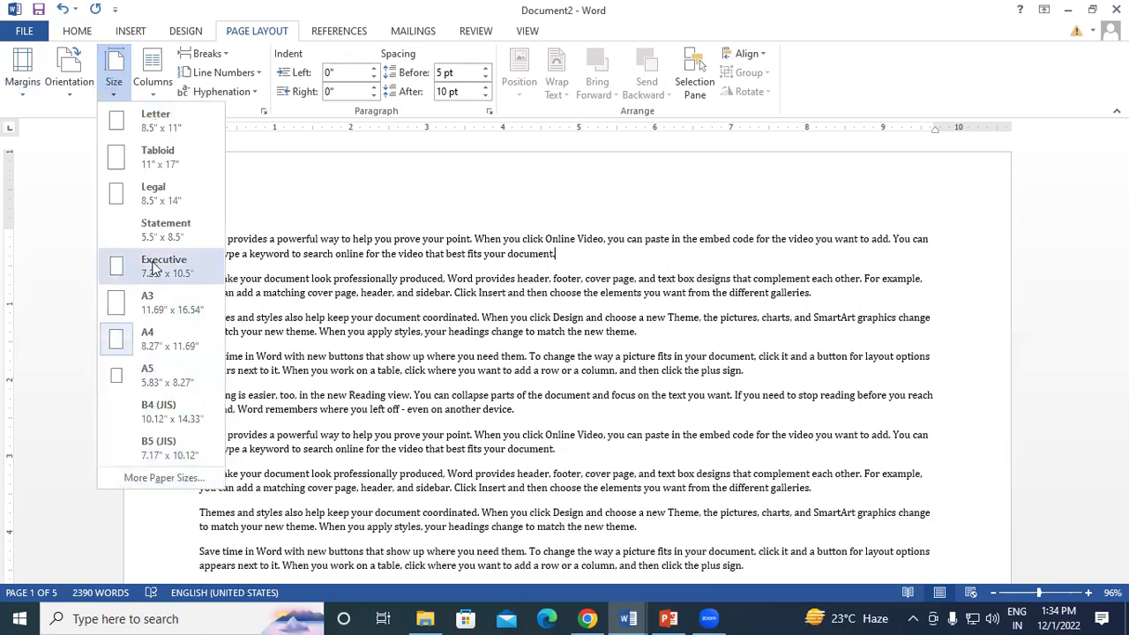
- Choose Letter (8.5" x 11") as the paper size, keeping landscape
{"action": "left_click", "coordinate": [161, 123]}
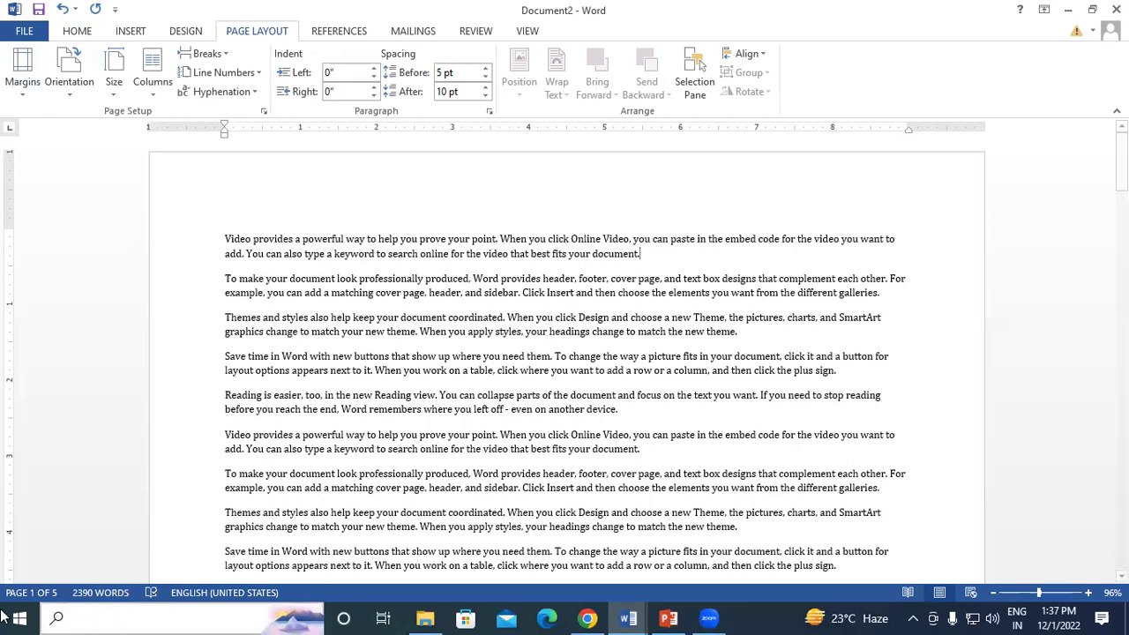
- Try two-, three- and one-column layouts, ending back at a single column
{"action": "left_click", "coordinate": [146, 97]}
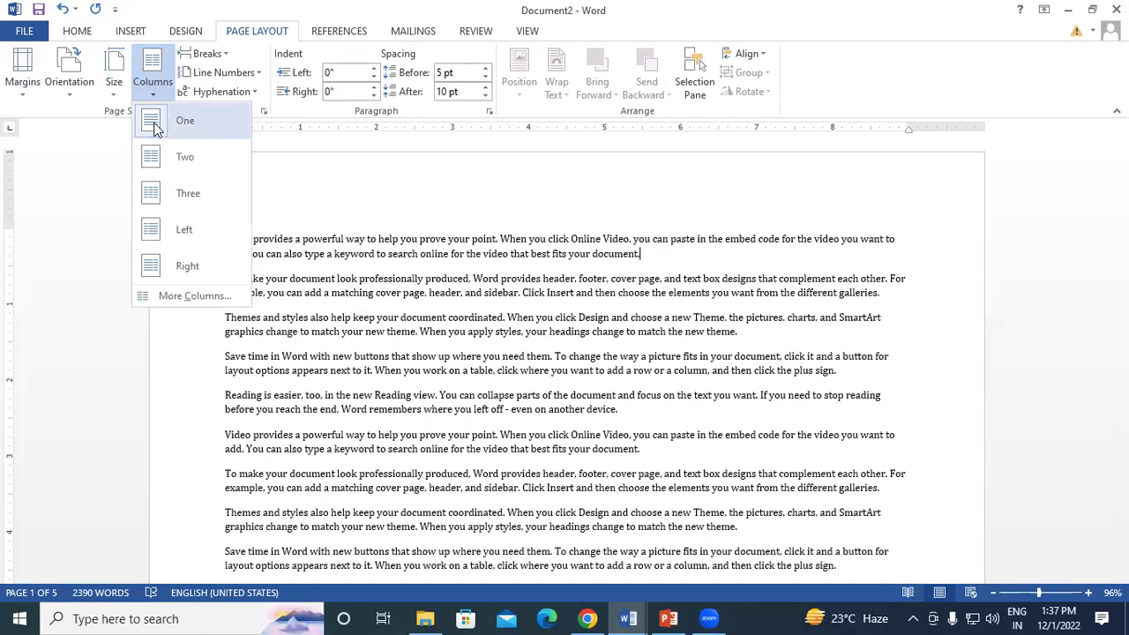
{"action": "left_click", "coordinate": [181, 159]}
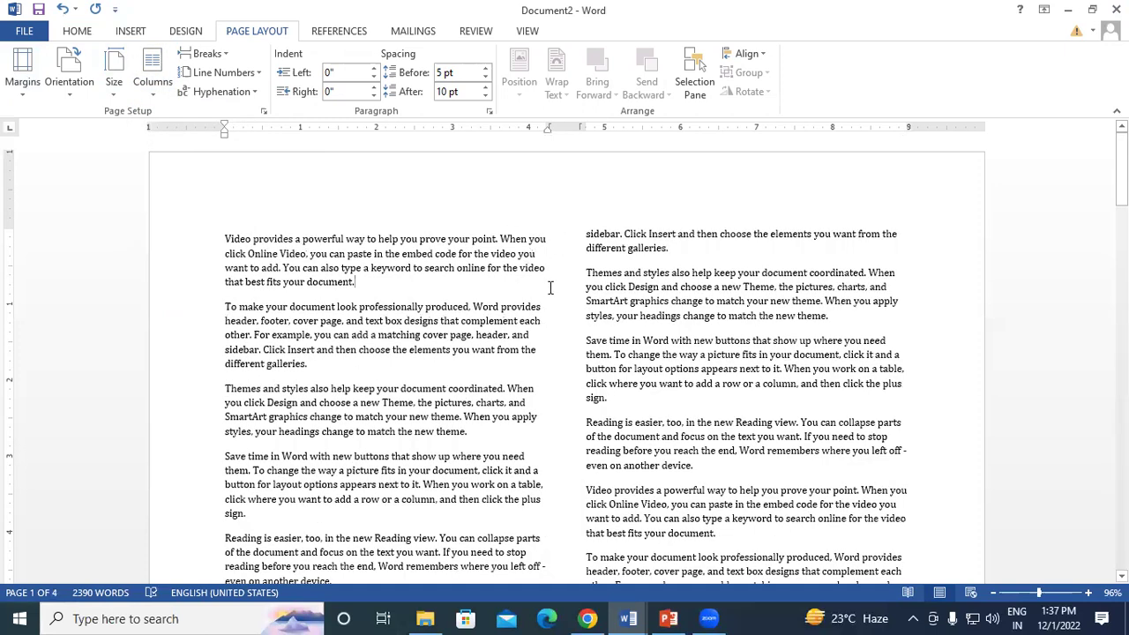
{"action": "left_click", "coordinate": [156, 93]}
{"action": "left_click", "coordinate": [202, 206]}
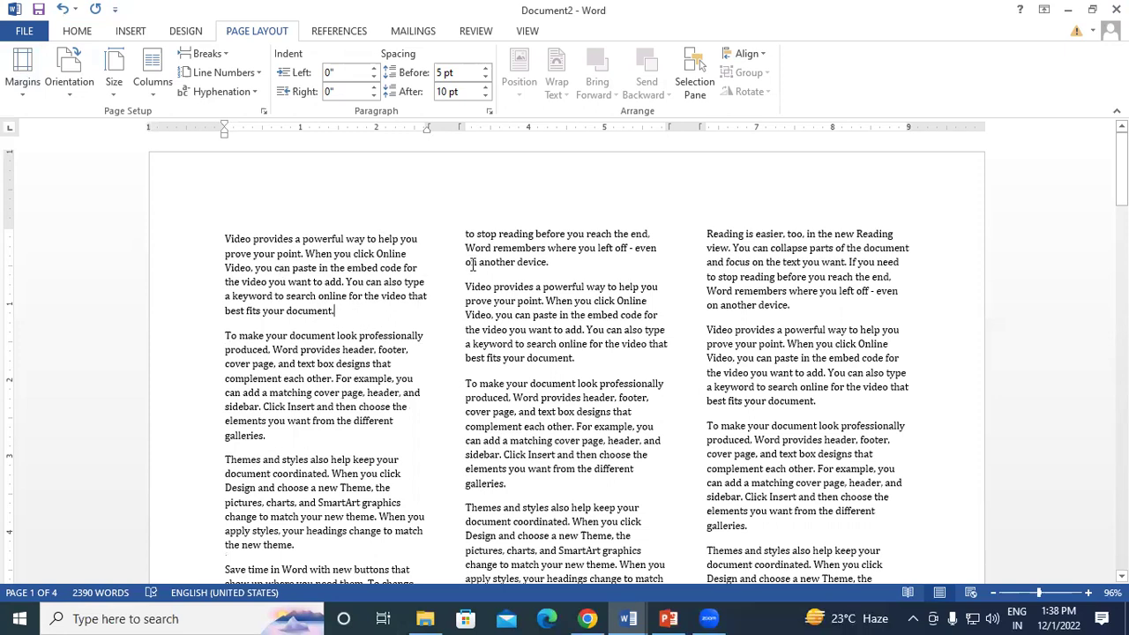
{"action": "left_click", "coordinate": [147, 98]}
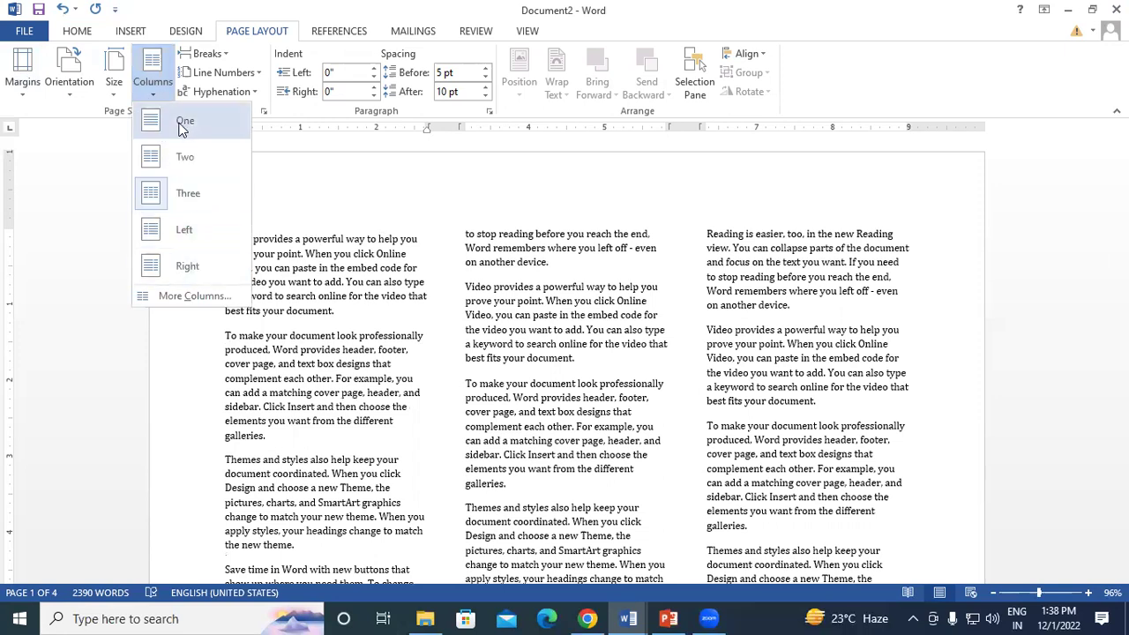
{"action": "left_click", "coordinate": [180, 124]}
{"action": "left_click", "coordinate": [152, 76]}
{"action": "left_click", "coordinate": [185, 161]}
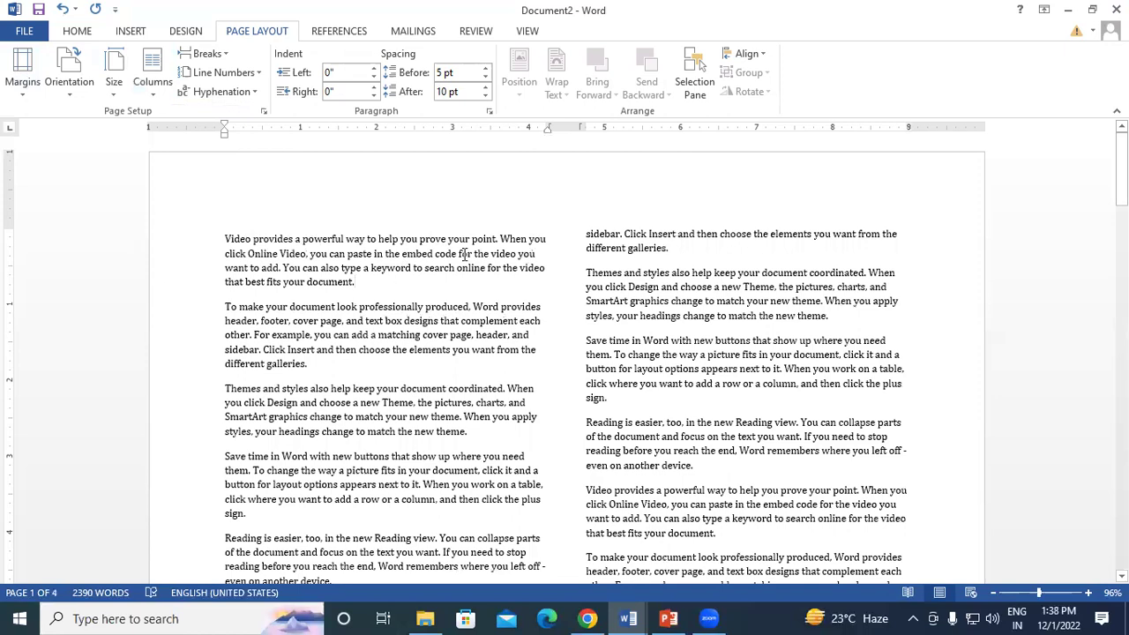
{"action": "left_click", "coordinate": [153, 71]}
{"action": "left_click", "coordinate": [174, 146]}
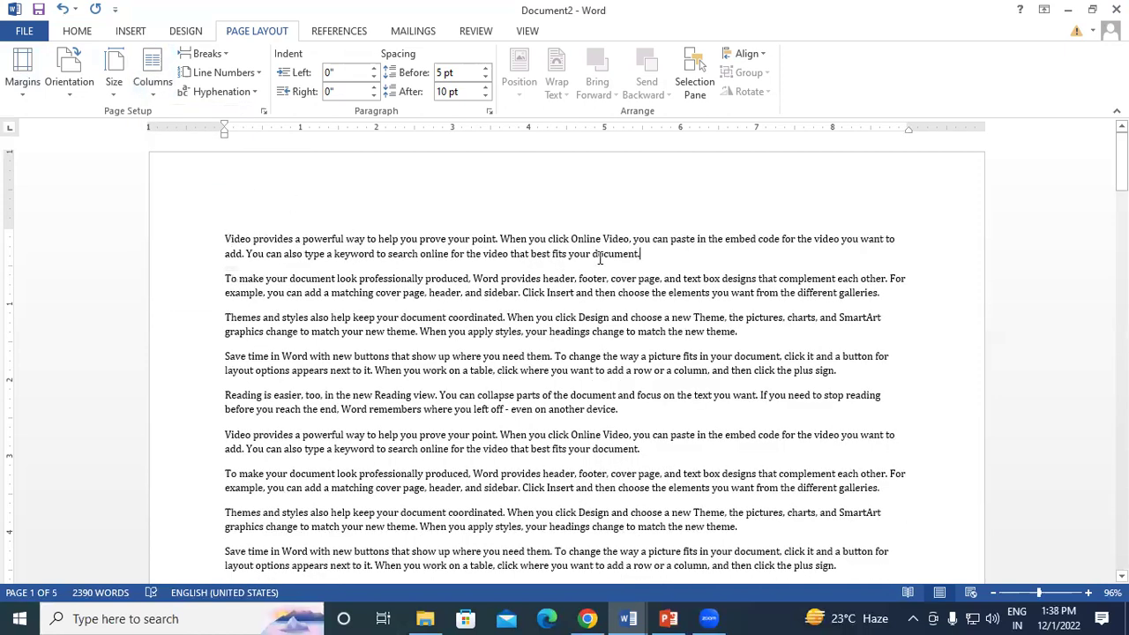
- Lay the text out in two columns and select lines in each column to check the flow
{"action": "left_click", "coordinate": [644, 254]}
{"action": "left_click", "coordinate": [138, 97]}
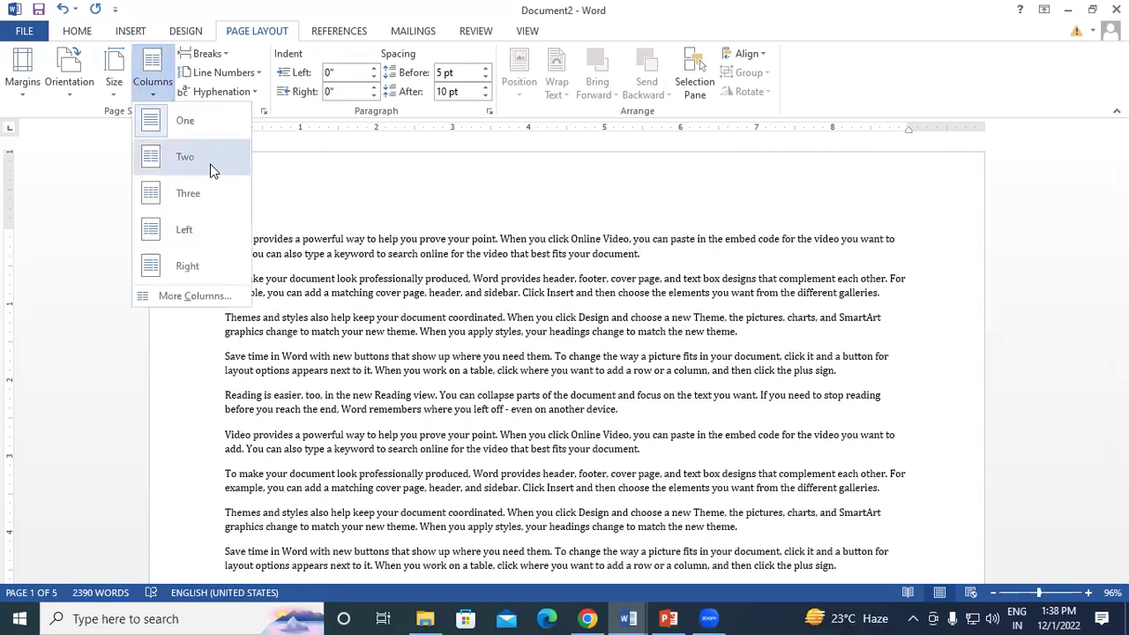
{"action": "left_click", "coordinate": [210, 163]}
{"action": "left_click_drag", "start_coordinate": [225, 238], "coordinate": [362, 268]}
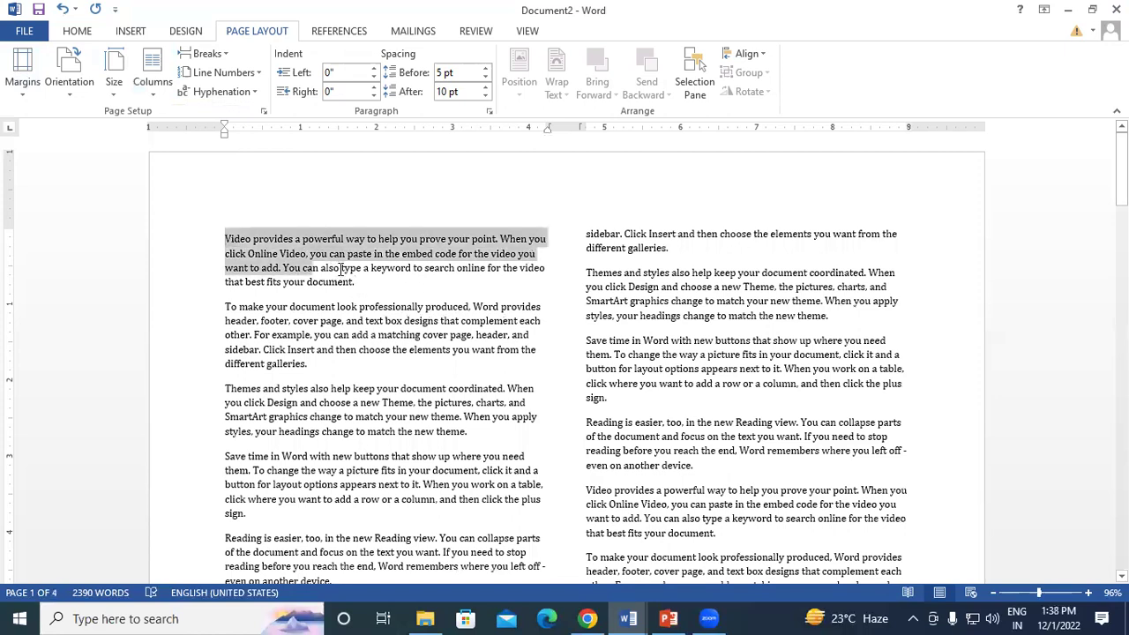
{"action": "mouse_move", "coordinate": [228, 307]}
{"action": "left_mouse_down"}
{"action": "mouse_move", "coordinate": [226, 393]}
{"action": "mouse_move", "coordinate": [397, 431]}
{"action": "left_mouse_up"}
{"action": "scroll", "coordinate": [257, 457], "scroll_direction": "down", "scroll_amount": 5}
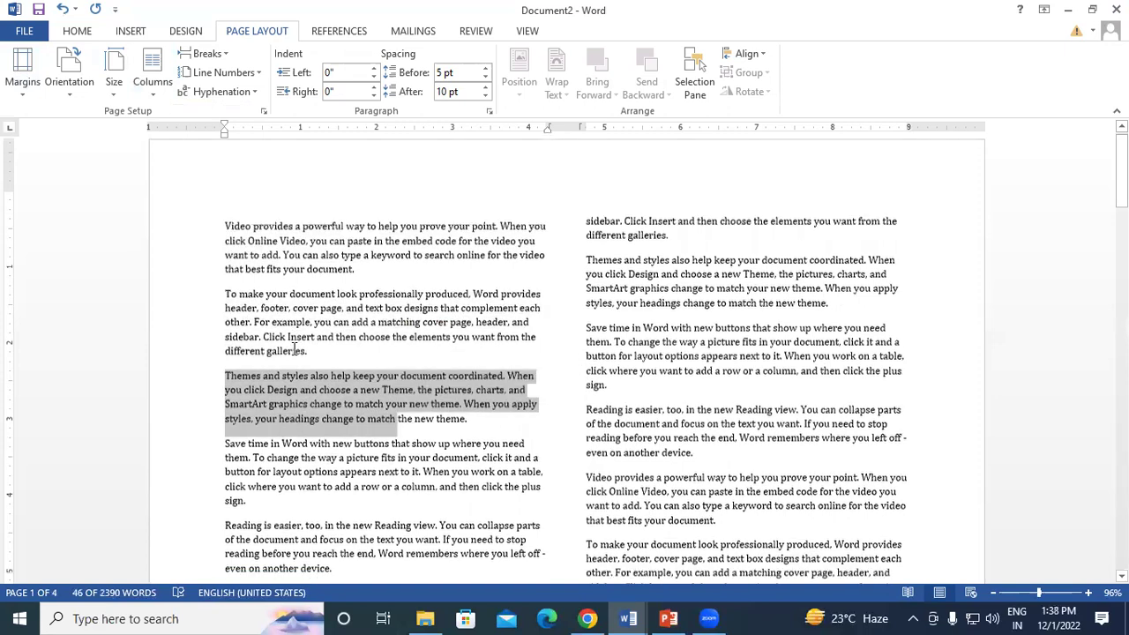
{"action": "scroll", "coordinate": [605, 391], "scroll_direction": "up", "scroll_amount": 5}
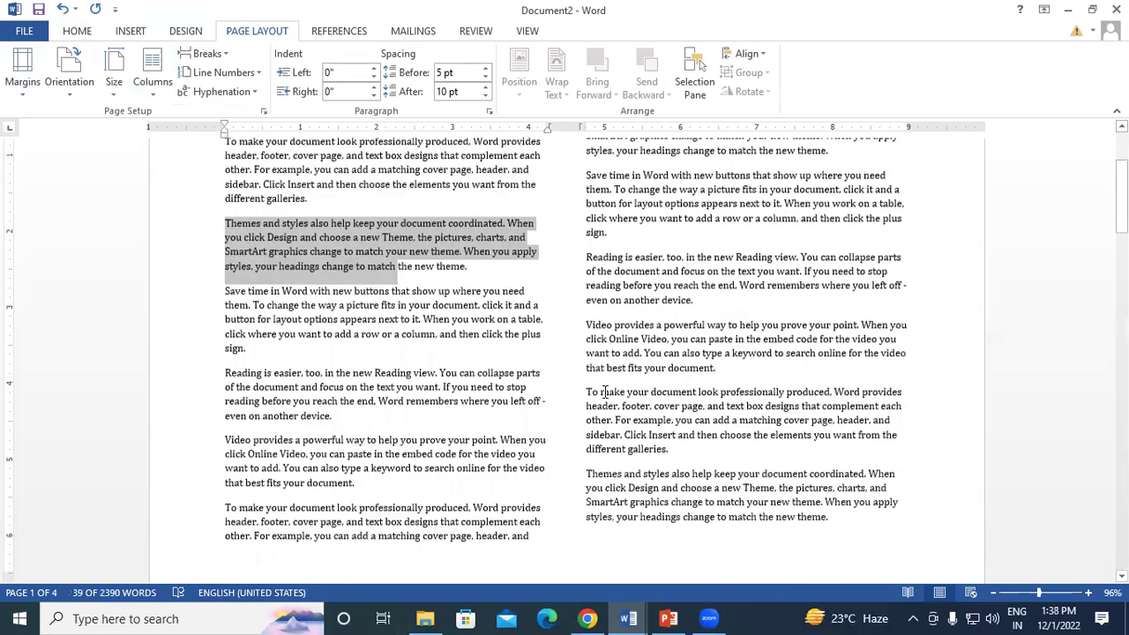
{"action": "left_click_drag", "start_coordinate": [586, 234], "coordinate": [677, 250]}
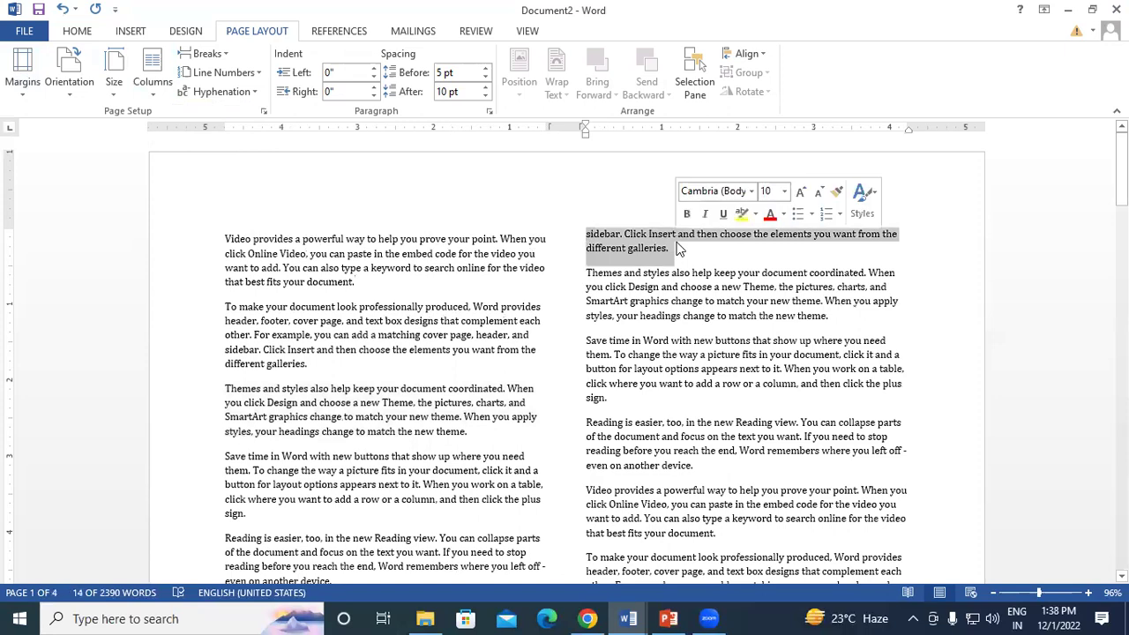
{"action": "left_click", "coordinate": [677, 248]}
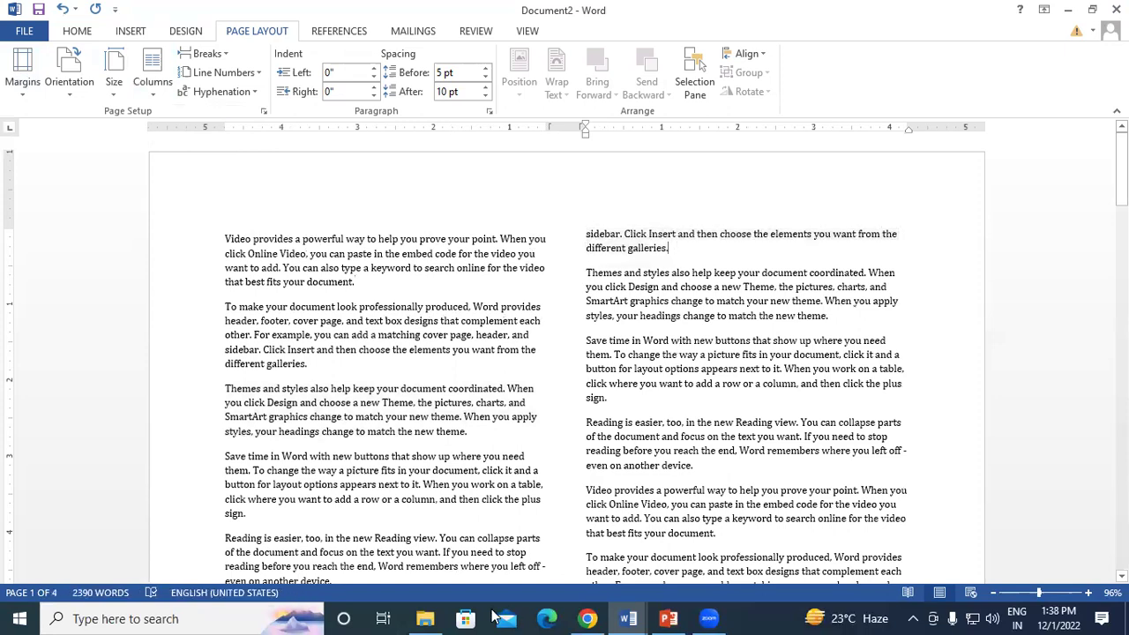
- Place the insertion point in the first paragraph and show the column layout choices
{"action": "left_click", "coordinate": [494, 616]}
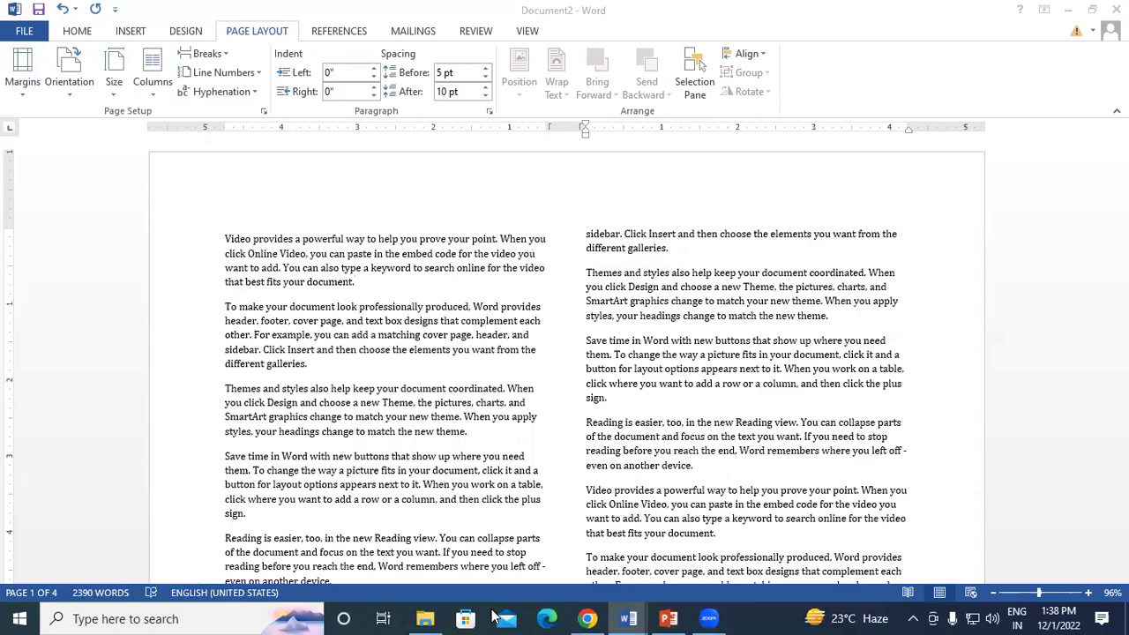
{"action": "left_click", "coordinate": [356, 283]}
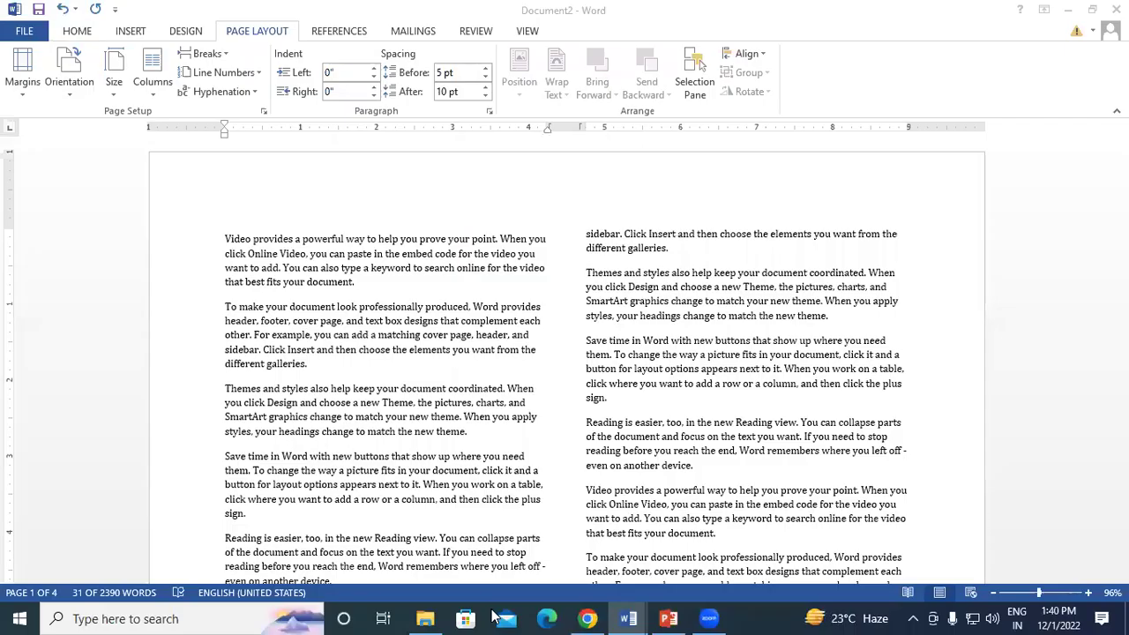
{"action": "left_click", "coordinate": [359, 284]}
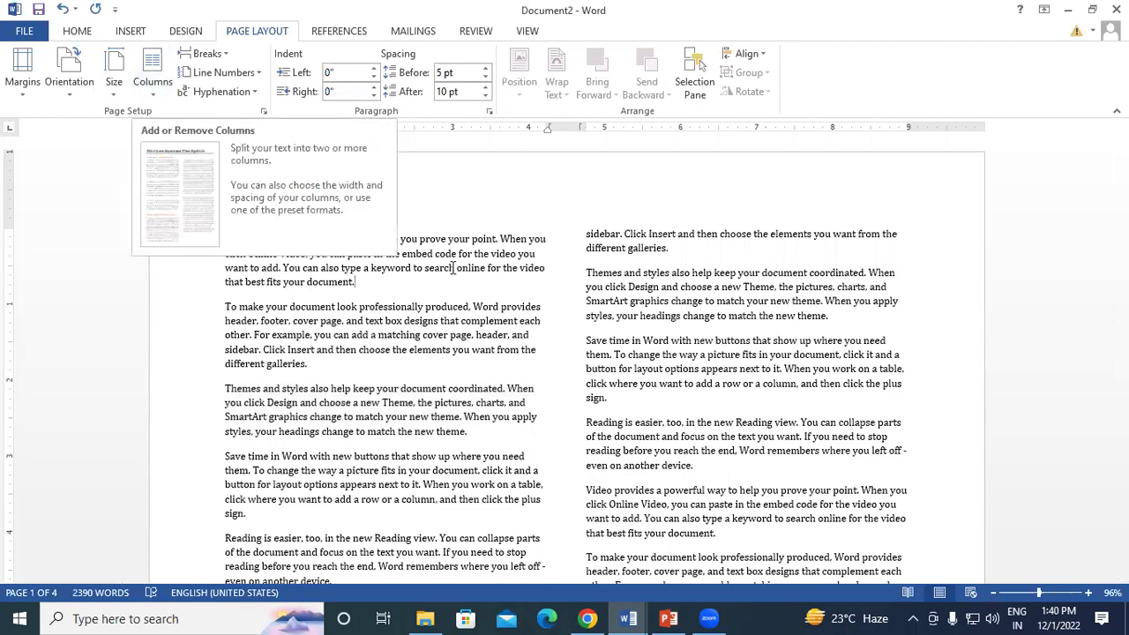
{"action": "left_click", "coordinate": [154, 91]}
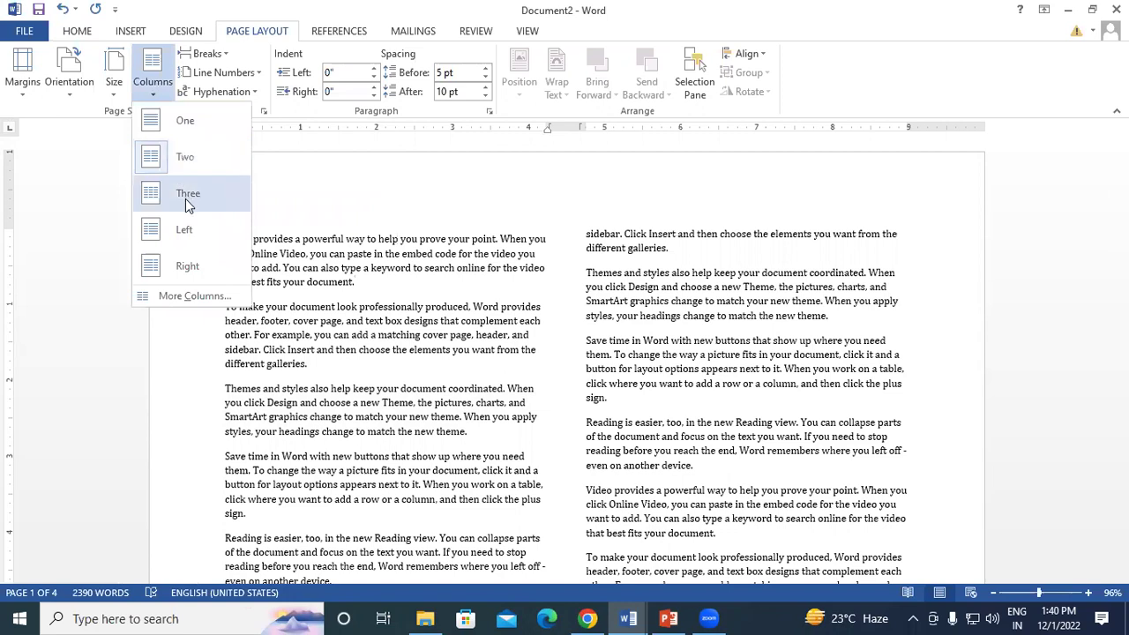
- Reflow Document2's sample text into four equal 1.88-inch columns with 0.5-inch spacing
{"action": "left_click", "coordinate": [202, 296]}
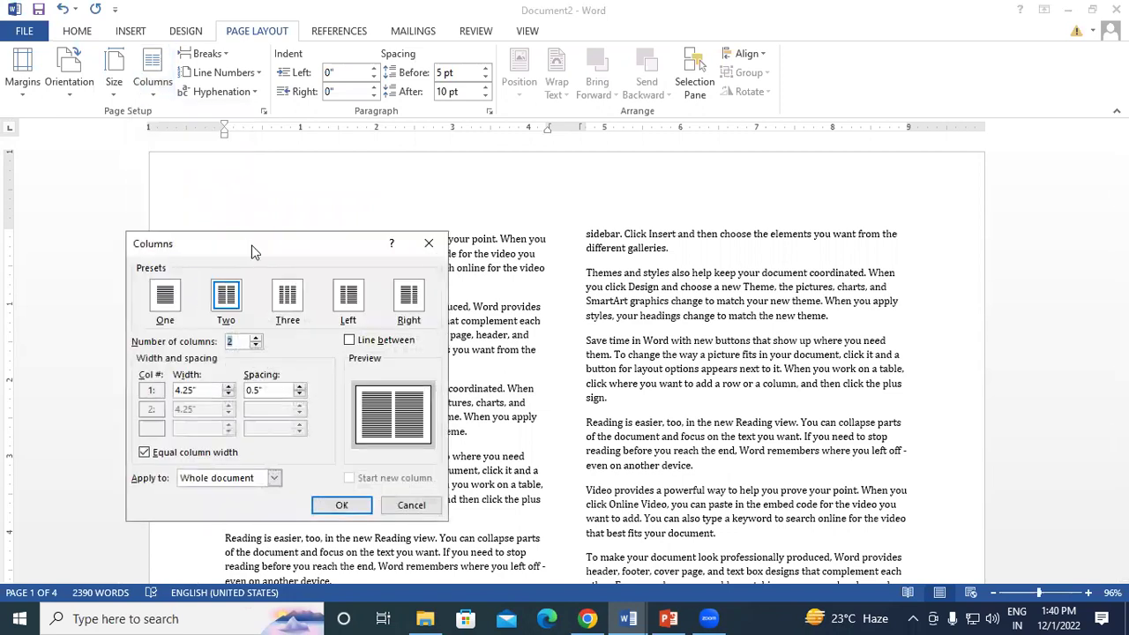
{"action": "left_click_drag", "start_coordinate": [262, 245], "coordinate": [545, 139]}
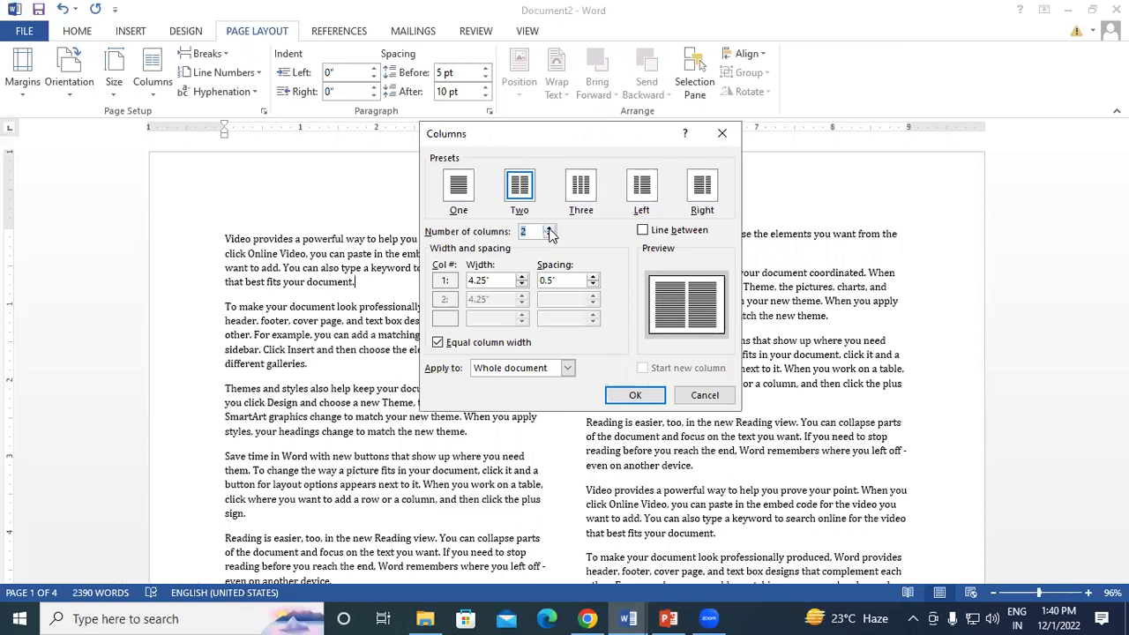
{"action": "left_click", "coordinate": [549, 228]}
{"action": "left_click", "coordinate": [548, 227]}
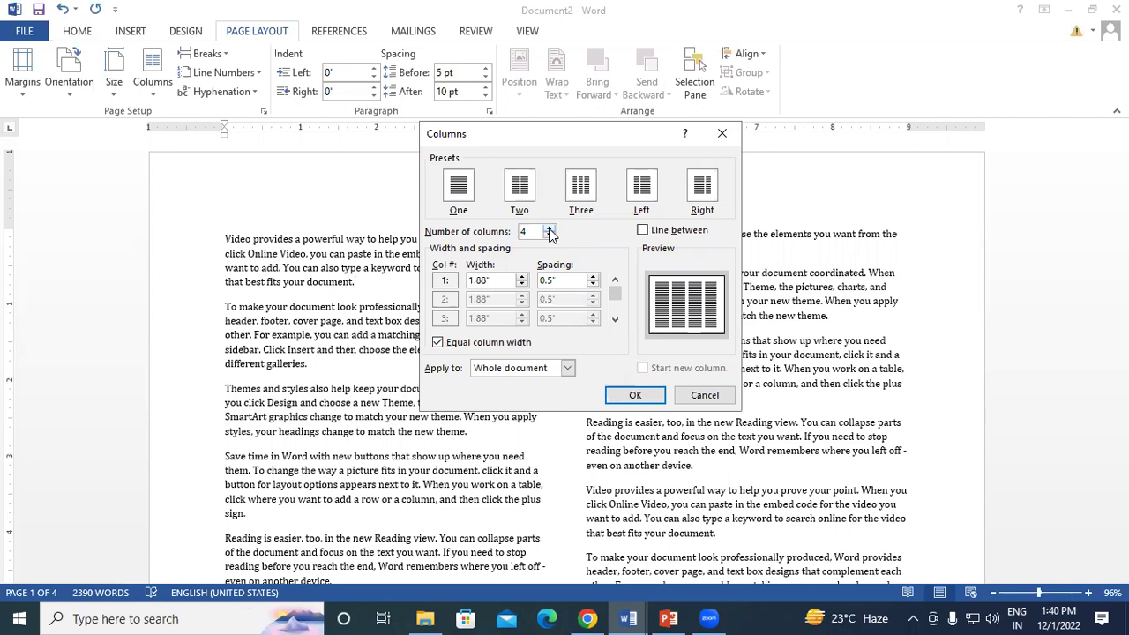
{"action": "left_click", "coordinate": [637, 396]}
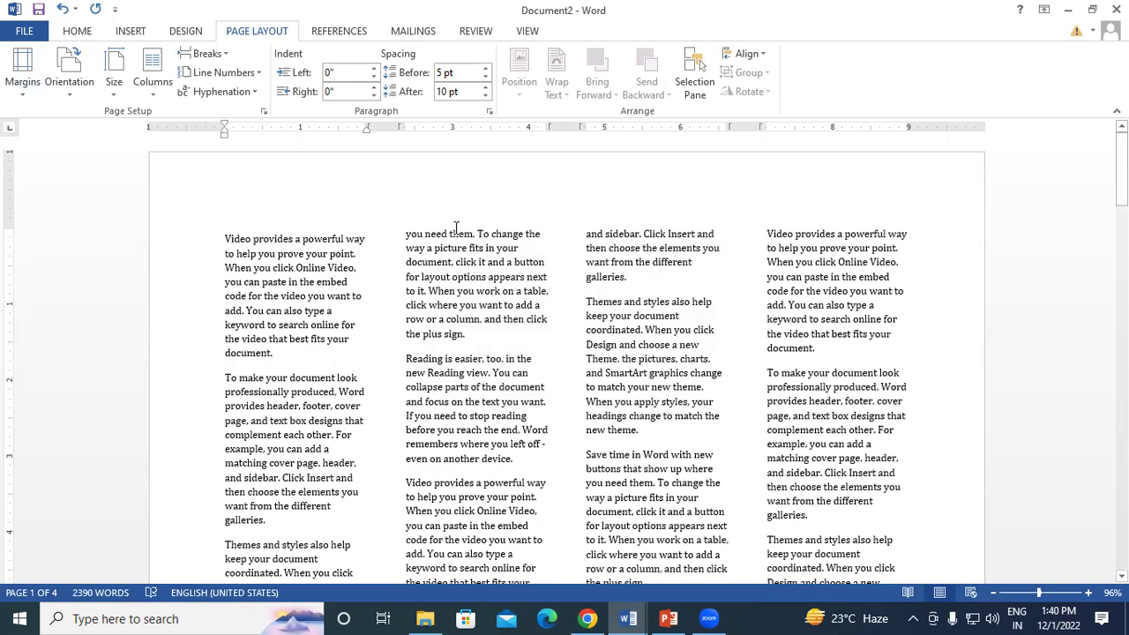
- Start a new blank document with the question 'CPU STAND FOR?' and the answer 'CENTRAL PROCESSING UNIT'
{"action": "key", "text": "ctrl+n"}
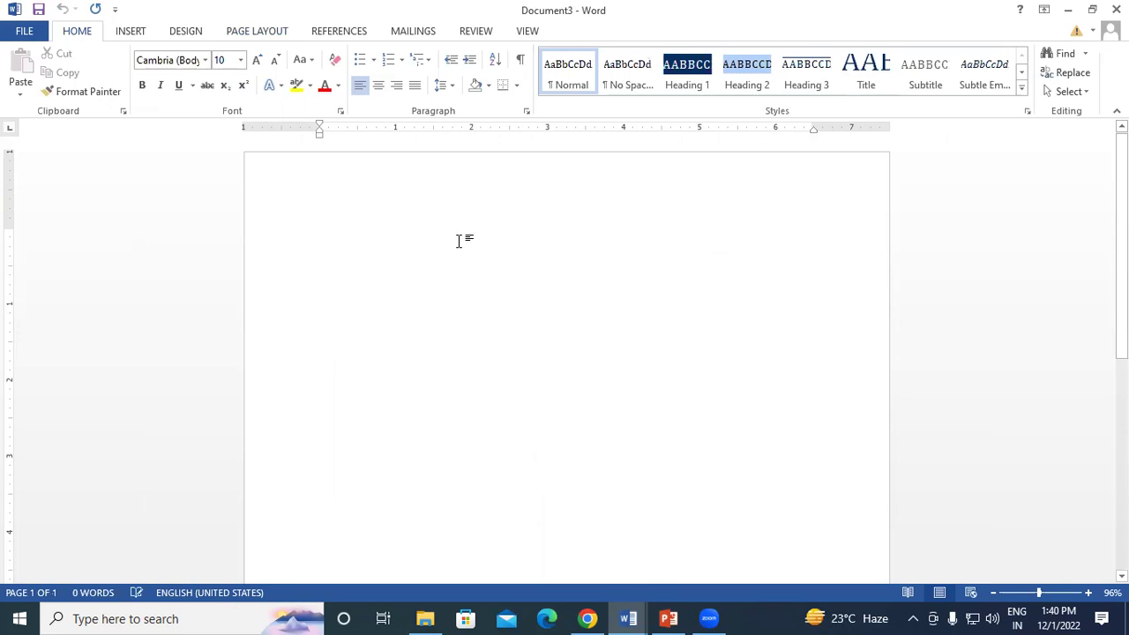
{"action": "type", "text": "CPU STAND FOR?"}
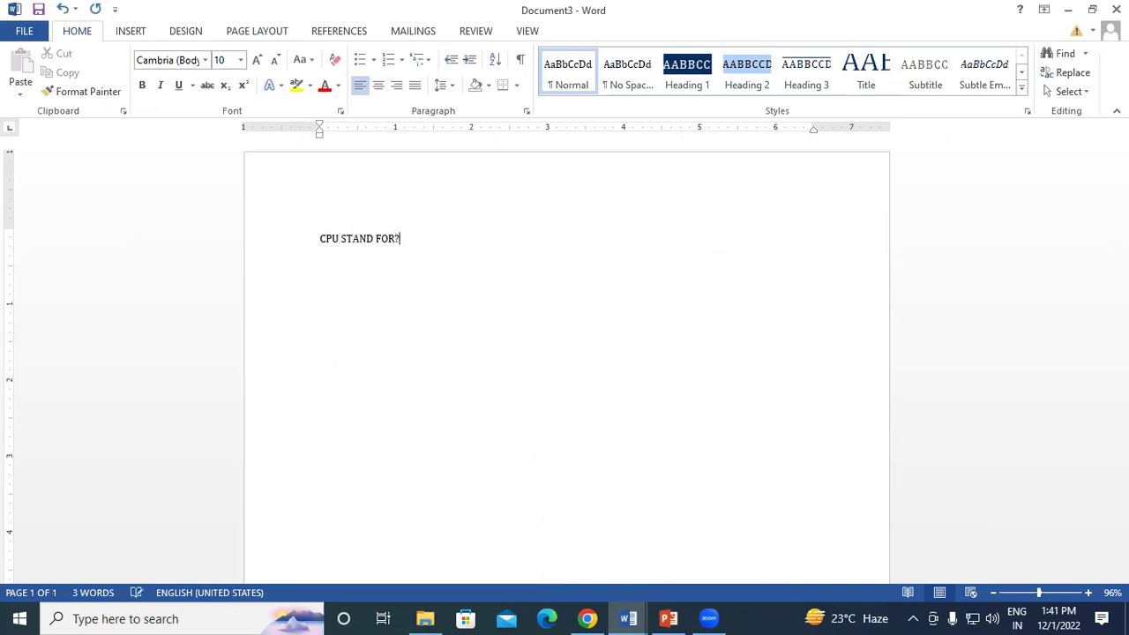
{"action": "type", "text": "en"}
{"action": "key", "text": "BackSpace"}
{"action": "key", "text": "BackSpace"}
{"action": "type", "text": "NT"}
{"action": "type", "text": "RAL PROCESSING UNIT"}
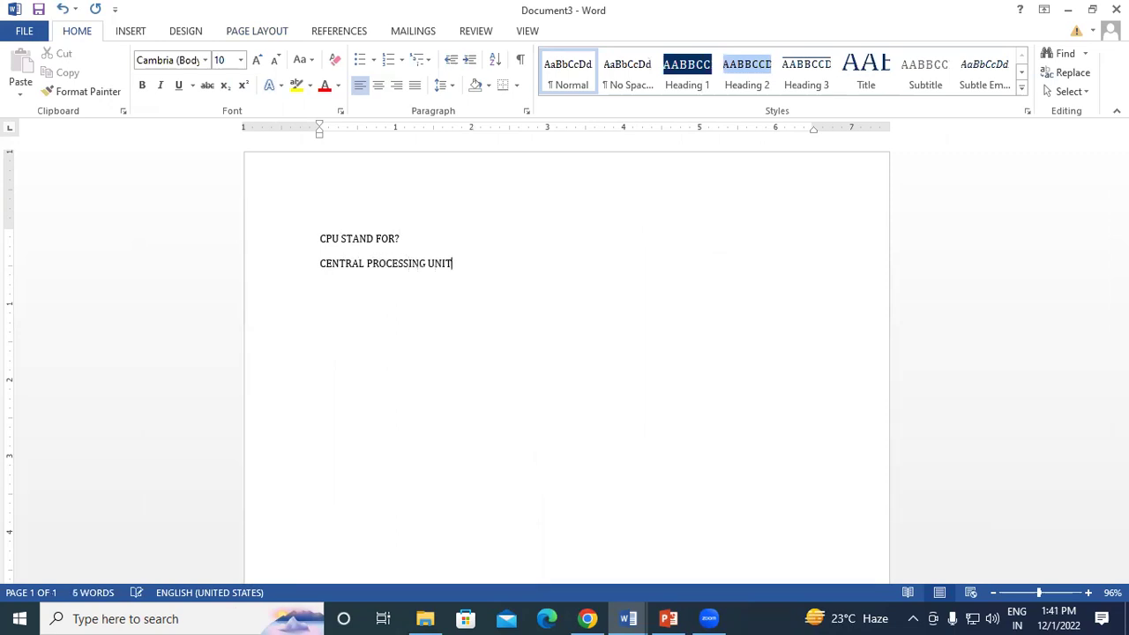
- Duplicate the answer line so four 'CENTRAL PROCESSING UNIT' lines follow the question
{"action": "left_click", "coordinate": [319, 265]}
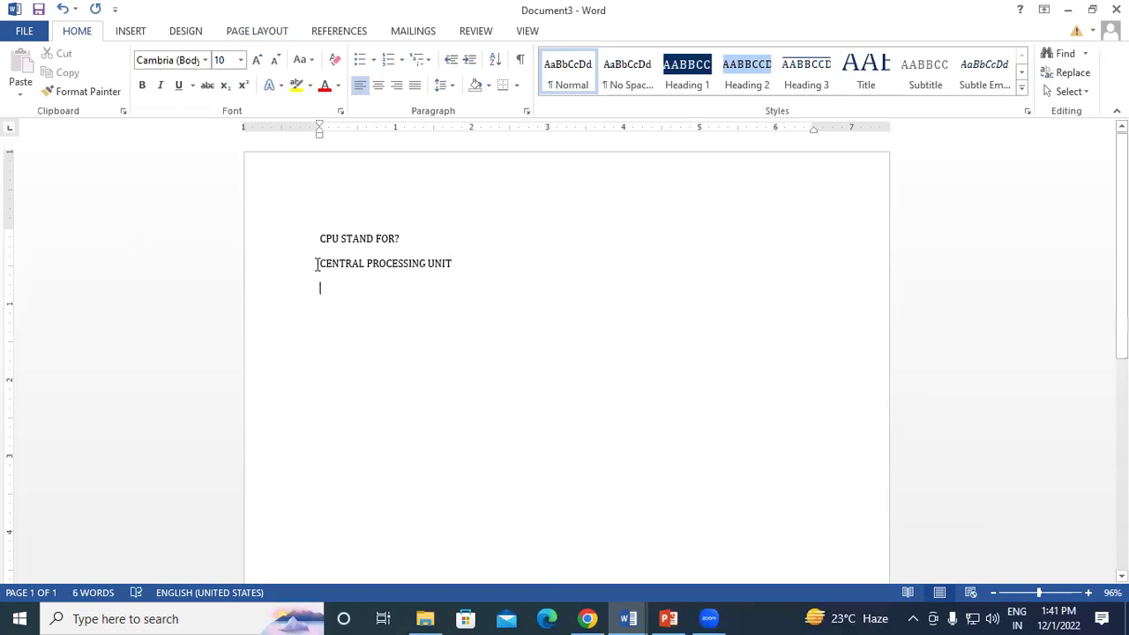
{"action": "left_click", "coordinate": [461, 268], "text": "shift"}
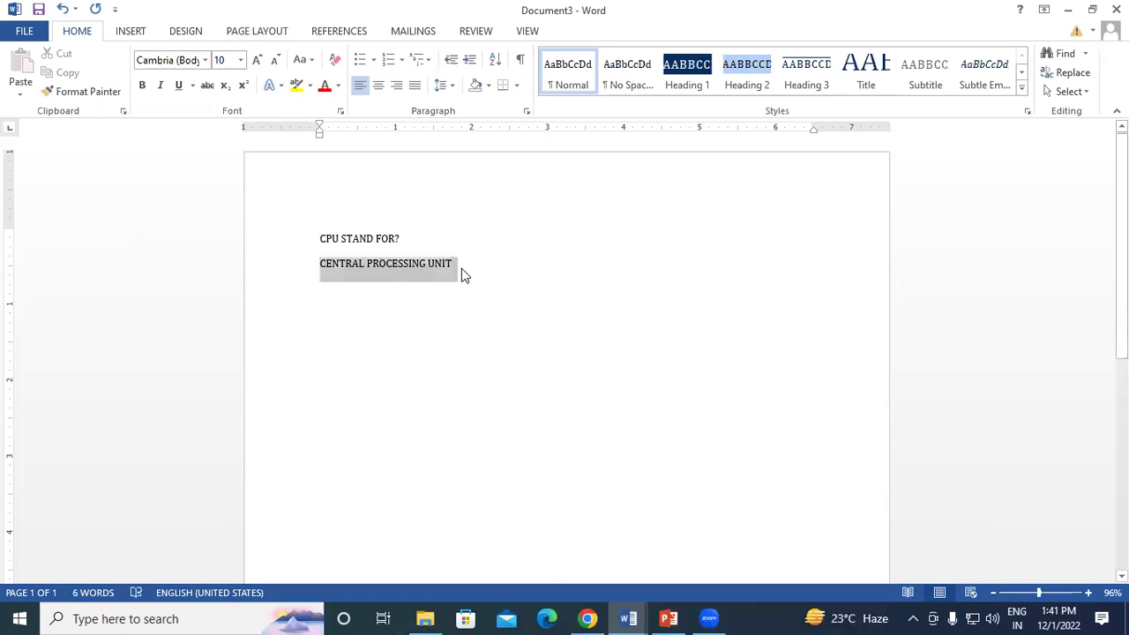
{"action": "left_click", "coordinate": [333, 297]}
{"action": "type", "text": "CENTRAL PROCESSING UNIT"}
{"action": "type", "text": "CENTRAL PROCESSING UNIT"}
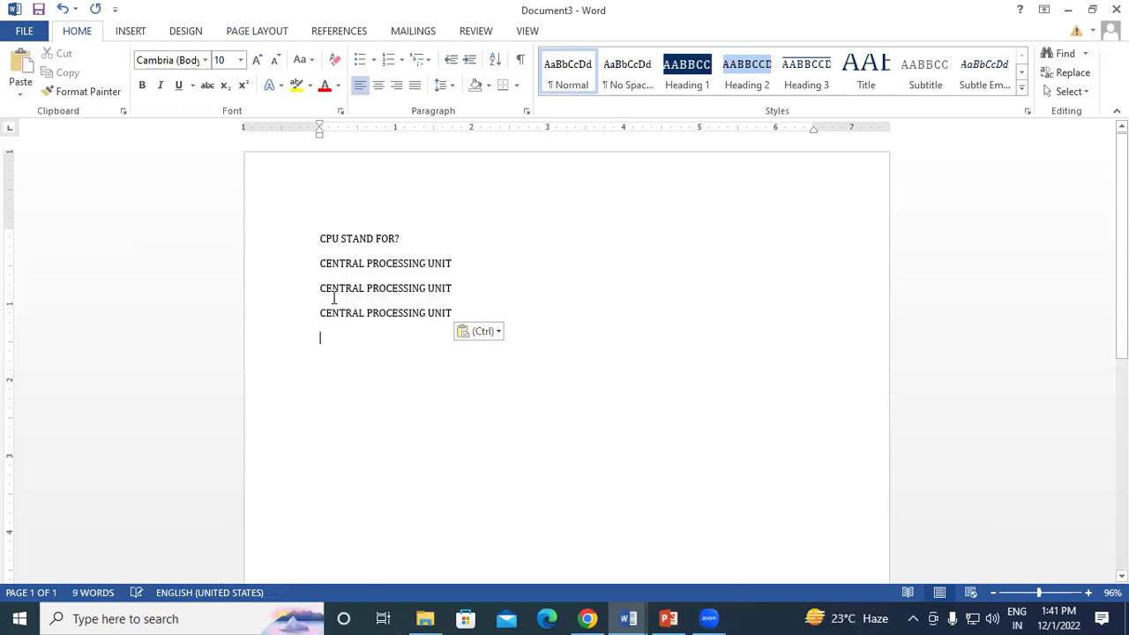
{"action": "type", "text": "CENTRAL PROCESSING UNIT"}
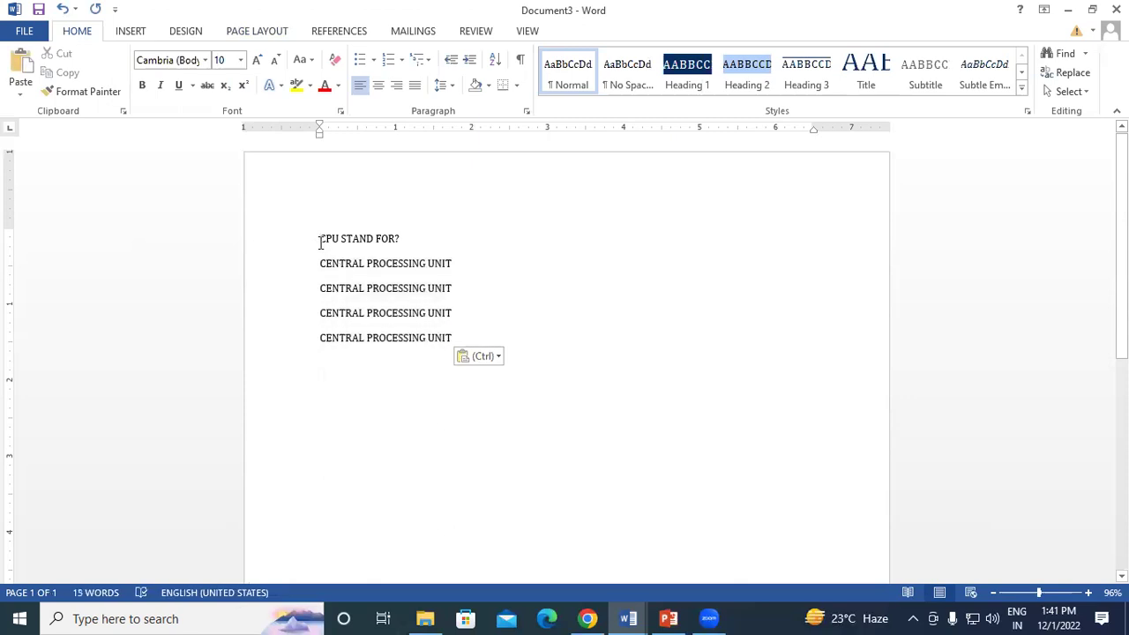
{"action": "left_click", "coordinate": [320, 239]}
{"action": "type", "text": "q"}
{"action": "key", "text": "BackSpace"}
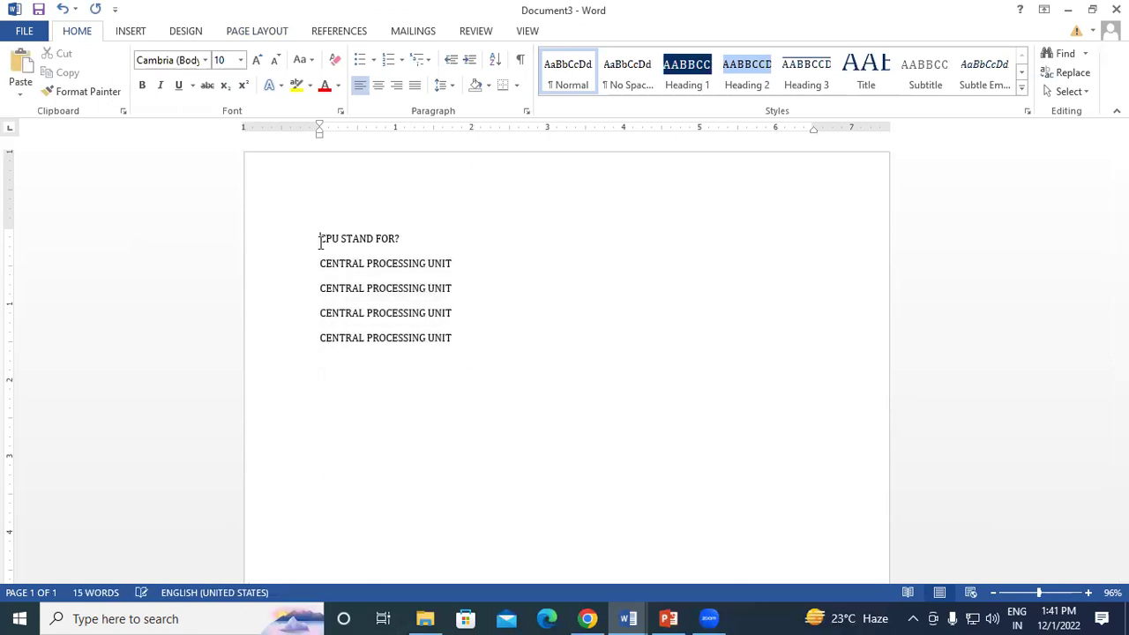
- Label the question 'Q1.' and make the question line bold at 18 pt
{"action": "type", "text": "q"}
{"action": "key", "text": "BackSpace"}
{"action": "type", "text": "Q1"}
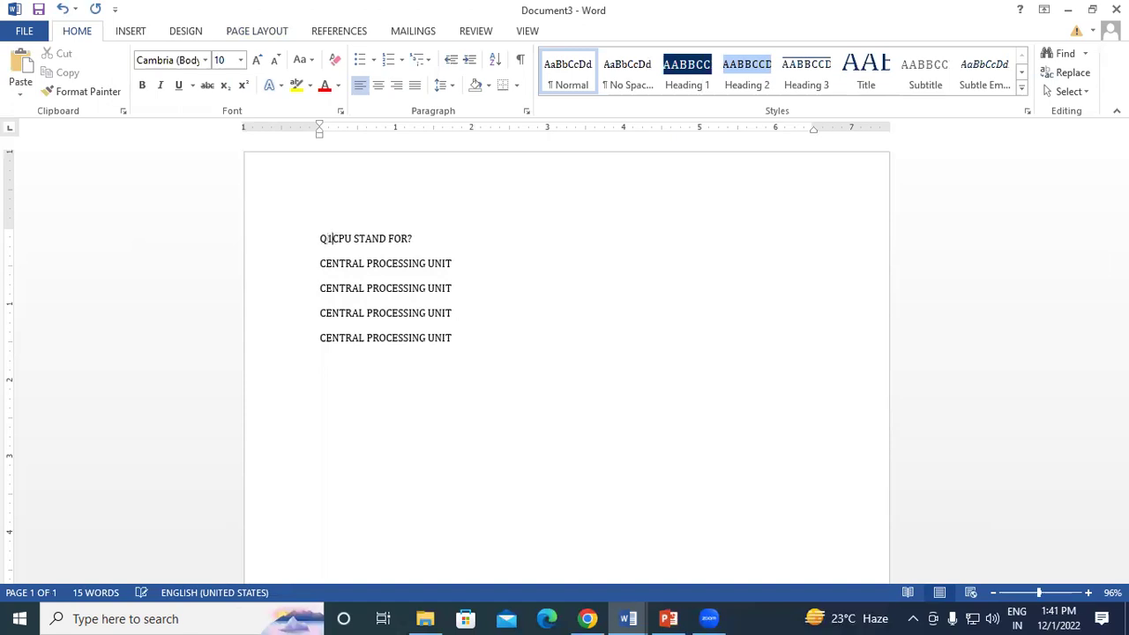
{"action": "type", "text": "."}
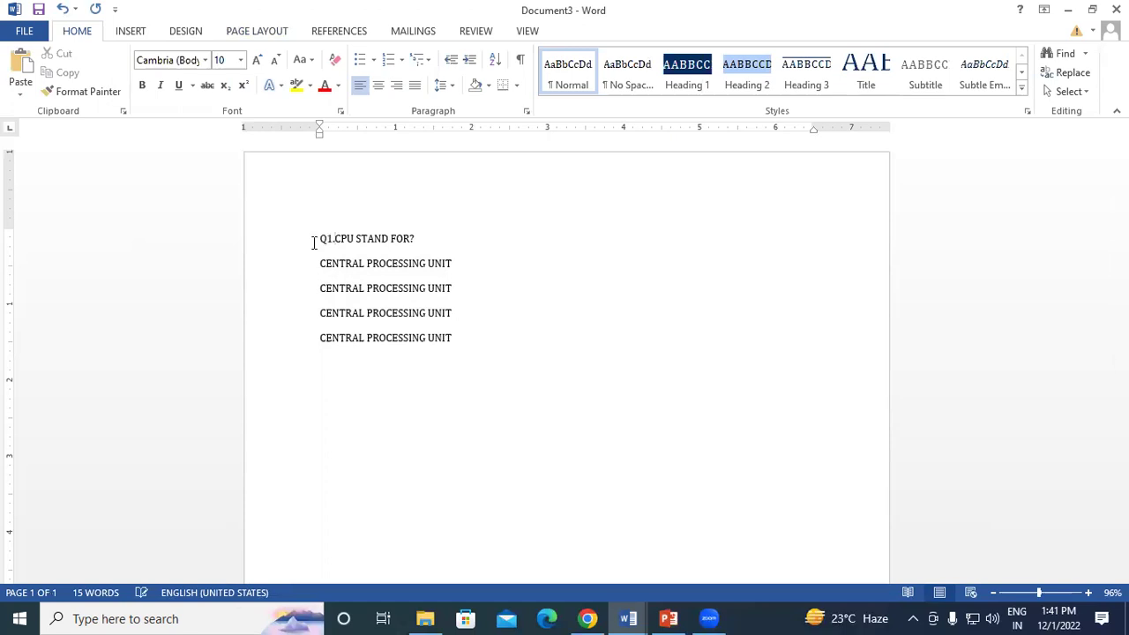
{"action": "triple_click", "coordinate": [403, 239]}
{"action": "left_click", "coordinate": [257, 62]}
{"action": "left_click", "coordinate": [258, 61]}
{"action": "left_click", "coordinate": [258, 61]}
{"action": "left_click", "coordinate": [257, 62]}
{"action": "left_click", "coordinate": [257, 62]}
{"action": "left_click", "coordinate": [142, 86]}
- Turn the four answers into a bold numbered list at 11 pt, then select the whole question block
{"action": "left_click", "coordinate": [320, 274]}
{"action": "left_click", "coordinate": [468, 353], "text": "shift"}
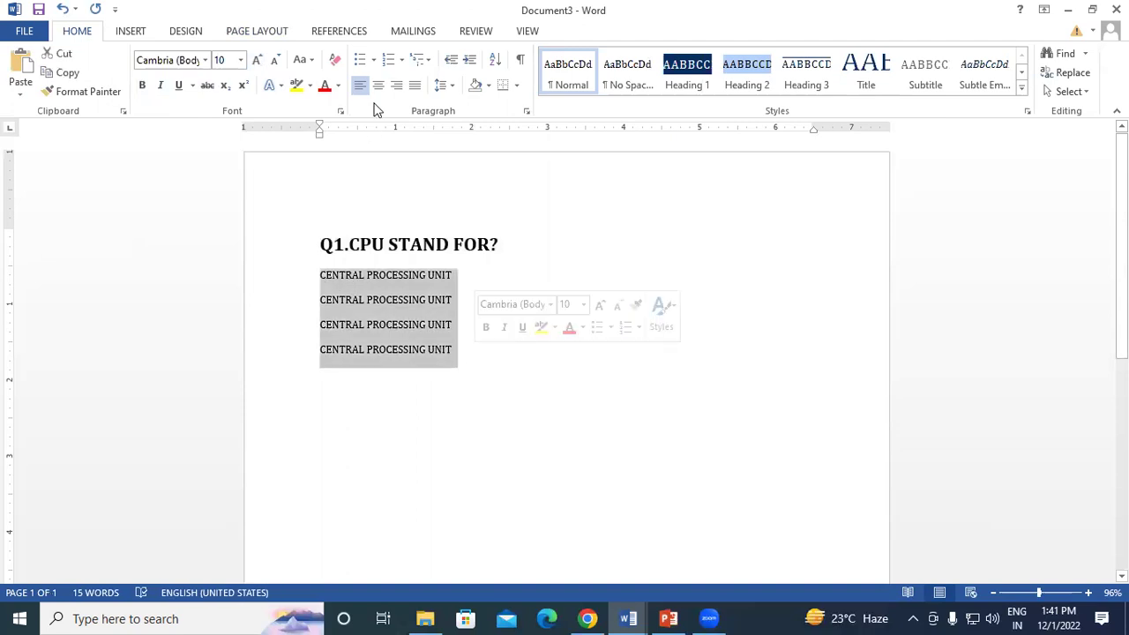
{"action": "left_click", "coordinate": [389, 59]}
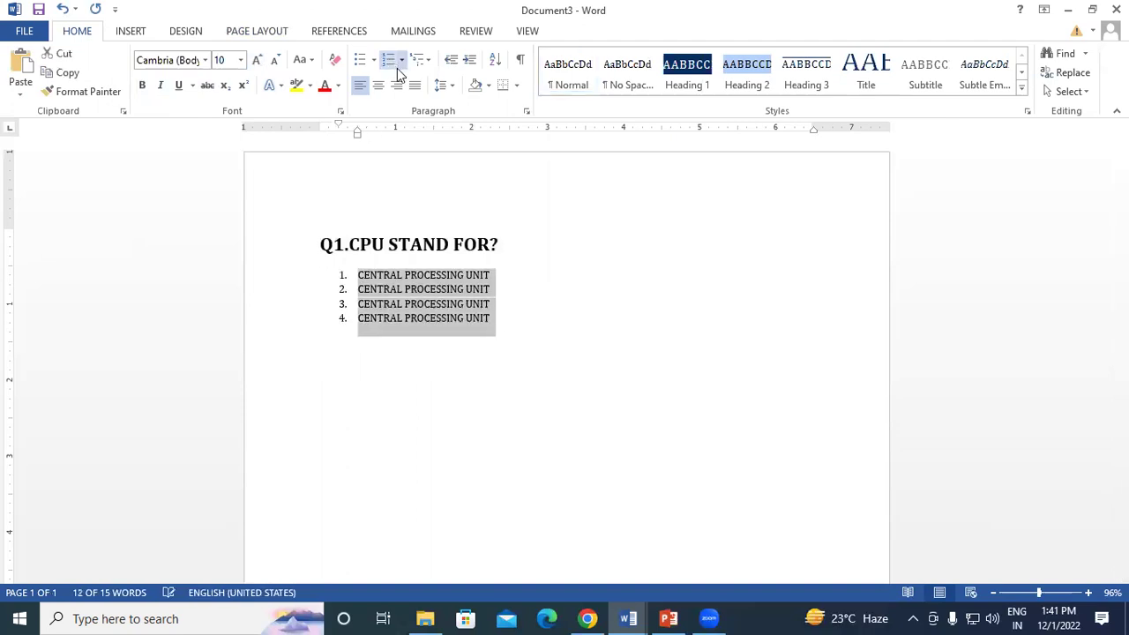
{"action": "left_click", "coordinate": [547, 373]}
{"action": "key", "text": "shift+Up"}
{"action": "key", "text": "shift+Up"}
{"action": "key", "text": "shift+Up"}
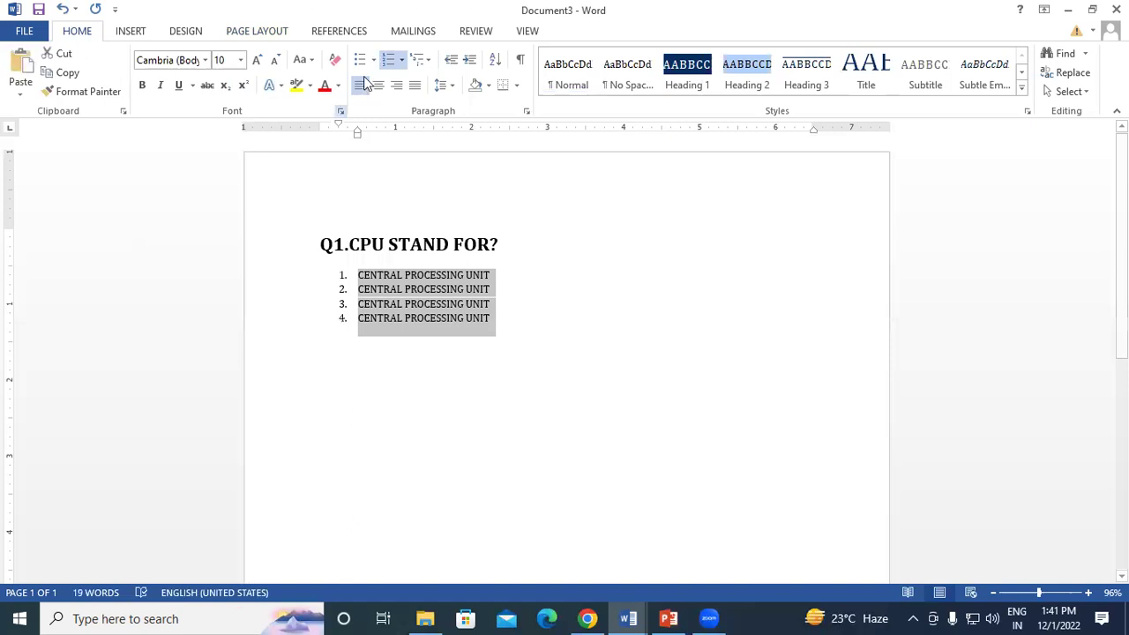
{"action": "left_click", "coordinate": [142, 85]}
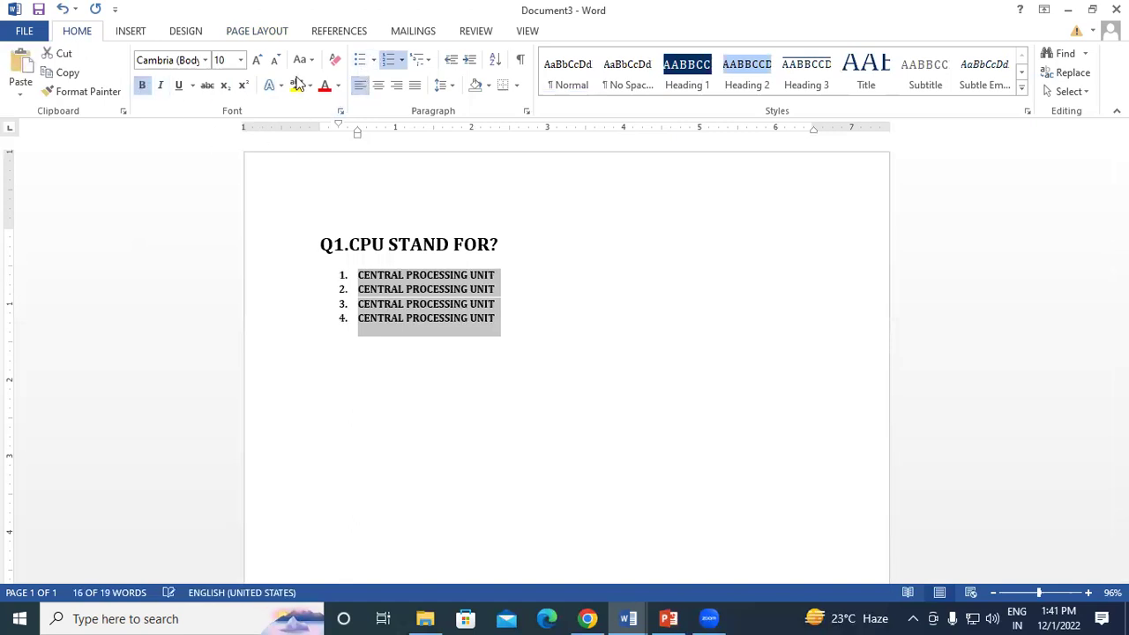
{"action": "left_click", "coordinate": [256, 59]}
{"action": "left_click", "coordinate": [544, 323]}
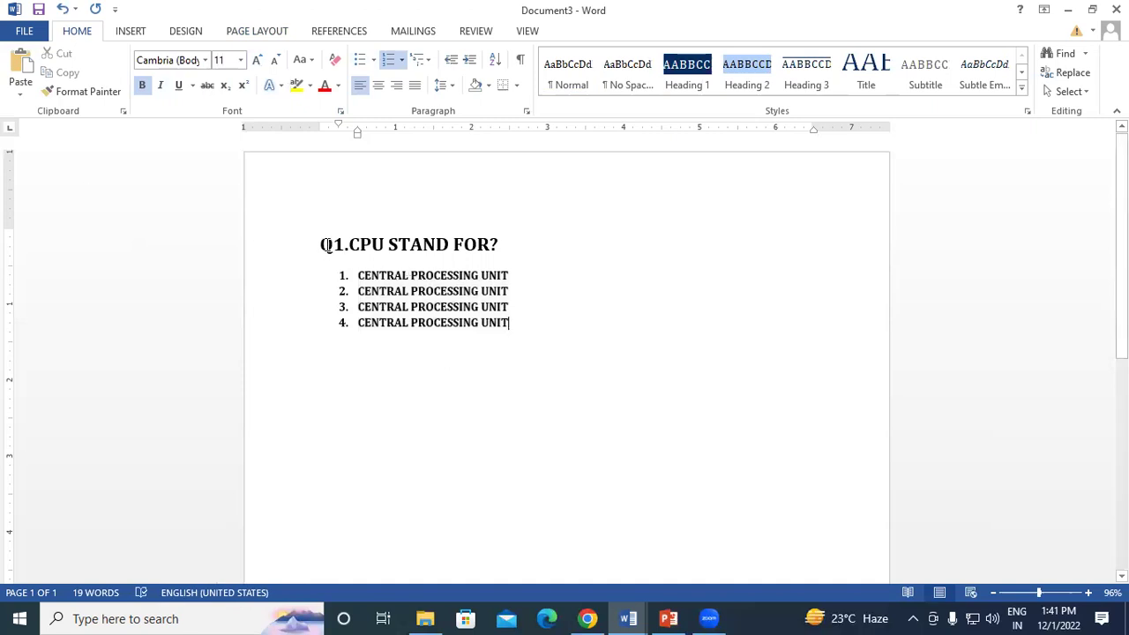
{"action": "left_click_drag", "start_coordinate": [322, 244], "coordinate": [513, 328]}
{"action": "key", "text": "ctrl+c"}
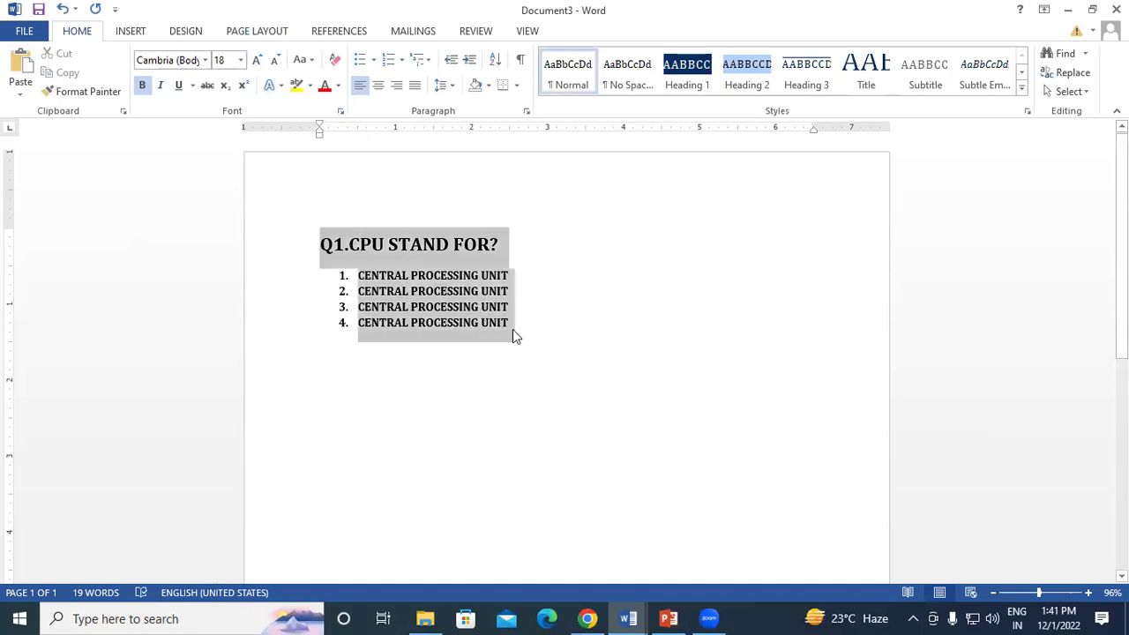
- Paste another question block and renumber the copied headings to Q2 and Q3
{"action": "left_click", "coordinate": [351, 360]}
{"action": "key", "text": "ctrl+v"}
{"action": "key", "text": "ctrl+v"}
{"action": "key", "text": "ctrl+v"}
{"action": "key", "text": "ctrl+v"}
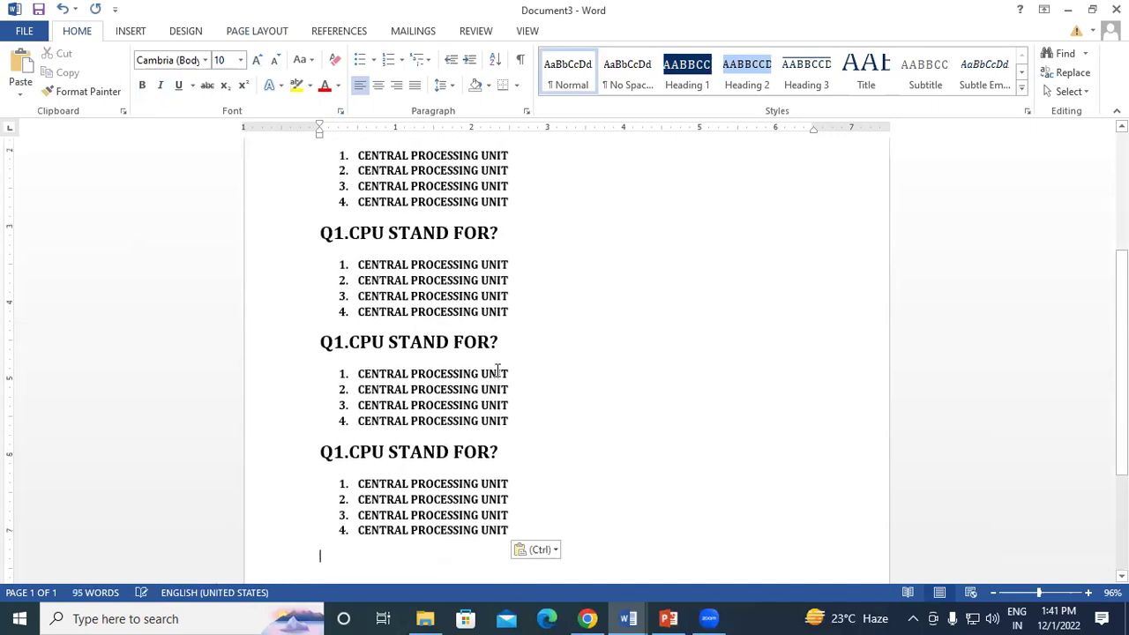
{"action": "scroll", "coordinate": [340, 361], "scroll_direction": "up", "scroll_amount": 5}
{"action": "left_click", "coordinate": [338, 353]}
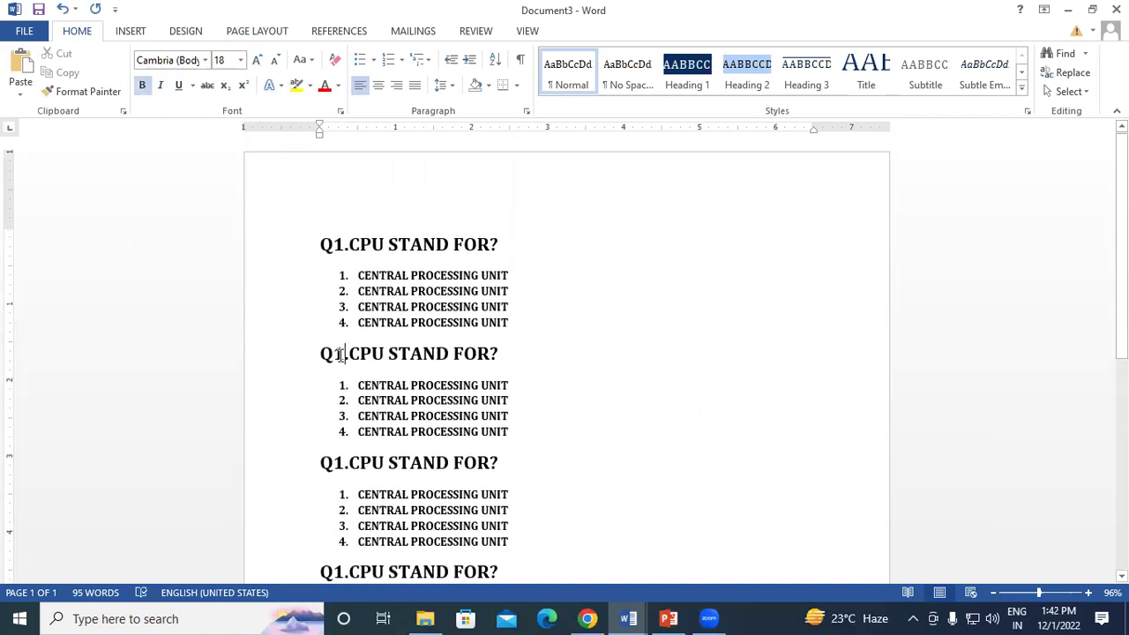
{"action": "key", "text": "BackSpace"}
{"action": "type", "text": "2"}
{"action": "left_click", "coordinate": [344, 462]}
{"action": "key", "text": "BackSpace"}
{"action": "type", "text": "3"}
- Renumber the next two question headings to Q4 and Q5
{"action": "scroll", "coordinate": [355, 488], "scroll_direction": "down", "scroll_amount": 2}
{"action": "scroll", "coordinate": [355, 488], "scroll_direction": "down", "scroll_amount": 1}
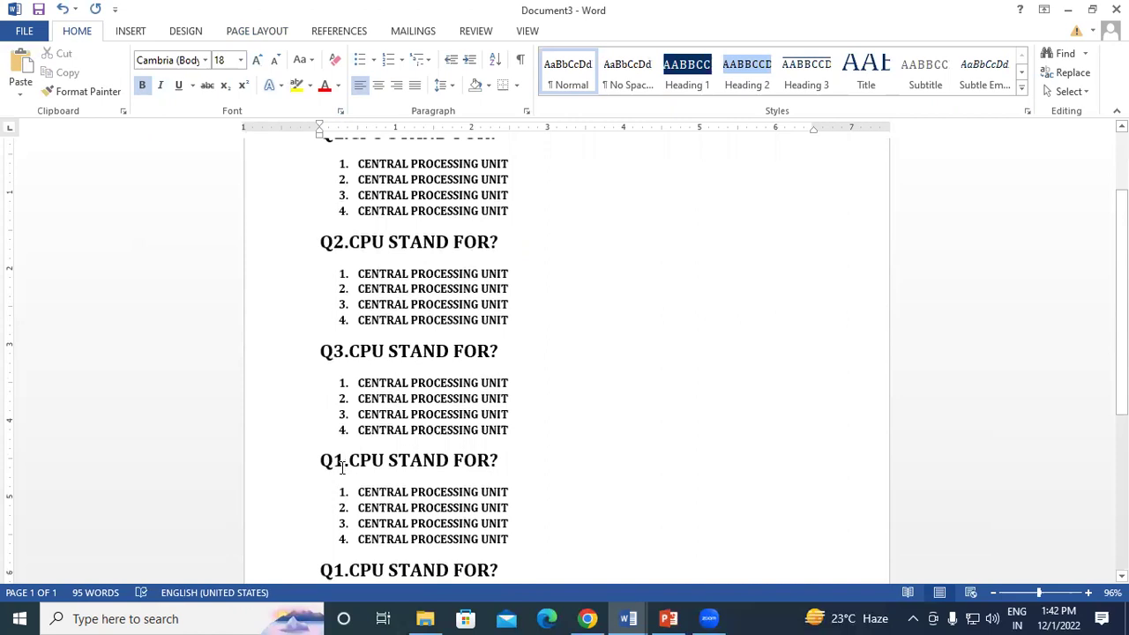
{"action": "left_click", "coordinate": [342, 462]}
{"action": "key", "text": "BackSpace"}
{"action": "type", "text": "4"}
{"action": "scroll", "coordinate": [344, 459], "scroll_direction": "down", "scroll_amount": 3}
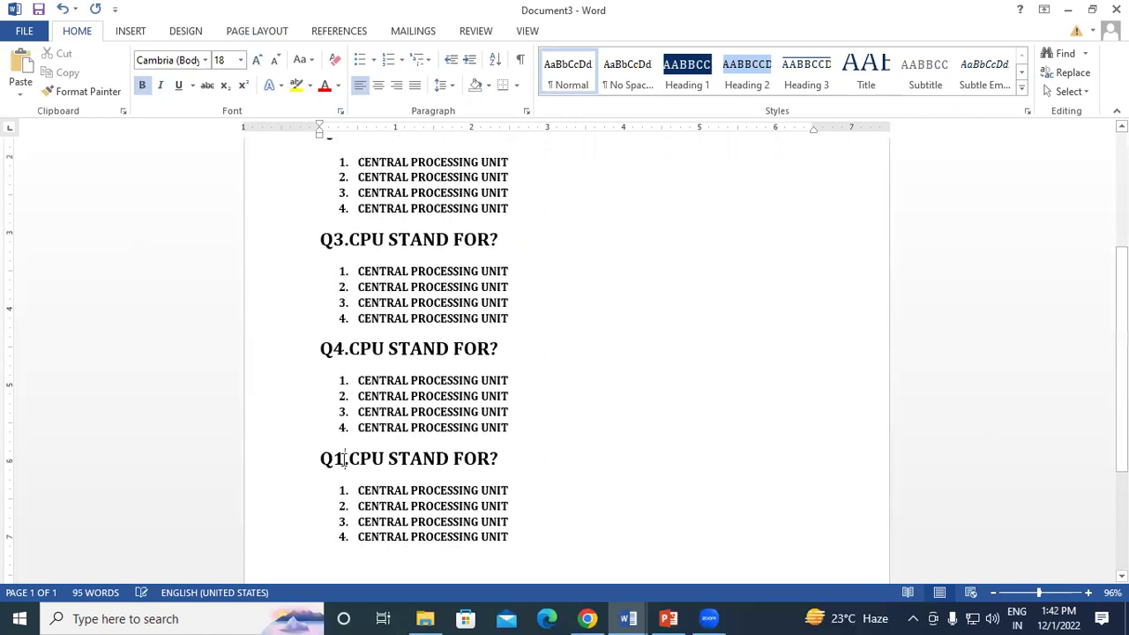
{"action": "key", "text": "BackSpace"}
{"action": "type", "text": "5"}
- Paste a new question block below the last list and relabel it Q6
{"action": "scroll", "coordinate": [350, 474], "scroll_direction": "down", "scroll_amount": 3}
{"action": "scroll", "coordinate": [350, 473], "scroll_direction": "down", "scroll_amount": 2}
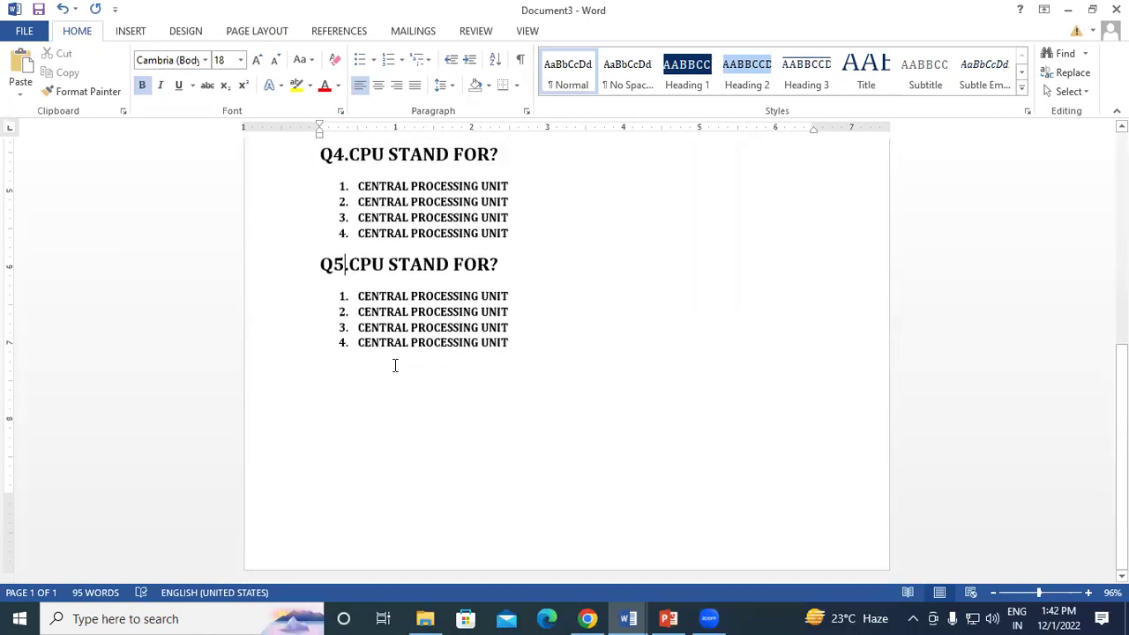
{"action": "left_click", "coordinate": [342, 382]}
{"action": "key", "text": "ctrl+v"}
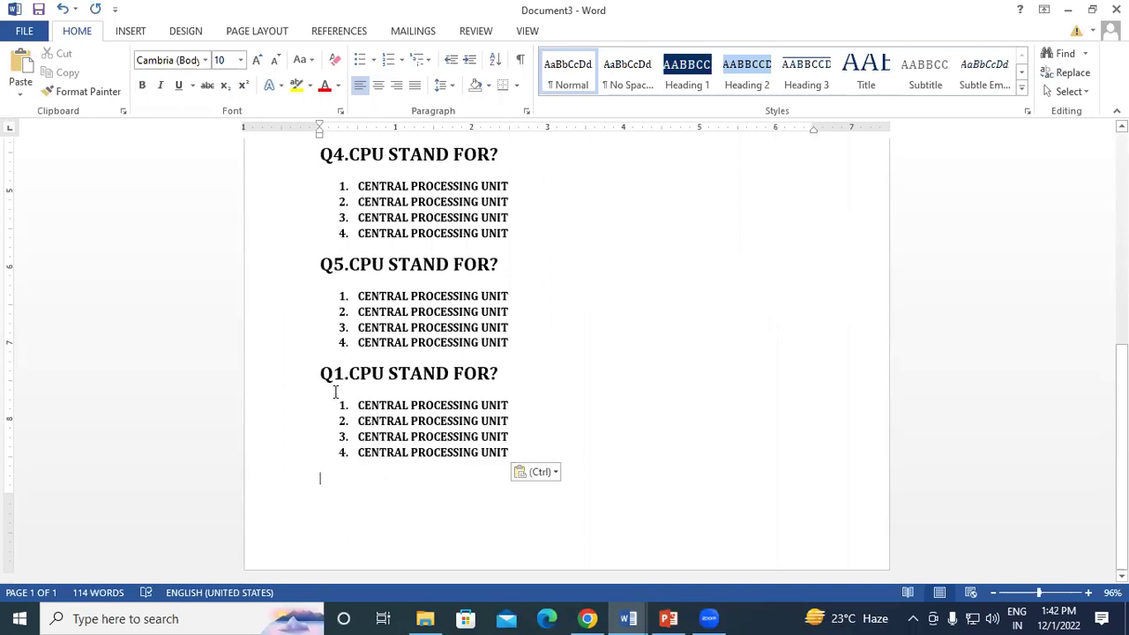
{"action": "left_click", "coordinate": [343, 374]}
{"action": "key", "text": "BackSpace"}
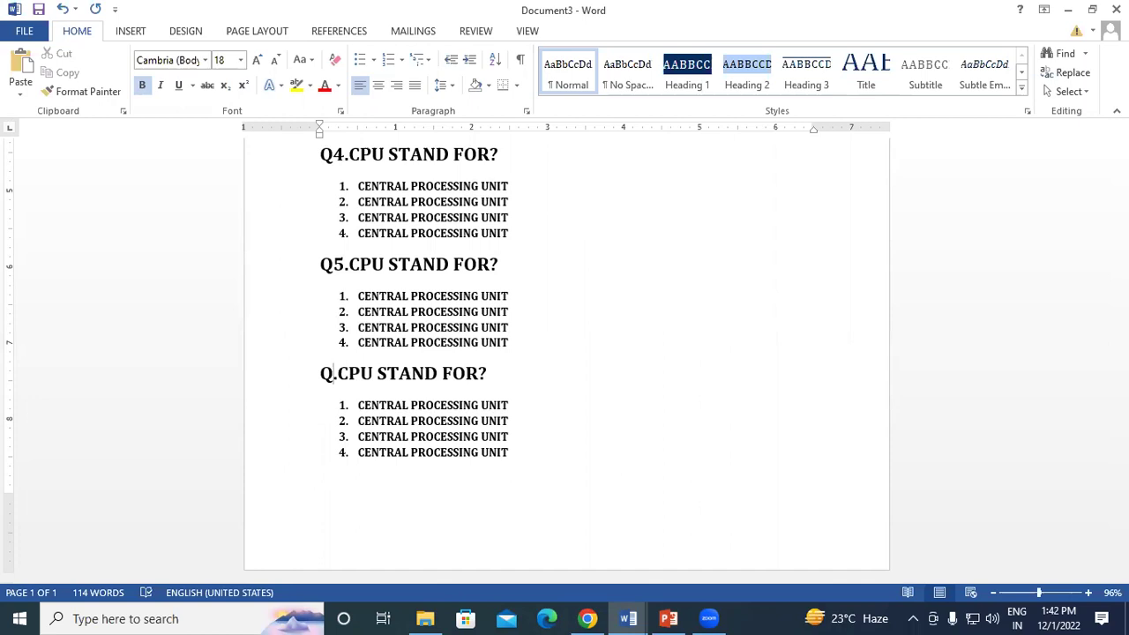
{"action": "type", "text": "6"}
- Paste four more copies of the question block below Q6
{"action": "left_click", "coordinate": [344, 490]}
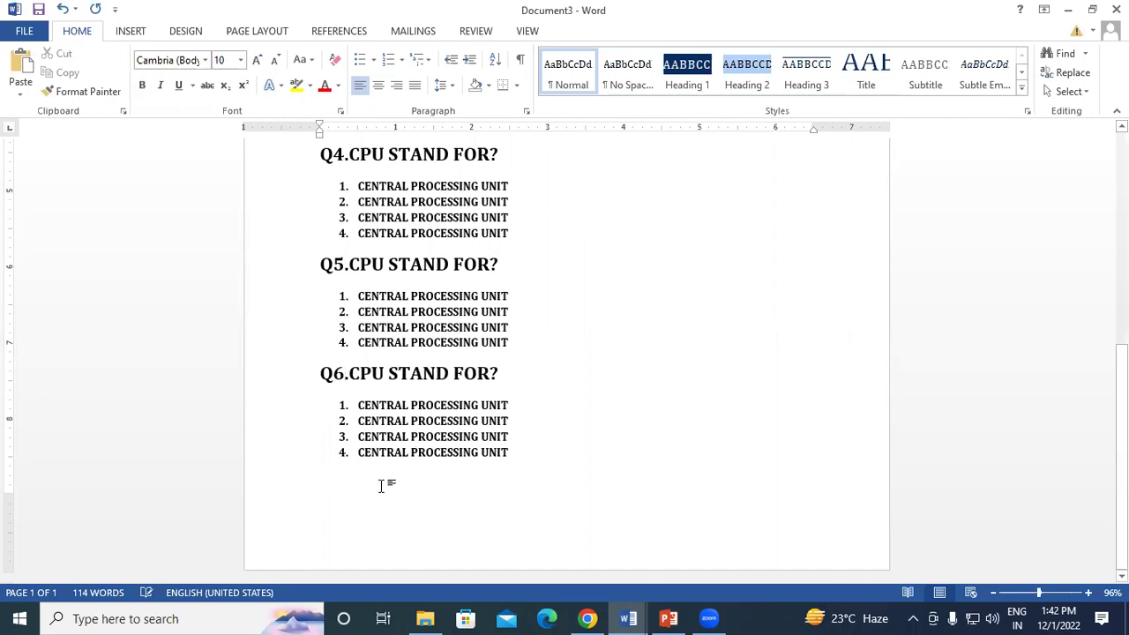
{"action": "key", "text": "ctrl+v"}
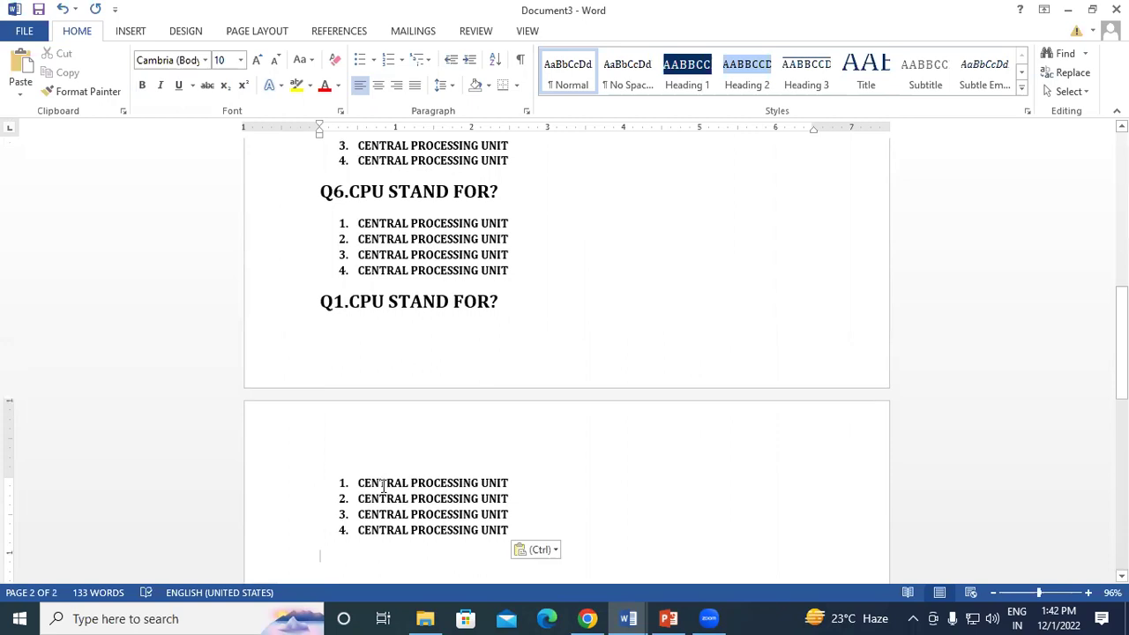
{"action": "key", "text": "ctrl+v"}
{"action": "key", "text": "ctrl+v"}
{"action": "key", "text": "ctrl+v"}
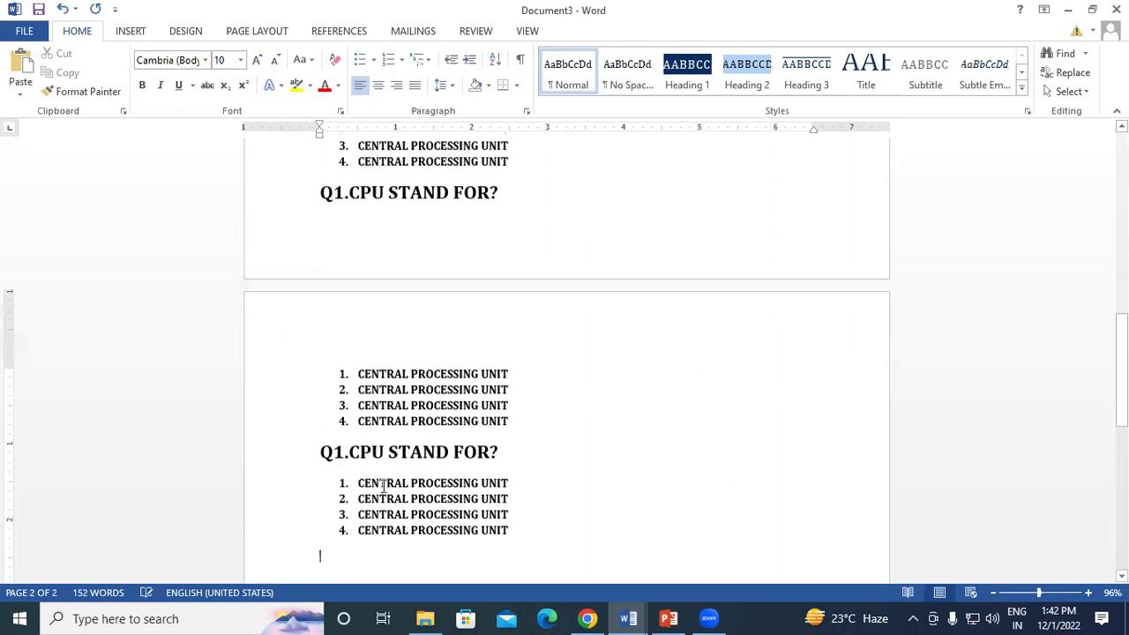
{"action": "key", "text": "ctrl+v"}
{"action": "key", "text": "ctrl+v"}
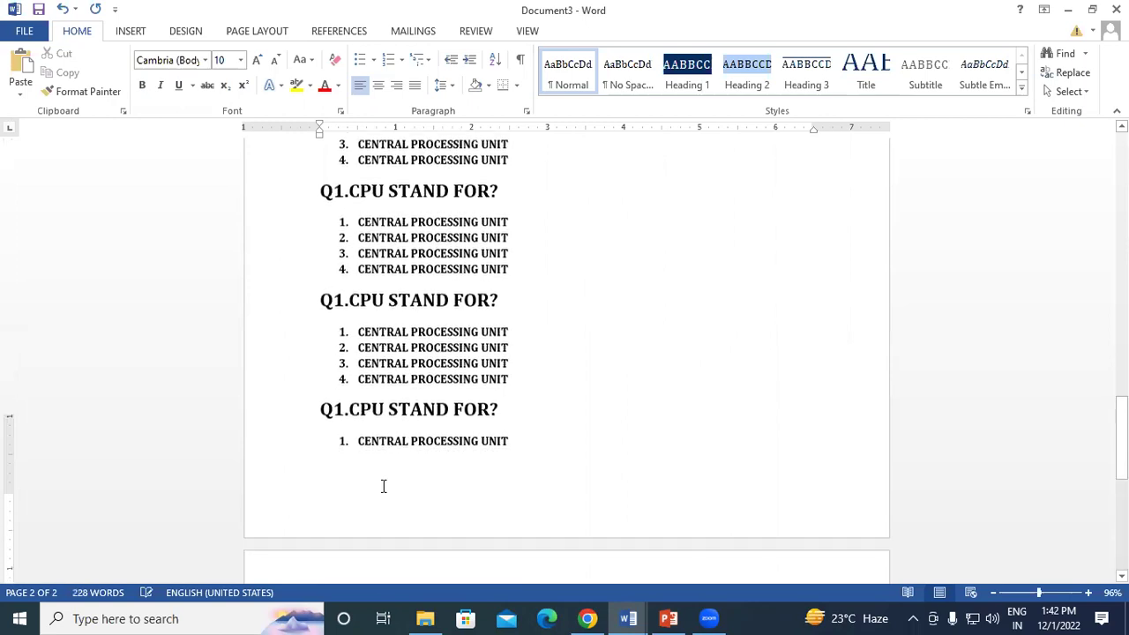
{"action": "key", "text": "ctrl+v"}
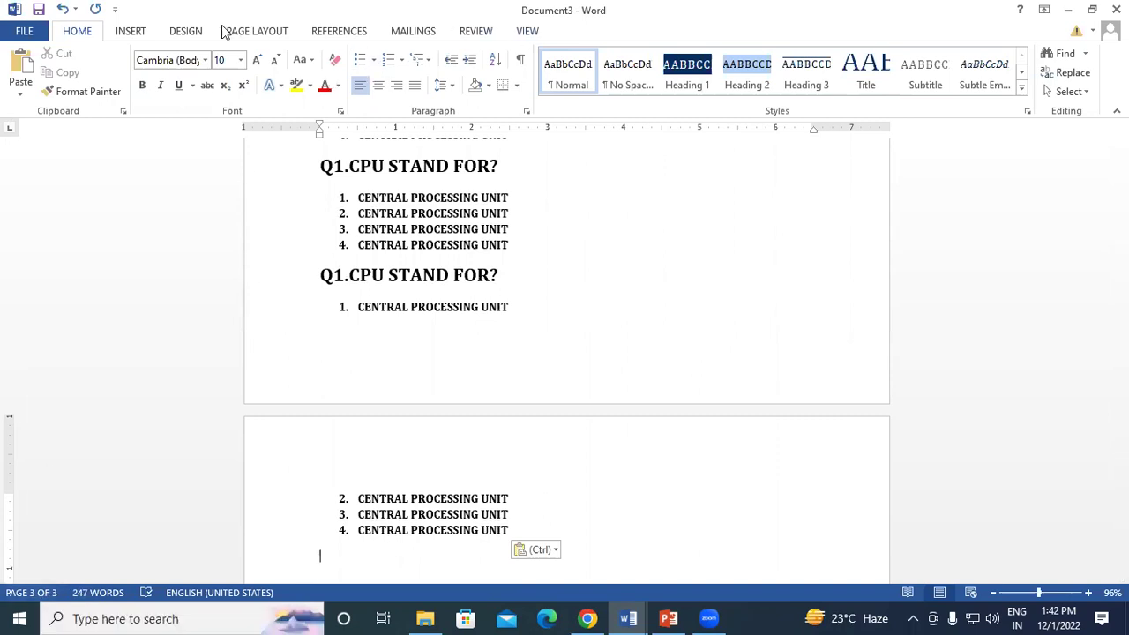
- Lay the quiz out in two columns from the Page Layout Columns menu
{"action": "left_click", "coordinate": [248, 31]}
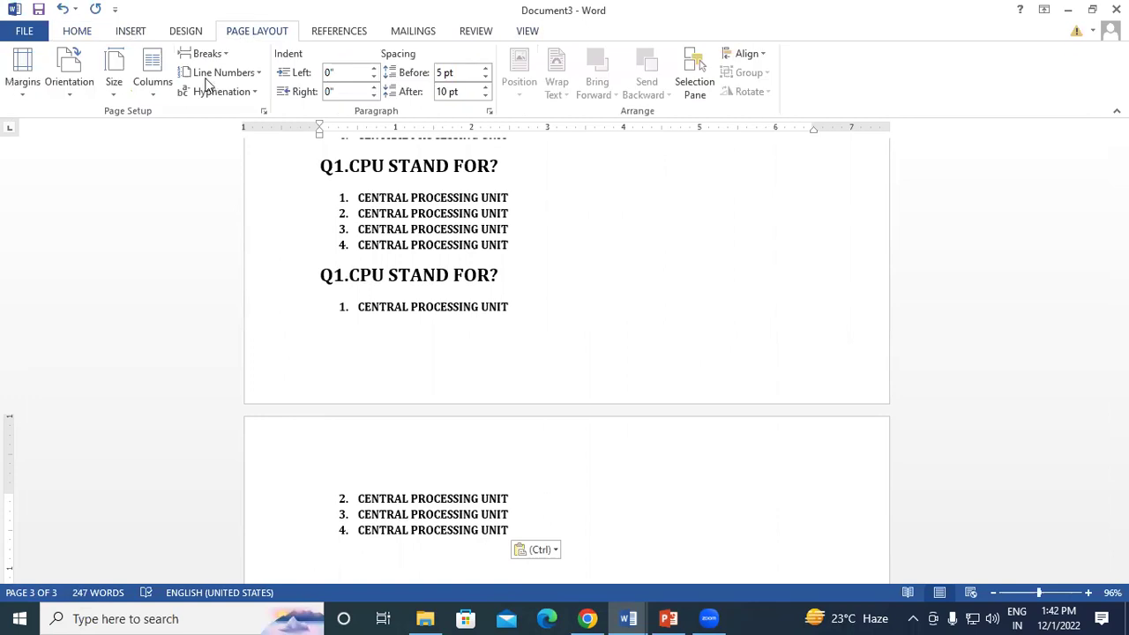
{"action": "left_click", "coordinate": [139, 89]}
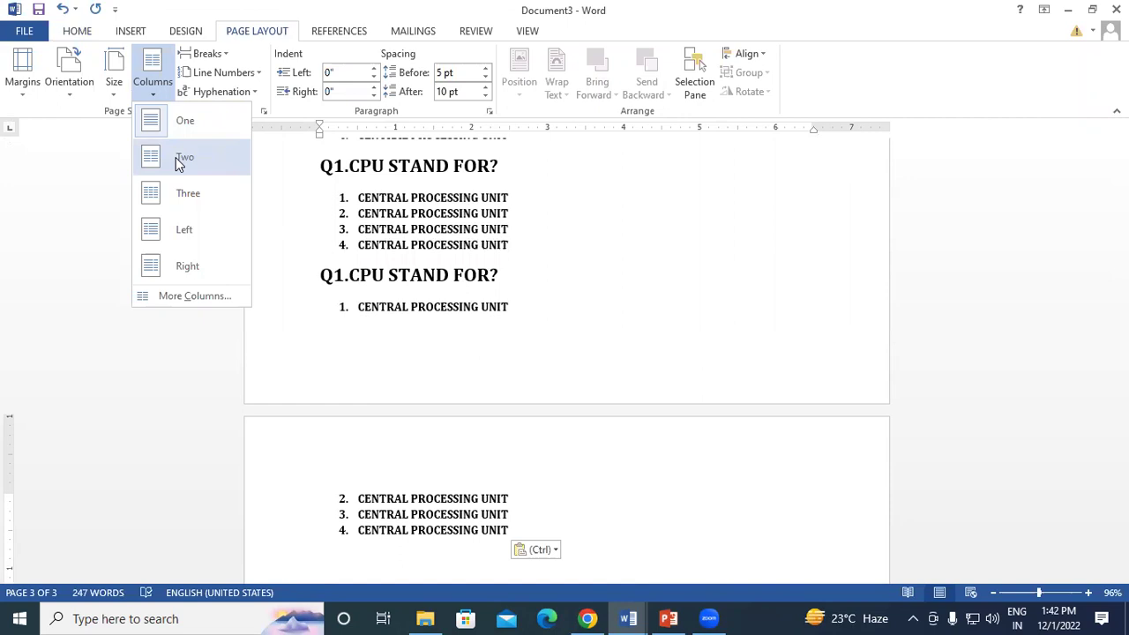
{"action": "left_click", "coordinate": [181, 160]}
{"action": "scroll", "coordinate": [605, 415], "scroll_direction": "up", "scroll_amount": 3}
{"action": "scroll", "coordinate": [605, 414], "scroll_direction": "up", "scroll_amount": 4}
{"action": "scroll", "coordinate": [605, 414], "scroll_direction": "up", "scroll_amount": 5}
{"action": "scroll", "coordinate": [605, 414], "scroll_direction": "up", "scroll_amount": 3}
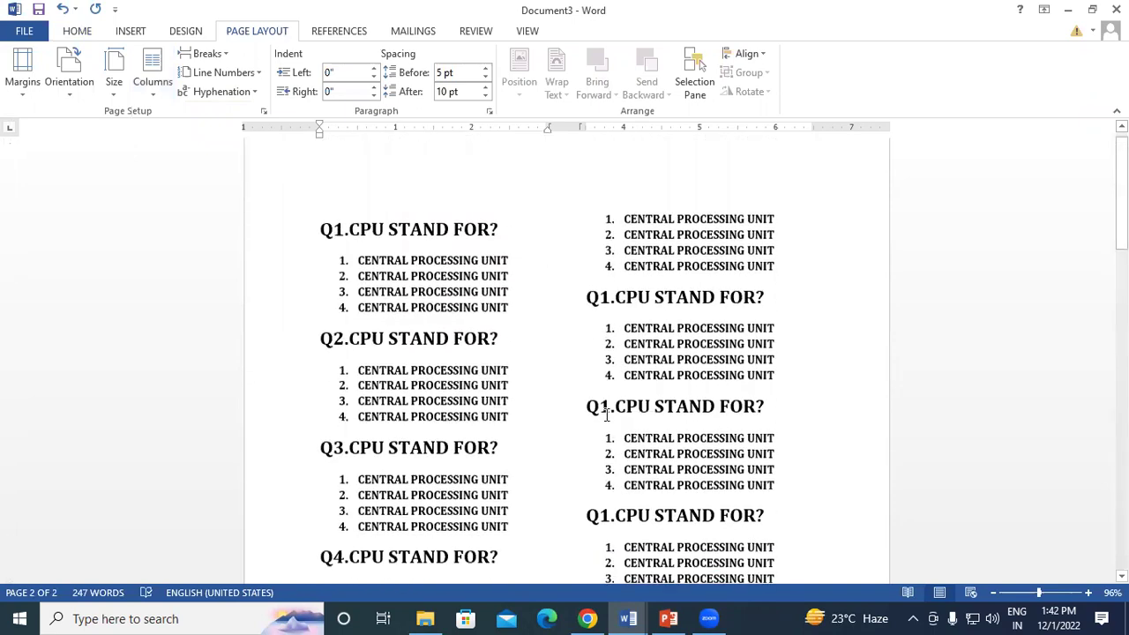
{"action": "scroll", "coordinate": [478, 358], "scroll_direction": "down", "scroll_amount": 3}
{"action": "scroll", "coordinate": [547, 372], "scroll_direction": "down", "scroll_amount": 3}
{"action": "scroll", "coordinate": [547, 372], "scroll_direction": "up", "scroll_amount": 2}
{"action": "scroll", "coordinate": [547, 372], "scroll_direction": "up", "scroll_amount": 3}
{"action": "scroll", "coordinate": [547, 372], "scroll_direction": "up", "scroll_amount": 1}
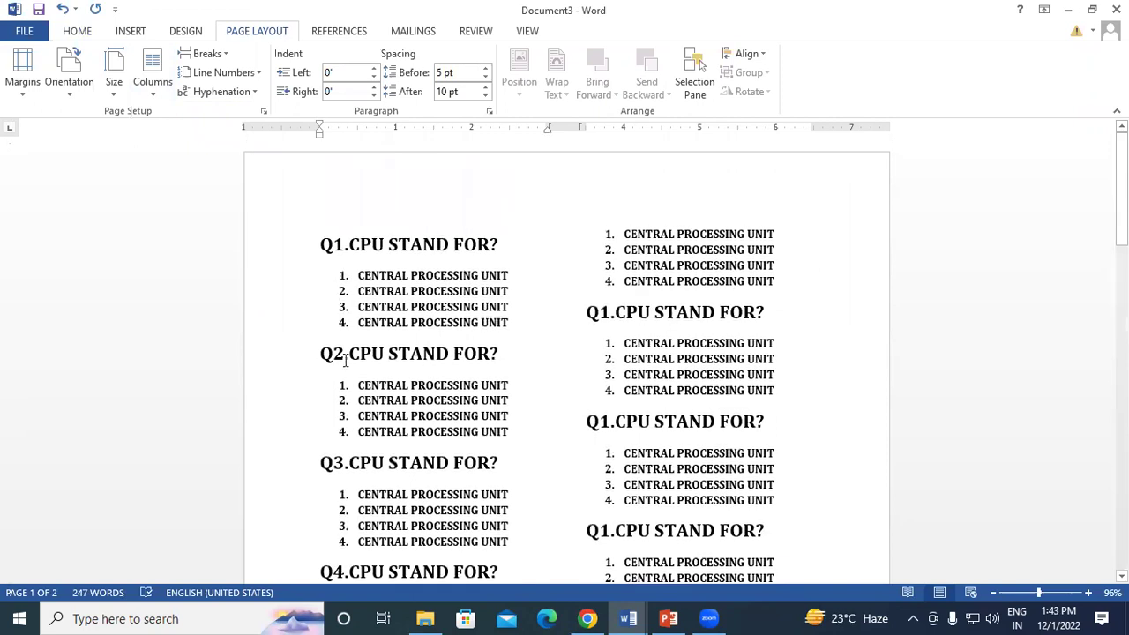
{"action": "scroll", "coordinate": [344, 360], "scroll_direction": "down", "scroll_amount": 2}
{"action": "scroll", "coordinate": [345, 388], "scroll_direction": "down", "scroll_amount": 3}
{"action": "scroll", "coordinate": [344, 406], "scroll_direction": "down", "scroll_amount": 5}
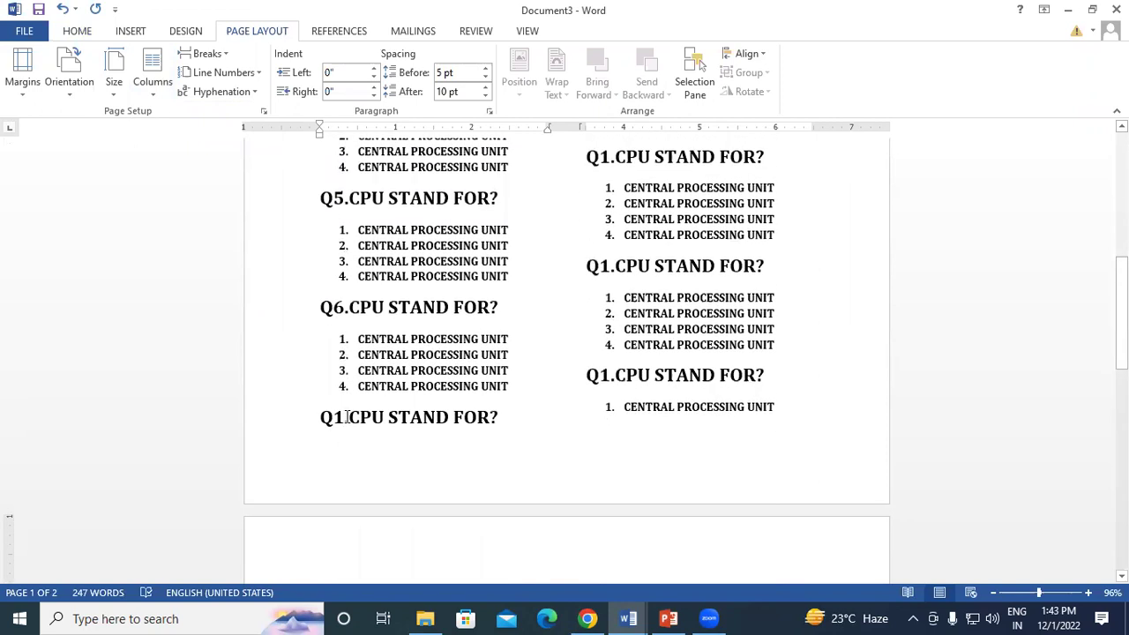
- Change the last left-column question heading to Q7
{"action": "left_click_drag", "start_coordinate": [345, 416], "coordinate": [334, 417]}
{"action": "type", "text": "7"}
{"action": "scroll", "coordinate": [512, 386], "scroll_direction": "up", "scroll_amount": 2}
{"action": "scroll", "coordinate": [511, 385], "scroll_direction": "up", "scroll_amount": 5}
{"action": "scroll", "coordinate": [547, 353], "scroll_direction": "up", "scroll_amount": 3}
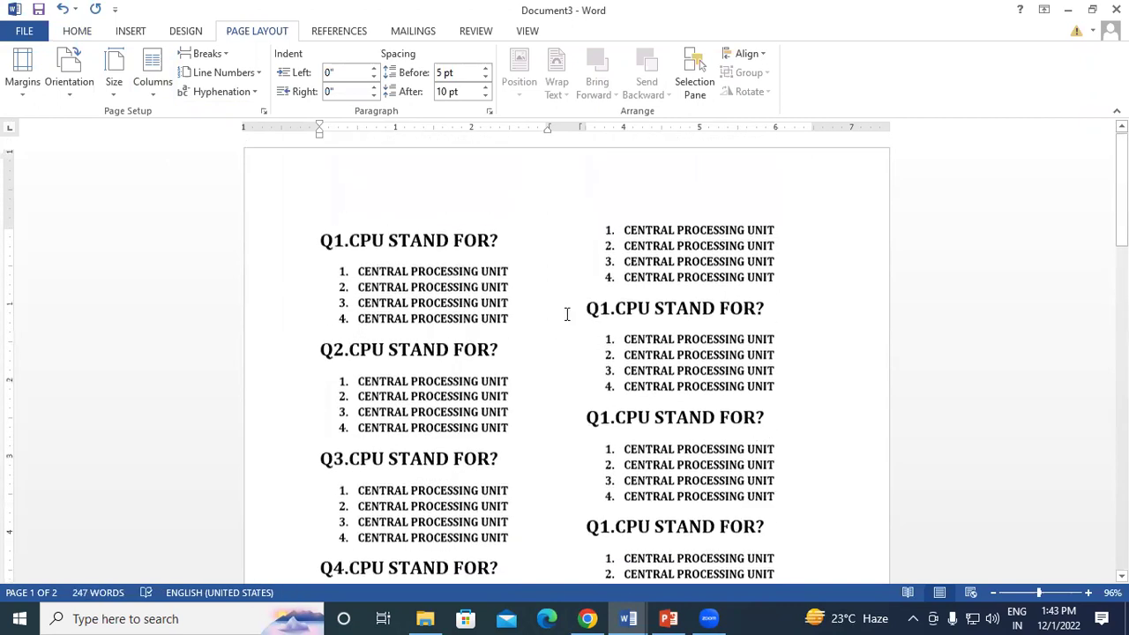
{"action": "left_click_drag", "start_coordinate": [611, 313], "coordinate": [600, 314]}
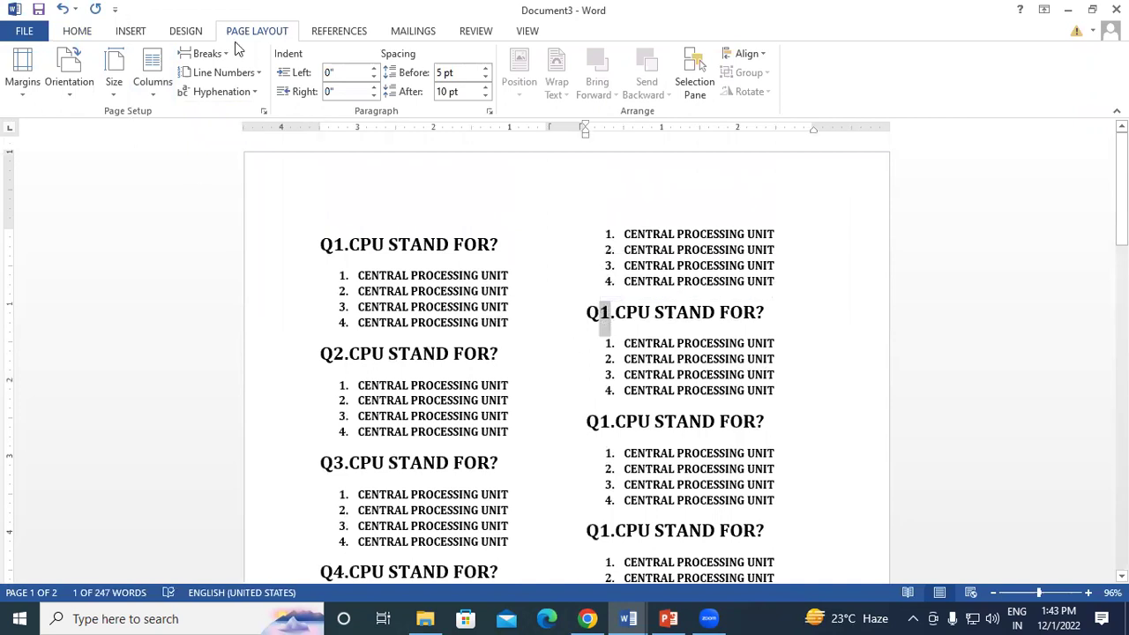
{"action": "left_click", "coordinate": [505, 244]}
- Switch the layout to one column and back to two columns
{"action": "left_click", "coordinate": [157, 93]}
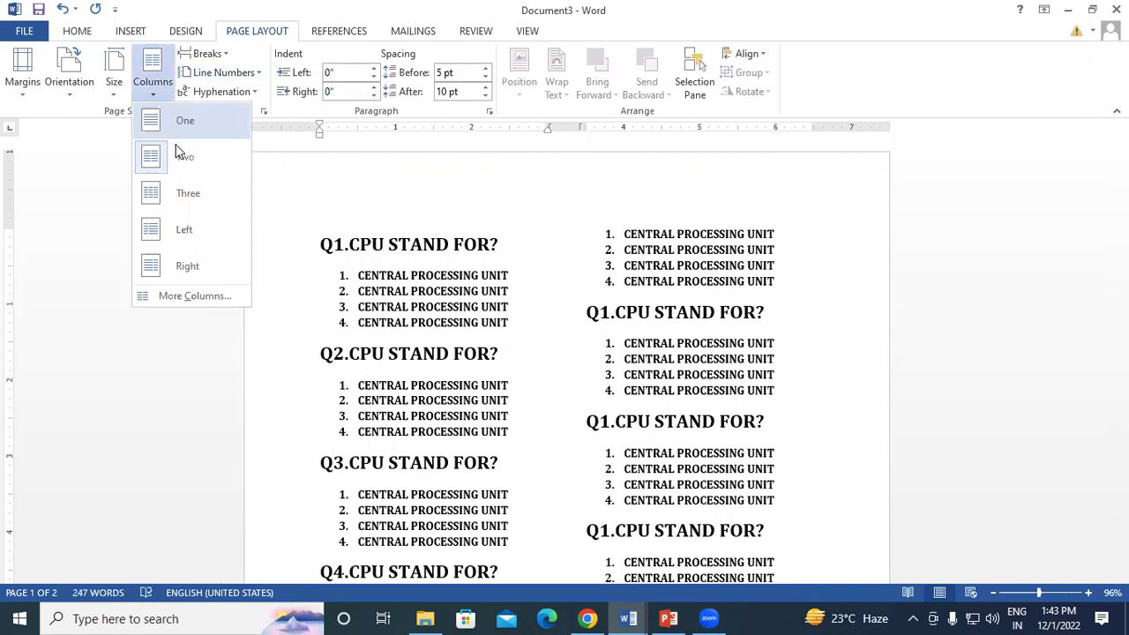
{"action": "left_click", "coordinate": [185, 124]}
{"action": "scroll", "coordinate": [529, 282], "scroll_direction": "down", "scroll_amount": 3}
{"action": "scroll", "coordinate": [536, 303], "scroll_direction": "down", "scroll_amount": 3}
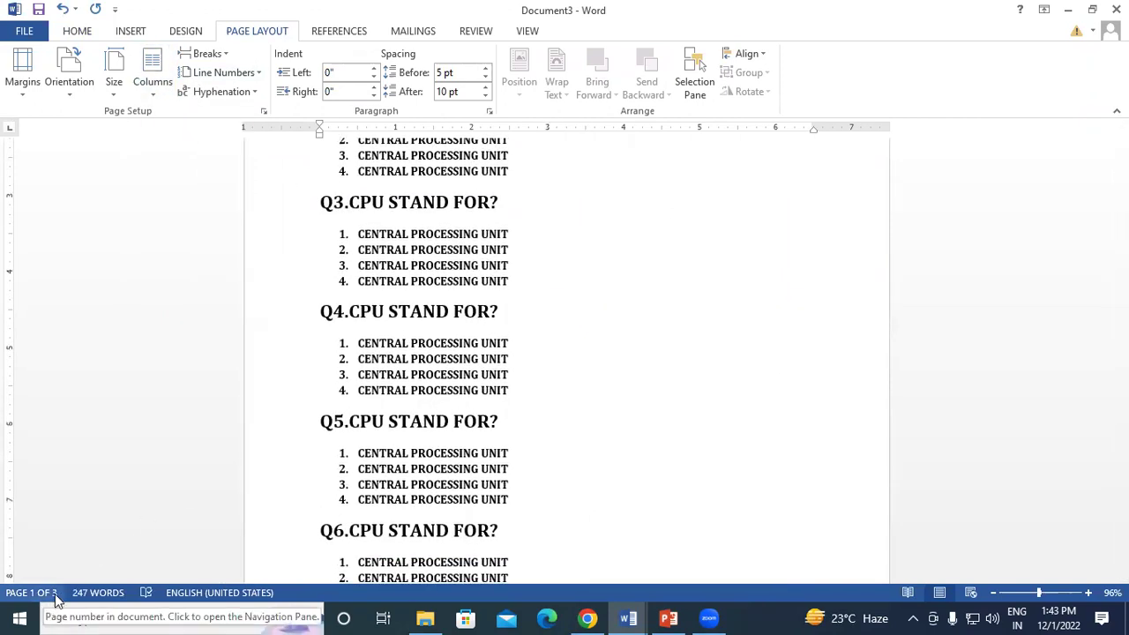
{"action": "left_click", "coordinate": [151, 88]}
{"action": "left_click", "coordinate": [185, 156]}
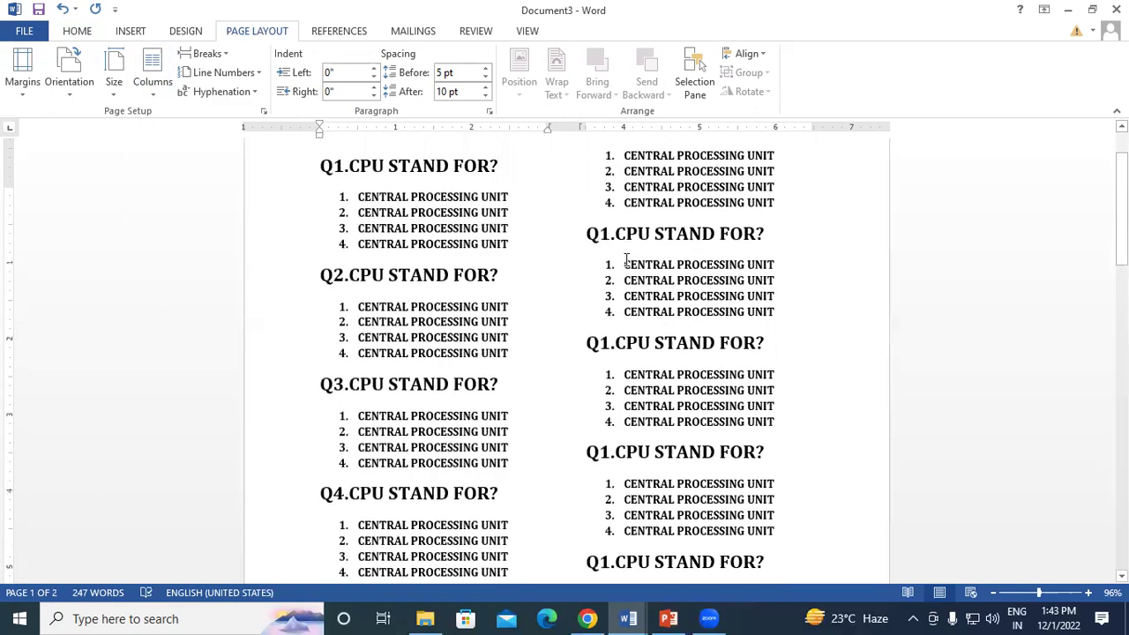
{"action": "scroll", "coordinate": [555, 221], "scroll_direction": "up", "scroll_amount": 2}
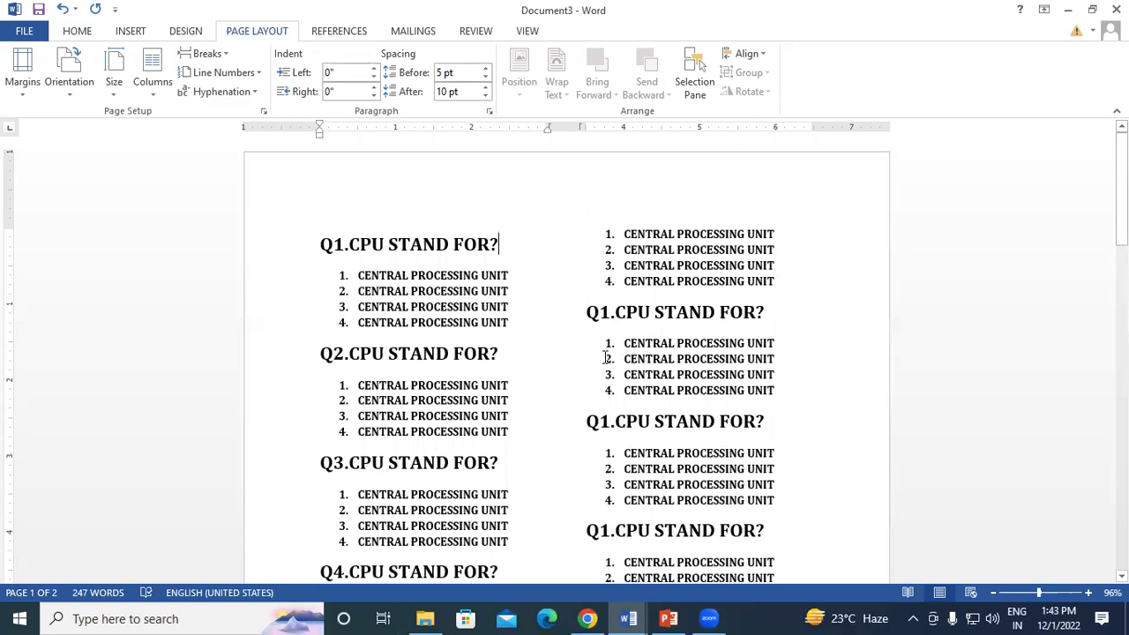
- Apply 1.0 line spacing and Remove Space After Paragraph to all the quiz text
{"action": "key", "text": "ctrl+a"}
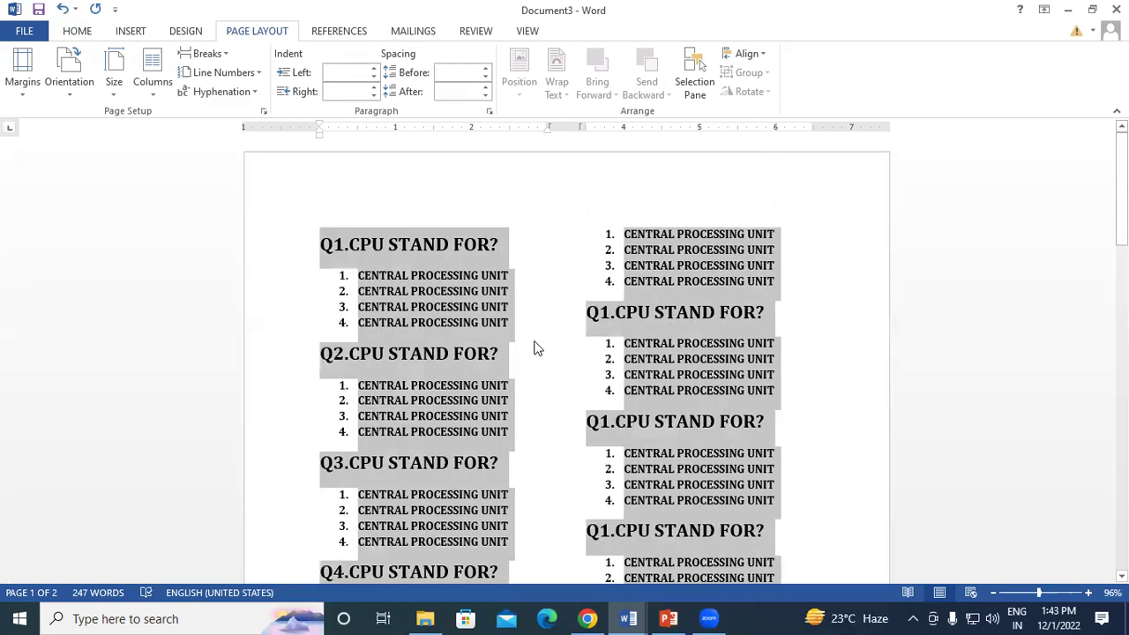
{"action": "left_click", "coordinate": [76, 33]}
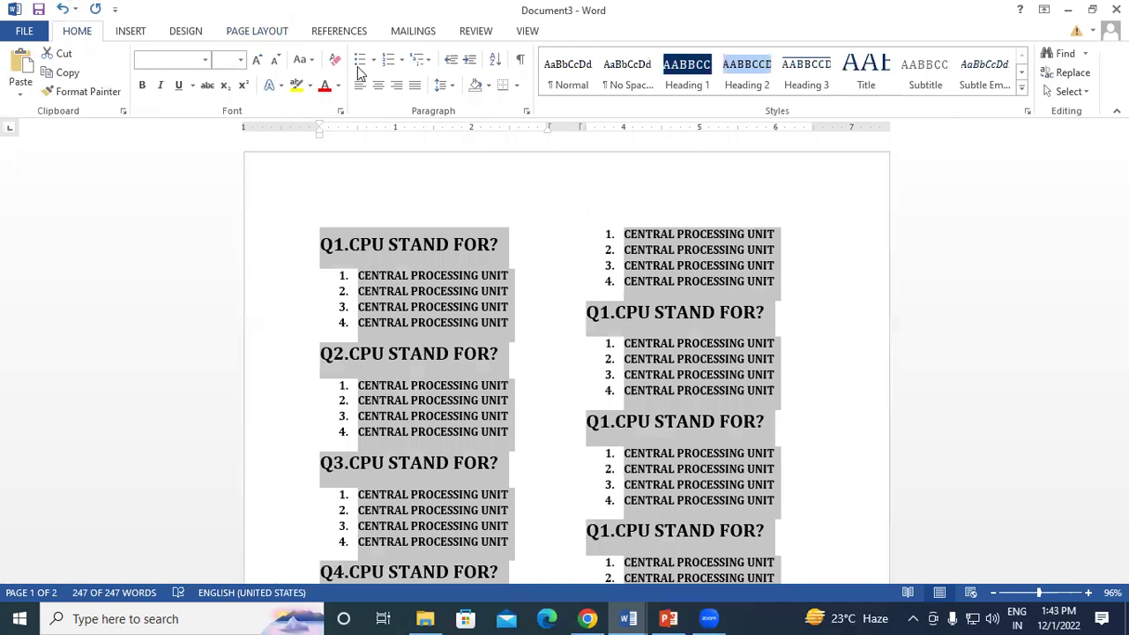
{"action": "left_click", "coordinate": [441, 85]}
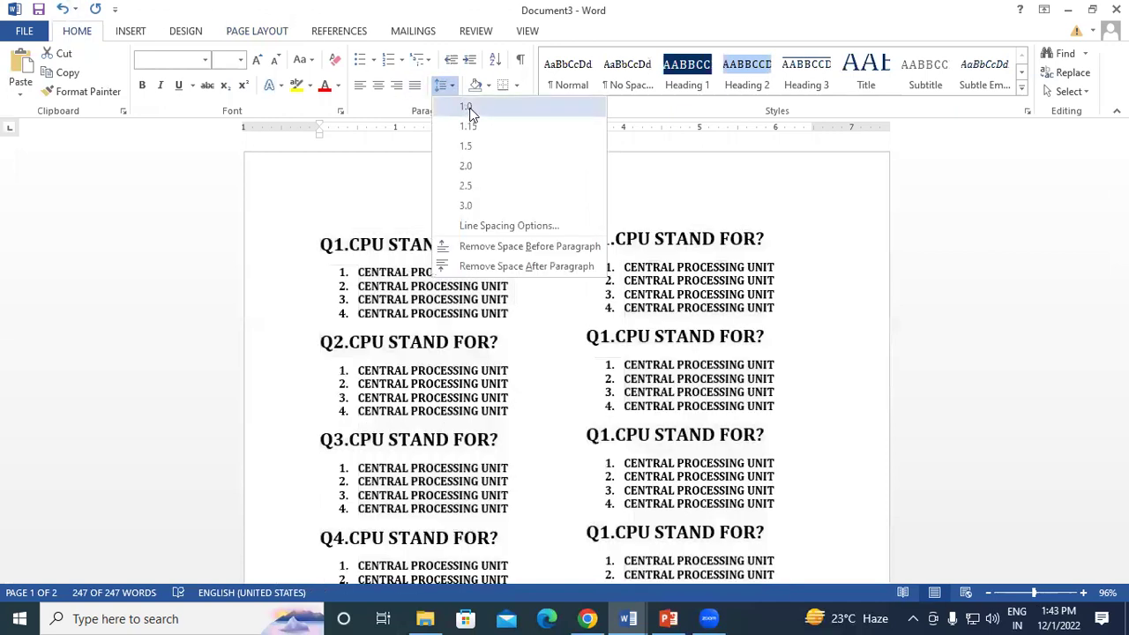
{"action": "left_click", "coordinate": [467, 110]}
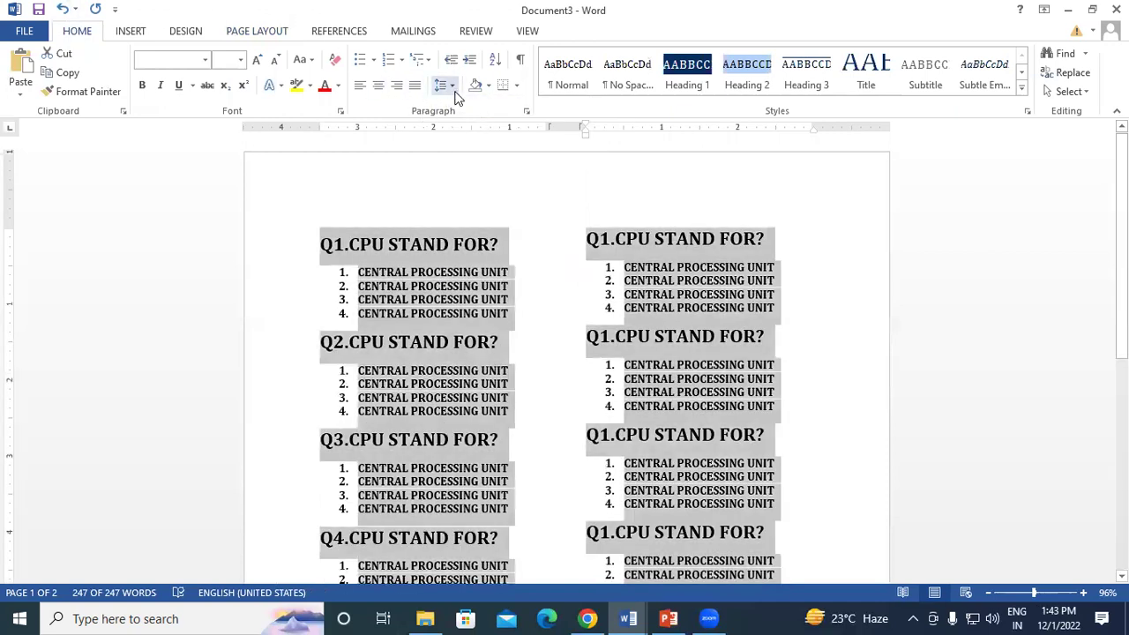
{"action": "left_click", "coordinate": [442, 85]}
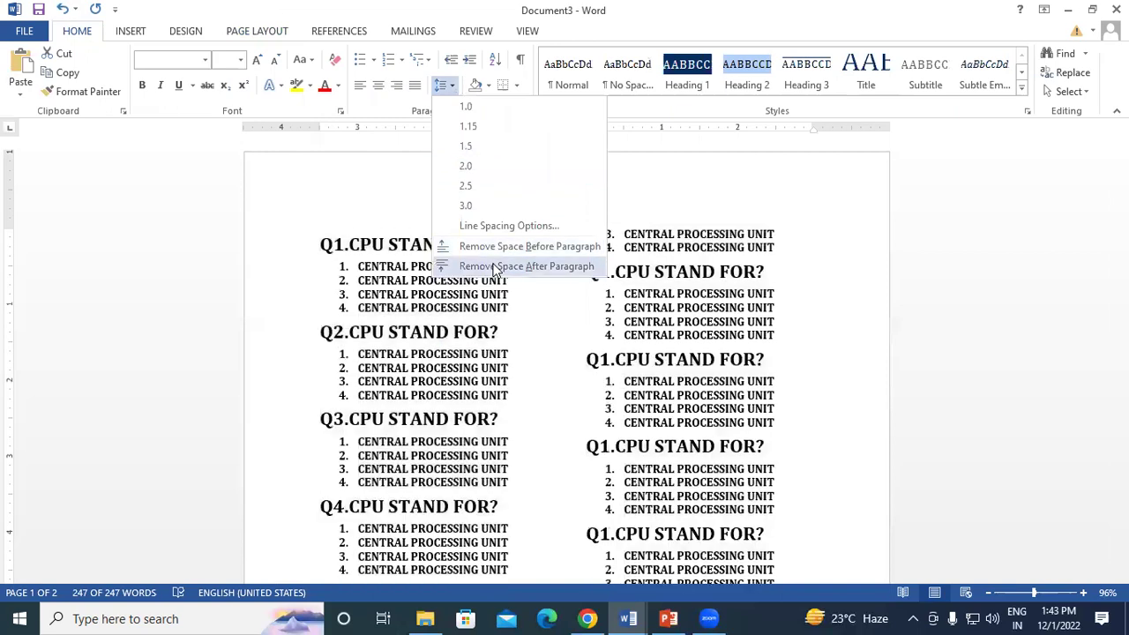
{"action": "left_click", "coordinate": [495, 268]}
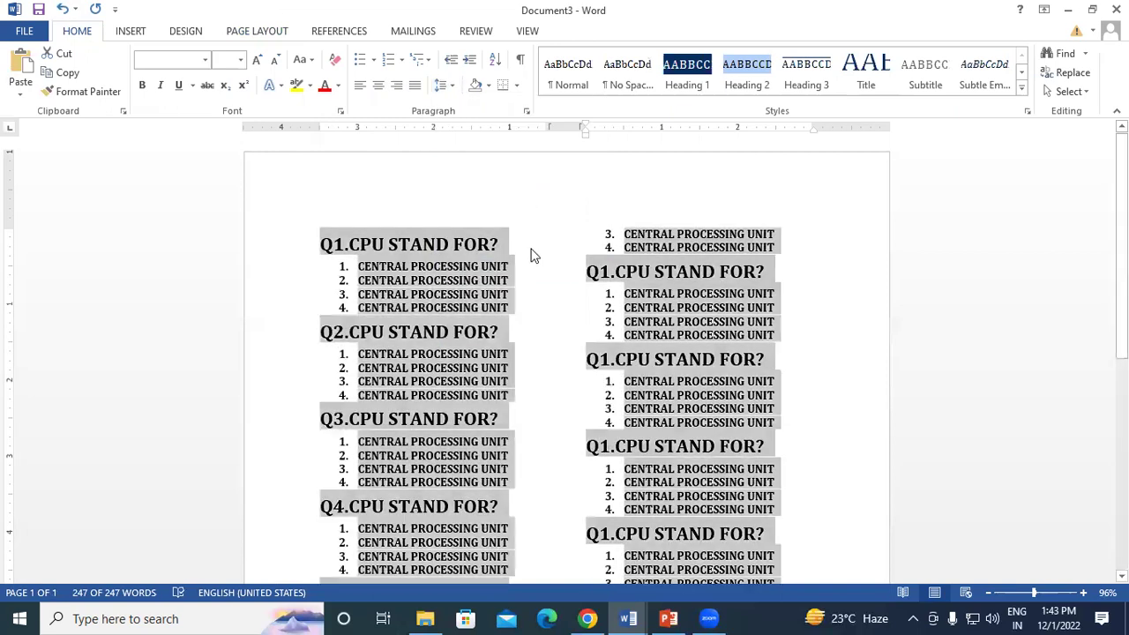
{"action": "left_click", "coordinate": [531, 247]}
{"action": "scroll", "coordinate": [441, 329], "scroll_direction": "down", "scroll_amount": 3}
{"action": "scroll", "coordinate": [440, 329], "scroll_direction": "down", "scroll_amount": 5}
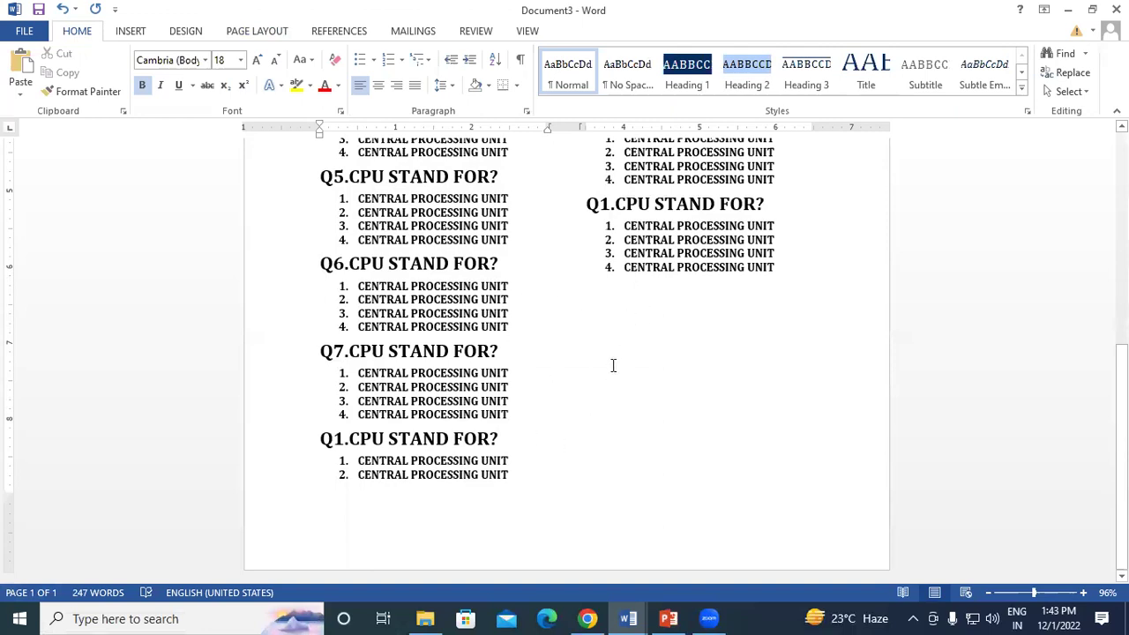
- Preview the printed CPU quiz page, then return to editing
{"action": "scroll", "coordinate": [582, 430], "scroll_direction": "up", "scroll_amount": 8}
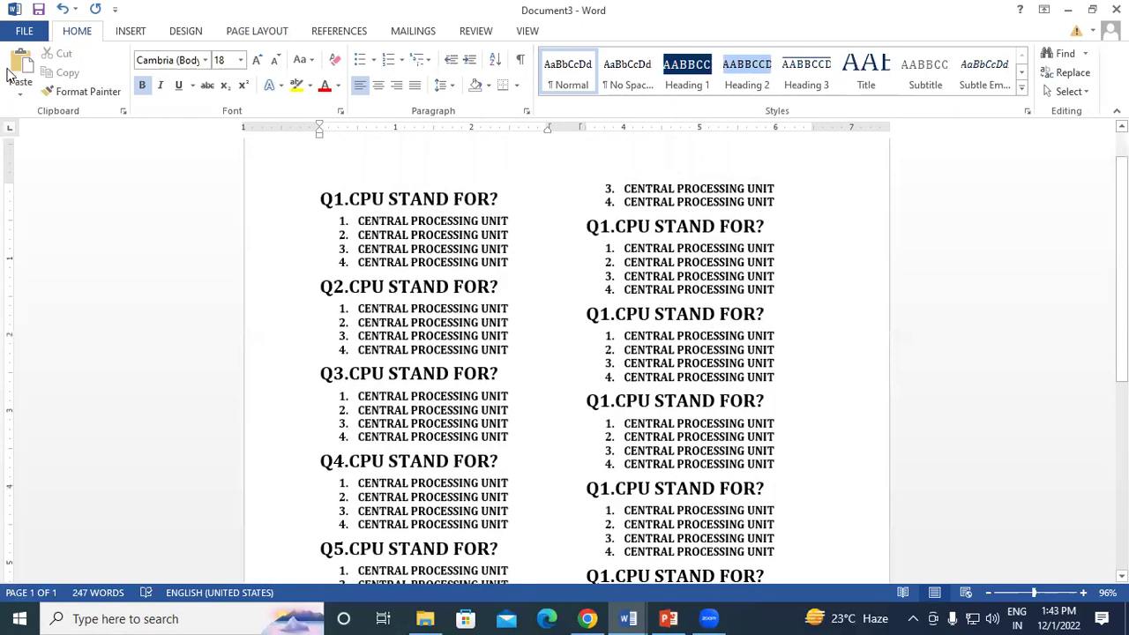
{"action": "left_click", "coordinate": [24, 30]}
{"action": "left_click", "coordinate": [33, 231]}
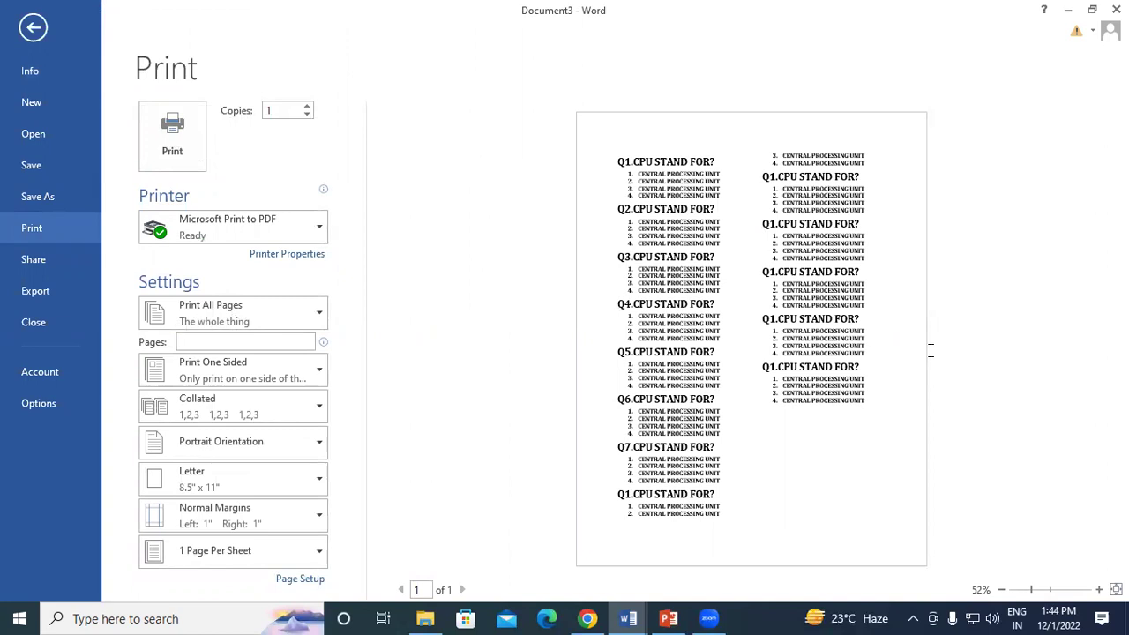
{"action": "left_click", "coordinate": [35, 34]}
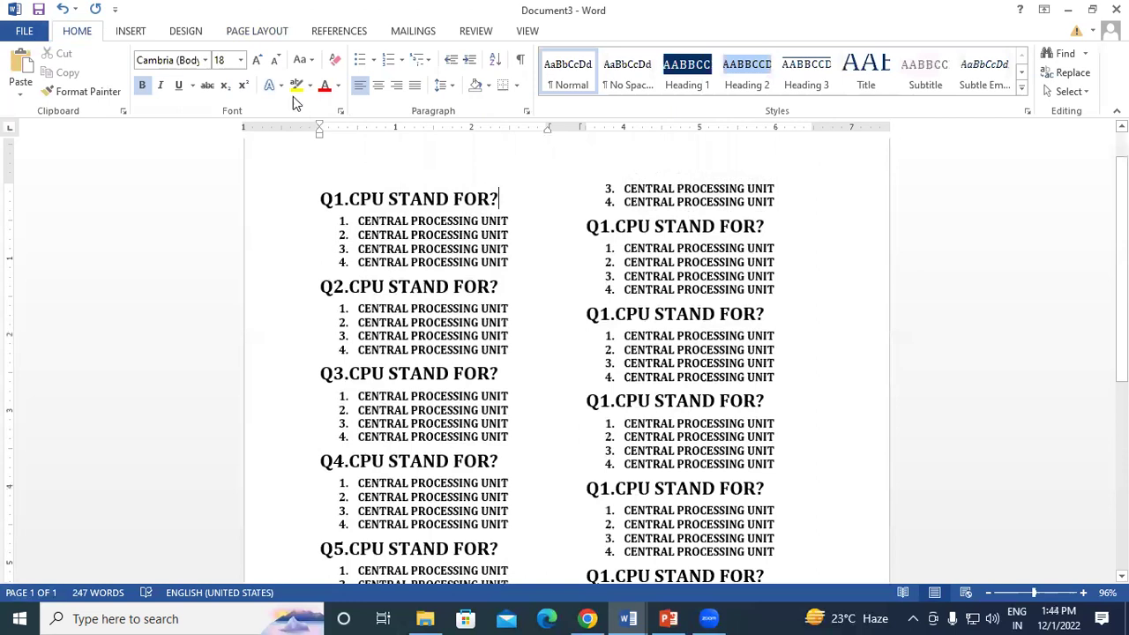
- Insert a column break before the last Q1 heading so the left column ends after Q7
{"action": "left_click", "coordinate": [249, 34]}
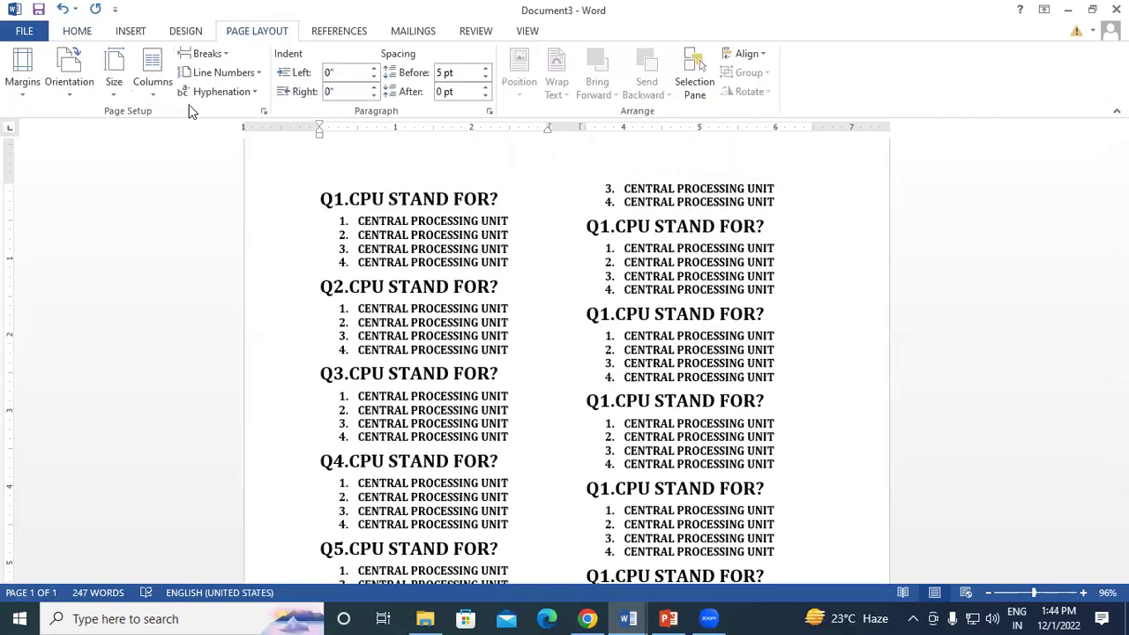
{"action": "left_click", "coordinate": [150, 95]}
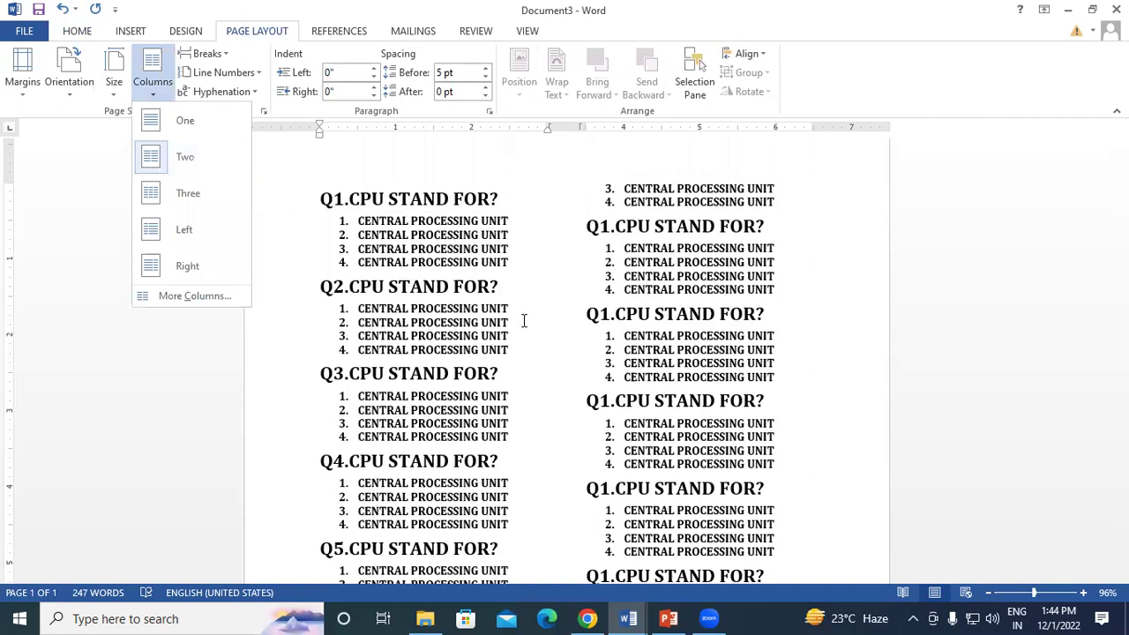
{"action": "scroll", "coordinate": [508, 348], "scroll_direction": "down", "scroll_amount": 5}
{"action": "scroll", "coordinate": [509, 349], "scroll_direction": "down", "scroll_amount": 1}
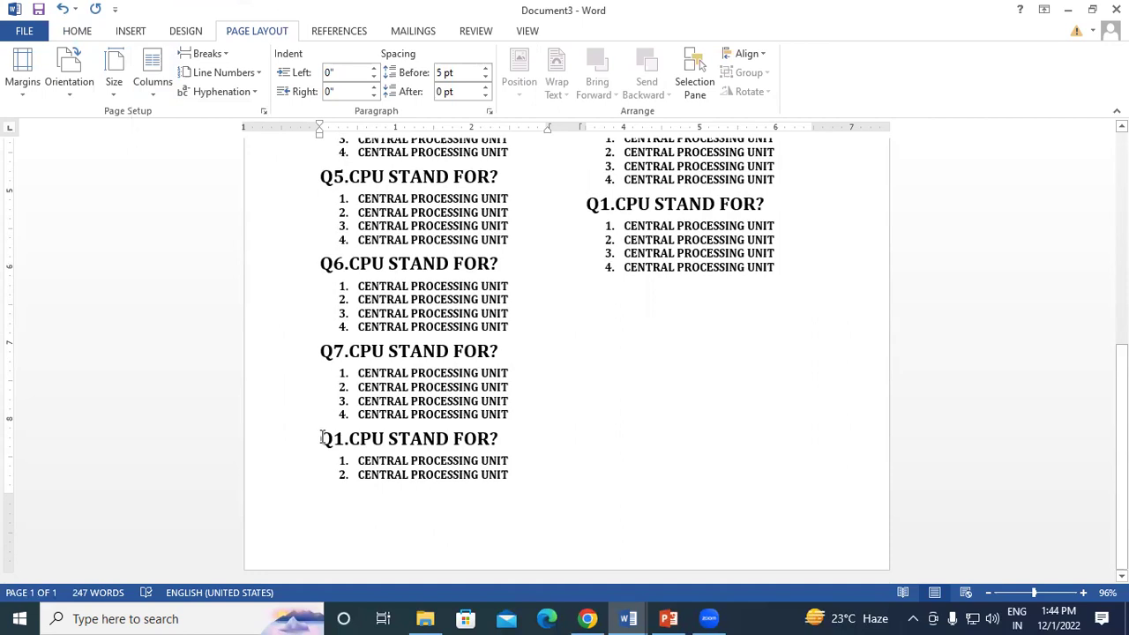
{"action": "left_click", "coordinate": [315, 438]}
{"action": "key", "text": "ctrl+shift+Return"}
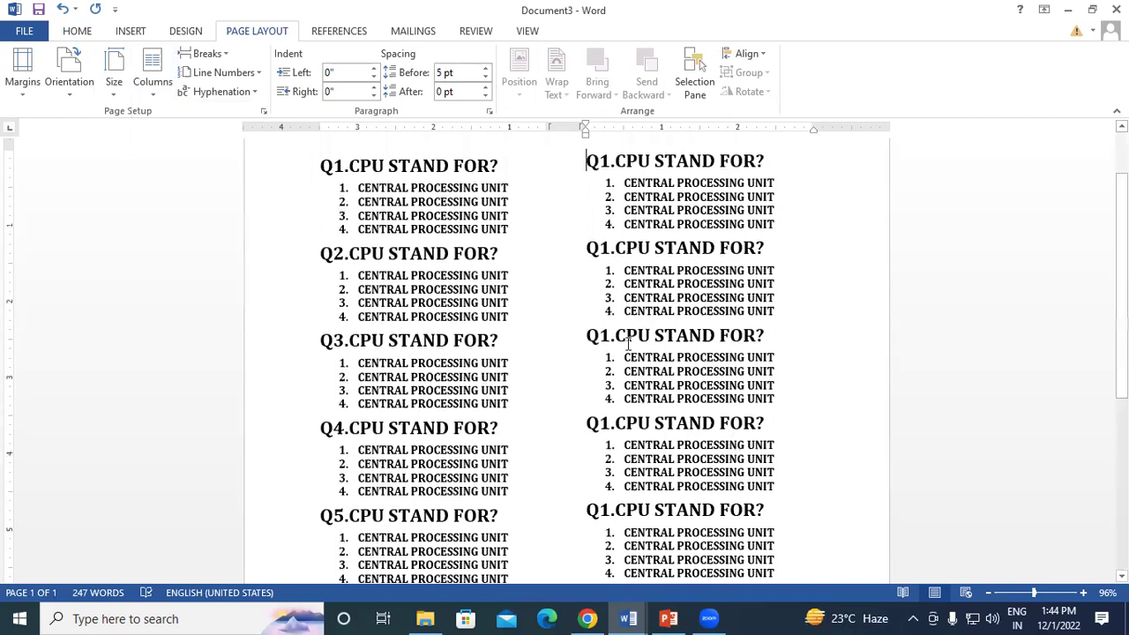
{"action": "scroll", "coordinate": [673, 381], "scroll_direction": "down", "scroll_amount": 3}
{"action": "scroll", "coordinate": [674, 381], "scroll_direction": "down", "scroll_amount": 3}
{"action": "scroll", "coordinate": [673, 381], "scroll_direction": "down", "scroll_amount": 2}
{"action": "scroll", "coordinate": [674, 381], "scroll_direction": "up", "scroll_amount": 4}
{"action": "scroll", "coordinate": [673, 381], "scroll_direction": "up", "scroll_amount": 4}
{"action": "scroll", "coordinate": [595, 217], "scroll_direction": "up", "scroll_amount": 2}
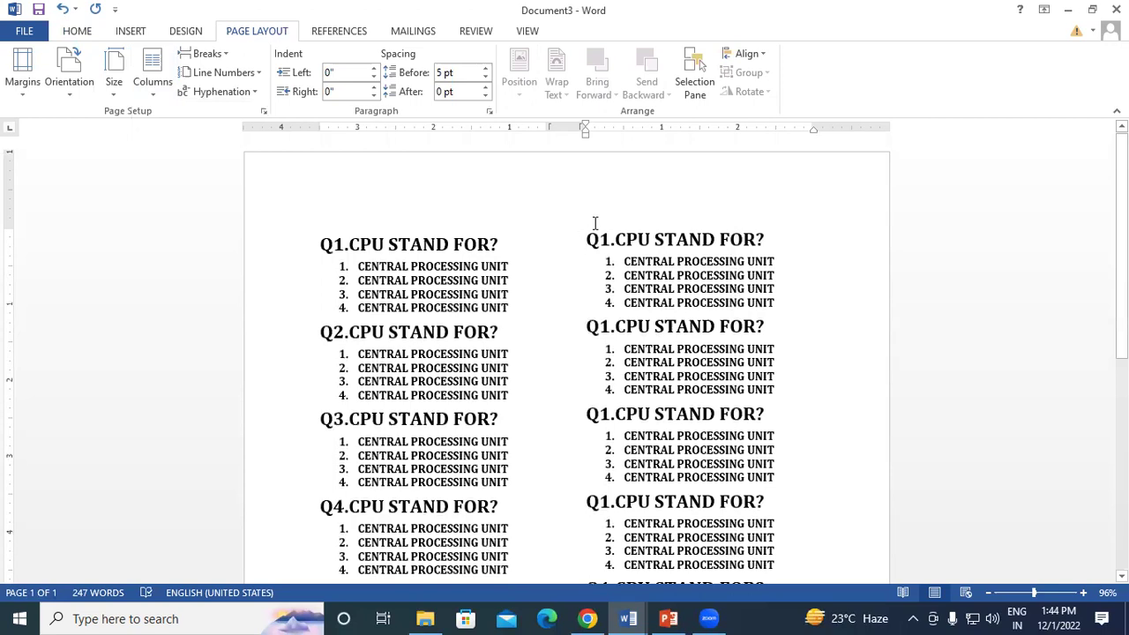
{"action": "scroll", "coordinate": [595, 223], "scroll_direction": "down", "scroll_amount": 3}
{"action": "scroll", "coordinate": [592, 291], "scroll_direction": "down", "scroll_amount": 3}
{"action": "scroll", "coordinate": [694, 367], "scroll_direction": "down", "scroll_amount": 3}
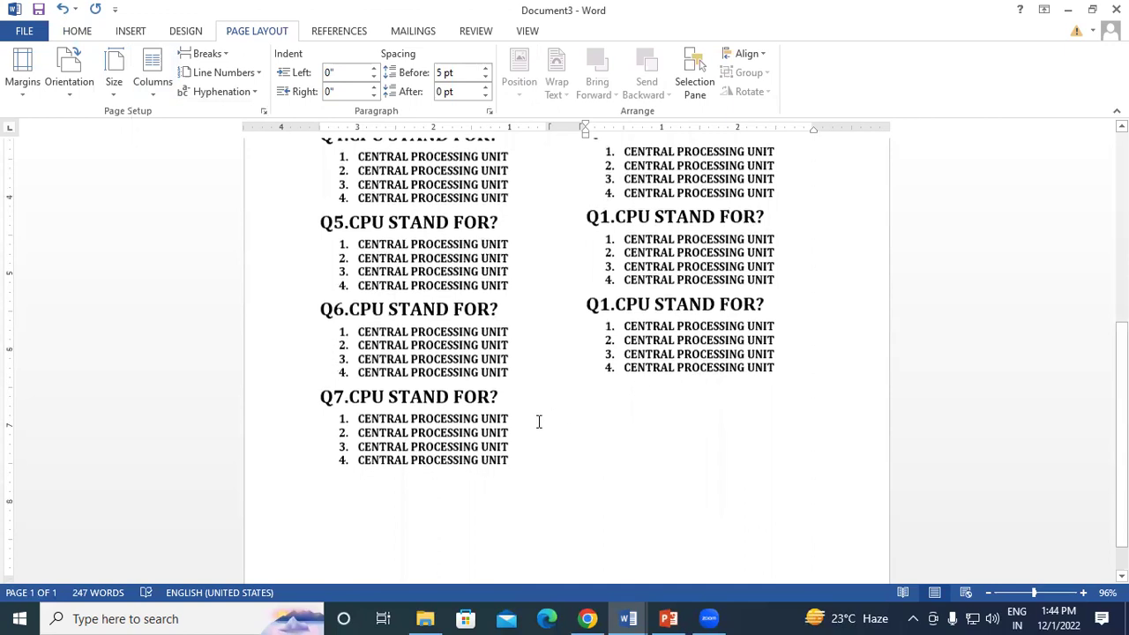
{"action": "scroll", "coordinate": [536, 420], "scroll_direction": "down", "scroll_amount": 1}
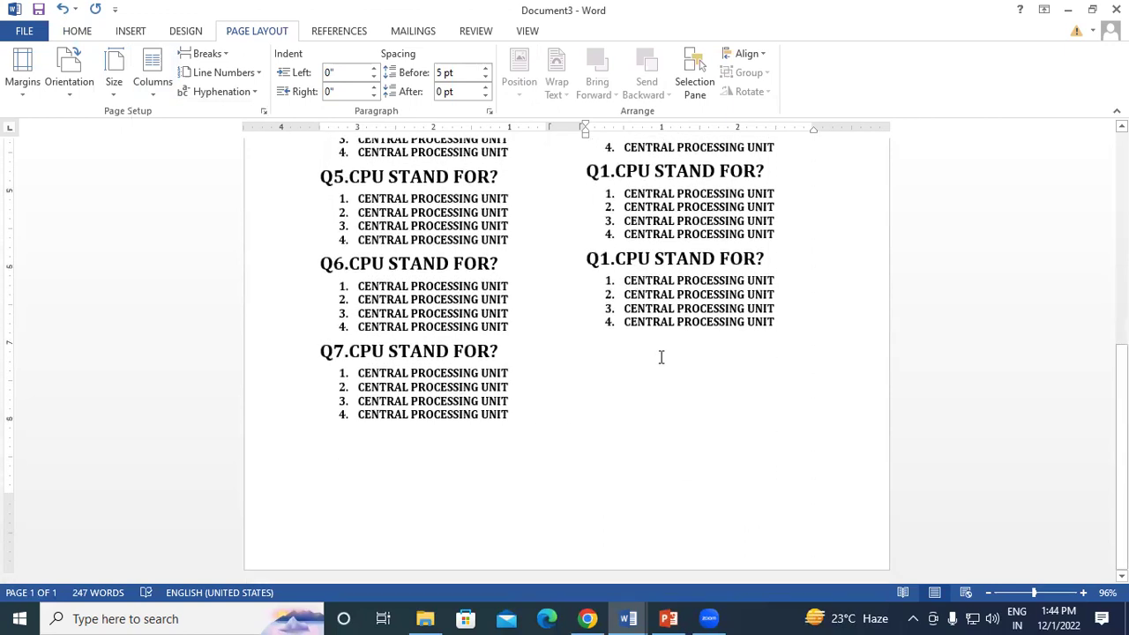
{"action": "scroll", "coordinate": [647, 362], "scroll_direction": "up", "scroll_amount": 4}
{"action": "scroll", "coordinate": [617, 326], "scroll_direction": "up", "scroll_amount": 6}
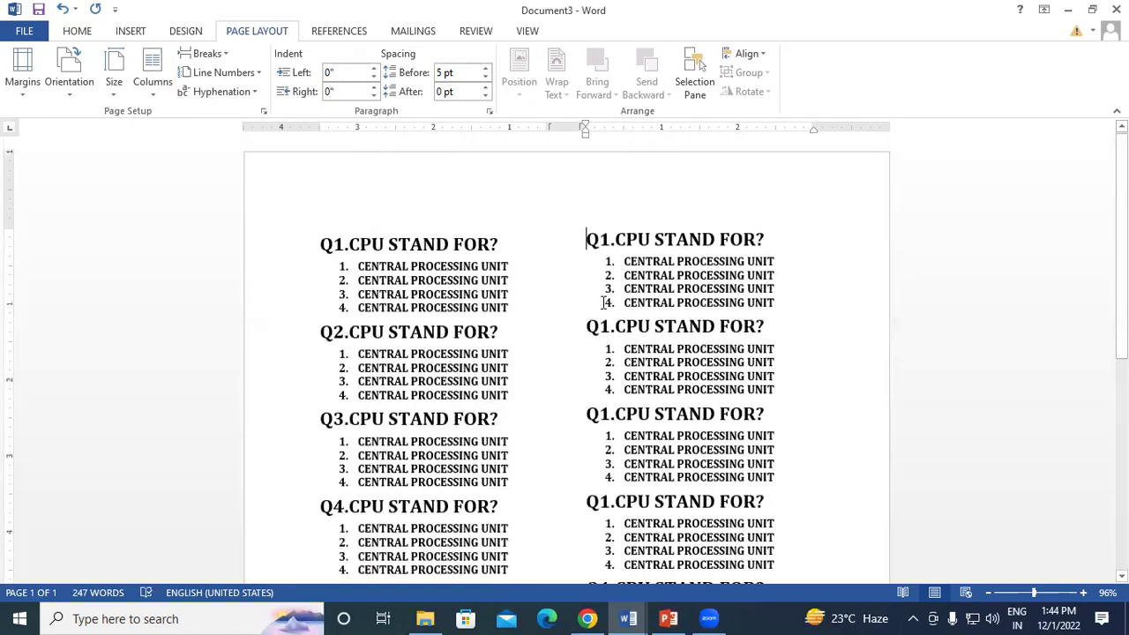
{"action": "left_click", "coordinate": [151, 84]}
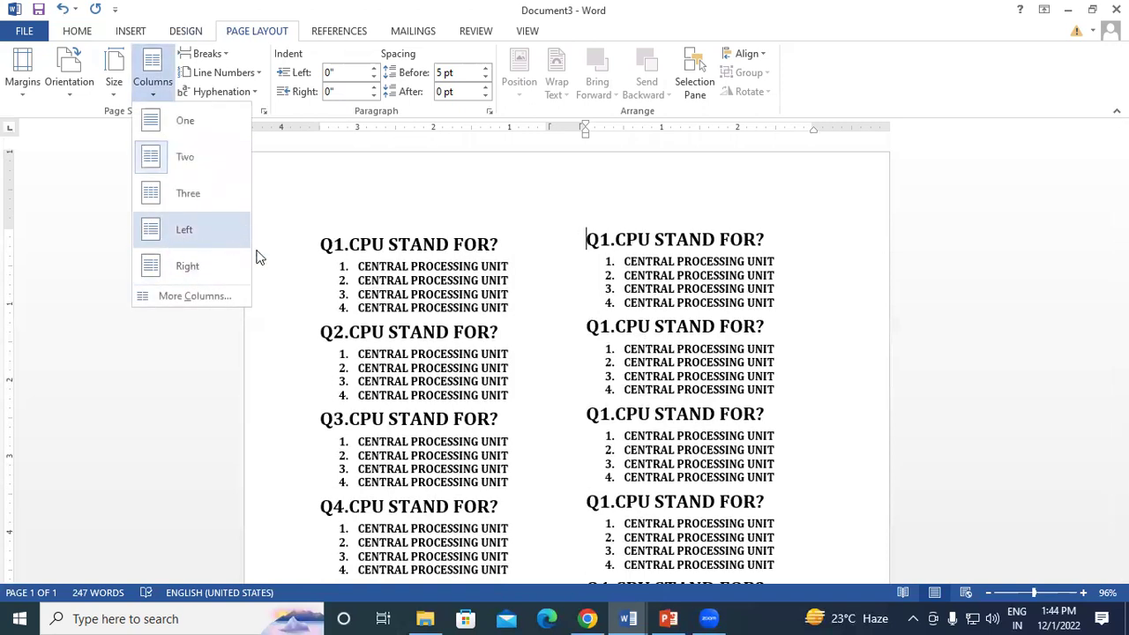
{"action": "left_click", "coordinate": [164, 230]}
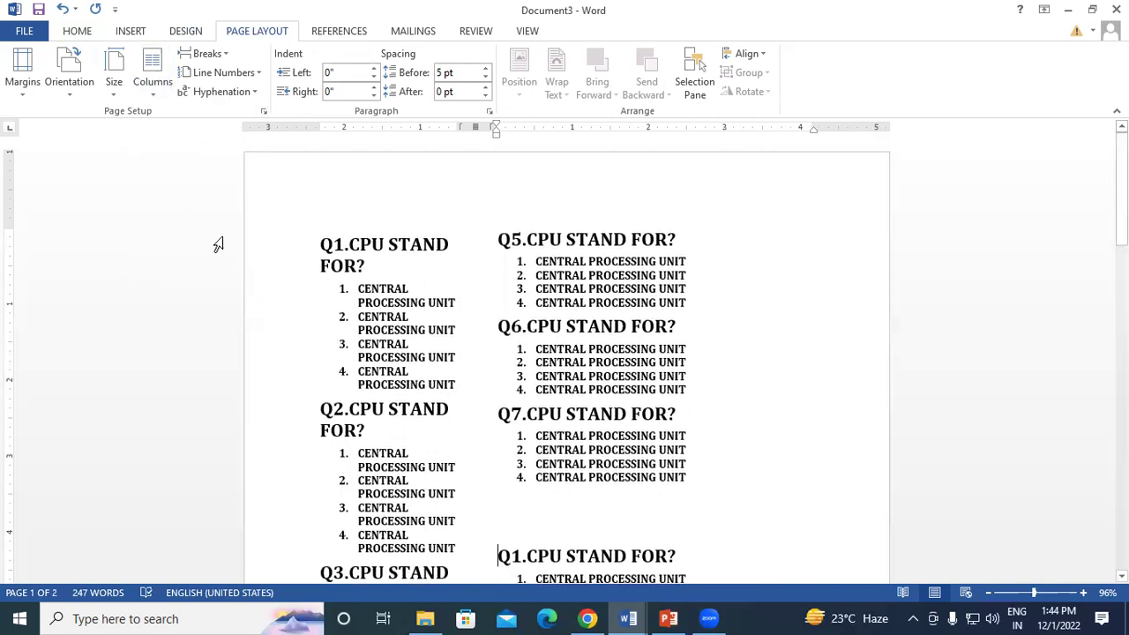
{"action": "left_click", "coordinate": [148, 89]}
{"action": "key", "text": "Escape"}
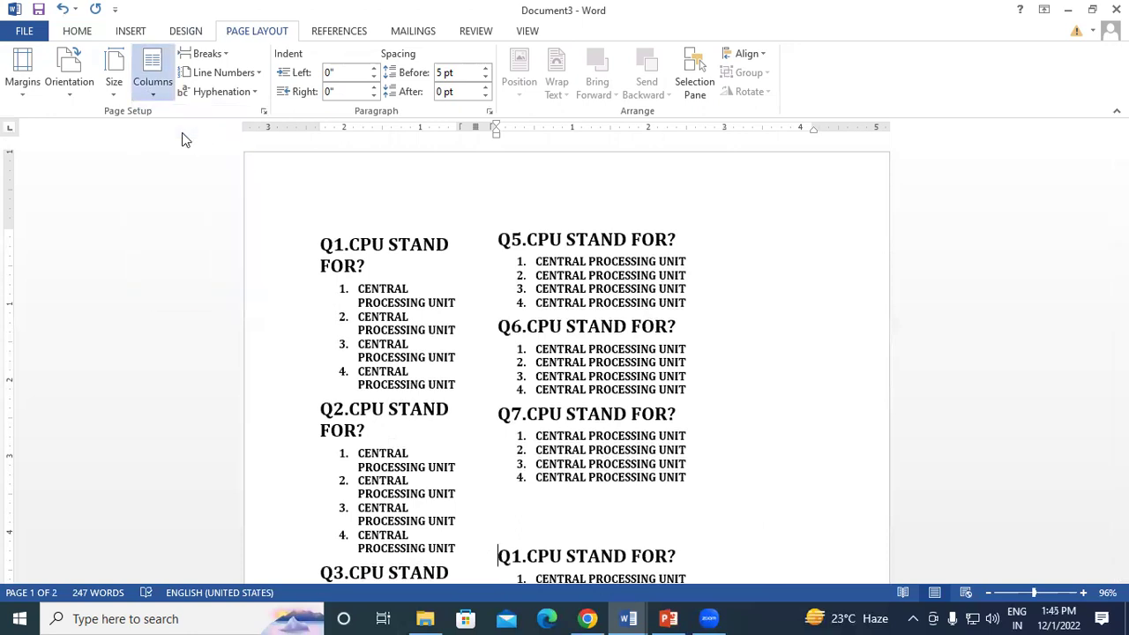
{"action": "key", "text": "ctrl+z"}
{"action": "left_click", "coordinate": [157, 101]}
{"action": "left_click", "coordinate": [184, 155]}
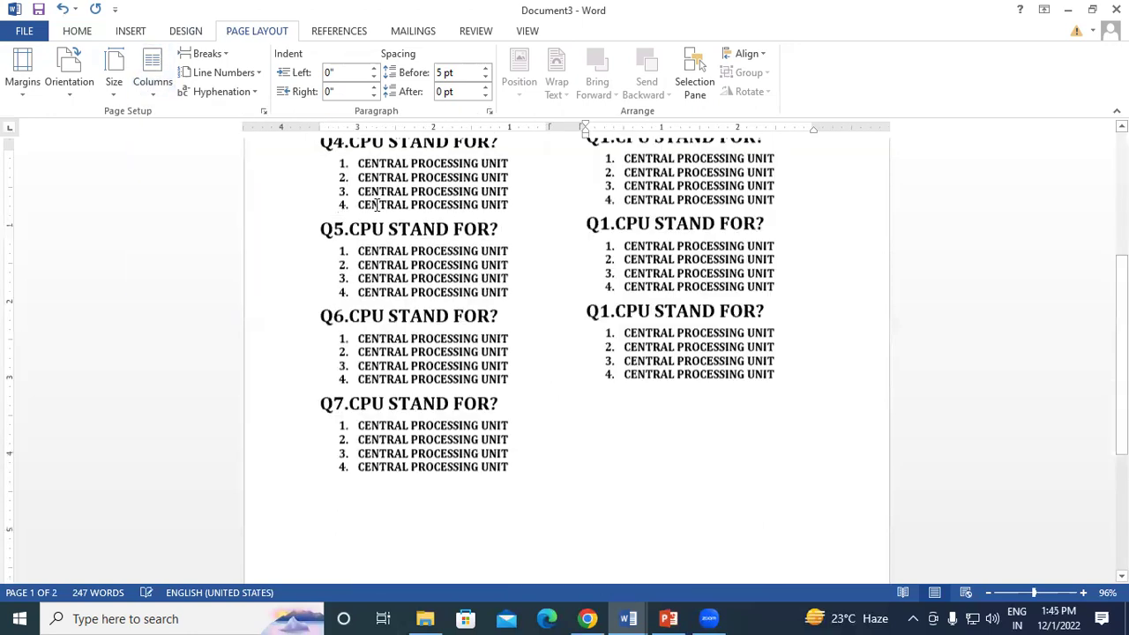
{"action": "left_click", "coordinate": [150, 92]}
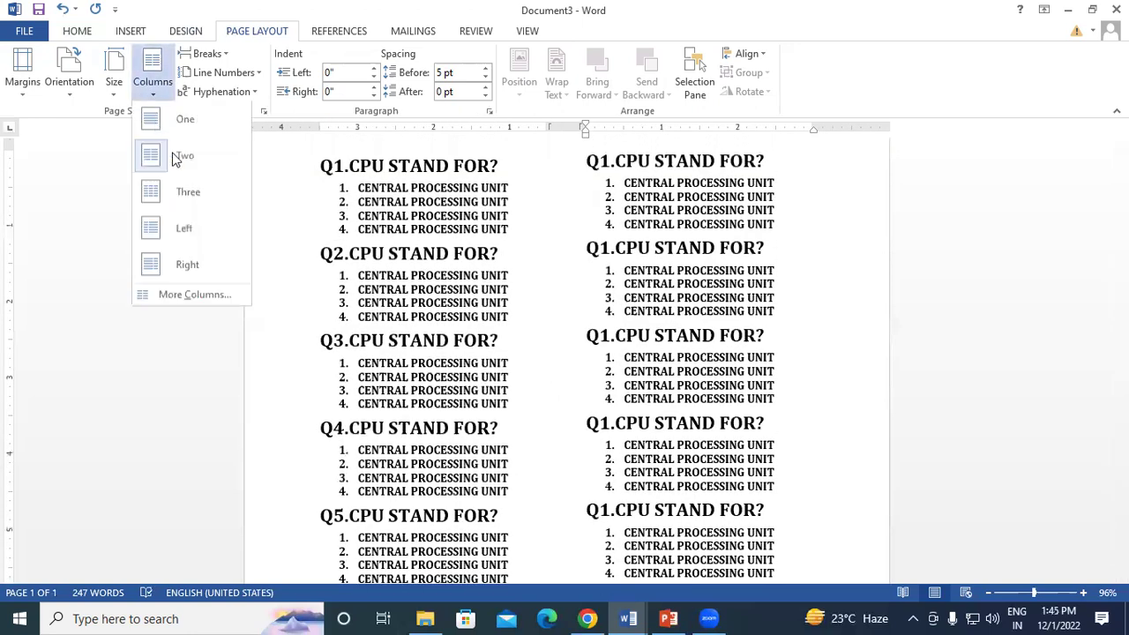
{"action": "left_click", "coordinate": [200, 193]}
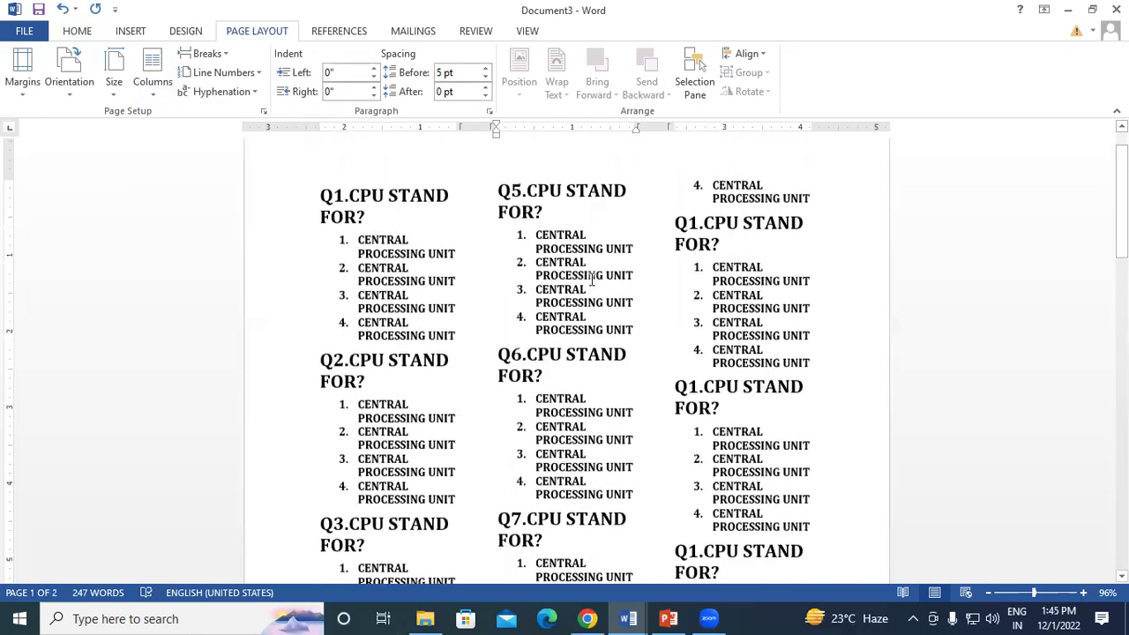
{"action": "scroll", "coordinate": [505, 284], "scroll_direction": "up", "scroll_amount": 1}
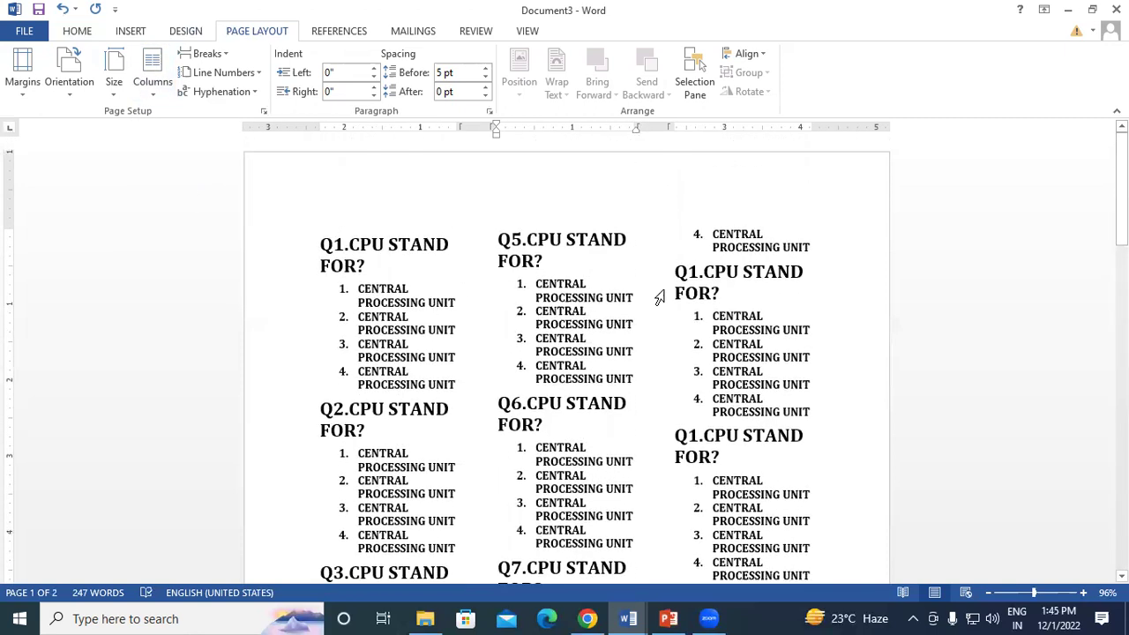
{"action": "scroll", "coordinate": [677, 287], "scroll_direction": "down", "scroll_amount": 4}
{"action": "scroll", "coordinate": [676, 286], "scroll_direction": "down", "scroll_amount": 3}
{"action": "scroll", "coordinate": [573, 305], "scroll_direction": "down", "scroll_amount": 3}
{"action": "scroll", "coordinate": [253, 164], "scroll_direction": "up", "scroll_amount": 4}
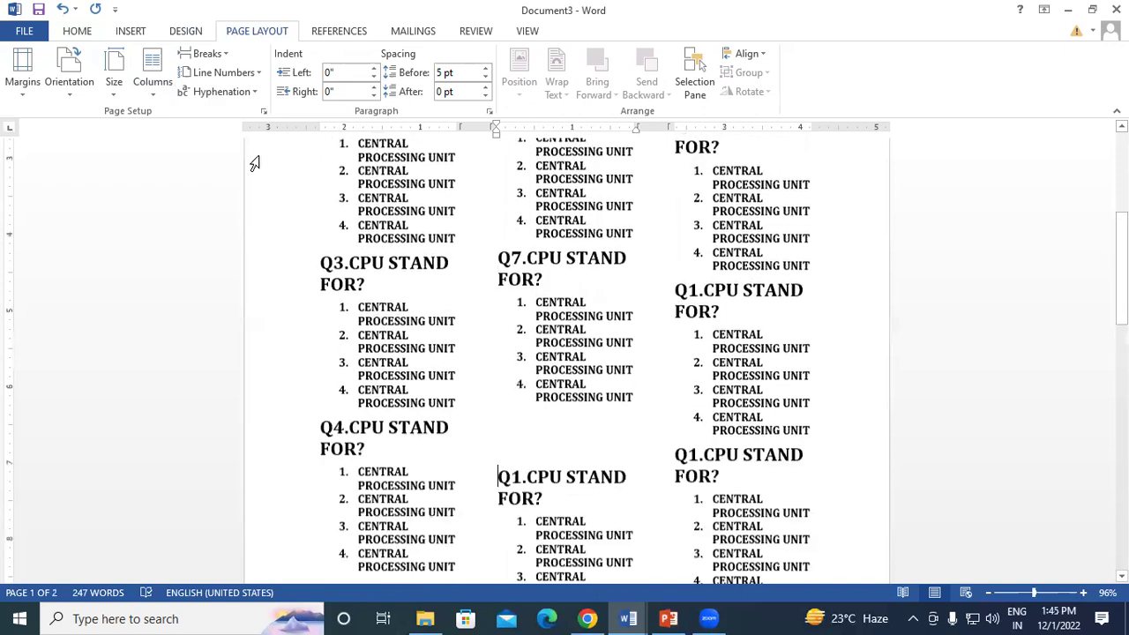
{"action": "scroll", "coordinate": [203, 132], "scroll_direction": "up", "scroll_amount": 2}
{"action": "left_click", "coordinate": [152, 70]}
{"action": "left_click", "coordinate": [184, 156]}
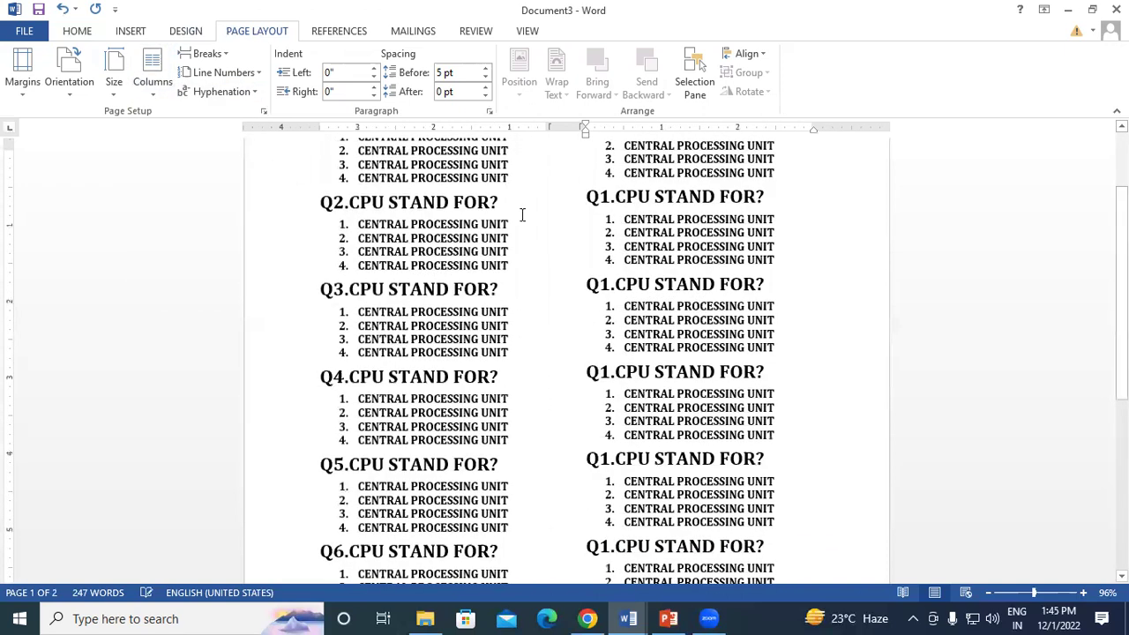
{"action": "scroll", "coordinate": [512, 203], "scroll_direction": "up", "scroll_amount": 3}
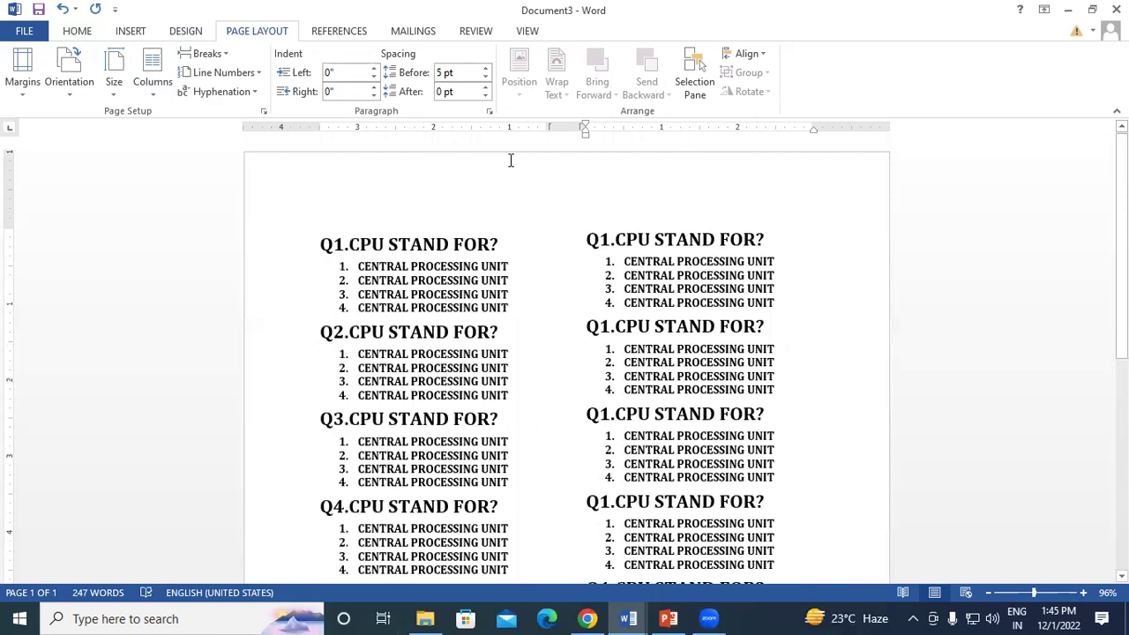
{"action": "scroll", "coordinate": [511, 160], "scroll_direction": "down", "scroll_amount": 3}
{"action": "scroll", "coordinate": [511, 159], "scroll_direction": "down", "scroll_amount": 6}
- Insert a page break before the Q3 heading
{"action": "scroll", "coordinate": [265, 150], "scroll_direction": "up", "scroll_amount": 2}
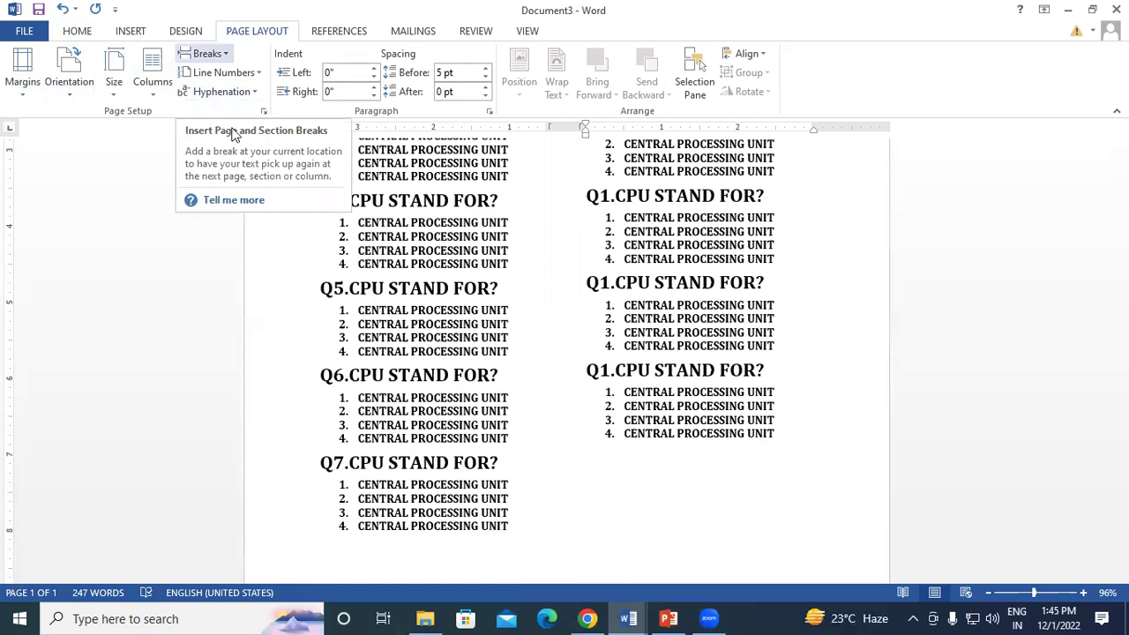
{"action": "left_click", "coordinate": [222, 57]}
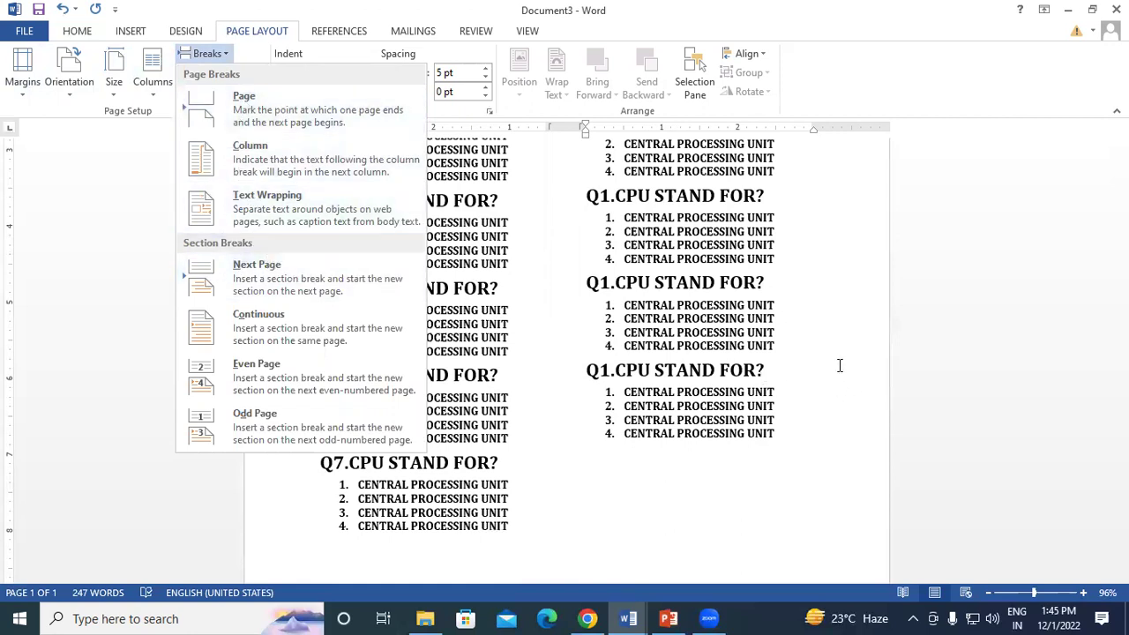
{"action": "scroll", "coordinate": [736, 251], "scroll_direction": "down", "scroll_amount": 1}
{"action": "scroll", "coordinate": [734, 252], "scroll_direction": "up", "scroll_amount": 5}
{"action": "scroll", "coordinate": [647, 252], "scroll_direction": "down", "scroll_amount": 3}
{"action": "scroll", "coordinate": [548, 255], "scroll_direction": "down", "scroll_amount": 2}
{"action": "scroll", "coordinate": [548, 255], "scroll_direction": "up", "scroll_amount": 2}
{"action": "left_click", "coordinate": [324, 270]}
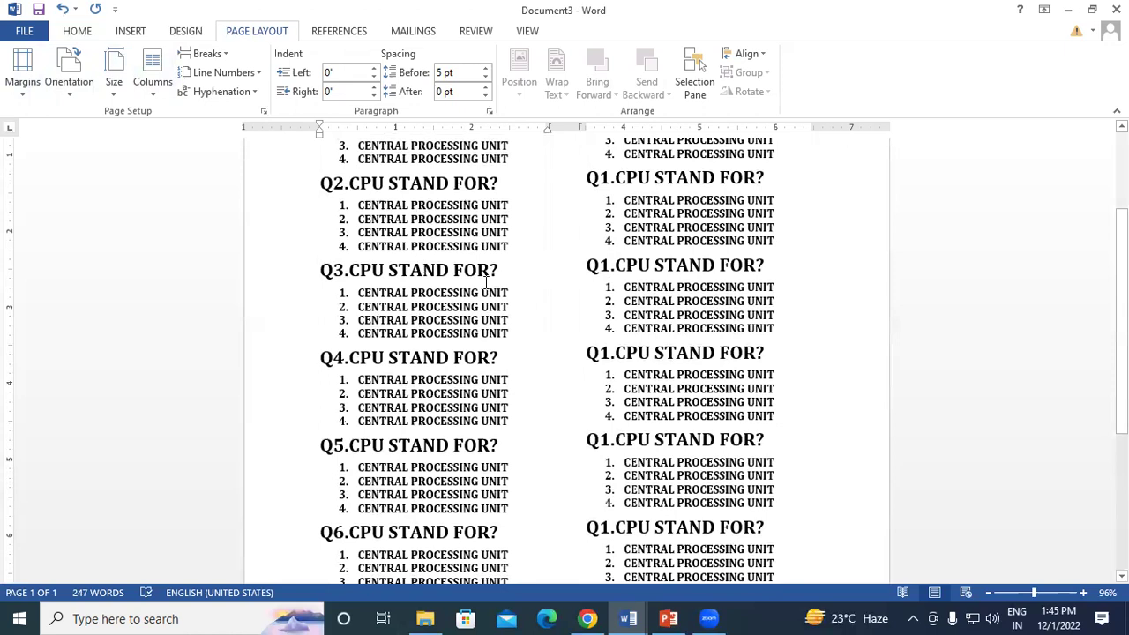
{"action": "left_click", "coordinate": [223, 56]}
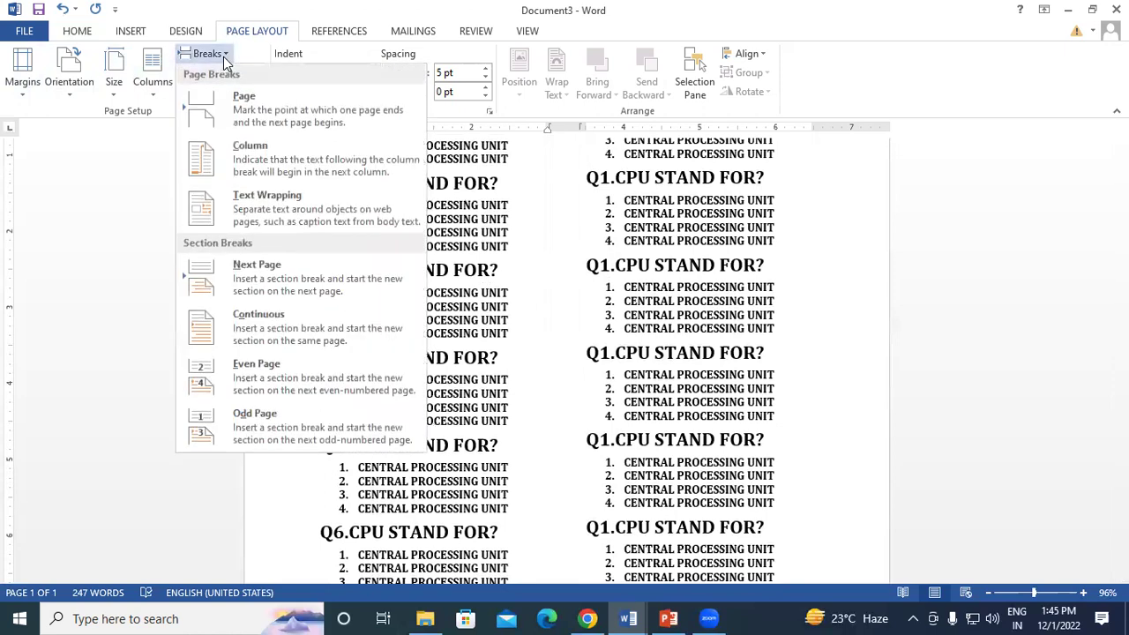
{"action": "left_click", "coordinate": [259, 109]}
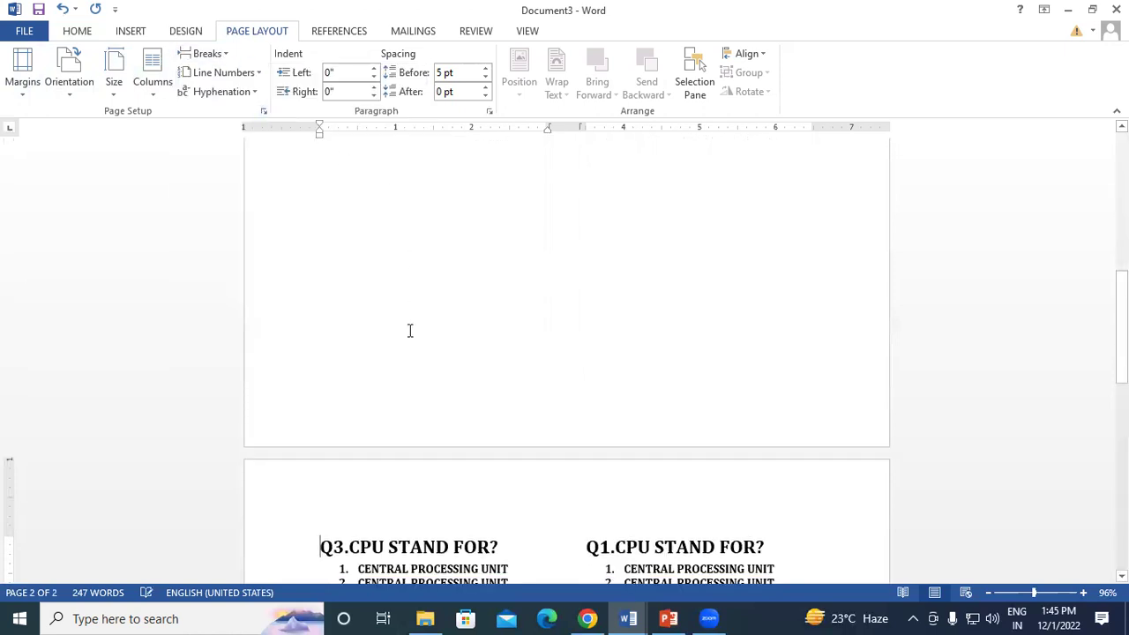
- Delete the page break before Q3, comparing with undo, so Q3 follows Q2
{"action": "scroll", "coordinate": [411, 329], "scroll_direction": "down", "scroll_amount": 3}
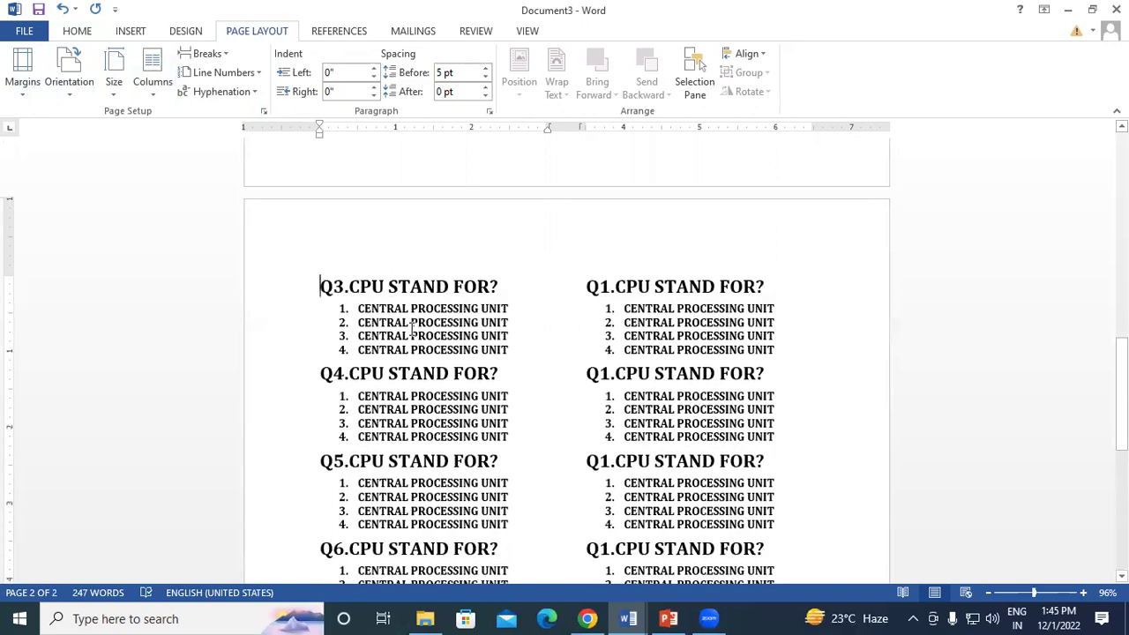
{"action": "scroll", "coordinate": [352, 265], "scroll_direction": "up", "scroll_amount": 4}
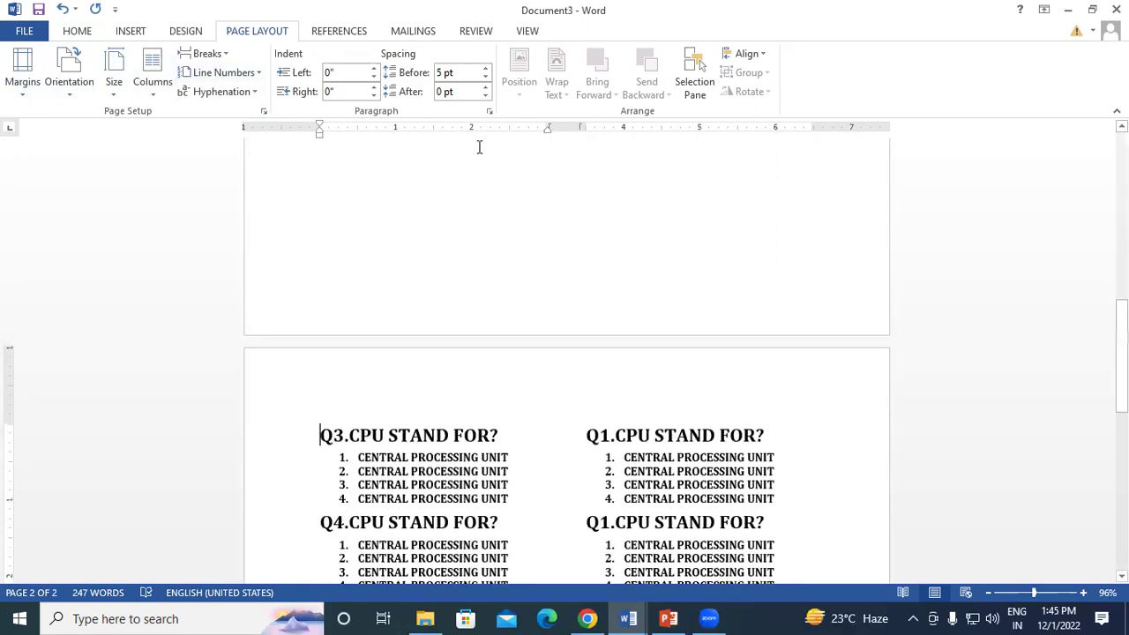
{"action": "key", "text": "BackSpace"}
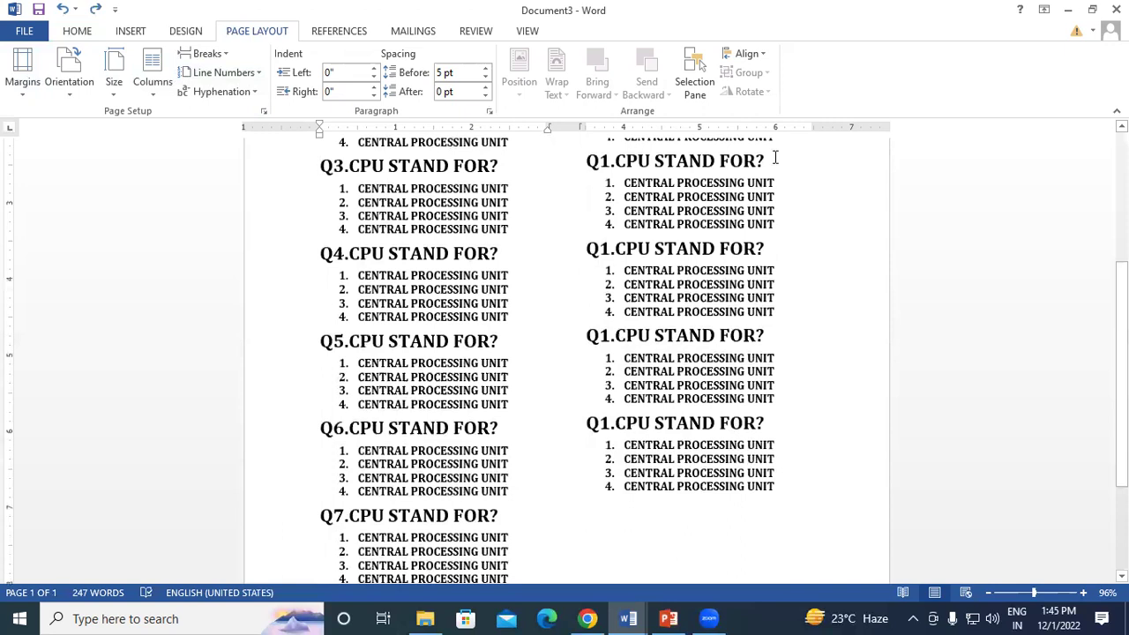
{"action": "key", "text": "ctrl+z"}
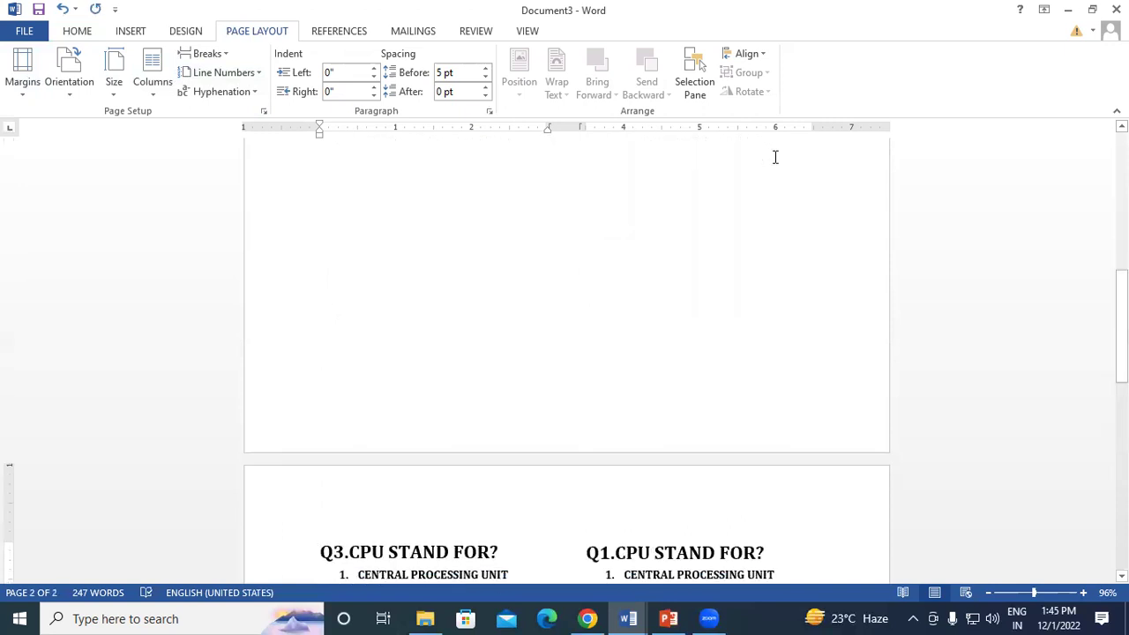
{"action": "key", "text": "BackSpace"}
{"action": "scroll", "coordinate": [514, 214], "scroll_direction": "up", "scroll_amount": 3}
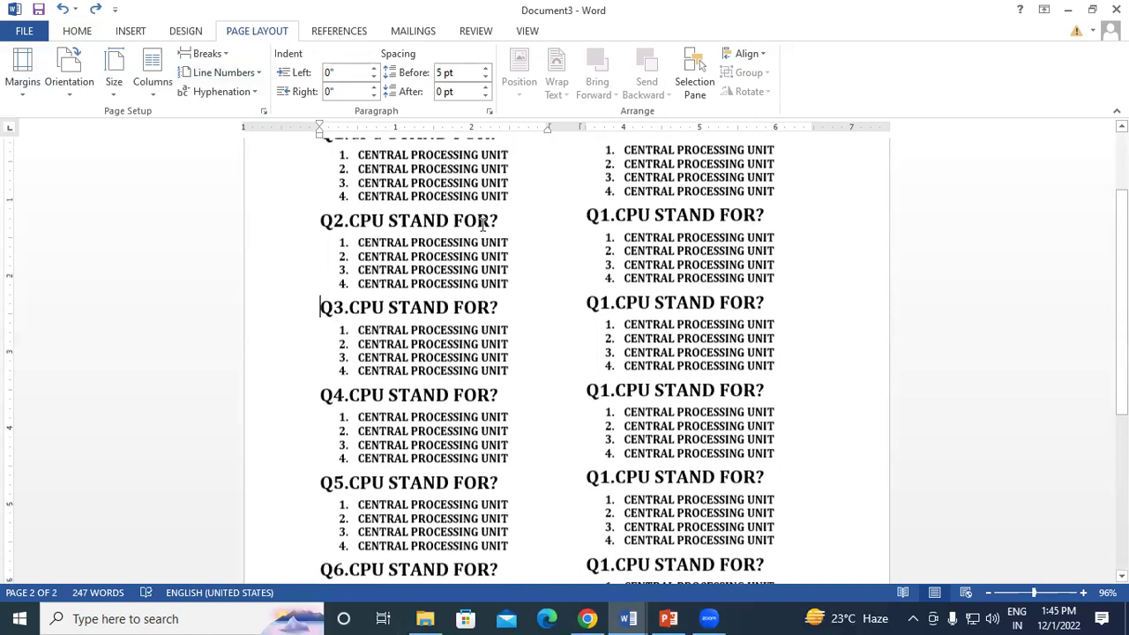
{"action": "scroll", "coordinate": [458, 232], "scroll_direction": "up", "scroll_amount": 2}
{"action": "scroll", "coordinate": [458, 232], "scroll_direction": "up", "scroll_amount": 1}
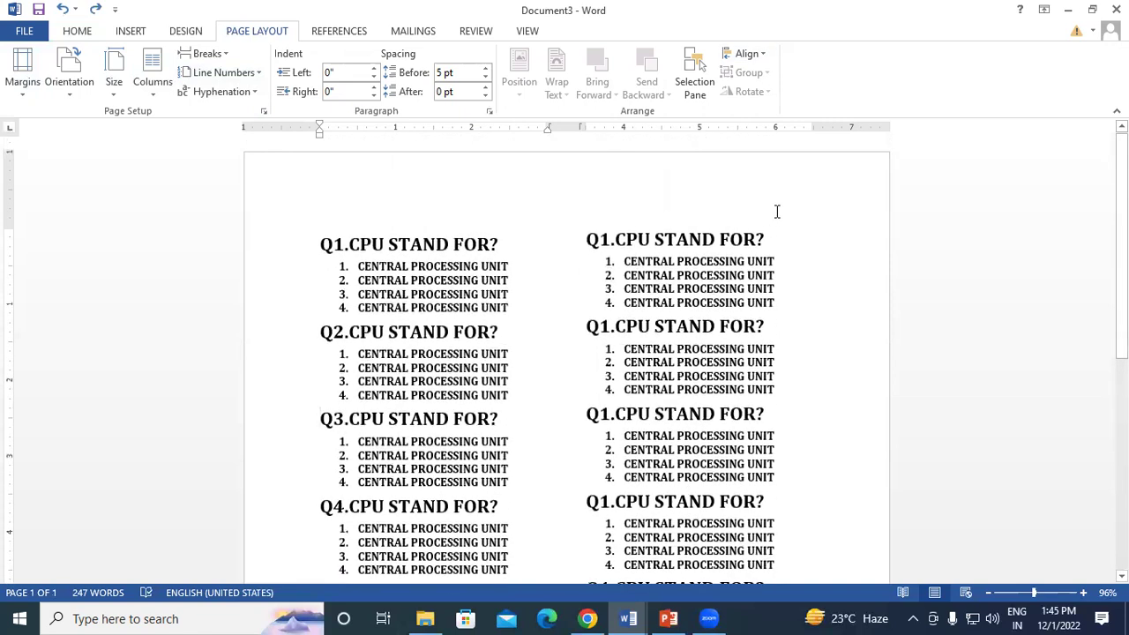
- Create a new document of =RAND sample paragraphs and enlarge all its text to 11 pt
{"action": "key", "text": "ctrl+n"}
{"action": "type", "text": "=RAND"}
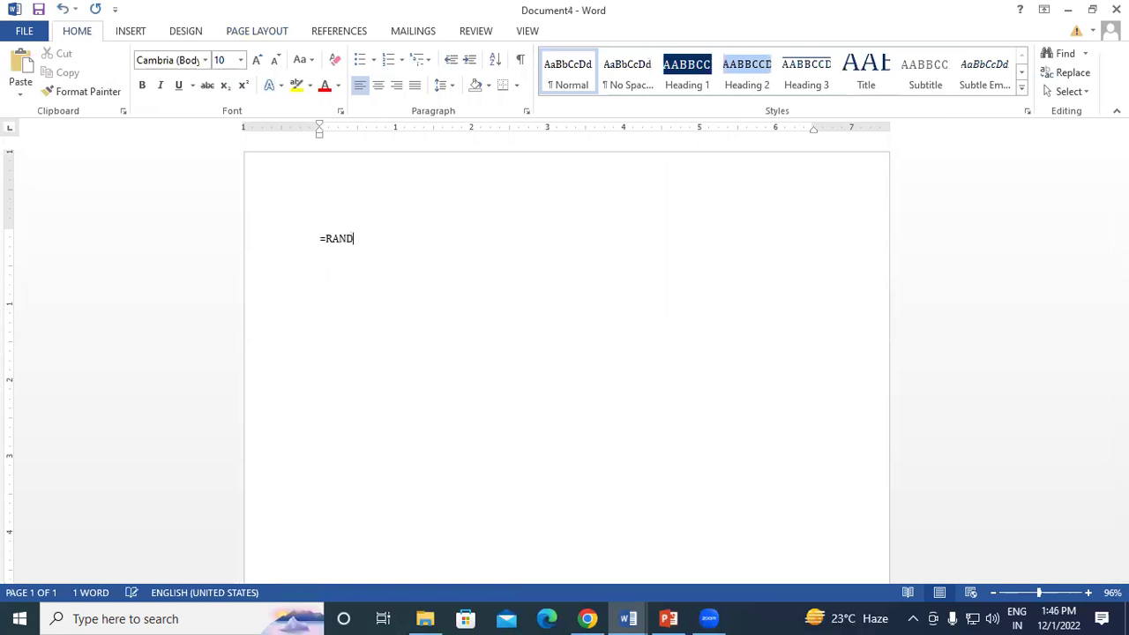
{"action": "type", "text": "20)"}
{"action": "key", "text": "Return"}
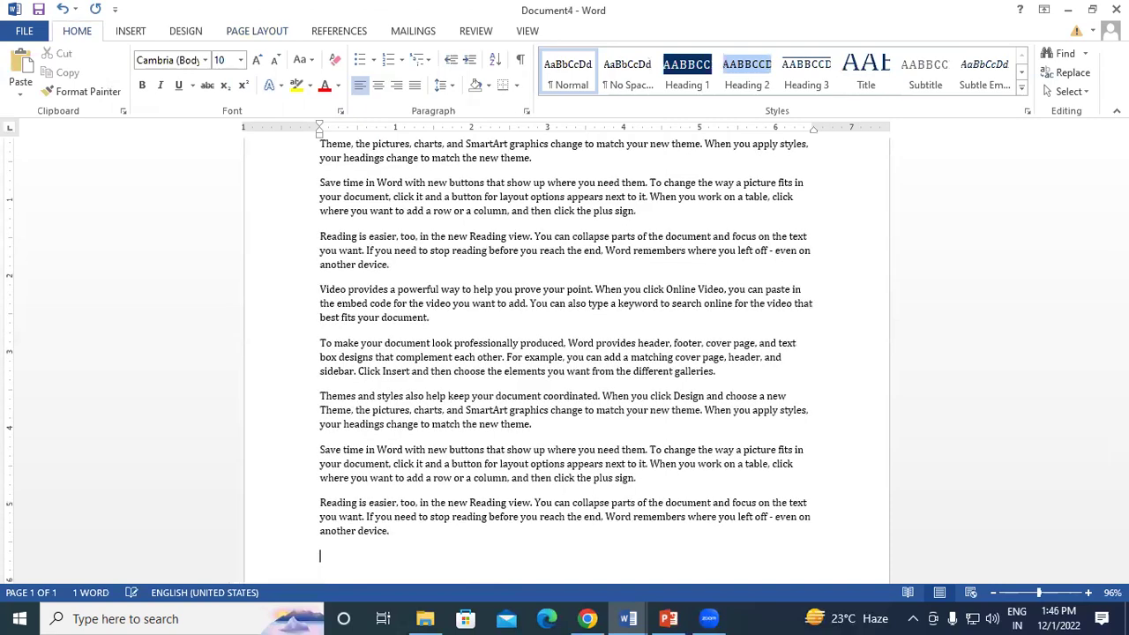
{"action": "scroll", "coordinate": [668, 168], "scroll_direction": "up", "scroll_amount": 3}
{"action": "scroll", "coordinate": [669, 168], "scroll_direction": "up", "scroll_amount": 1}
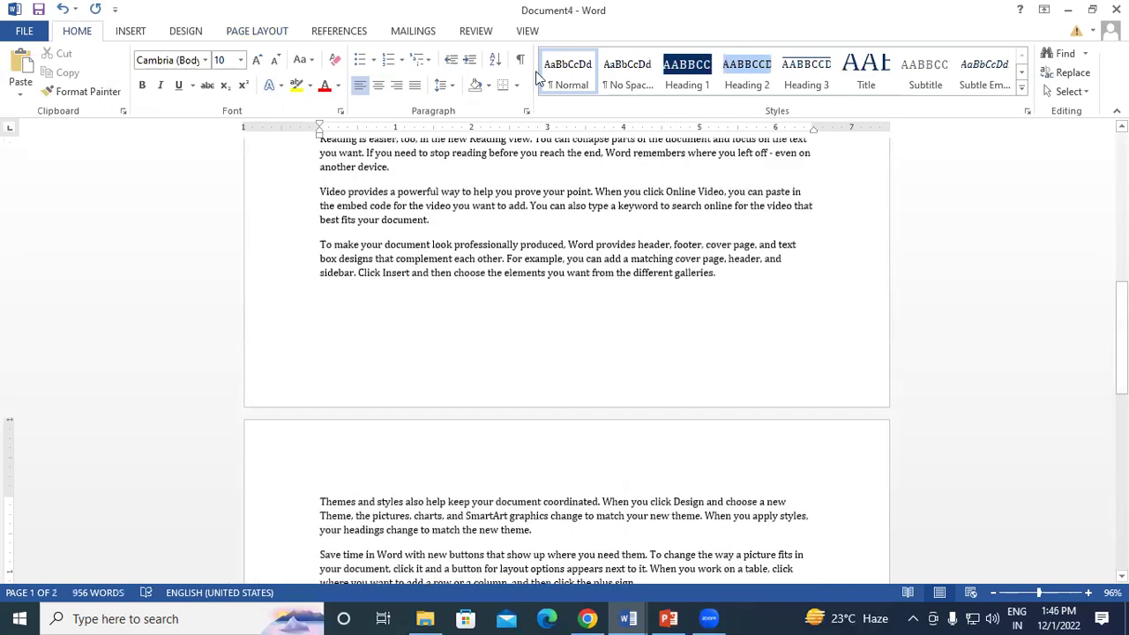
{"action": "key", "text": "ctrl+a"}
{"action": "left_click", "coordinate": [256, 62]}
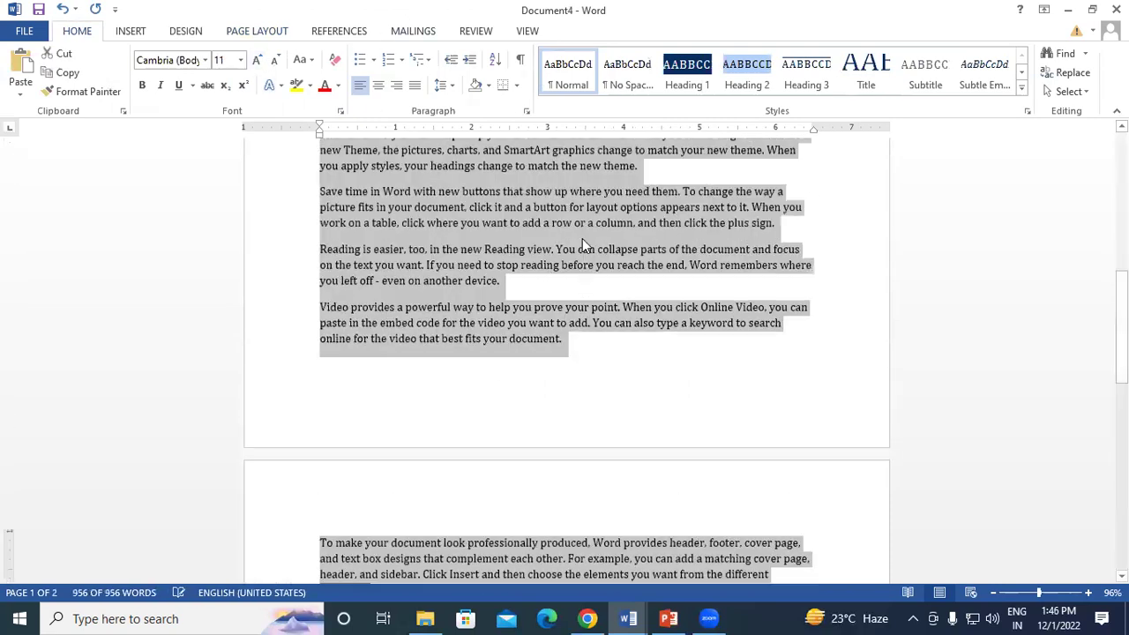
- Insert a page break after the first sample paragraph, then undo it
{"action": "scroll", "coordinate": [581, 238], "scroll_direction": "up", "scroll_amount": 5}
{"action": "left_click_drag", "start_coordinate": [1121, 203], "coordinate": [1121, 189]}
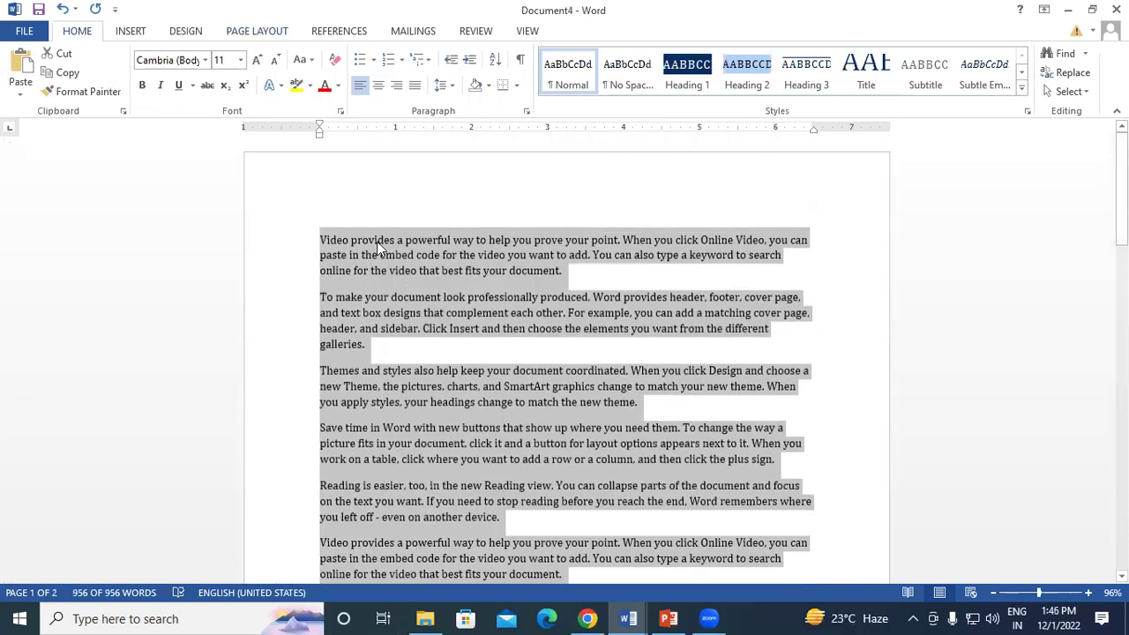
{"action": "left_click", "coordinate": [374, 255]}
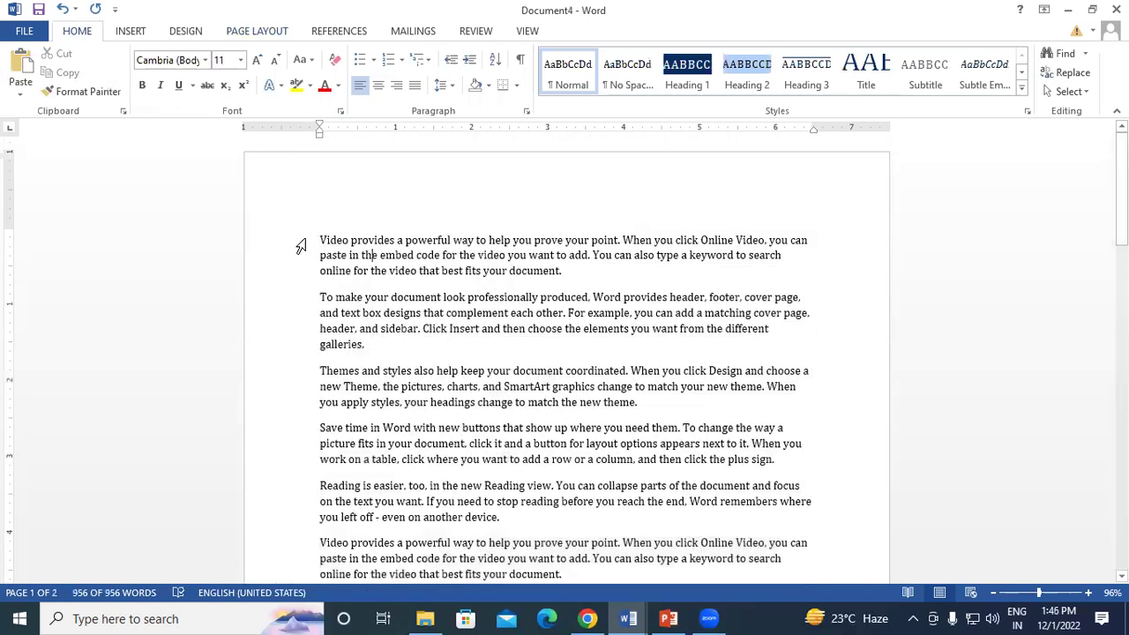
{"action": "left_click", "coordinate": [249, 32]}
{"action": "left_click", "coordinate": [205, 53]}
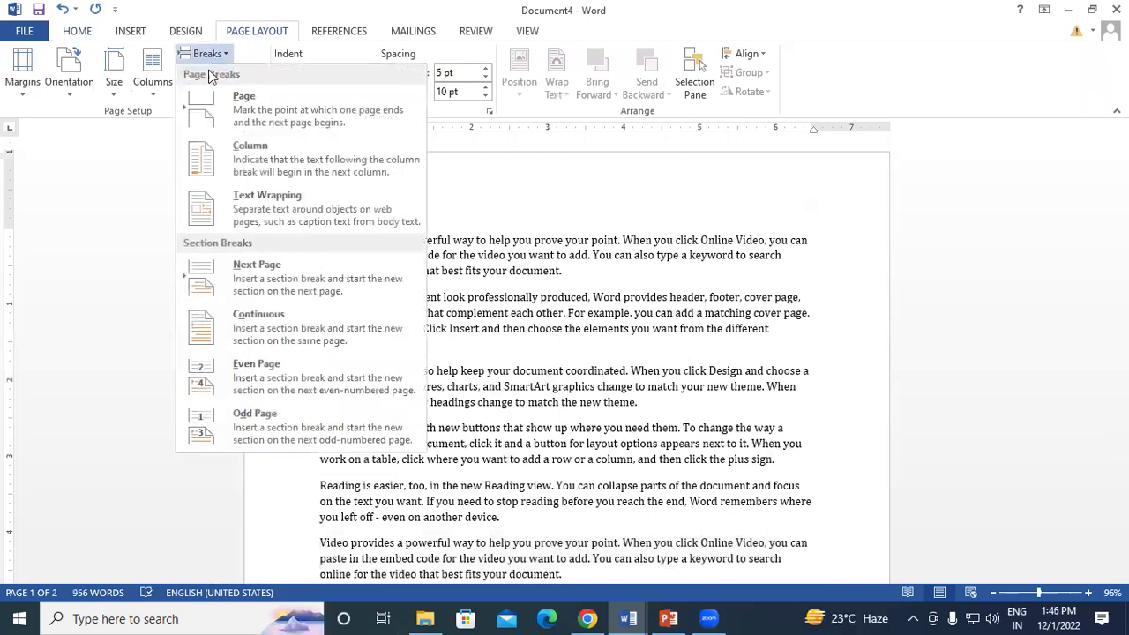
{"action": "left_click", "coordinate": [602, 300]}
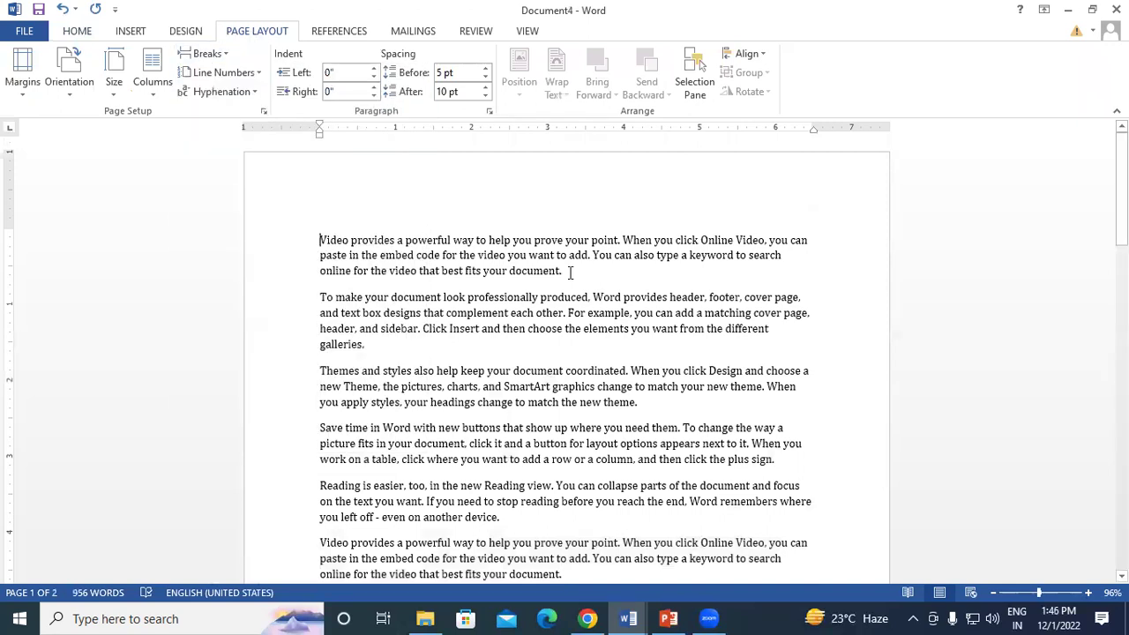
{"action": "left_click", "coordinate": [204, 53]}
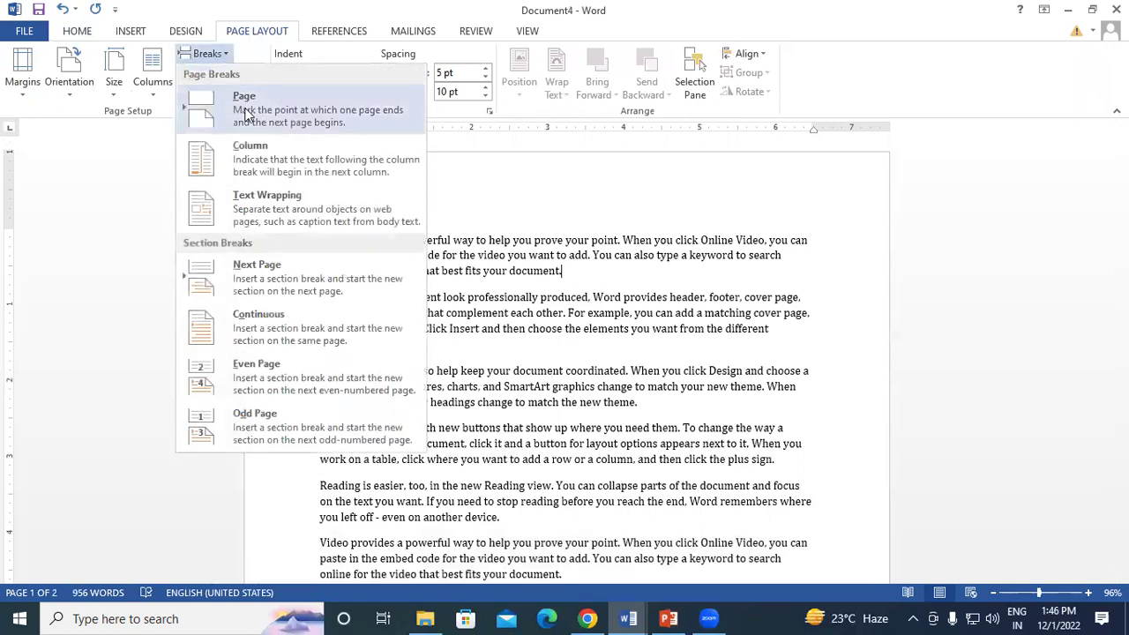
{"action": "left_click", "coordinate": [229, 99]}
{"action": "scroll", "coordinate": [426, 387], "scroll_direction": "down", "scroll_amount": 9}
{"action": "scroll", "coordinate": [424, 361], "scroll_direction": "up", "scroll_amount": 3}
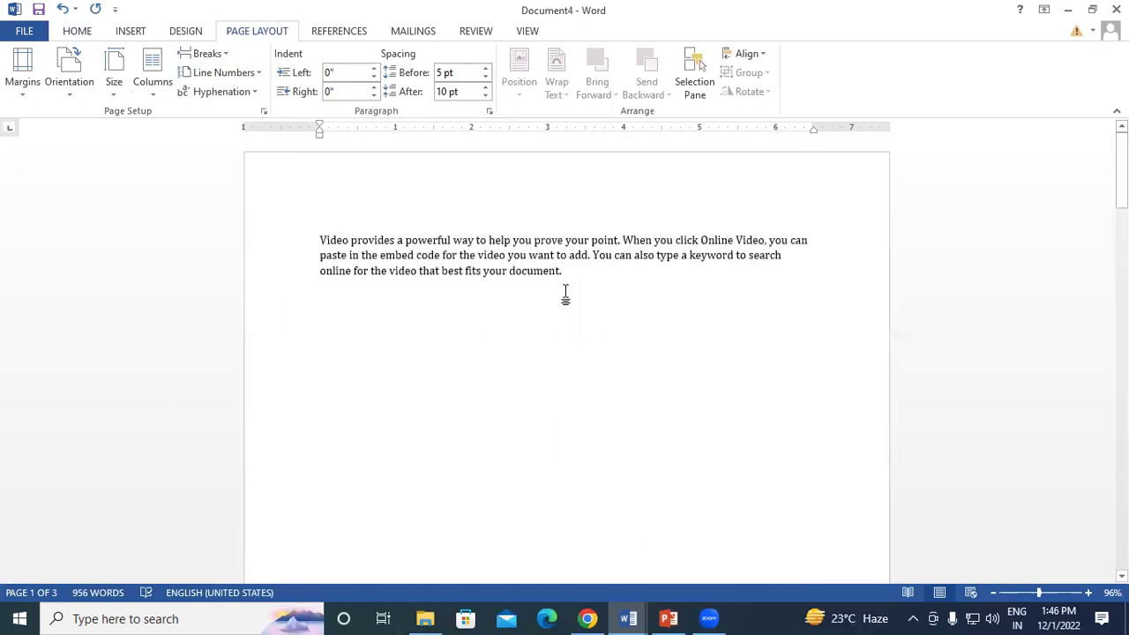
{"action": "key", "text": "ctrl+z"}
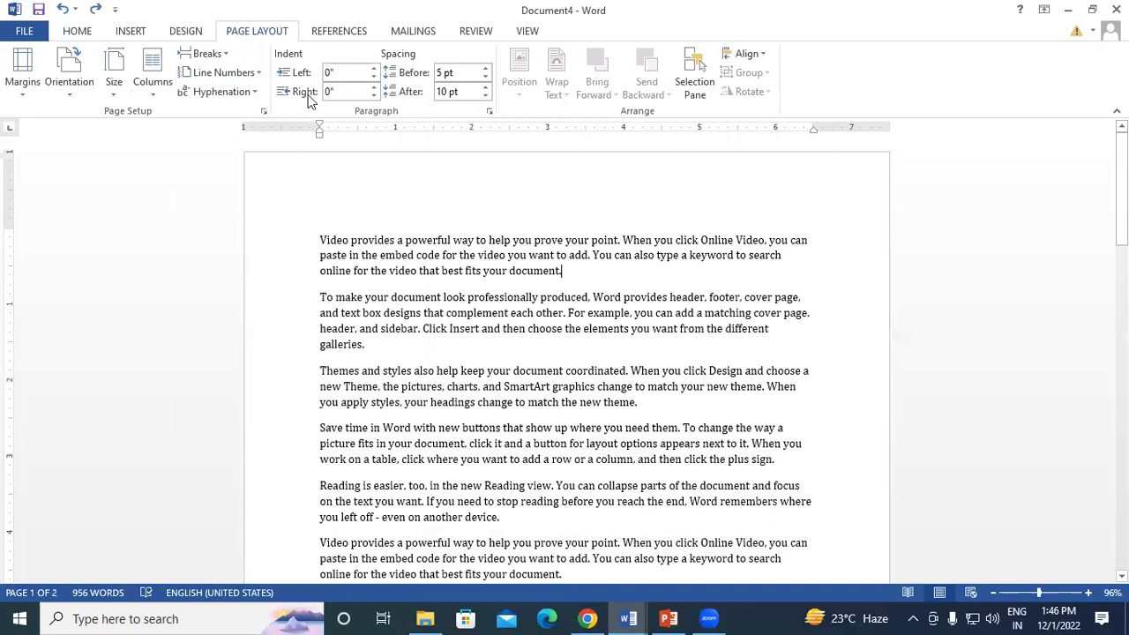
- Switch back to the CPU questions document and place the caret before Q3
{"action": "left_click", "coordinate": [208, 54]}
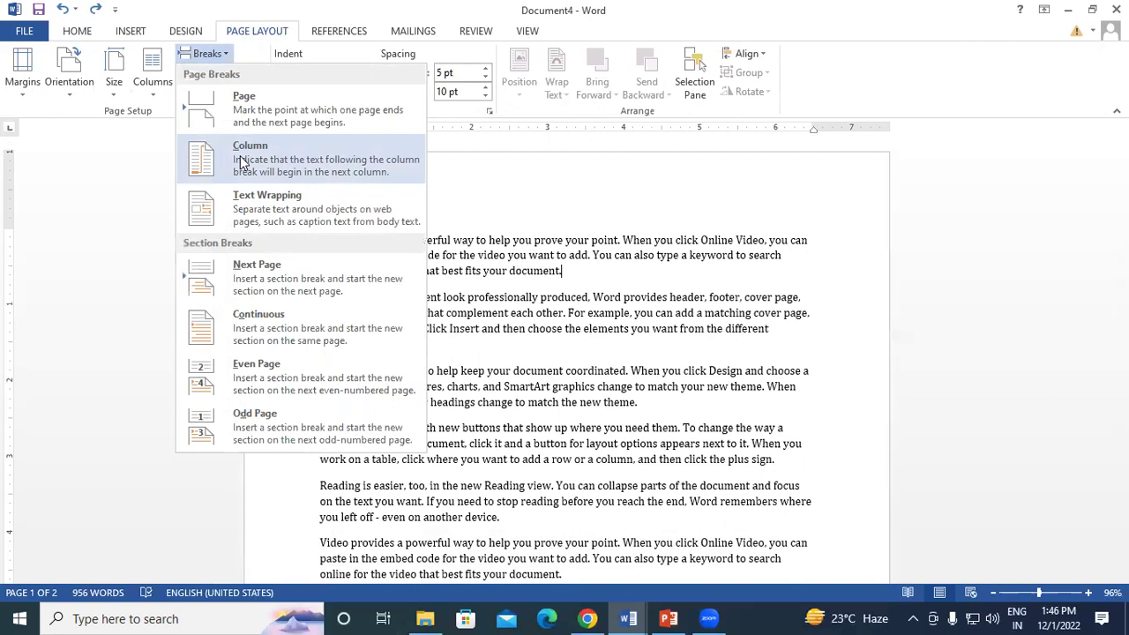
{"action": "left_click", "coordinate": [608, 503]}
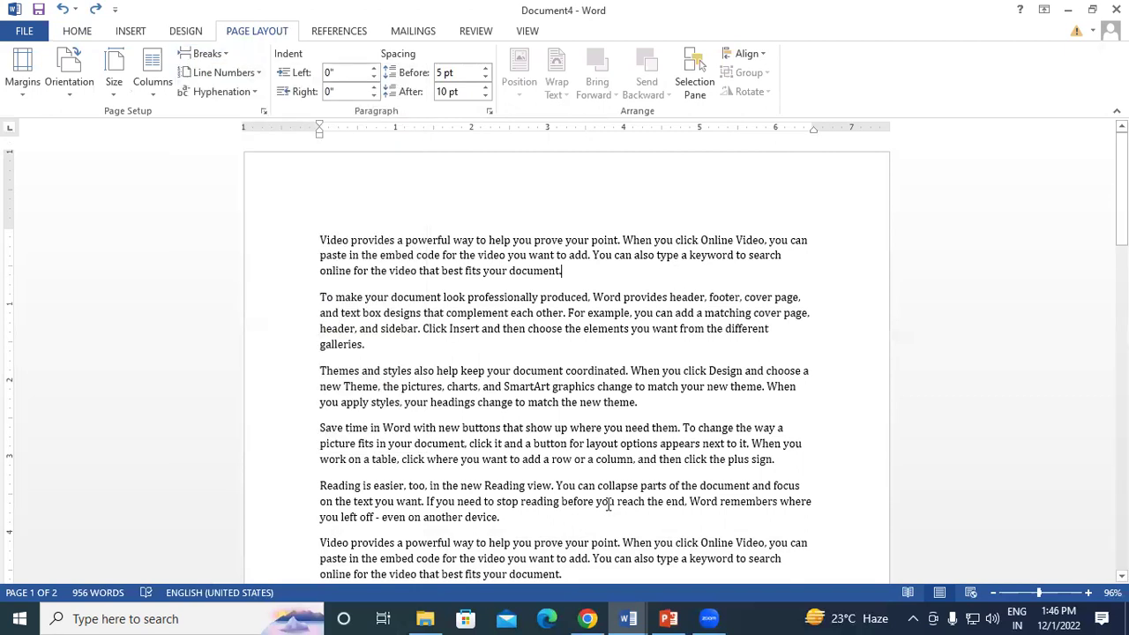
{"action": "mouse_move", "coordinate": [628, 618]}
{"action": "left_click", "coordinate": [709, 551]}
{"action": "left_click", "coordinate": [321, 299]}
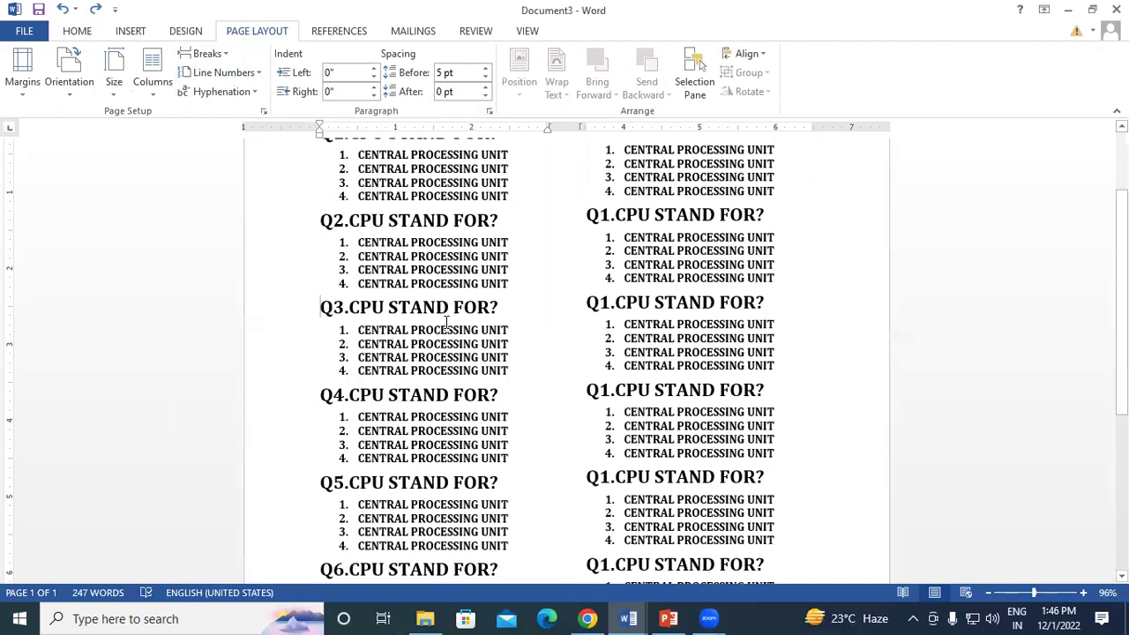
- Insert a column break before Q5, then delete it so Q5 stays in the left column
{"action": "scroll", "coordinate": [447, 323], "scroll_direction": "down", "scroll_amount": 4}
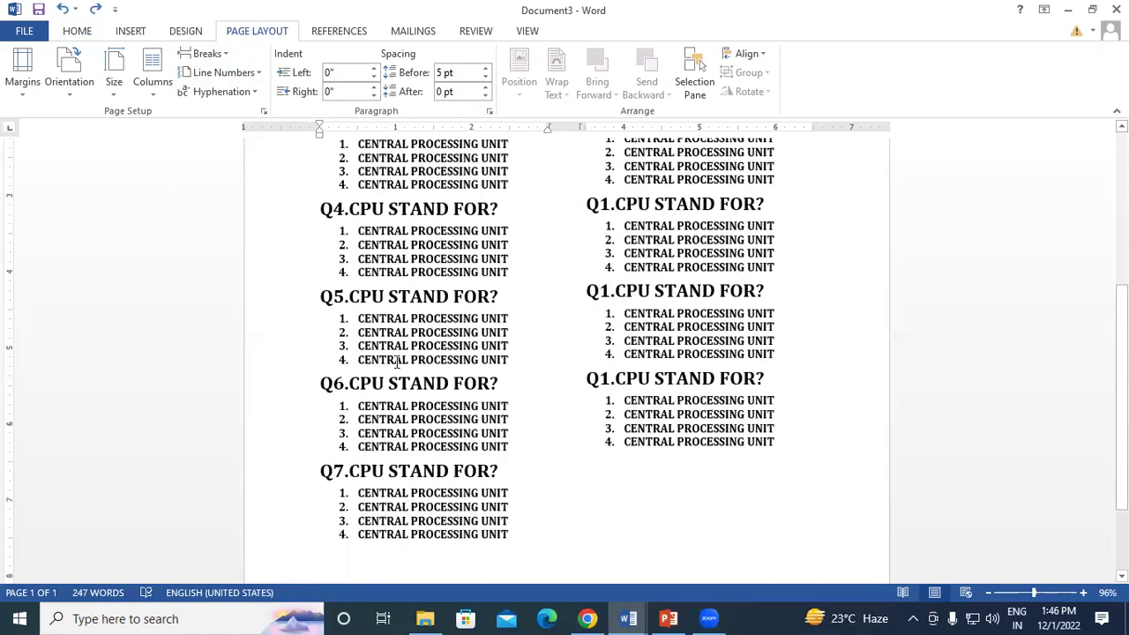
{"action": "scroll", "coordinate": [397, 361], "scroll_direction": "up", "scroll_amount": 6}
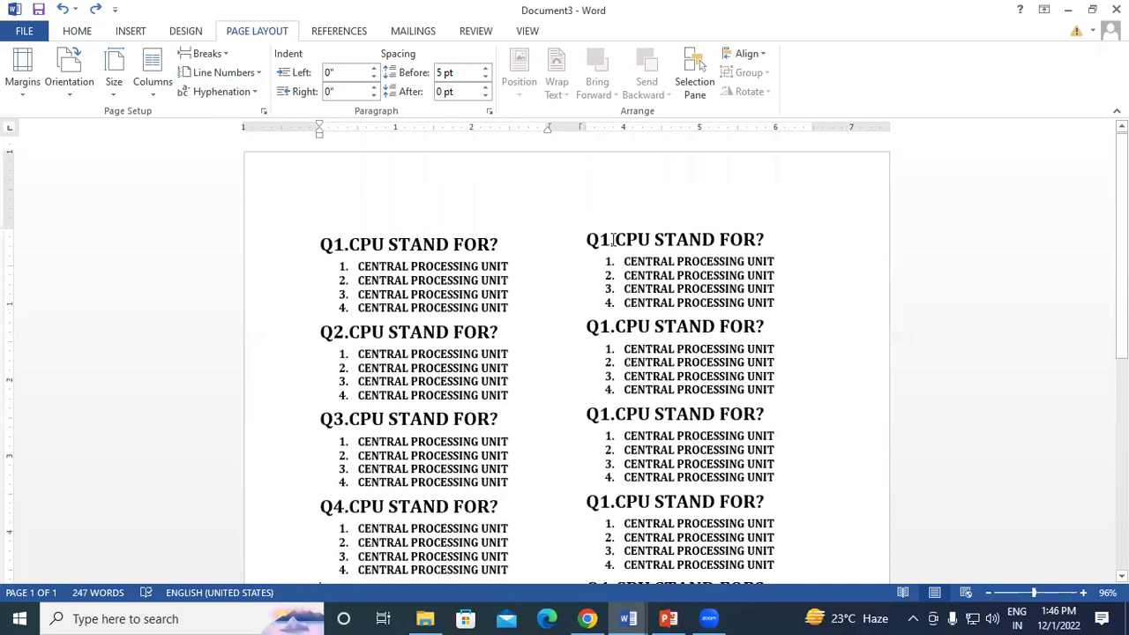
{"action": "scroll", "coordinate": [424, 370], "scroll_direction": "down", "scroll_amount": 8}
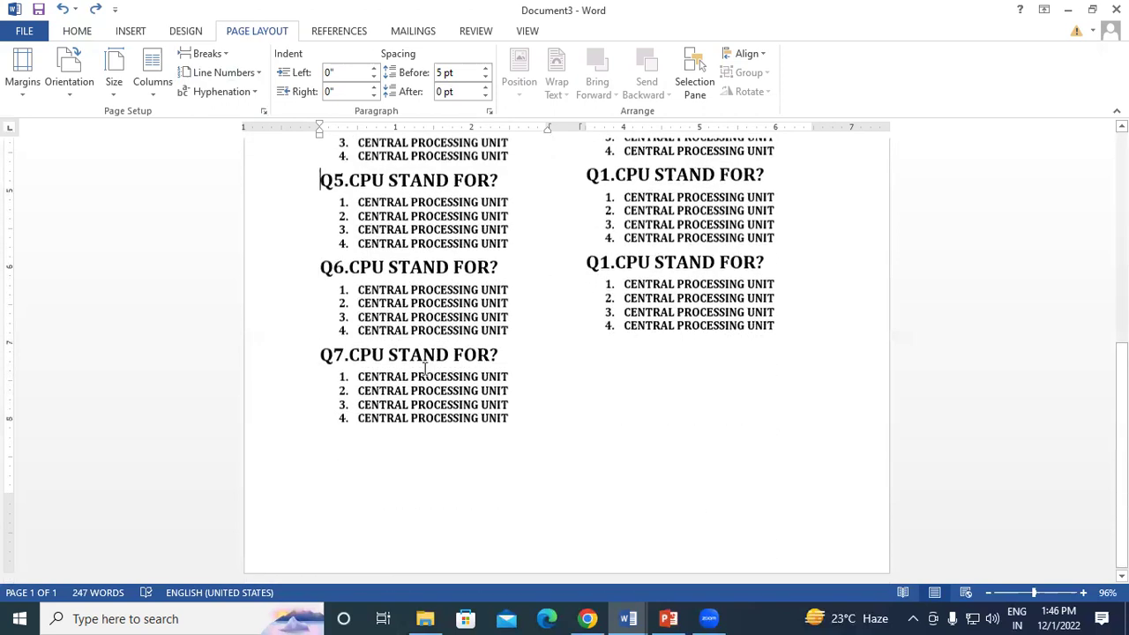
{"action": "scroll", "coordinate": [424, 369], "scroll_direction": "up", "scroll_amount": 4}
{"action": "scroll", "coordinate": [430, 363], "scroll_direction": "up", "scroll_amount": 2}
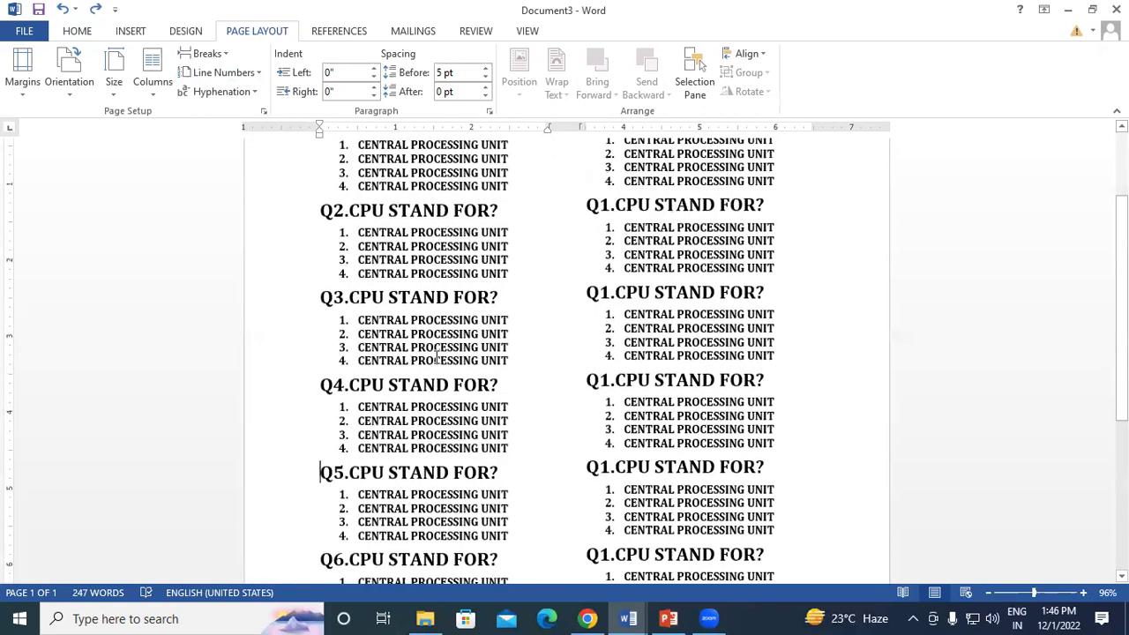
{"action": "scroll", "coordinate": [435, 356], "scroll_direction": "up", "scroll_amount": 1}
{"action": "scroll", "coordinate": [432, 357], "scroll_direction": "down", "scroll_amount": 3}
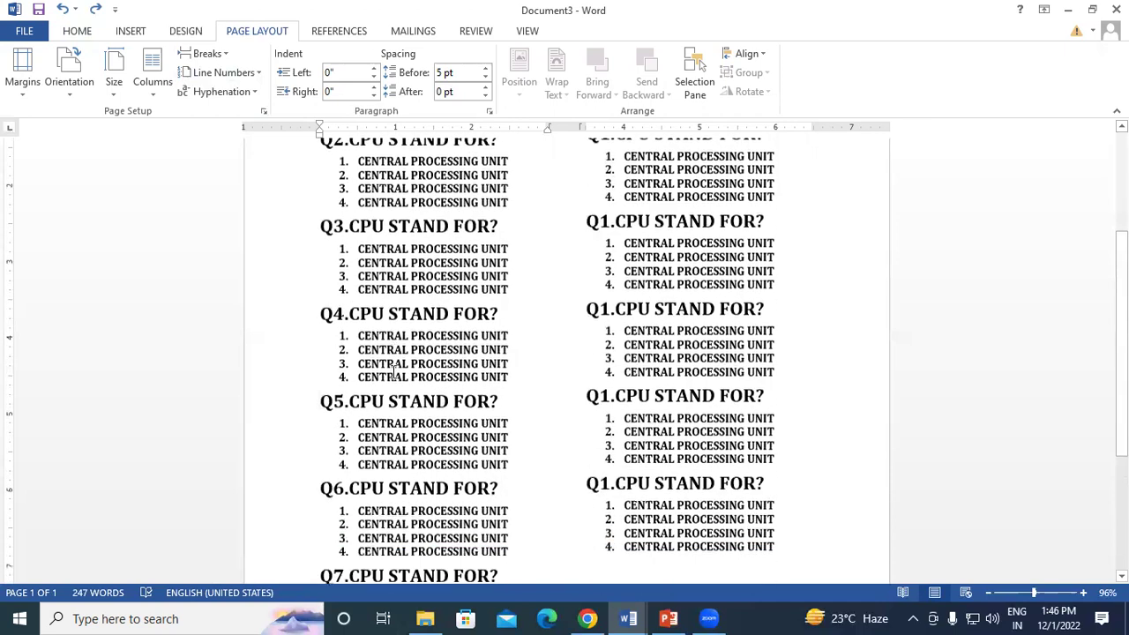
{"action": "scroll", "coordinate": [393, 361], "scroll_direction": "down", "scroll_amount": 2}
{"action": "left_click", "coordinate": [321, 288]}
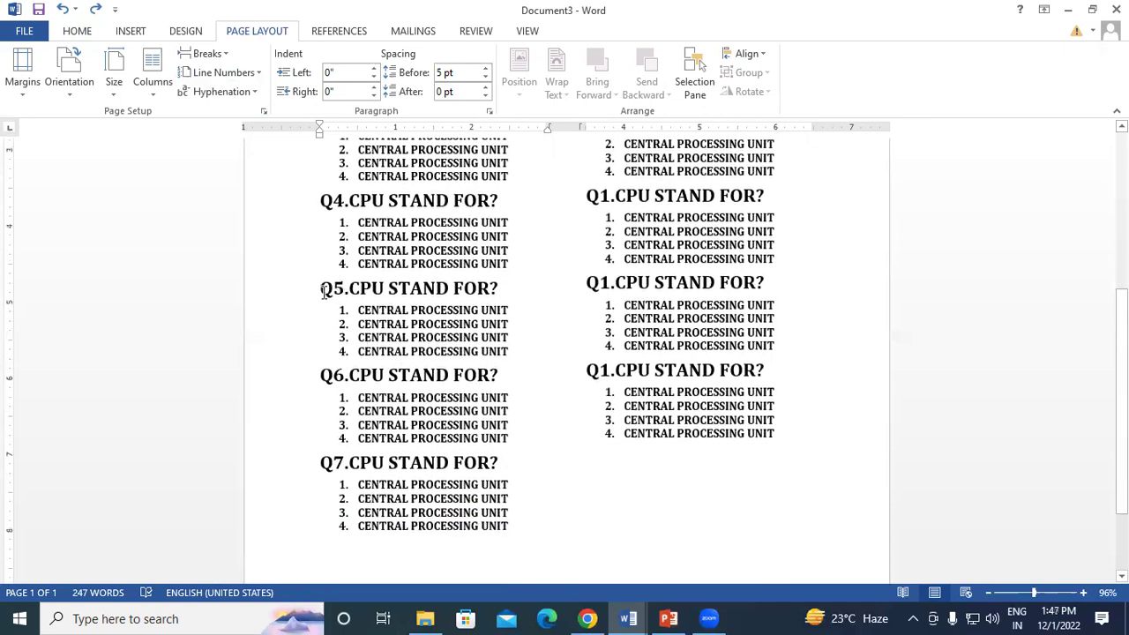
{"action": "left_click", "coordinate": [208, 55]}
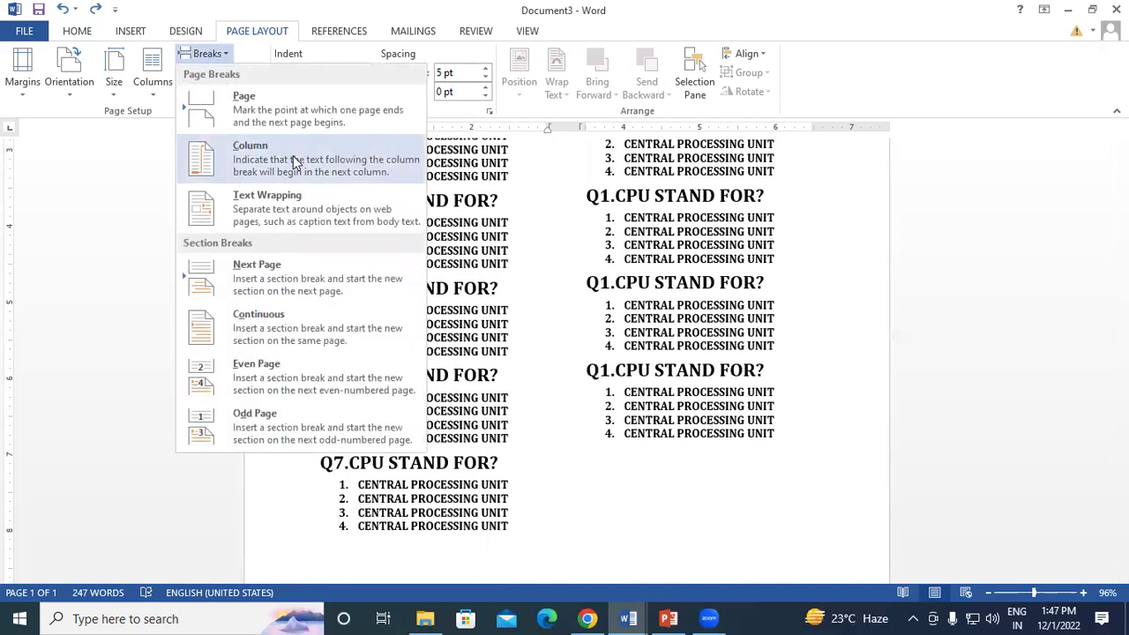
{"action": "left_click", "coordinate": [296, 163]}
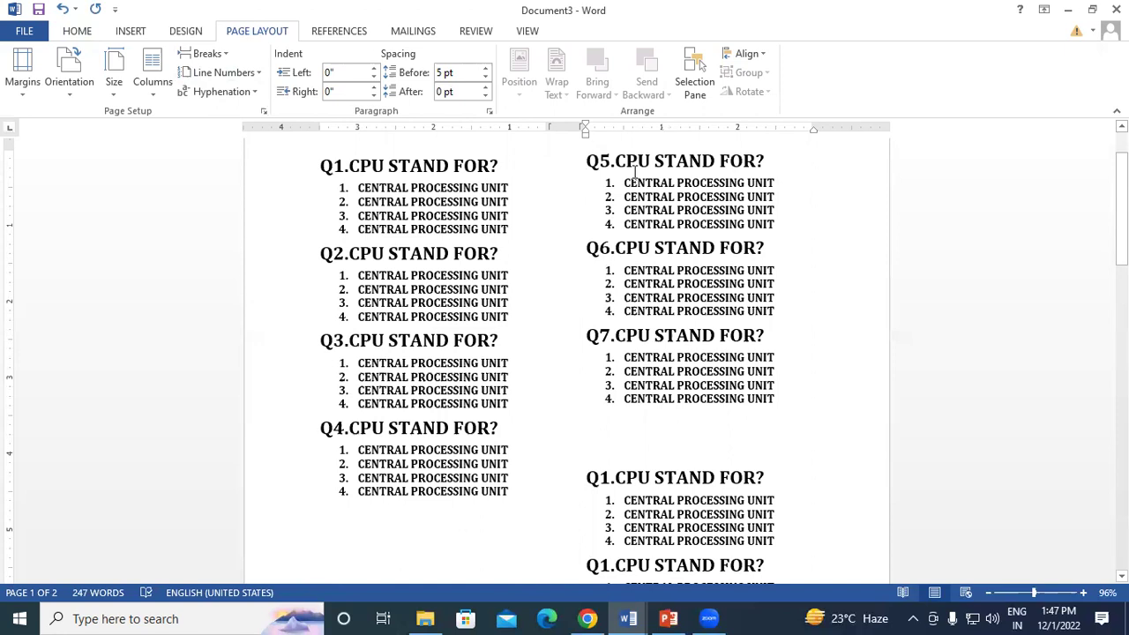
{"action": "key", "text": "BackSpace"}
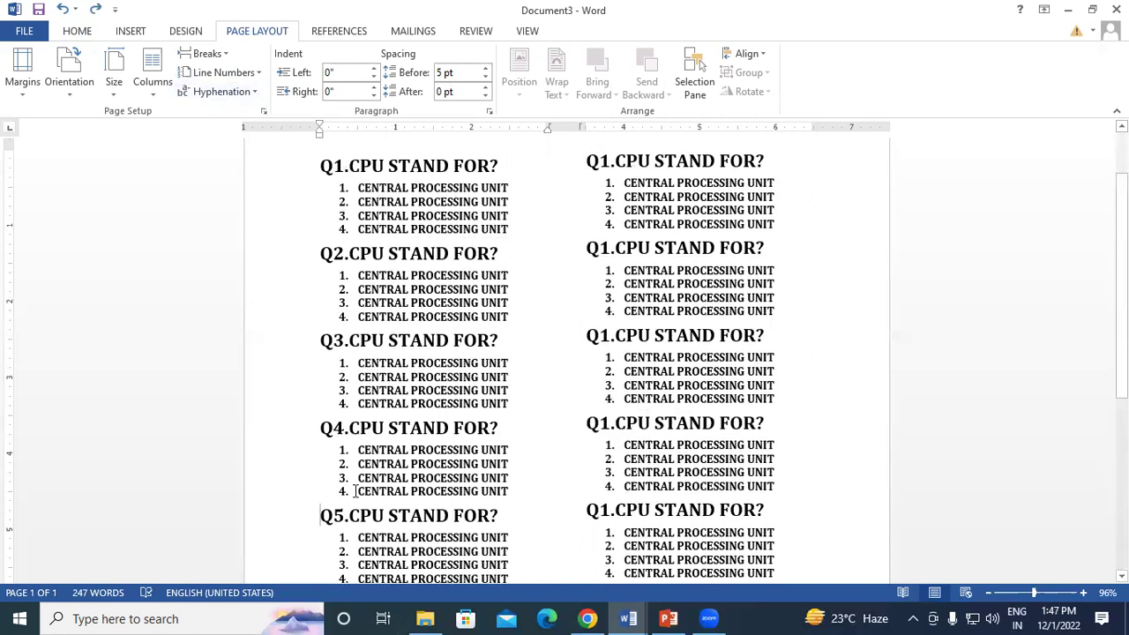
- Switch to the four-column sample text document, Document2
{"action": "left_click", "coordinate": [218, 54]}
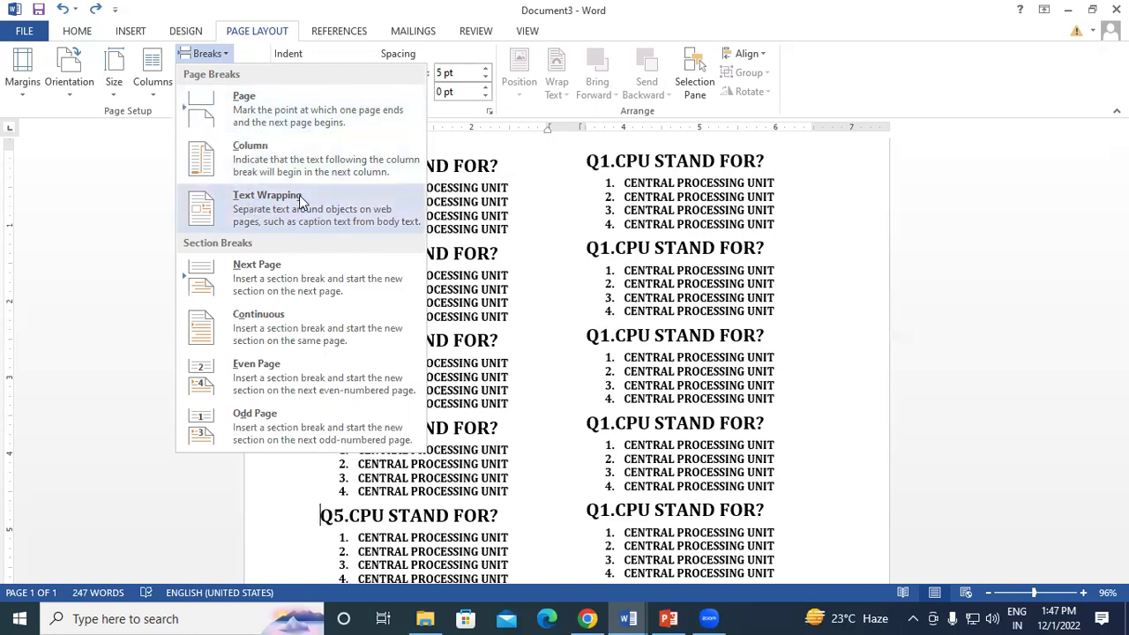
{"action": "left_click", "coordinate": [525, 238]}
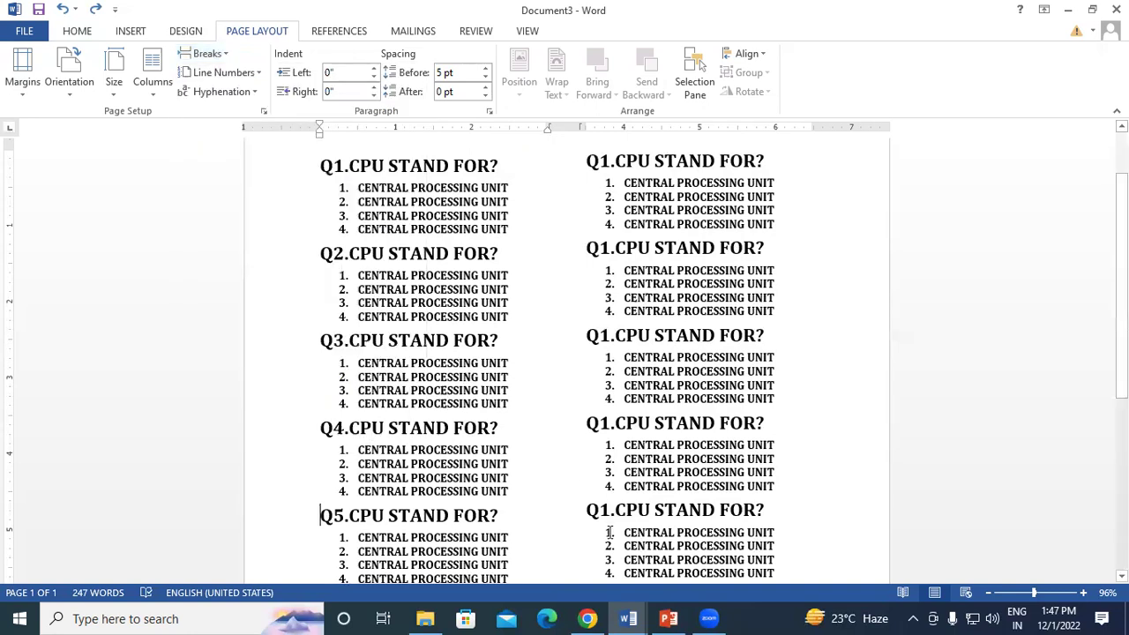
{"action": "left_click", "coordinate": [629, 617]}
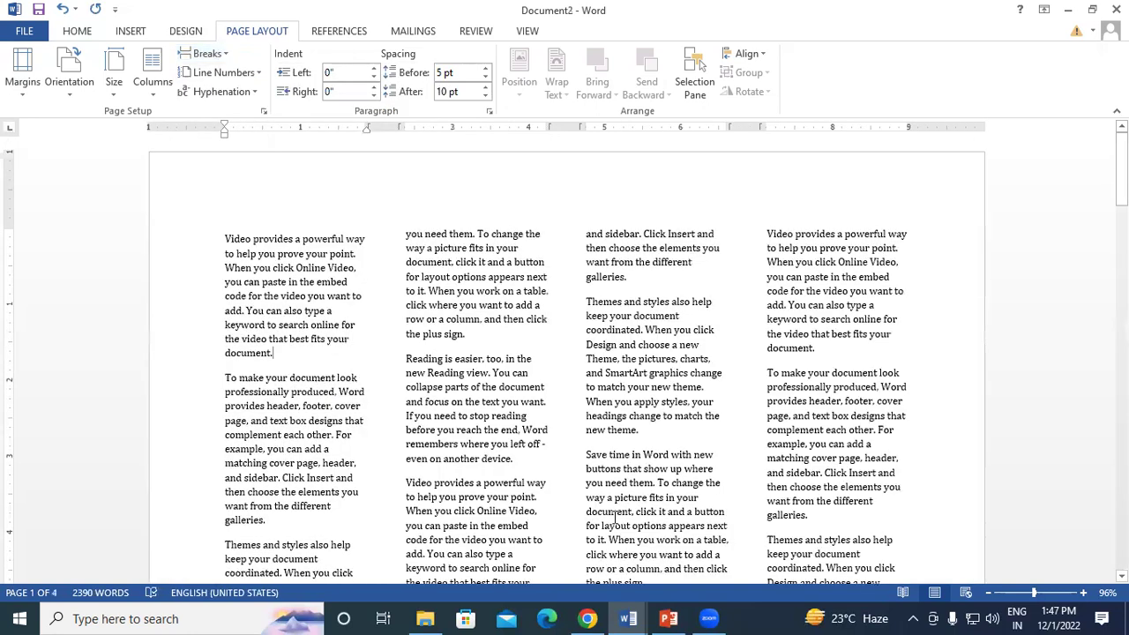
- Set Document2 to one column and test splitting the first paragraph after 'you'
{"action": "left_click", "coordinate": [154, 88]}
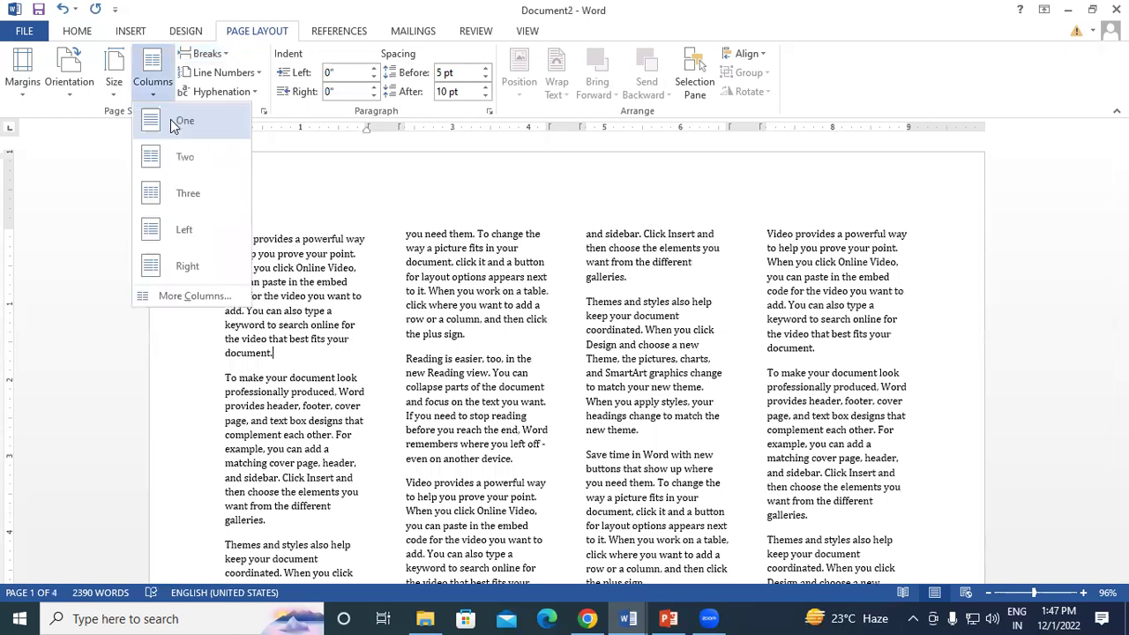
{"action": "left_click", "coordinate": [171, 119]}
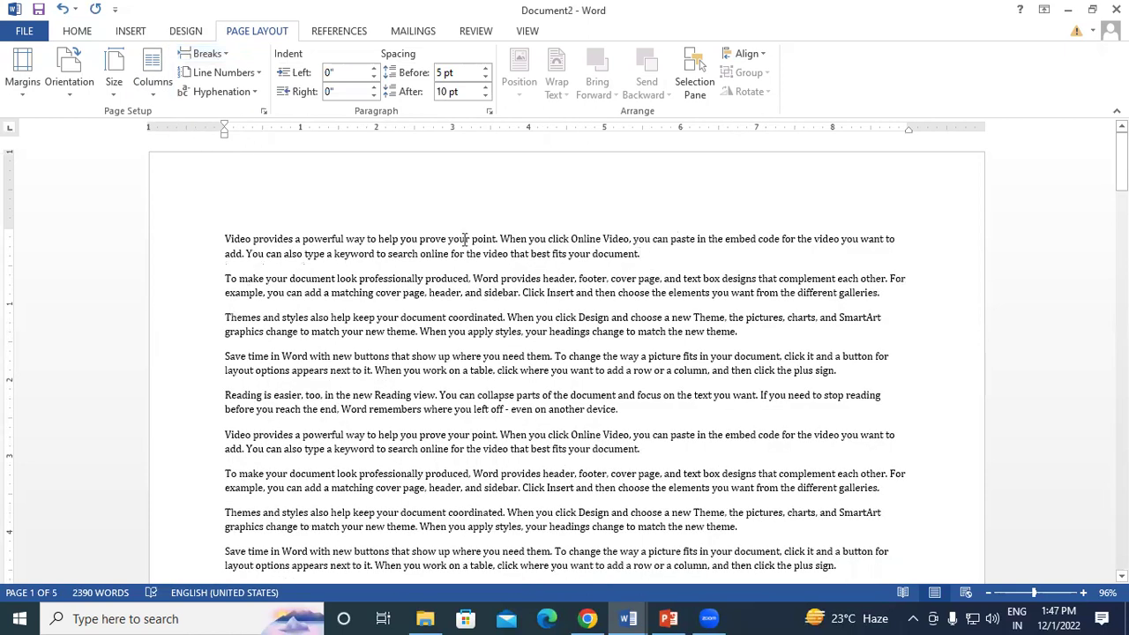
{"action": "left_click", "coordinate": [652, 243]}
{"action": "key", "text": "Return"}
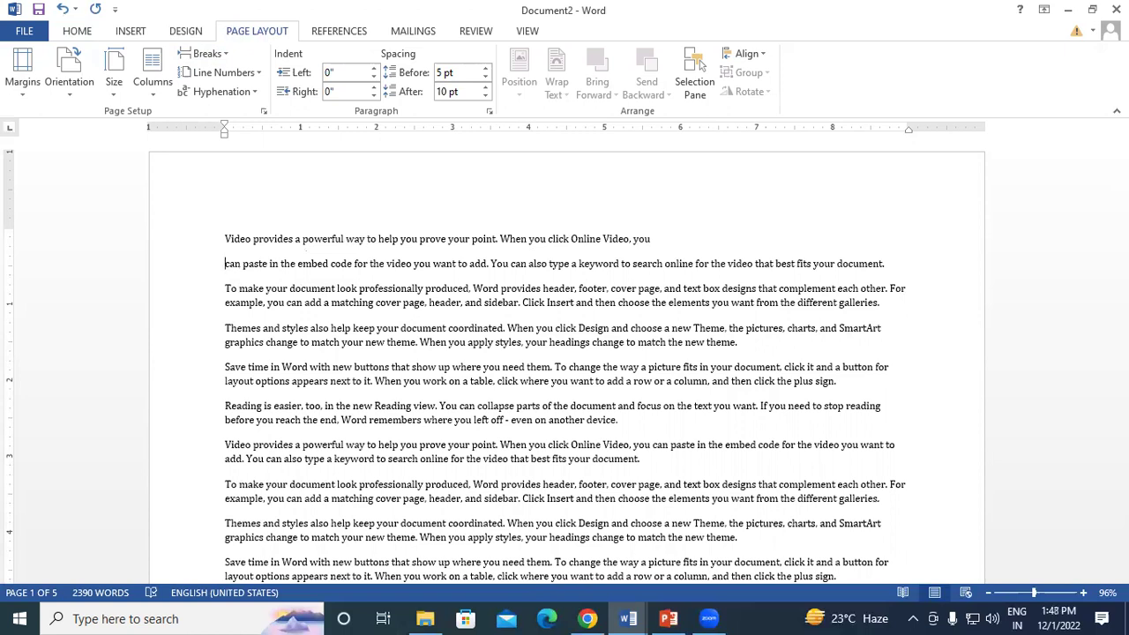
{"action": "key", "text": "BackSpace"}
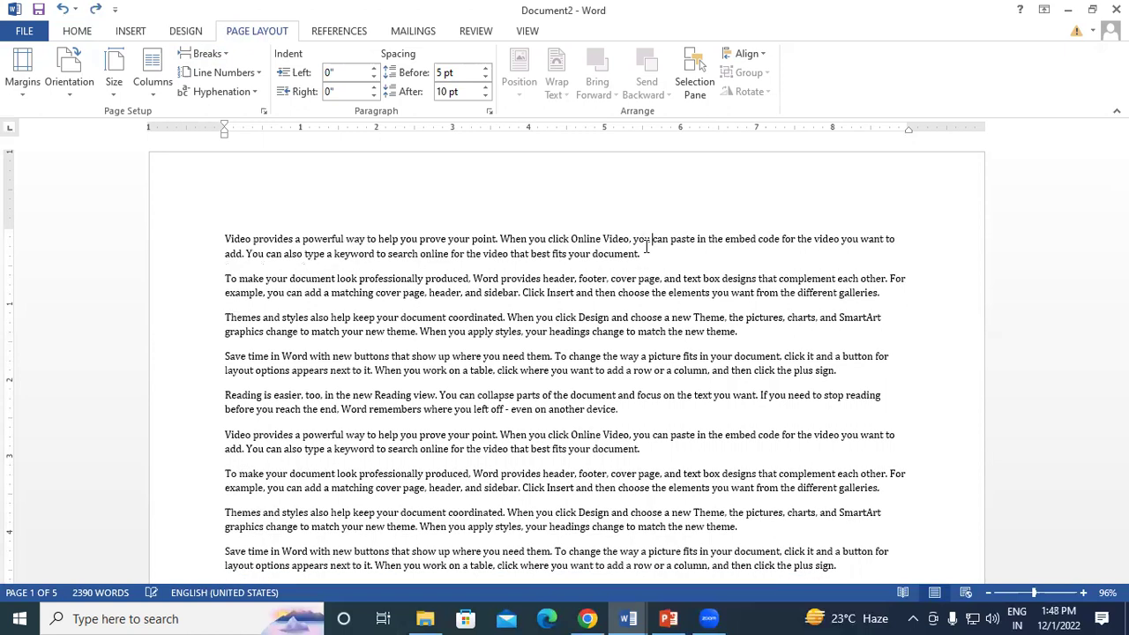
{"action": "left_click", "coordinate": [209, 53]}
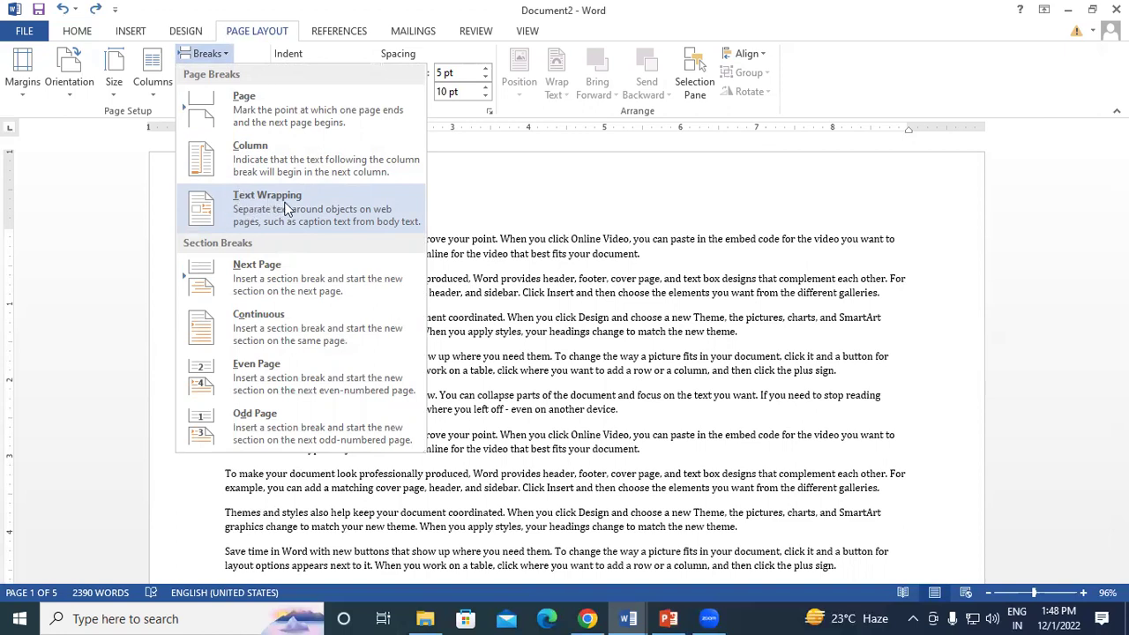
- Try a text wrapping break after 'you' in the first paragraph, then remove it
{"action": "left_click", "coordinate": [287, 208]}
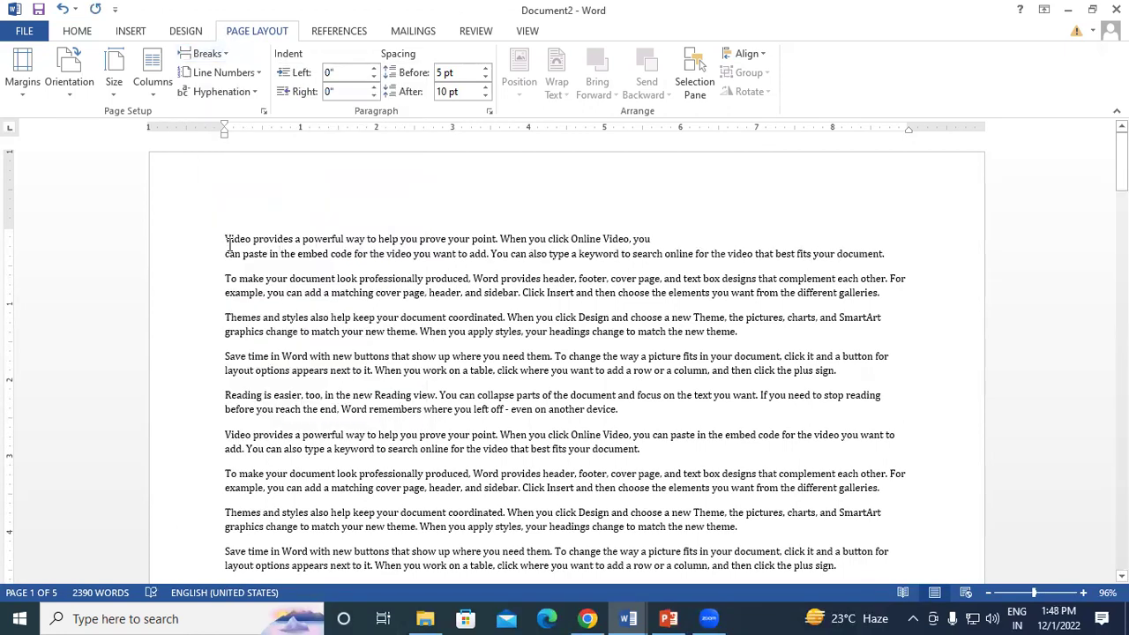
{"action": "key", "text": "ctrl+z"}
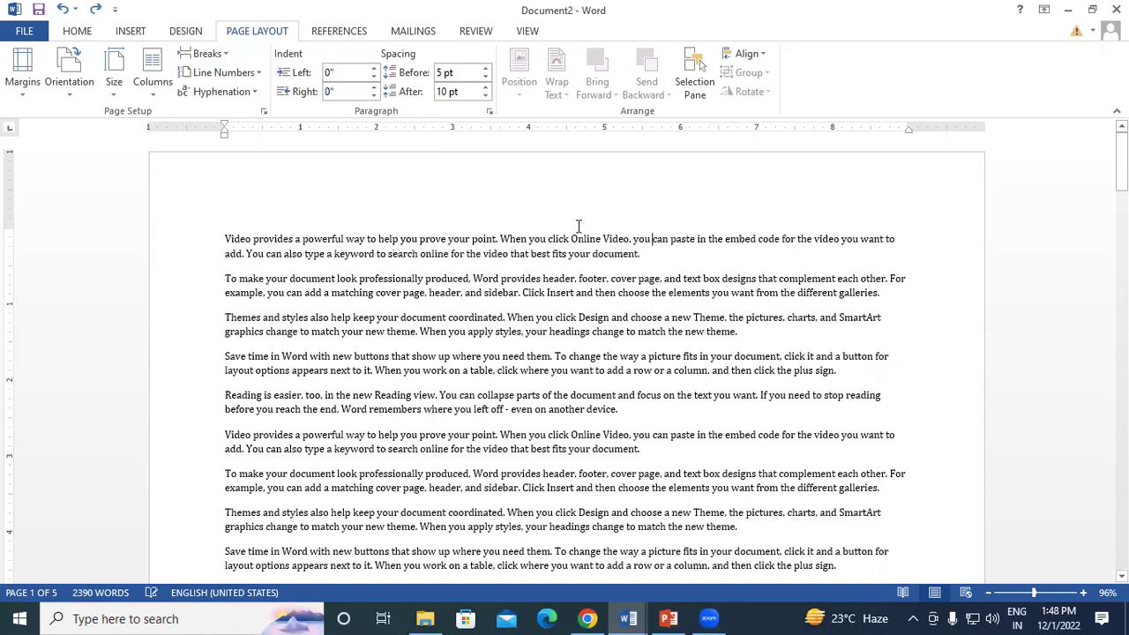
{"action": "key", "text": "ctrl+y"}
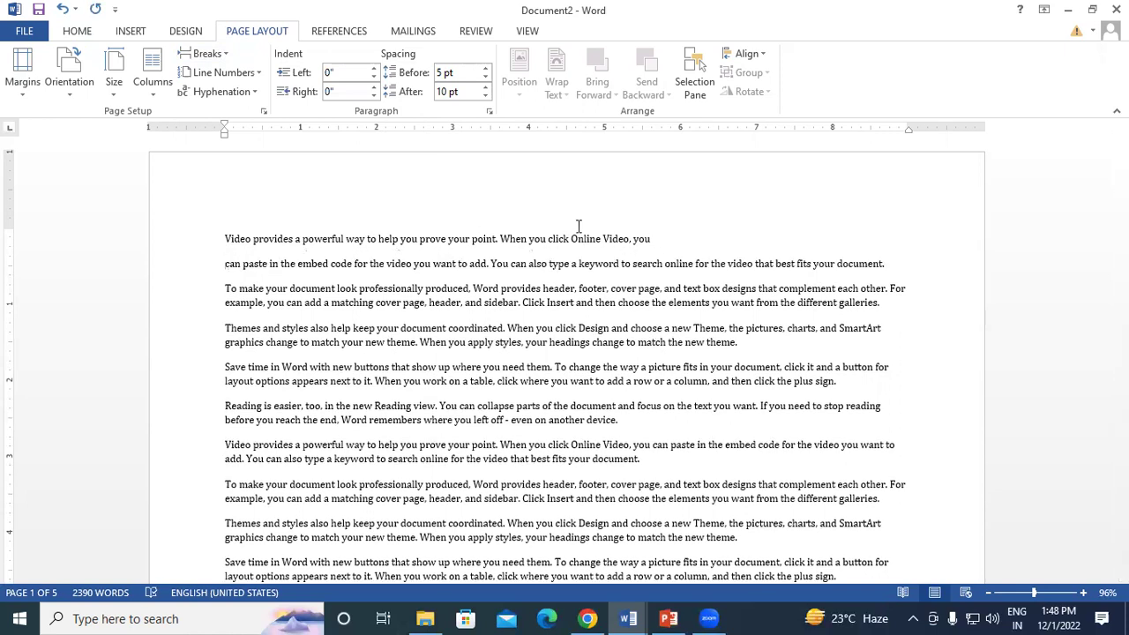
{"action": "key", "text": "ctrl+z"}
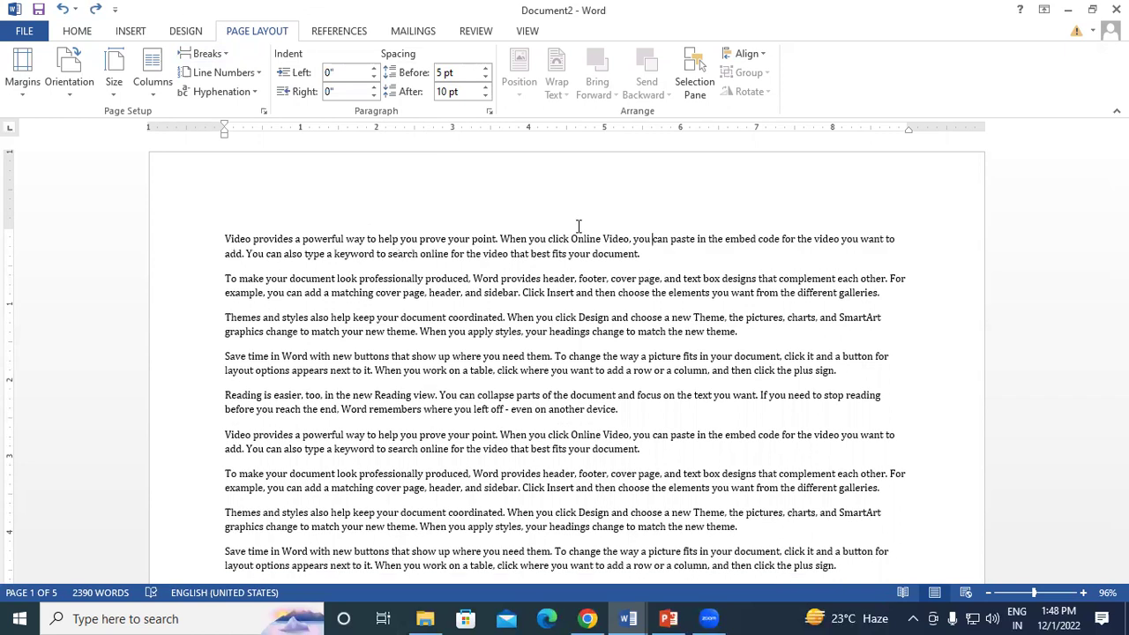
{"action": "left_click", "coordinate": [210, 53]}
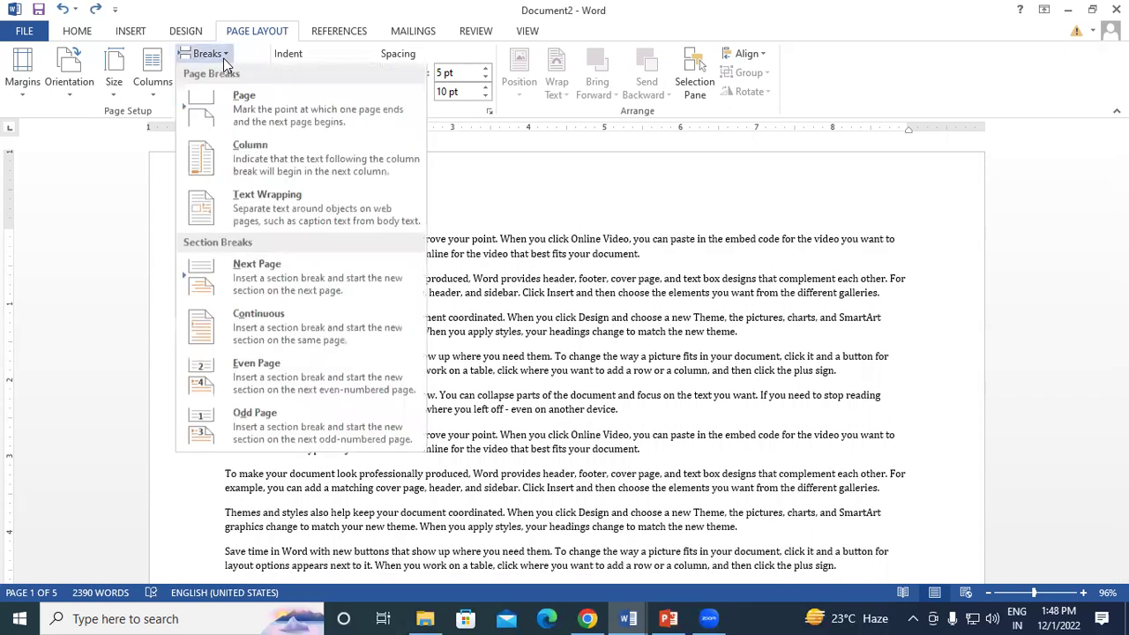
{"action": "left_click", "coordinate": [238, 196]}
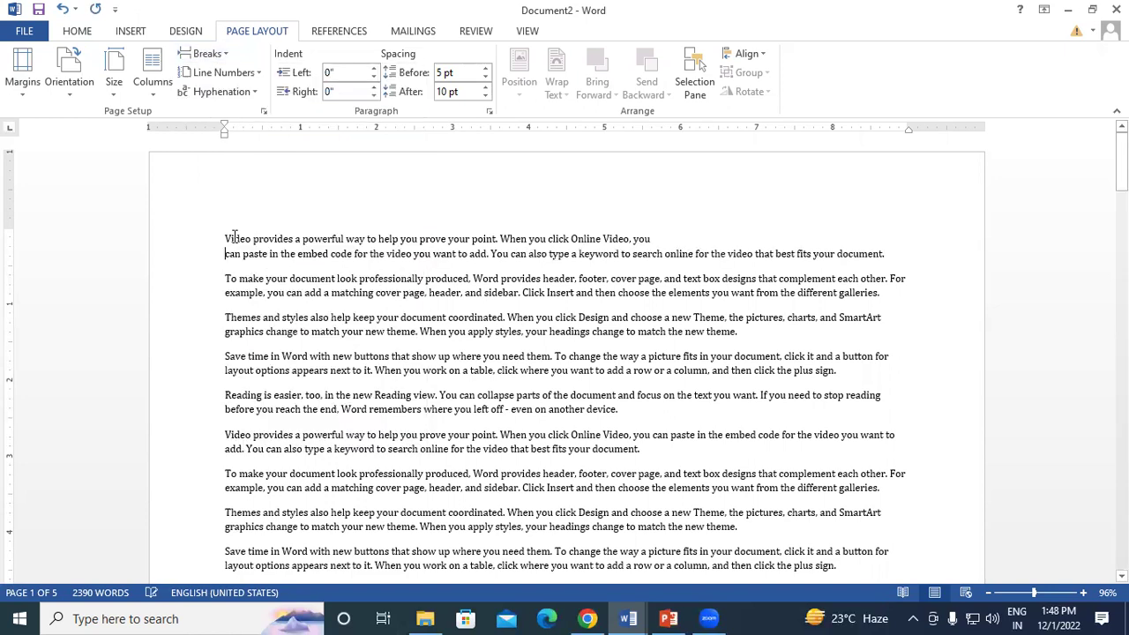
{"action": "key", "text": "BackSpace"}
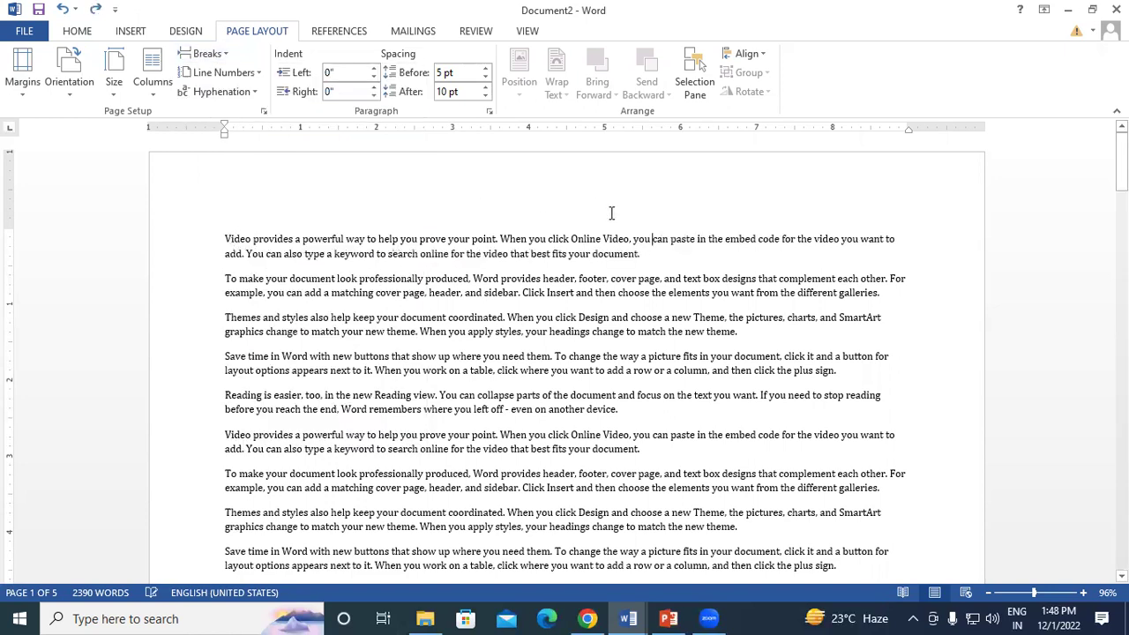
- Start a new paragraph at 'can paste' and insert a Next Page section break
{"action": "key", "text": "Return"}
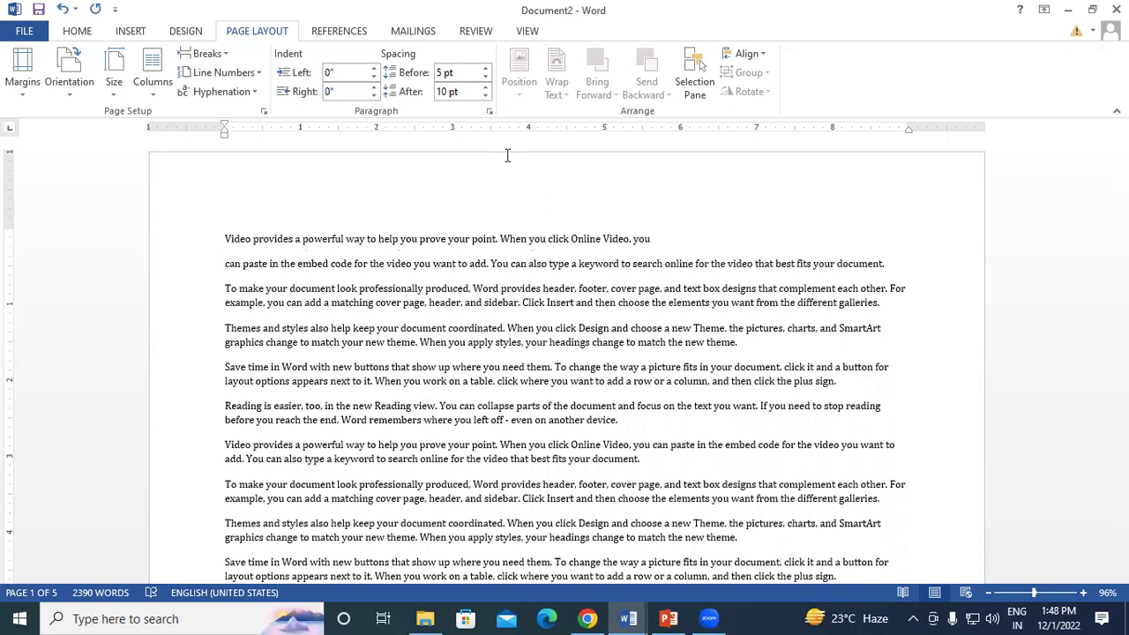
{"action": "left_click", "coordinate": [210, 54]}
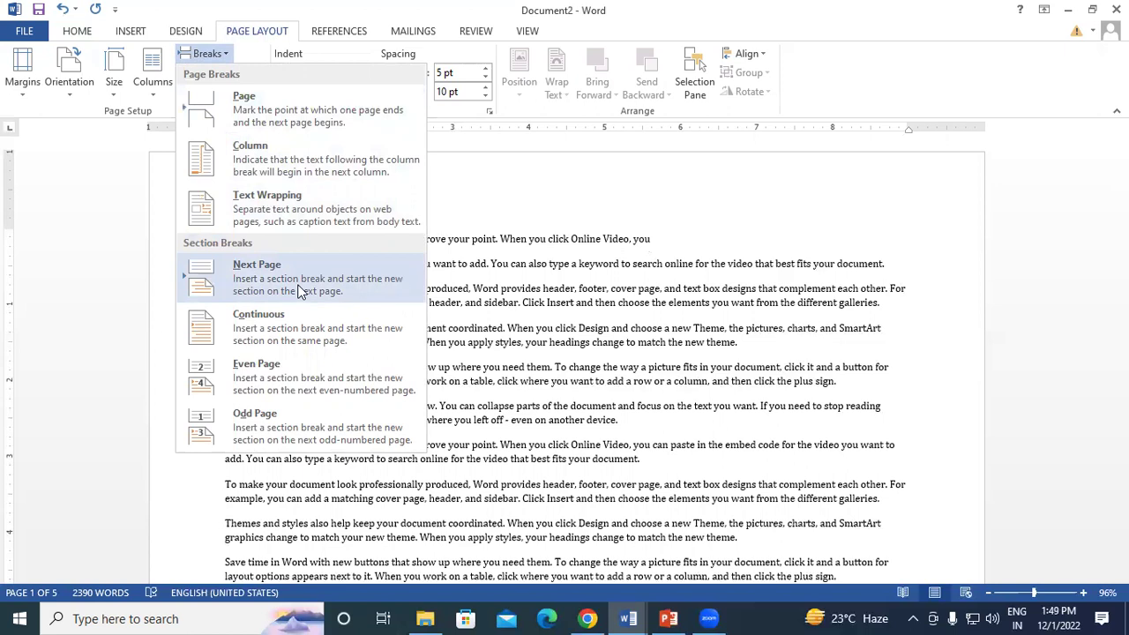
{"action": "left_click", "coordinate": [298, 289]}
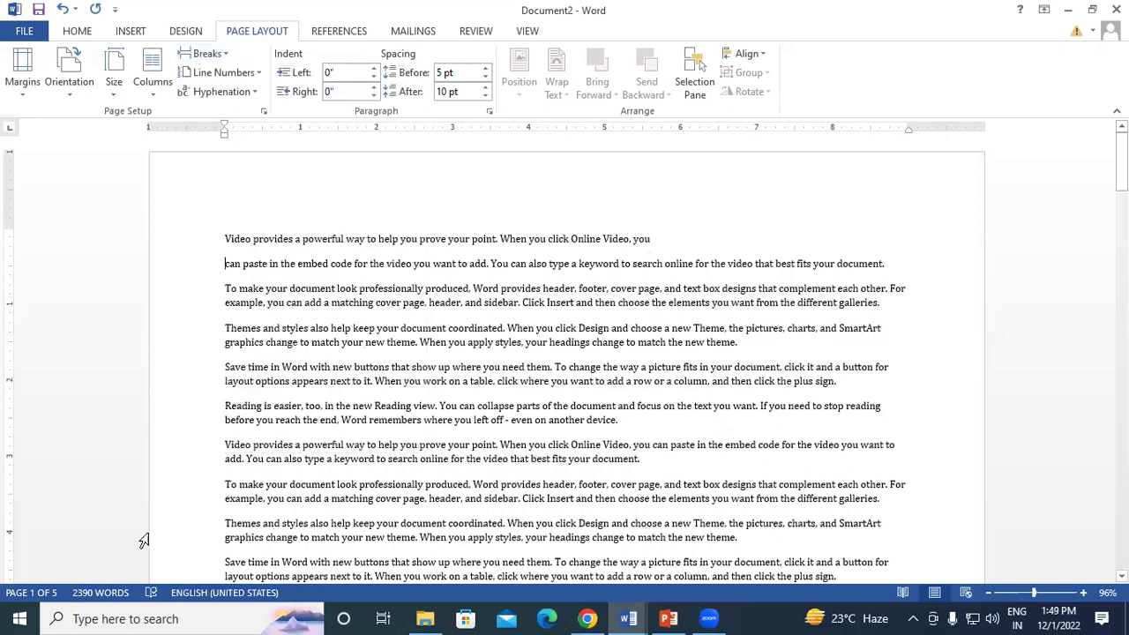
{"action": "scroll", "coordinate": [370, 327], "scroll_direction": "down", "scroll_amount": 1}
{"action": "scroll", "coordinate": [389, 340], "scroll_direction": "up", "scroll_amount": 1}
{"action": "scroll", "coordinate": [389, 340], "scroll_direction": "down", "scroll_amount": 5}
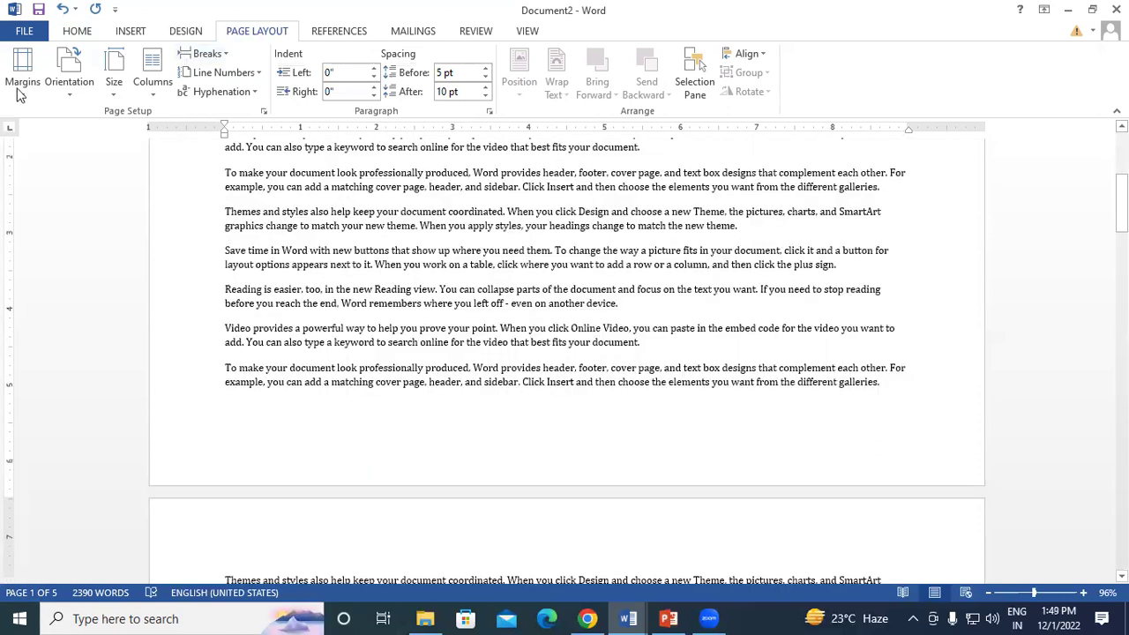
{"action": "scroll", "coordinate": [264, 221], "scroll_direction": "up", "scroll_amount": 2}
- Apply the green tree art page border and review it across all five pages
{"action": "left_click", "coordinate": [179, 31]}
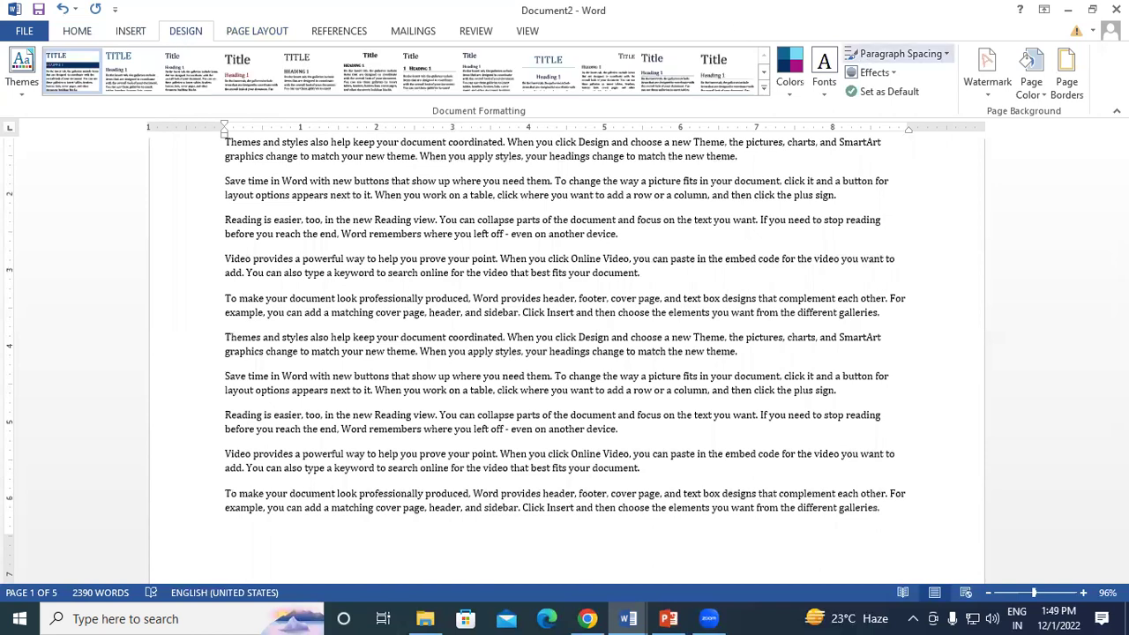
{"action": "left_click", "coordinate": [1068, 81]}
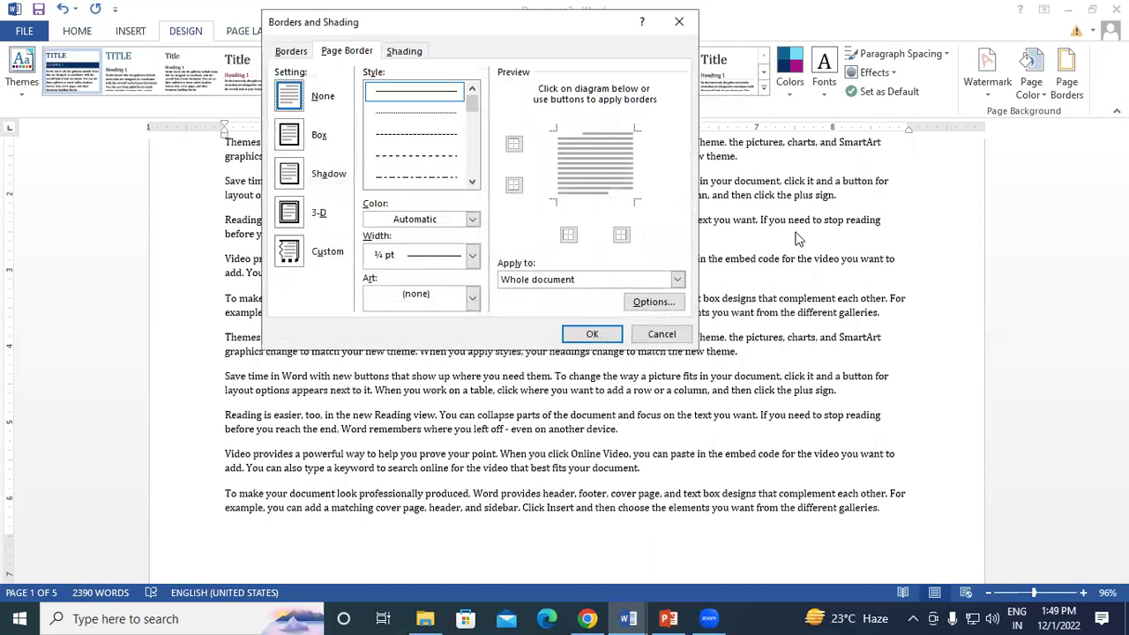
{"action": "left_click", "coordinate": [473, 294]}
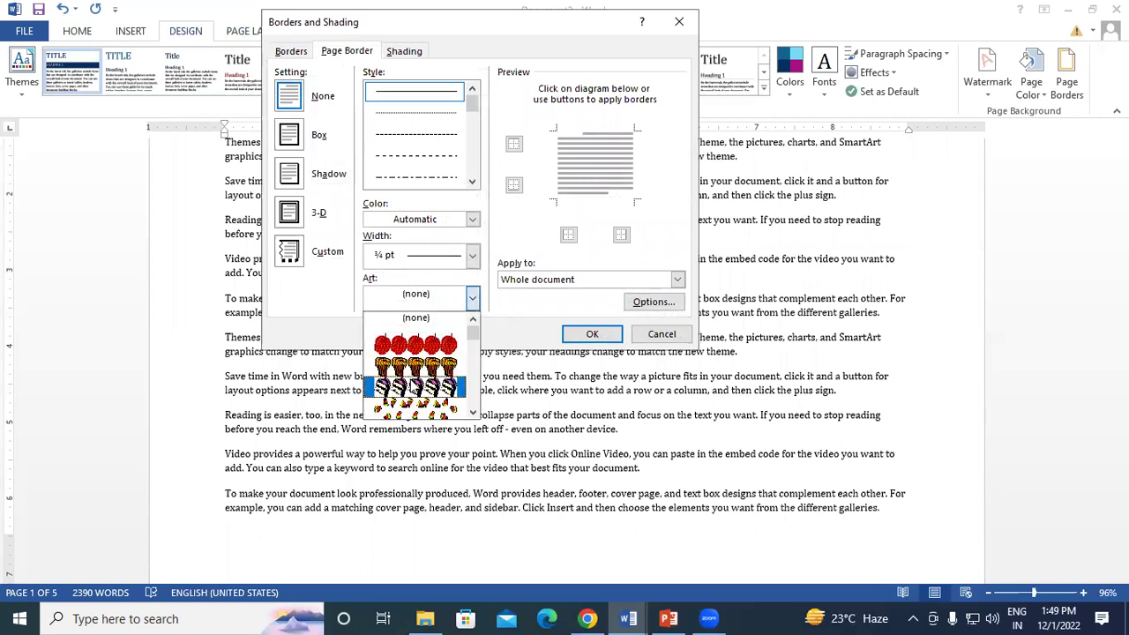
{"action": "scroll", "coordinate": [414, 388], "scroll_direction": "down", "scroll_amount": 3}
{"action": "left_click", "coordinate": [423, 353]}
{"action": "left_click", "coordinate": [591, 333]}
{"action": "scroll", "coordinate": [269, 248], "scroll_direction": "up", "scroll_amount": 2}
{"action": "scroll", "coordinate": [269, 249], "scroll_direction": "down", "scroll_amount": 5}
{"action": "scroll", "coordinate": [268, 249], "scroll_direction": "down", "scroll_amount": 5}
{"action": "scroll", "coordinate": [269, 249], "scroll_direction": "down", "scroll_amount": 5}
{"action": "scroll", "coordinate": [268, 248], "scroll_direction": "down", "scroll_amount": 5}
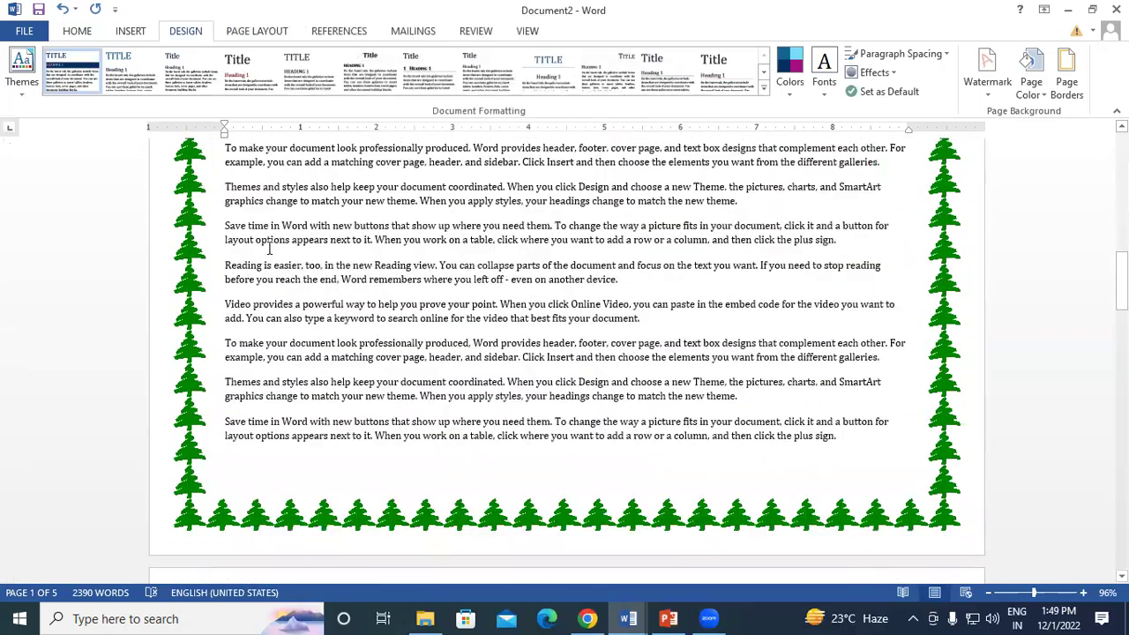
{"action": "scroll", "coordinate": [269, 249], "scroll_direction": "down", "scroll_amount": 5}
{"action": "scroll", "coordinate": [267, 247], "scroll_direction": "down", "scroll_amount": 5}
{"action": "scroll", "coordinate": [265, 244], "scroll_direction": "down", "scroll_amount": 5}
{"action": "scroll", "coordinate": [265, 241], "scroll_direction": "down", "scroll_amount": 5}
{"action": "scroll", "coordinate": [264, 237], "scroll_direction": "down", "scroll_amount": 5}
{"action": "scroll", "coordinate": [262, 233], "scroll_direction": "down", "scroll_amount": 5}
{"action": "scroll", "coordinate": [261, 228], "scroll_direction": "down", "scroll_amount": 5}
{"action": "scroll", "coordinate": [265, 225], "scroll_direction": "up", "scroll_amount": 5}
{"action": "scroll", "coordinate": [278, 216], "scroll_direction": "up", "scroll_amount": 5}
{"action": "scroll", "coordinate": [291, 205], "scroll_direction": "up", "scroll_amount": 5}
{"action": "scroll", "coordinate": [308, 192], "scroll_direction": "up", "scroll_amount": 5}
{"action": "scroll", "coordinate": [312, 190], "scroll_direction": "down", "scroll_amount": 5}
{"action": "scroll", "coordinate": [340, 177], "scroll_direction": "down", "scroll_amount": 5}
{"action": "scroll", "coordinate": [345, 197], "scroll_direction": "down", "scroll_amount": 5}
{"action": "scroll", "coordinate": [348, 195], "scroll_direction": "down", "scroll_amount": 5}
{"action": "left_click", "coordinate": [847, 261]}
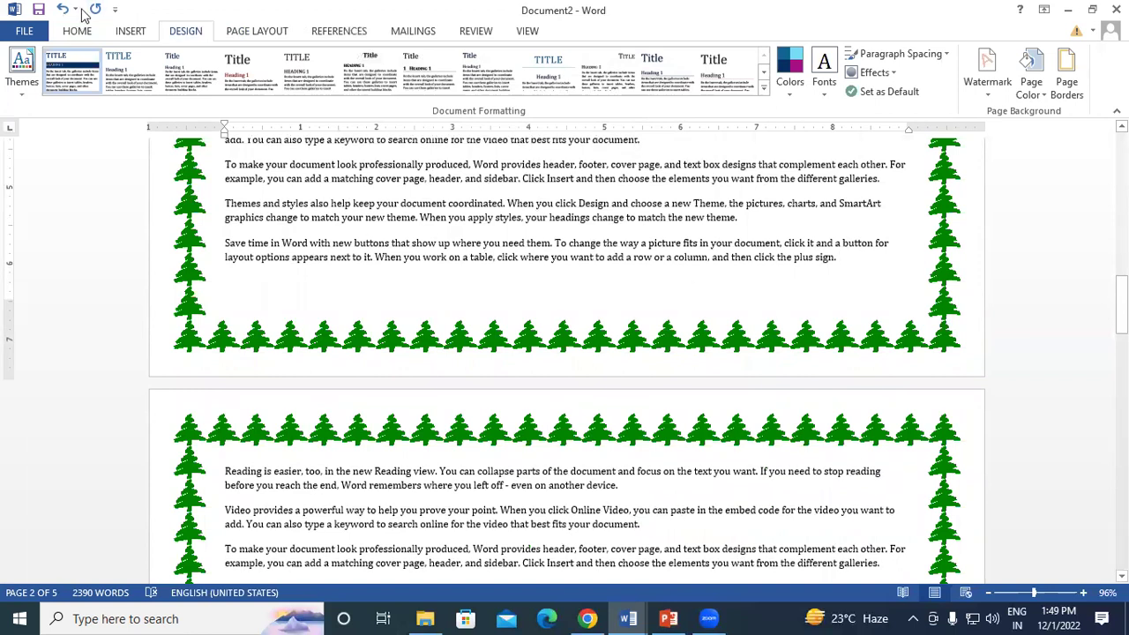
- Insert a Next Page section break to start a new section
{"action": "left_click", "coordinate": [278, 37]}
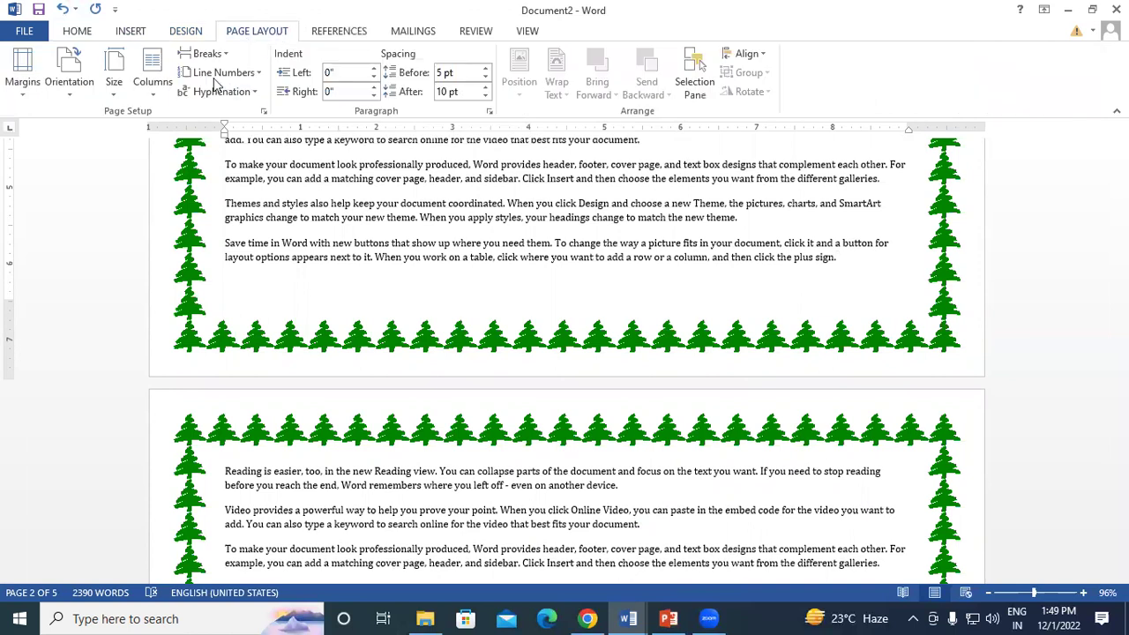
{"action": "left_click", "coordinate": [205, 53]}
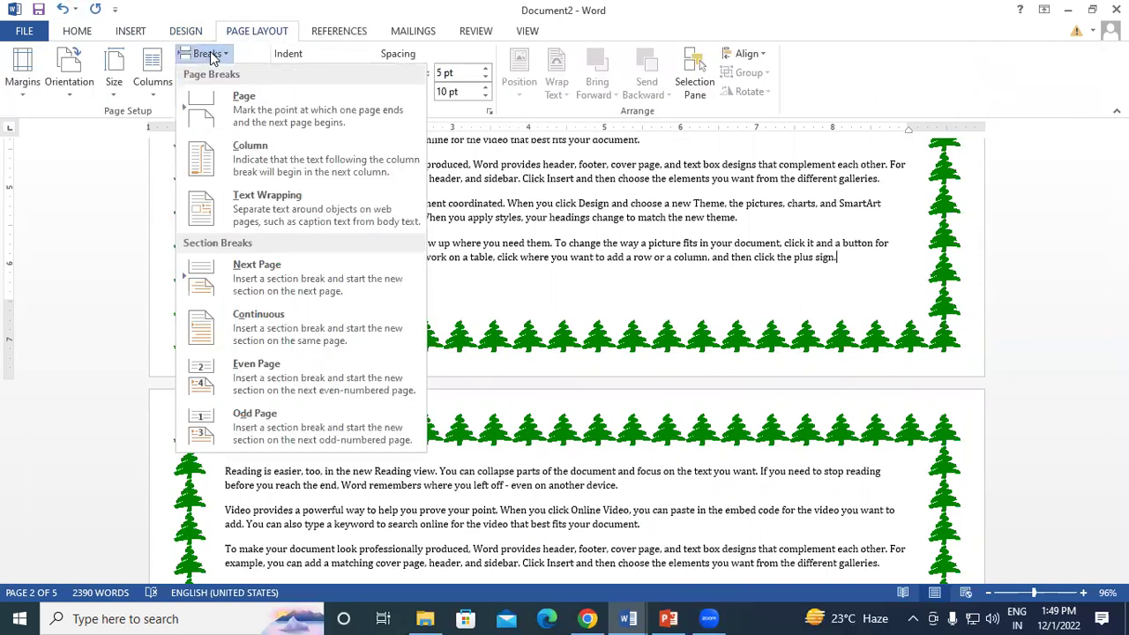
{"action": "left_click", "coordinate": [353, 282]}
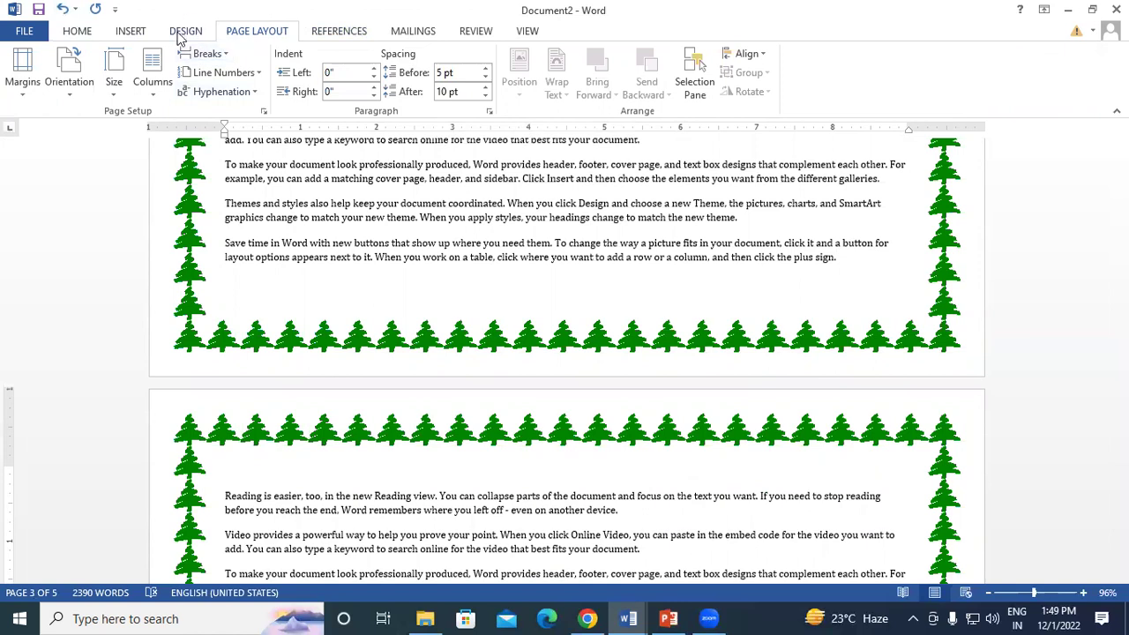
- Give only this section a small yellow stars art border, applied to 'This section'
{"action": "left_click", "coordinate": [187, 32]}
{"action": "left_click", "coordinate": [1067, 71]}
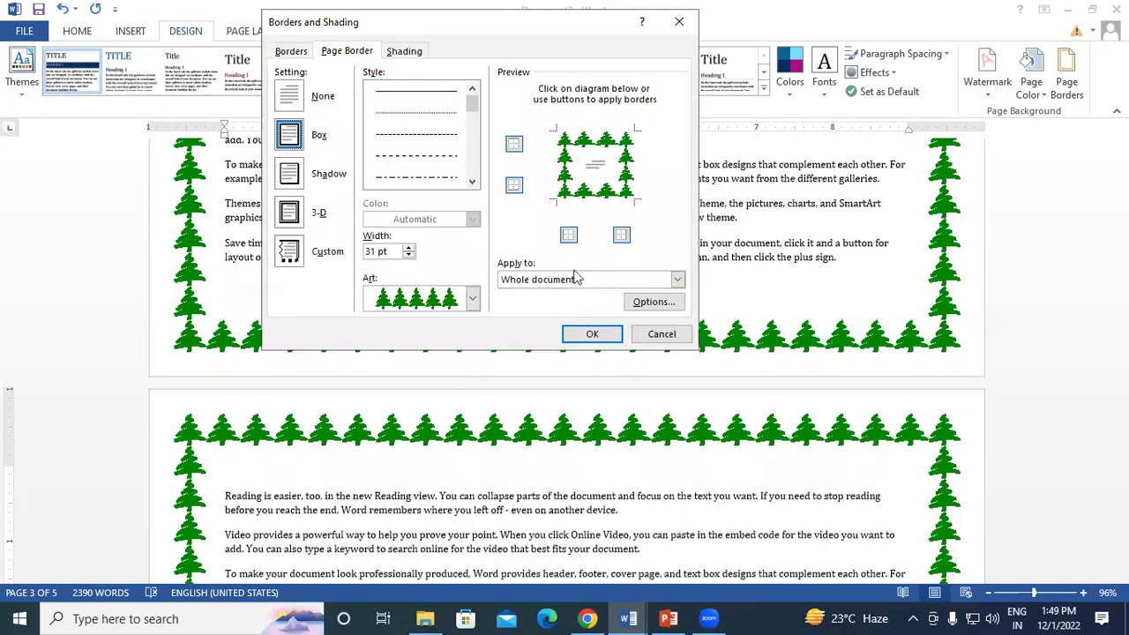
{"action": "key", "text": "Return"}
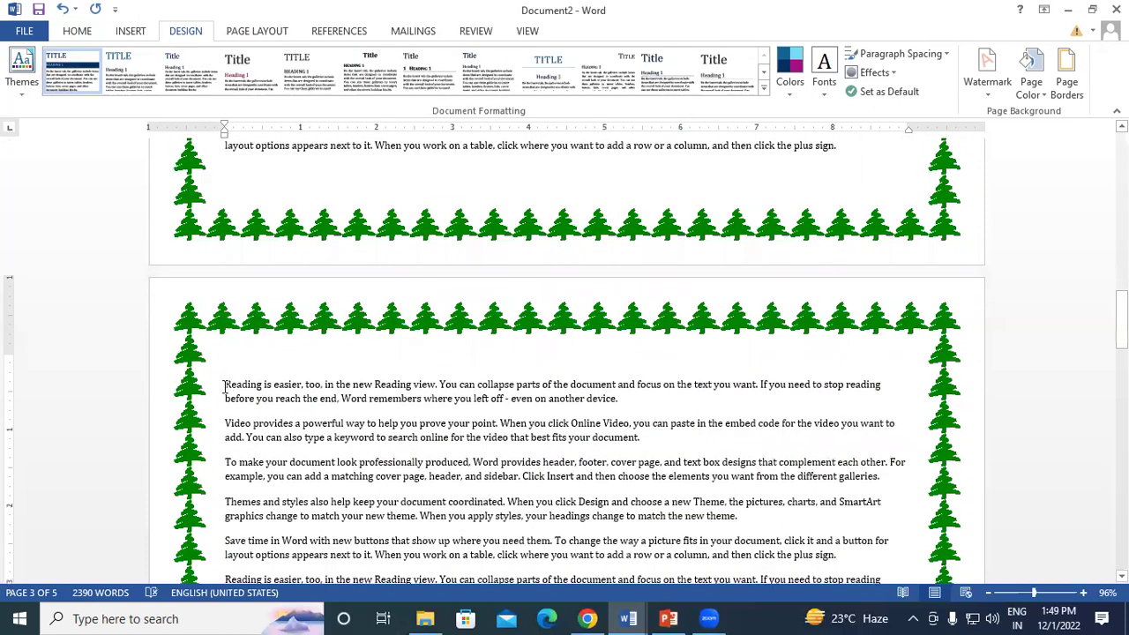
{"action": "left_click", "coordinate": [1066, 80]}
{"action": "left_click", "coordinate": [473, 298]}
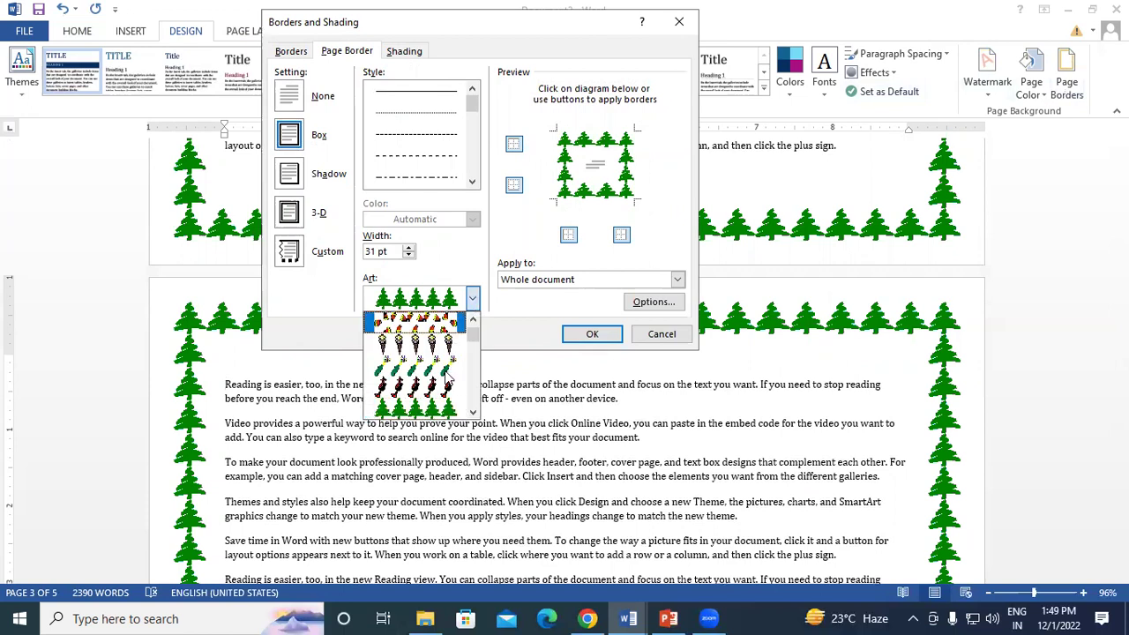
{"action": "scroll", "coordinate": [446, 388], "scroll_direction": "down", "scroll_amount": 2}
{"action": "scroll", "coordinate": [432, 392], "scroll_direction": "down", "scroll_amount": 2}
{"action": "scroll", "coordinate": [423, 394], "scroll_direction": "down", "scroll_amount": 1}
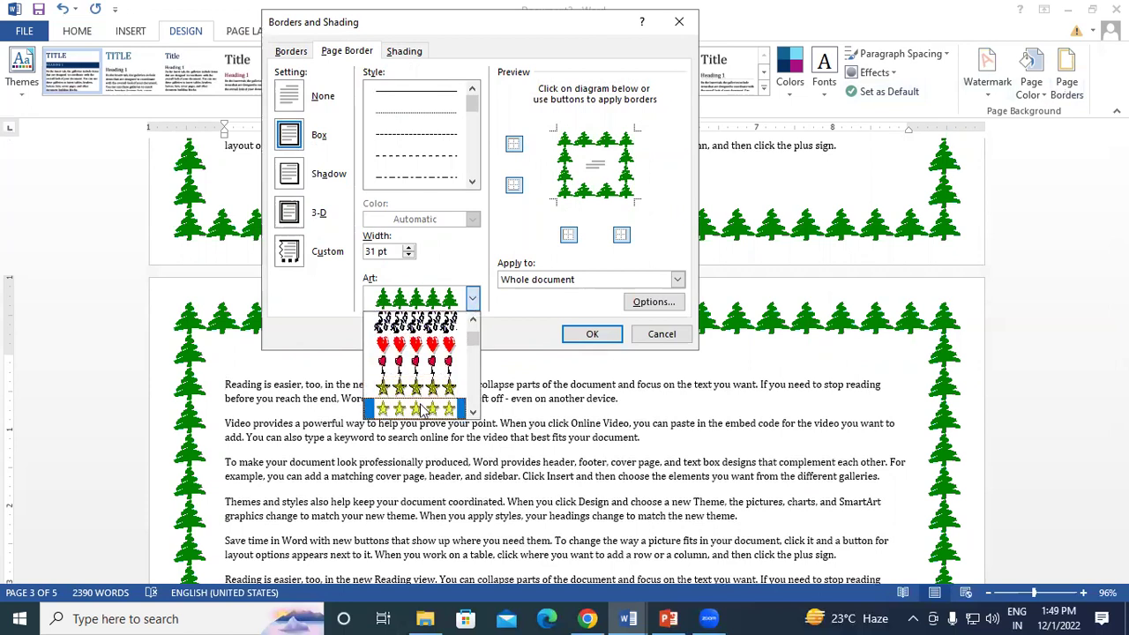
{"action": "left_click", "coordinate": [414, 395]}
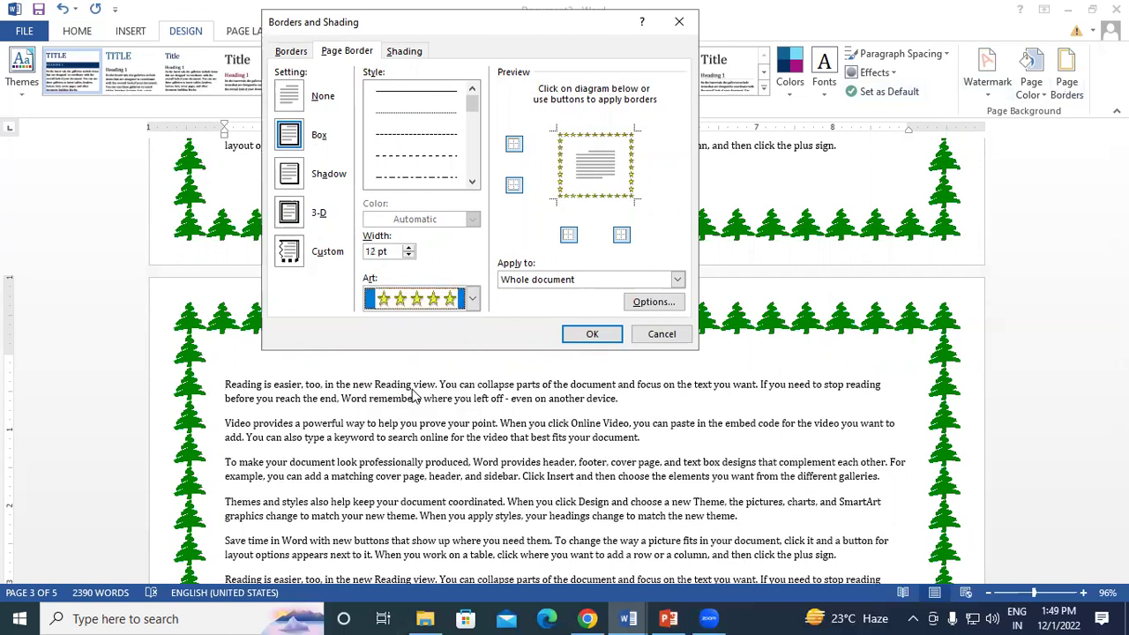
{"action": "left_click", "coordinate": [547, 281]}
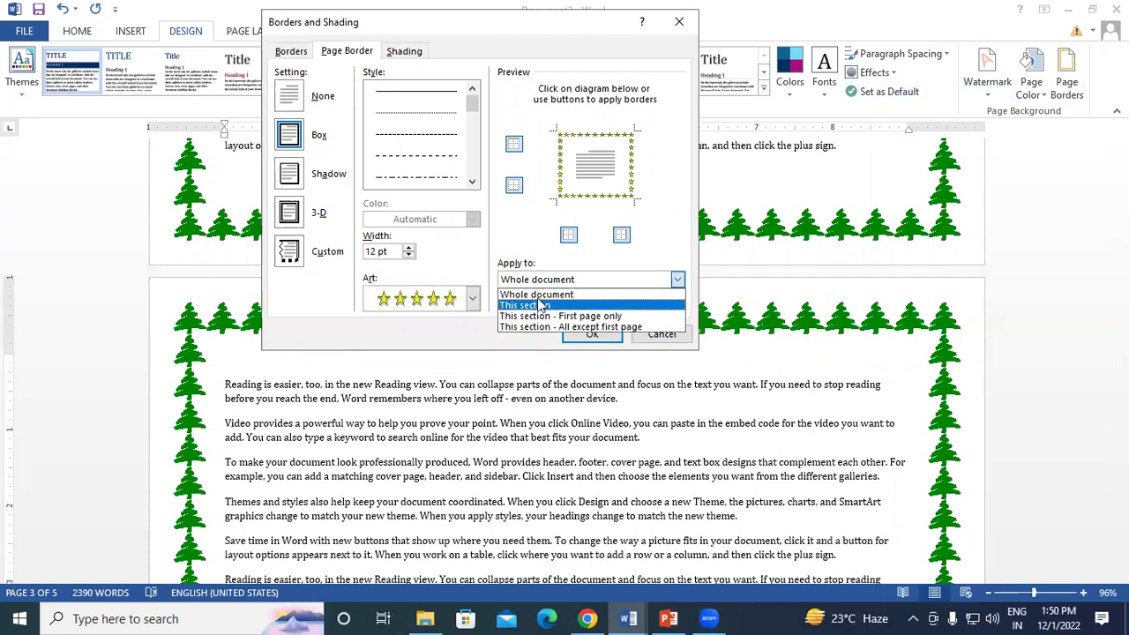
{"action": "left_click", "coordinate": [541, 305]}
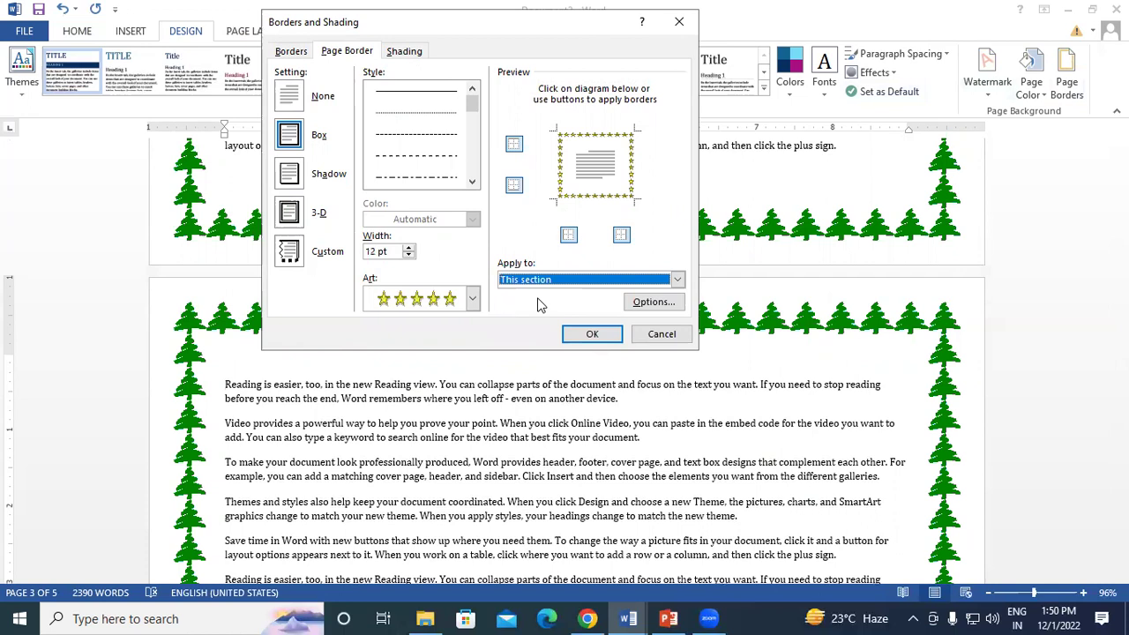
{"action": "left_click", "coordinate": [591, 334]}
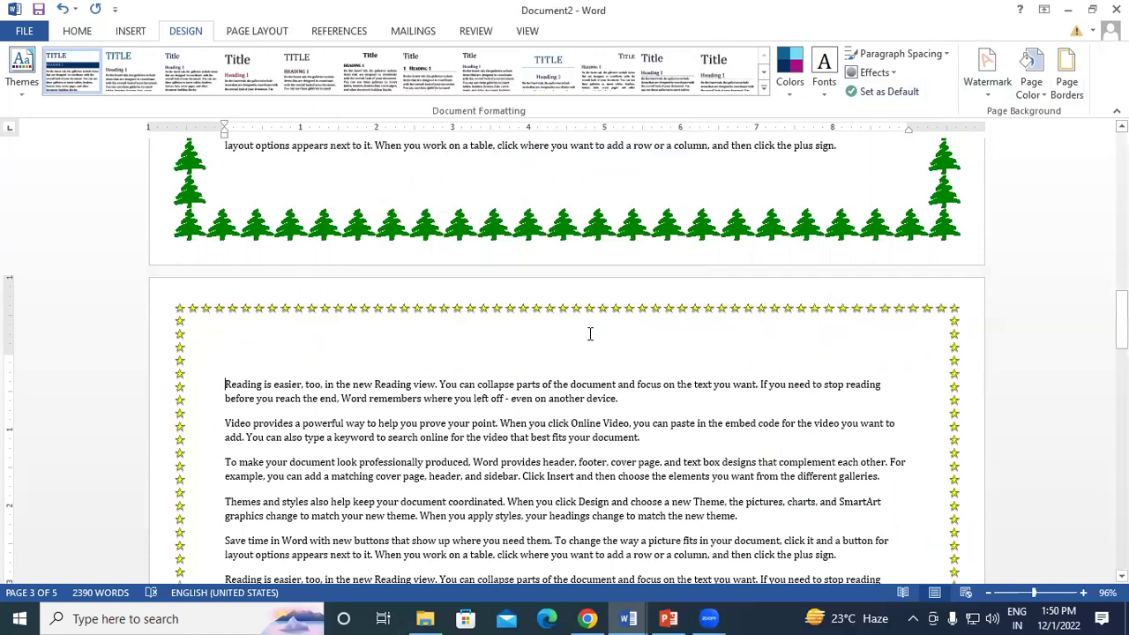
{"action": "scroll", "coordinate": [452, 302], "scroll_direction": "up", "scroll_amount": 3}
{"action": "scroll", "coordinate": [450, 299], "scroll_direction": "up", "scroll_amount": 10}
{"action": "scroll", "coordinate": [447, 282], "scroll_direction": "down", "scroll_amount": 10}
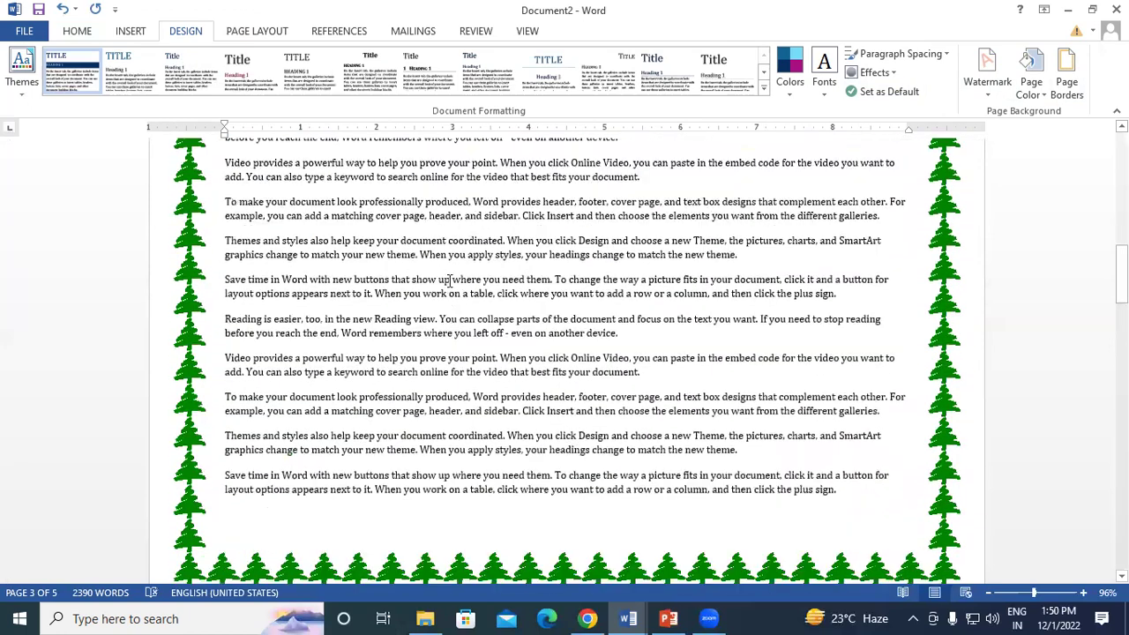
{"action": "scroll", "coordinate": [448, 280], "scroll_direction": "down", "scroll_amount": 1}
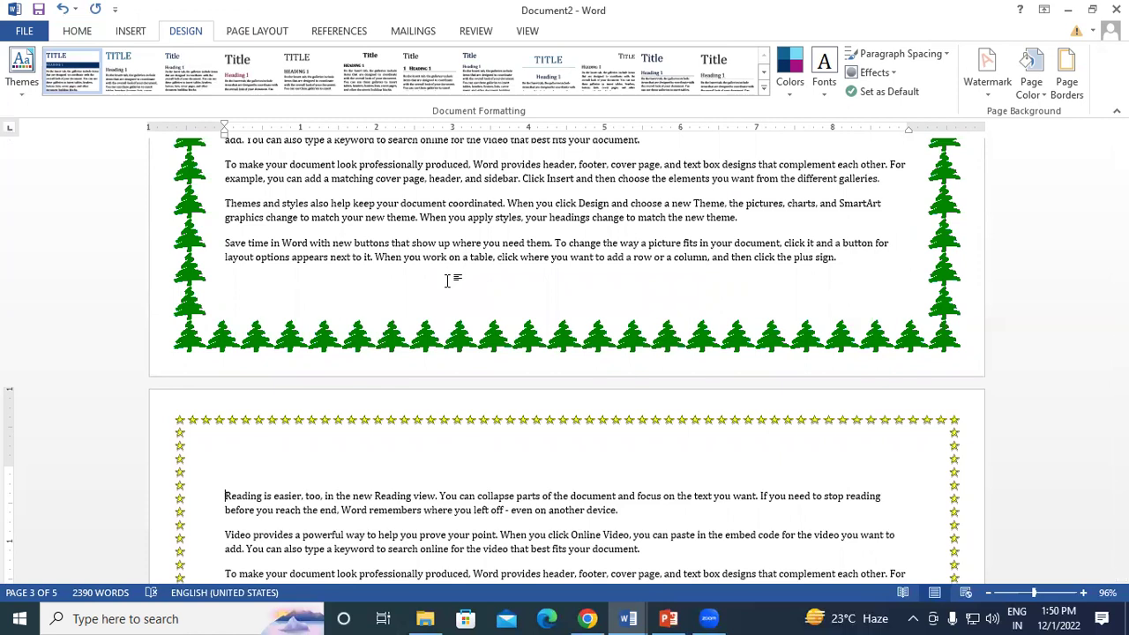
{"action": "left_click", "coordinate": [238, 31]}
{"action": "left_click", "coordinate": [208, 54]}
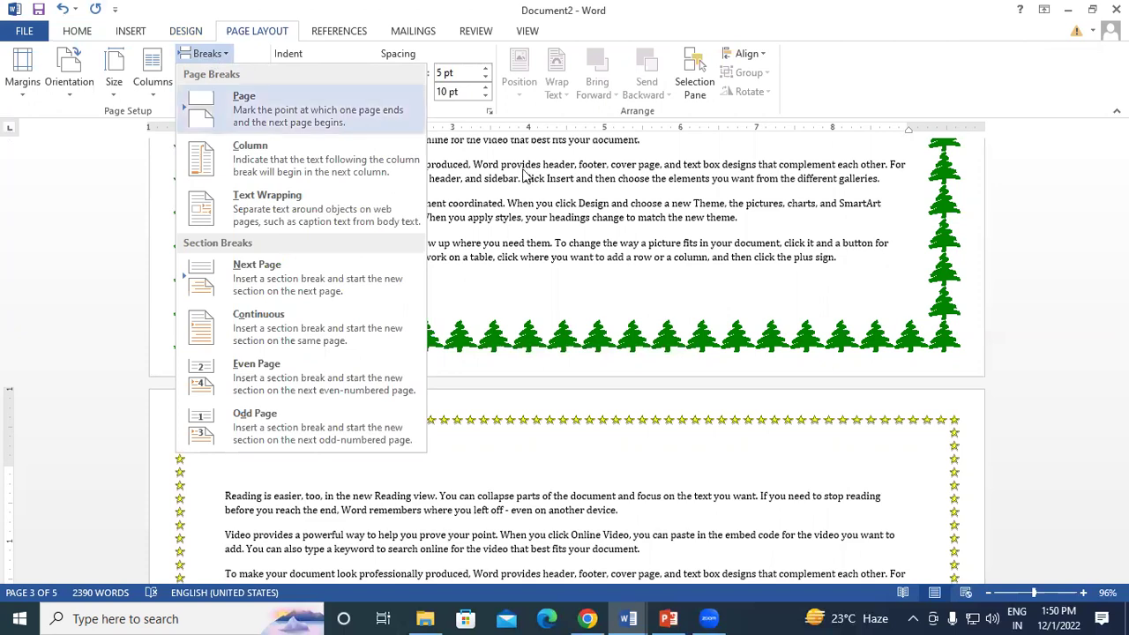
{"action": "key", "text": "Escape"}
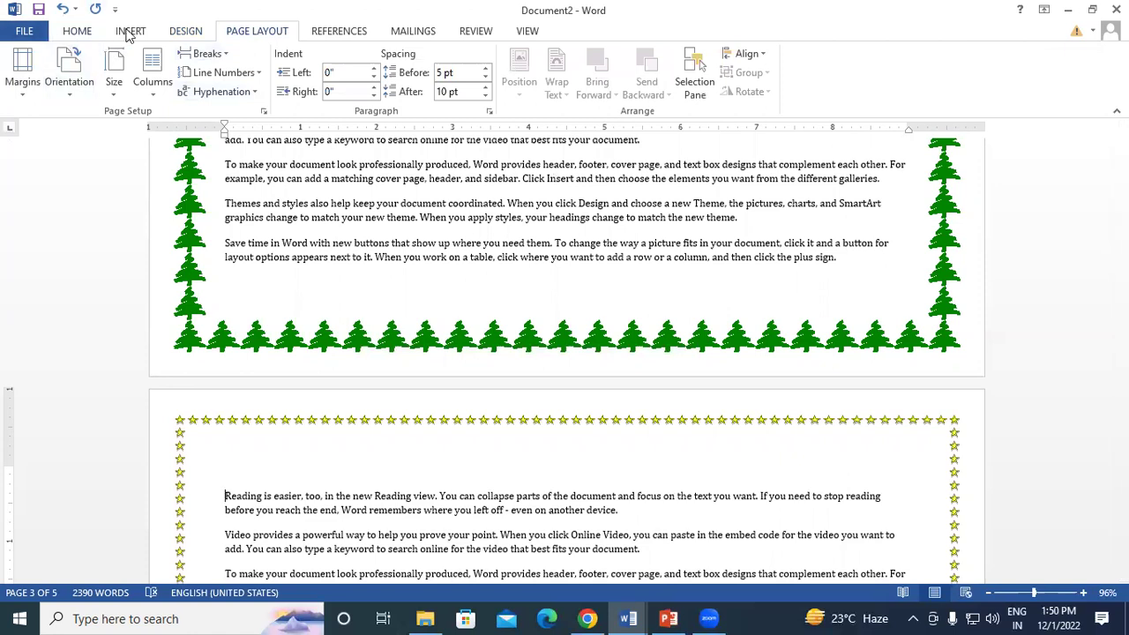
- Replace the whole document's page border with the large yellow stars art border
{"action": "left_click", "coordinate": [184, 32]}
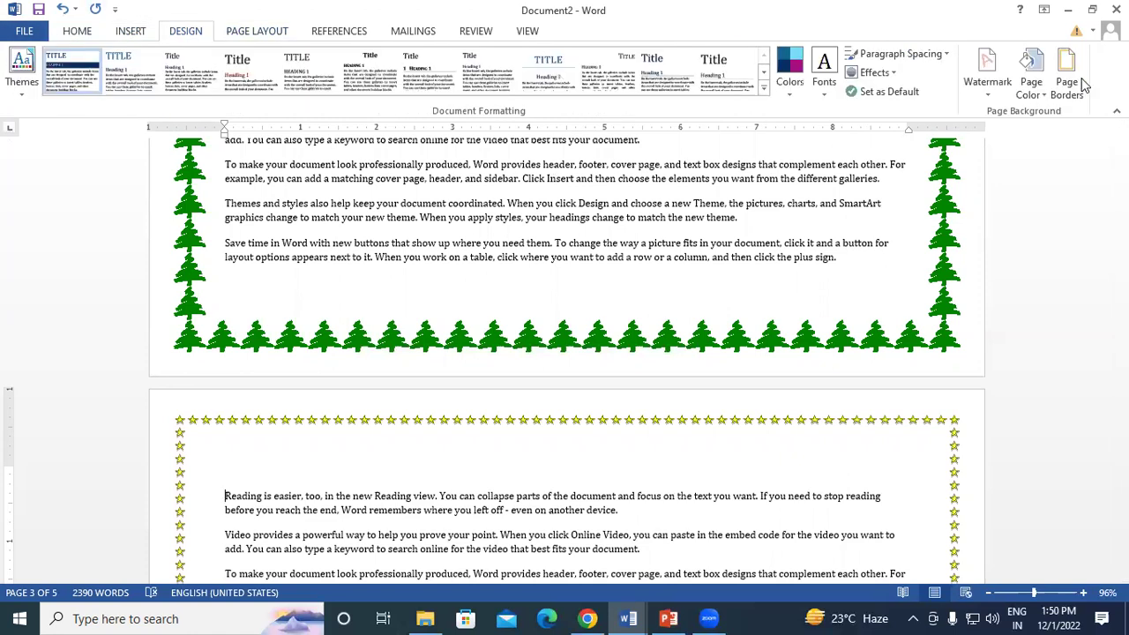
{"action": "left_click", "coordinate": [1063, 80]}
{"action": "left_click", "coordinate": [473, 300]}
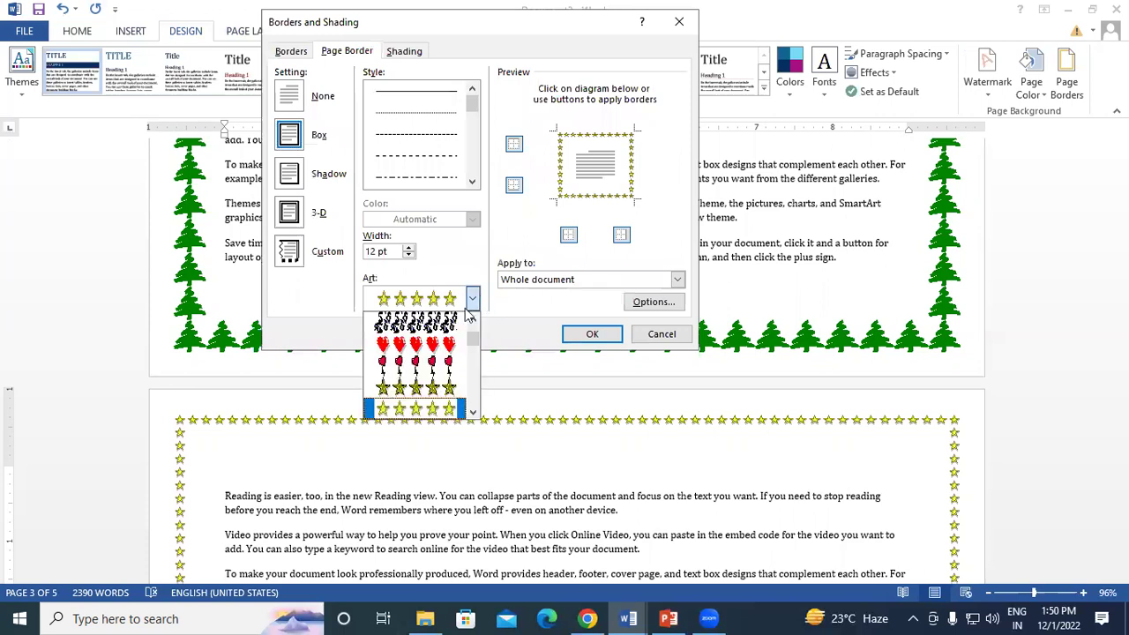
{"action": "left_click", "coordinate": [426, 394]}
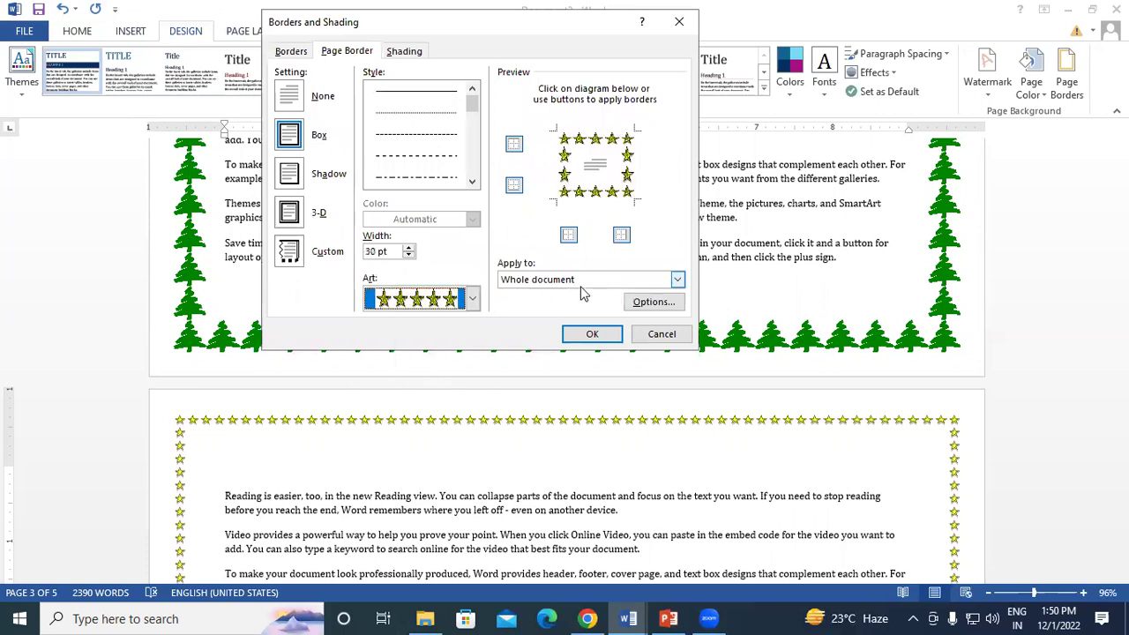
{"action": "left_click", "coordinate": [578, 333]}
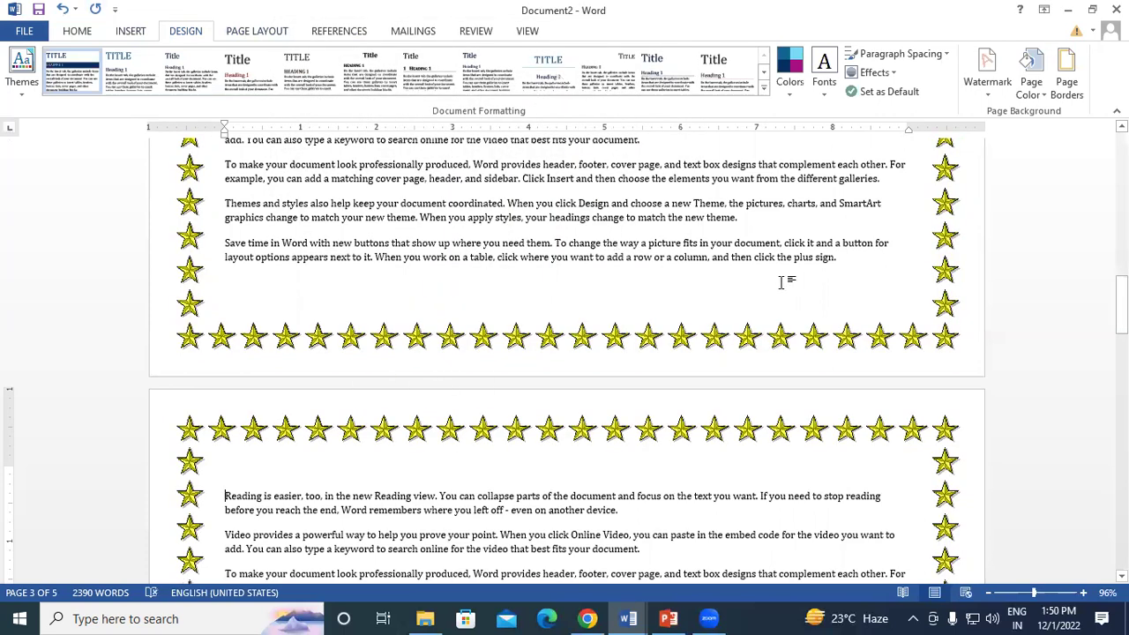
- Give the current section a brown boxes art page border, applied to this section only
{"action": "left_click", "coordinate": [767, 255]}
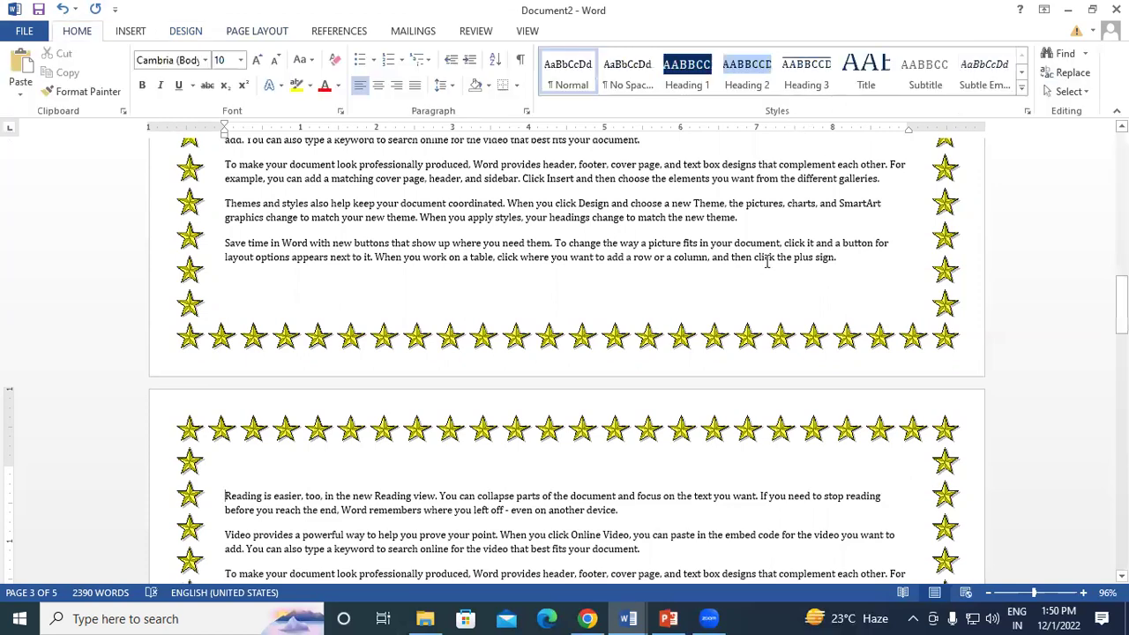
{"action": "key", "text": "Delete"}
{"action": "scroll", "coordinate": [767, 251], "scroll_direction": "up", "scroll_amount": 5}
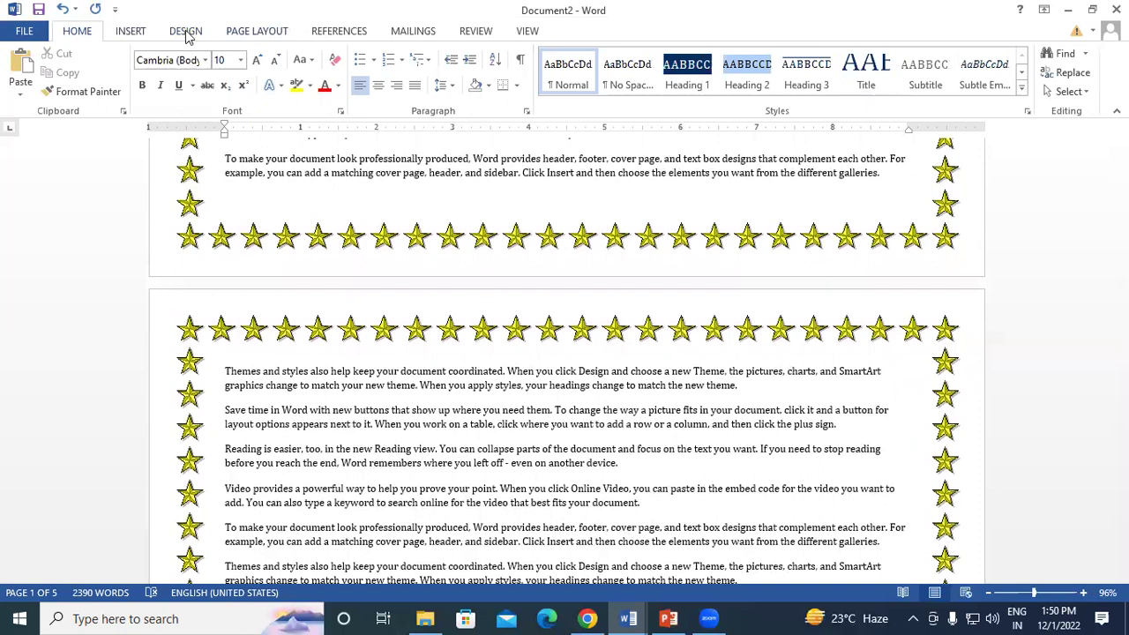
{"action": "left_click", "coordinate": [185, 31]}
{"action": "left_click", "coordinate": [1065, 78]}
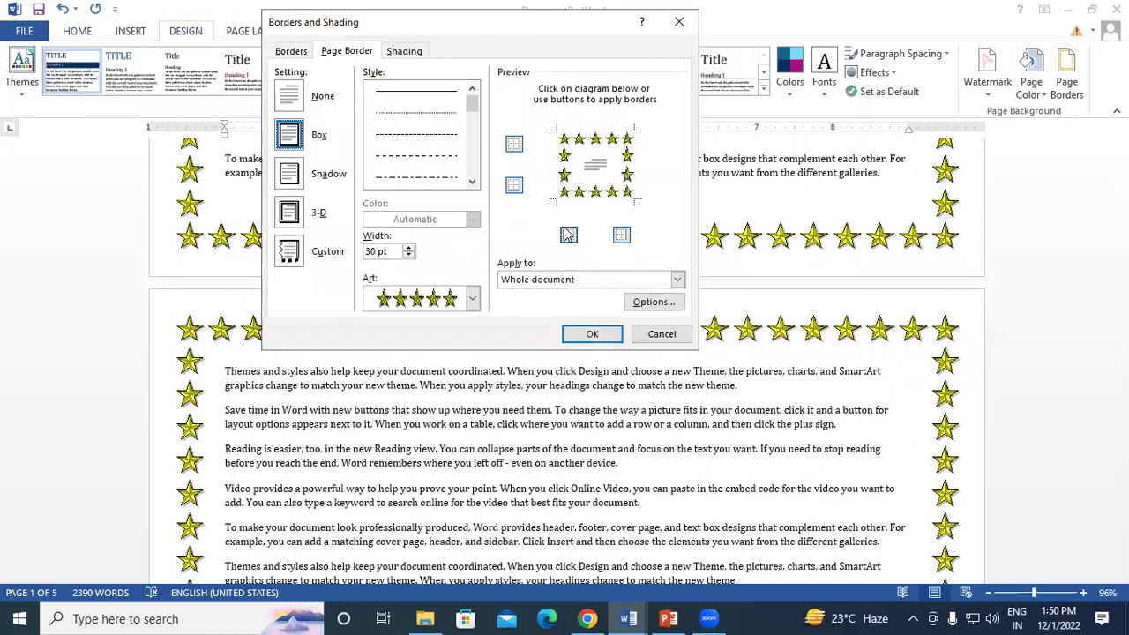
{"action": "left_click", "coordinate": [582, 281]}
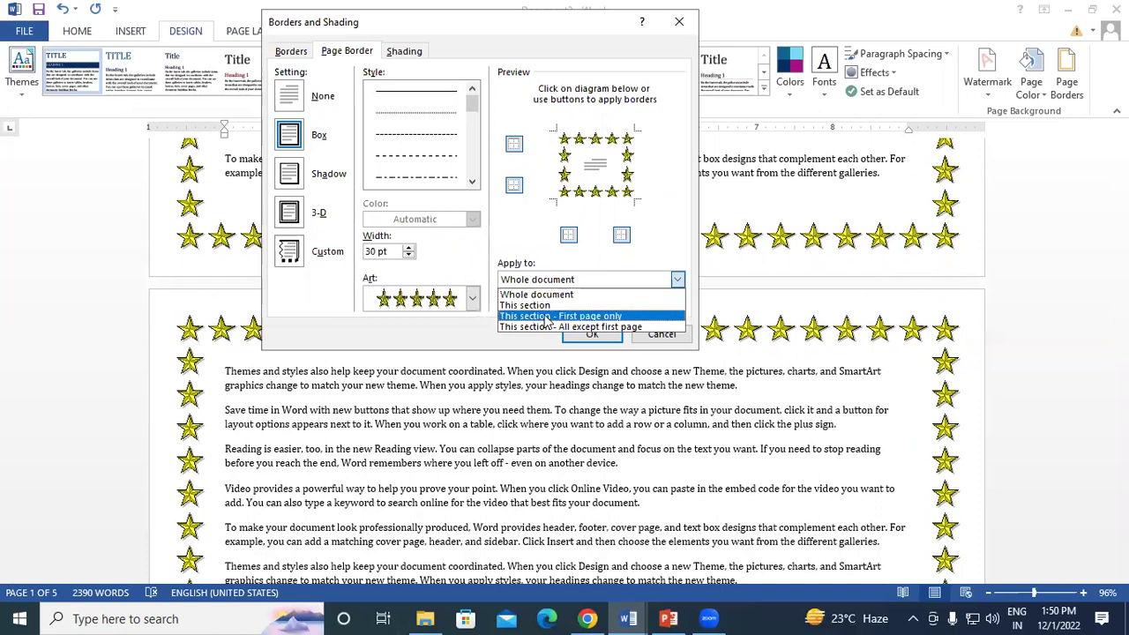
{"action": "left_click", "coordinate": [547, 305]}
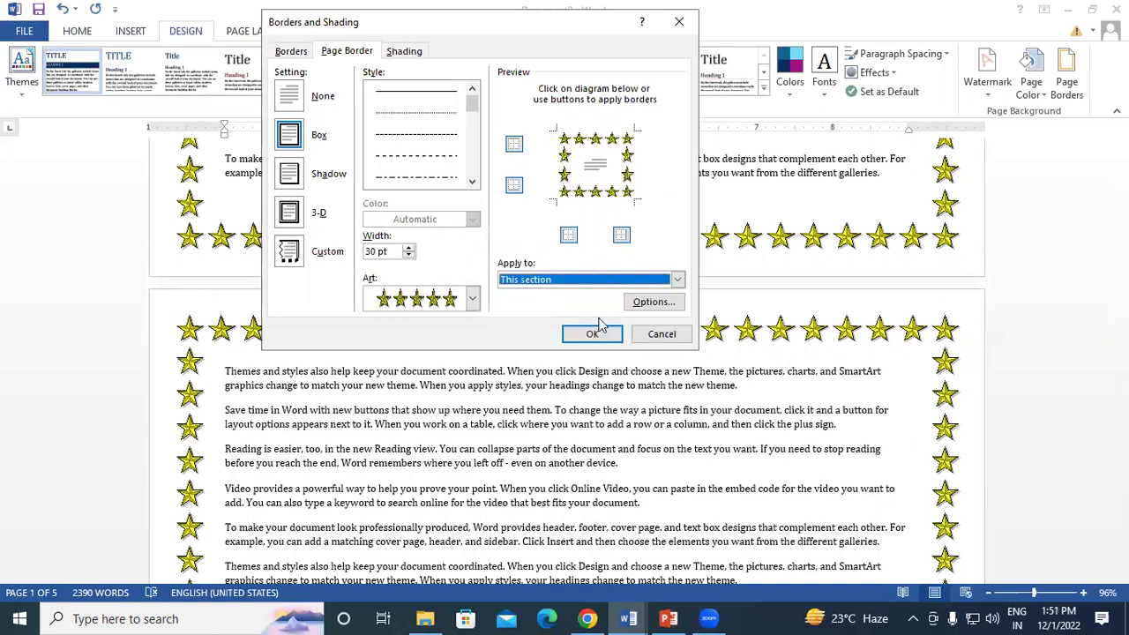
{"action": "left_click", "coordinate": [473, 299]}
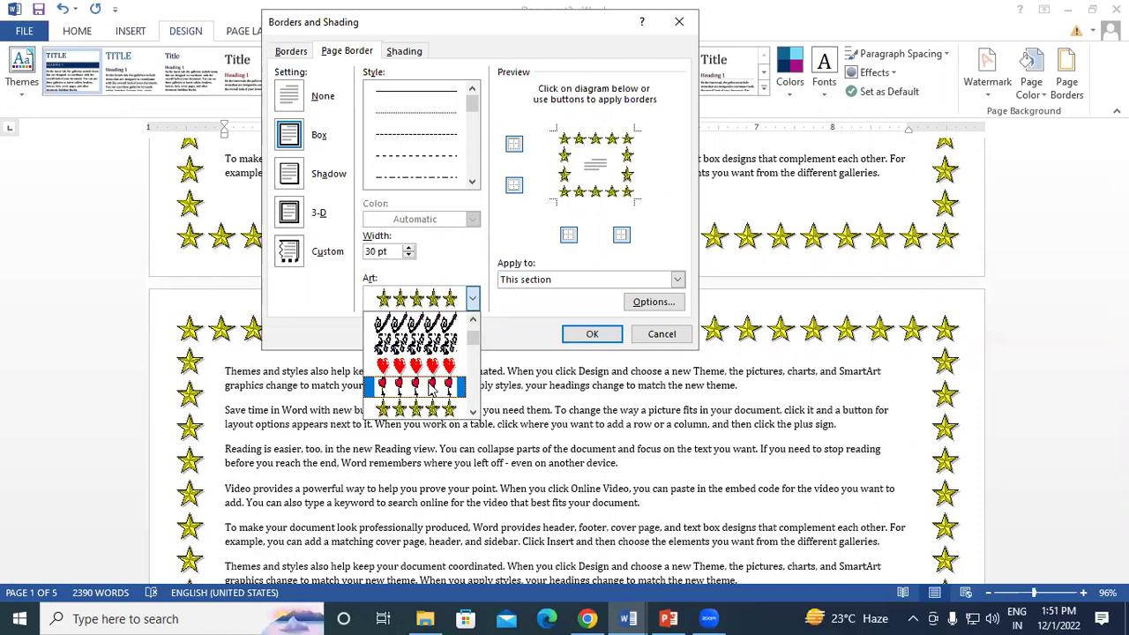
{"action": "scroll", "coordinate": [432, 393], "scroll_direction": "down", "scroll_amount": 1}
{"action": "scroll", "coordinate": [432, 401], "scroll_direction": "down", "scroll_amount": 1}
{"action": "scroll", "coordinate": [434, 411], "scroll_direction": "down", "scroll_amount": 1}
{"action": "scroll", "coordinate": [432, 409], "scroll_direction": "down", "scroll_amount": 1}
{"action": "scroll", "coordinate": [434, 401], "scroll_direction": "down", "scroll_amount": 1}
{"action": "scroll", "coordinate": [436, 393], "scroll_direction": "down", "scroll_amount": 1}
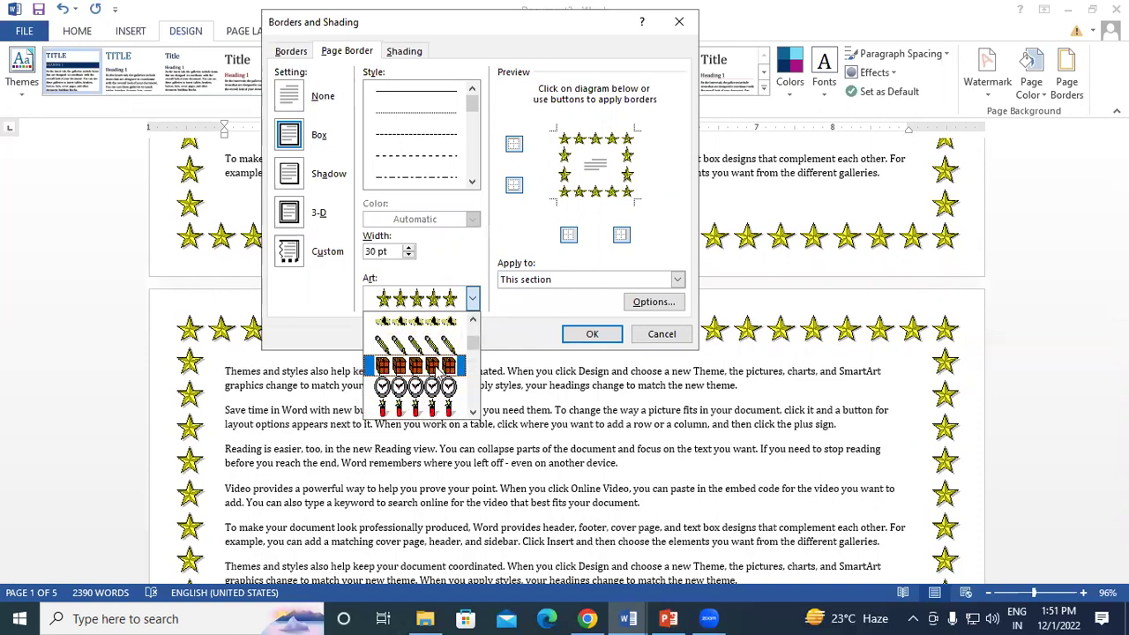
{"action": "left_click", "coordinate": [439, 366]}
{"action": "left_click", "coordinate": [584, 333]}
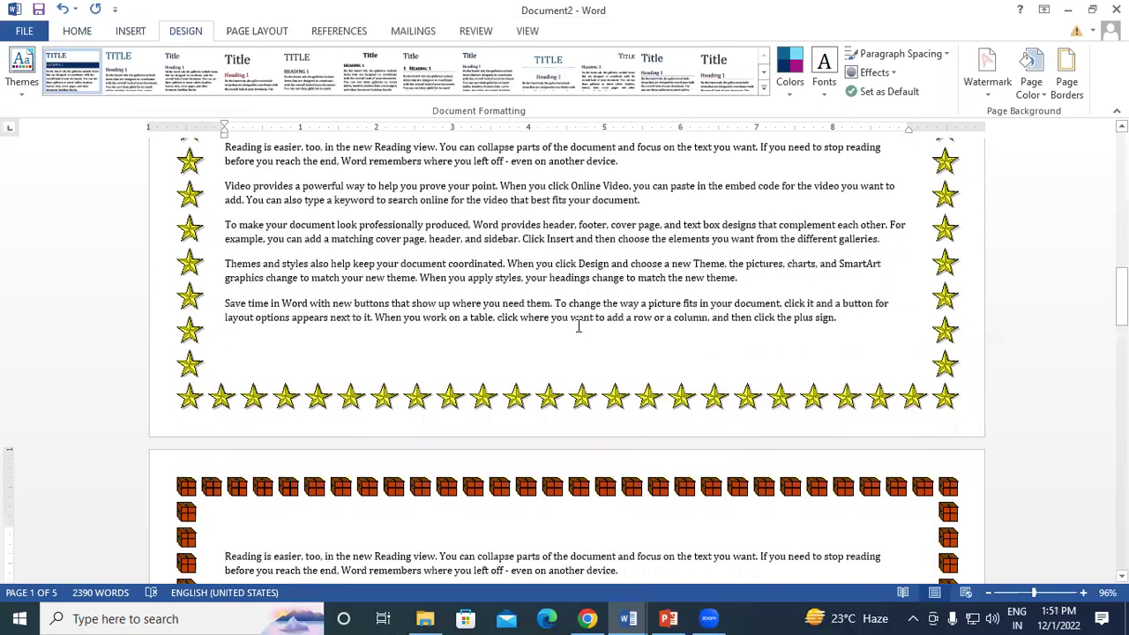
{"action": "scroll", "coordinate": [578, 326], "scroll_direction": "up", "scroll_amount": 3}
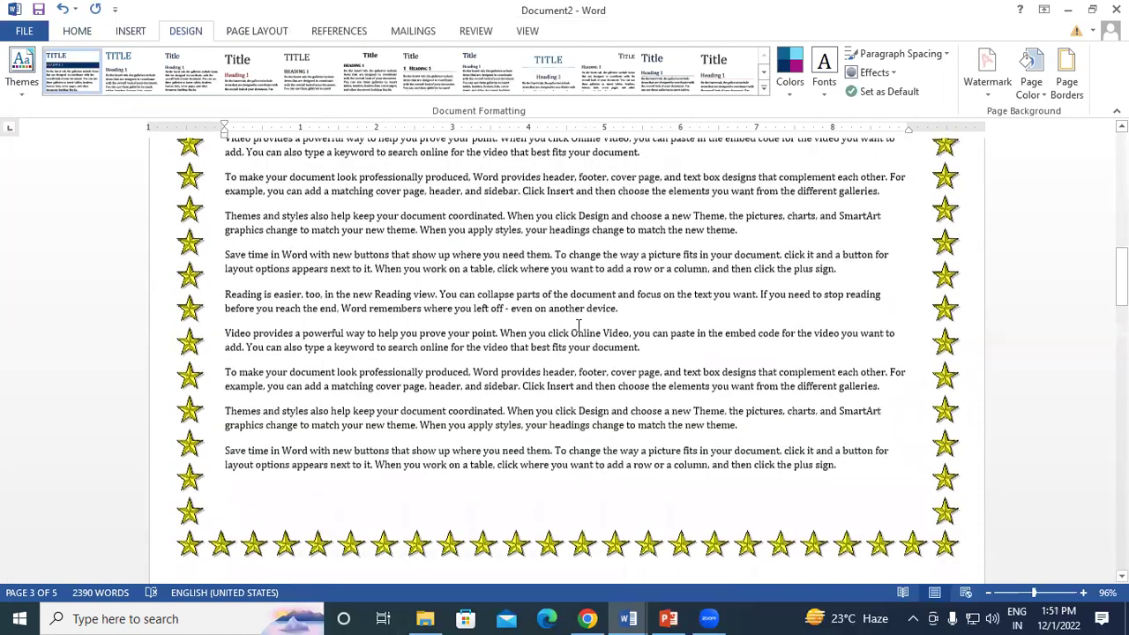